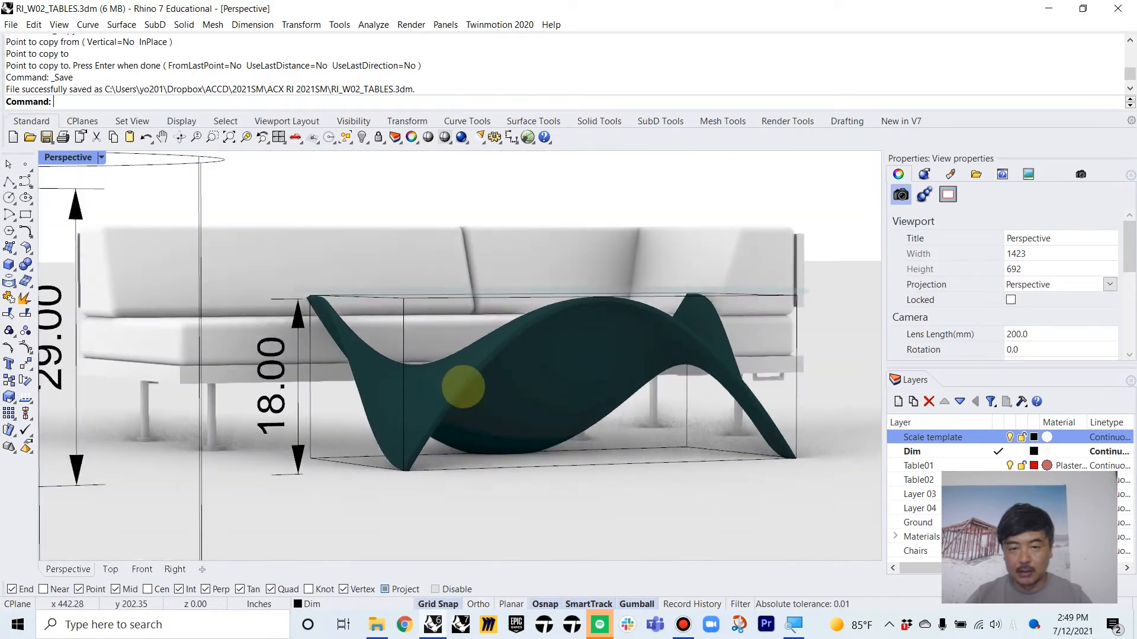
# Set the Perspective viewport's lens length to 35 mm and display the viewport properties
pyautogui.scroll(-10, 498, 418)
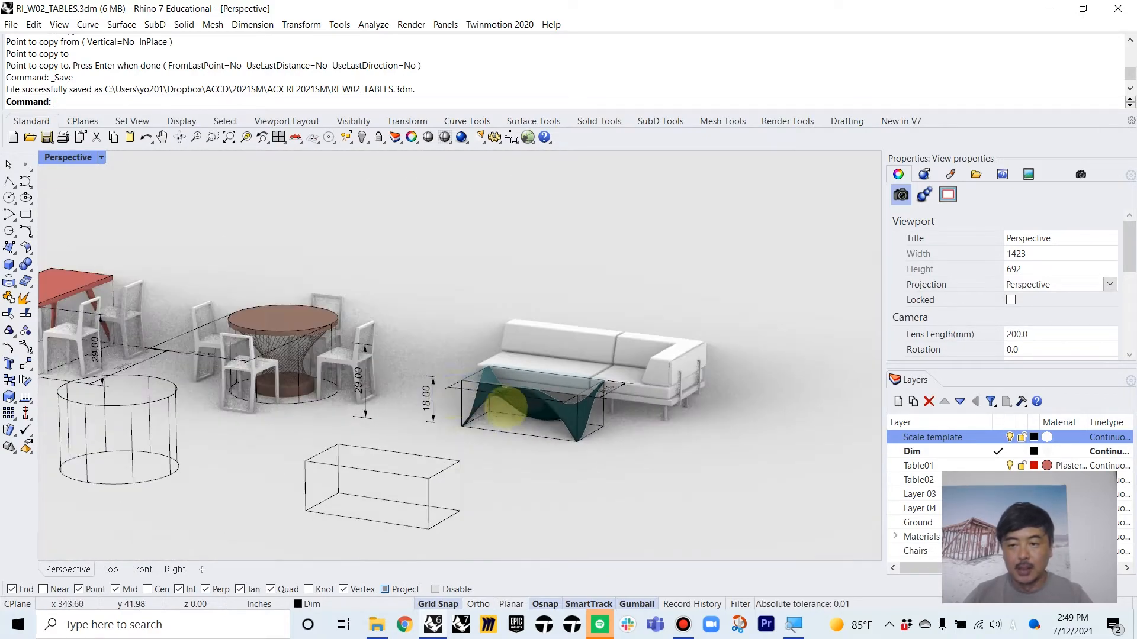
pyautogui.moveTo(290, 403); pyautogui.dragTo(375, 414, button='right')
pyautogui.scroll(6, 467, 438)
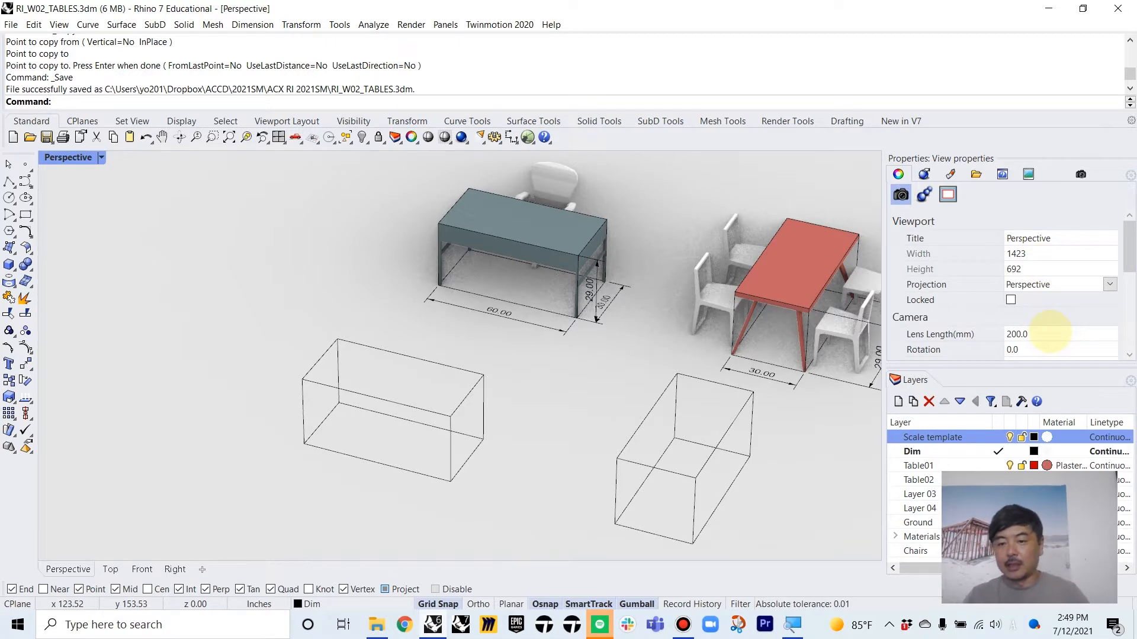
pyautogui.click(1047, 333)
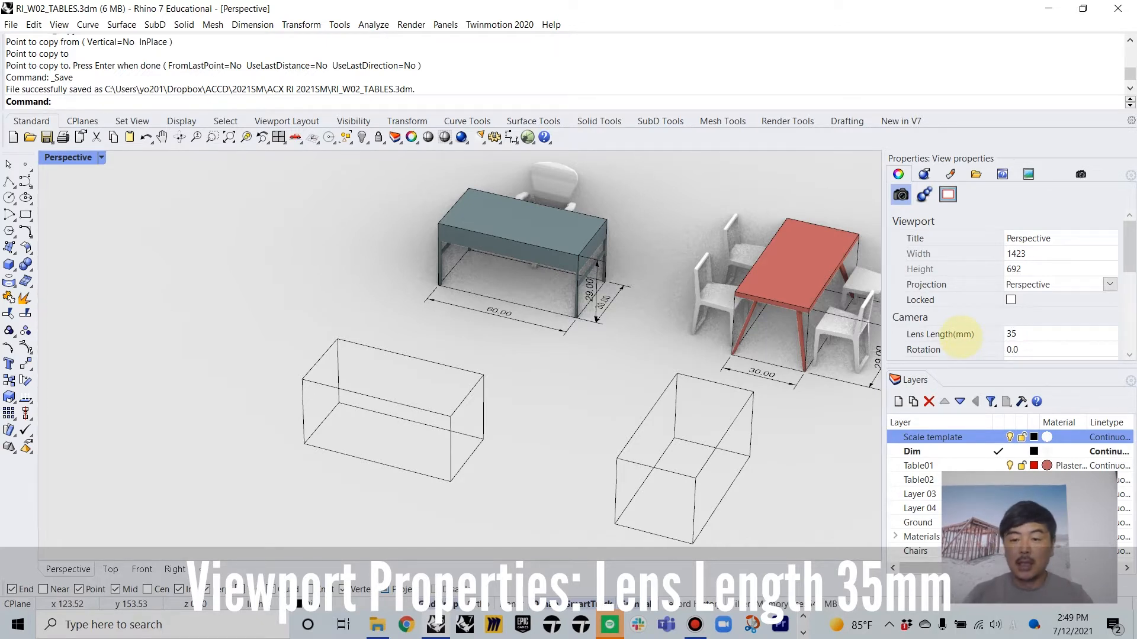
pyautogui.press('Return')
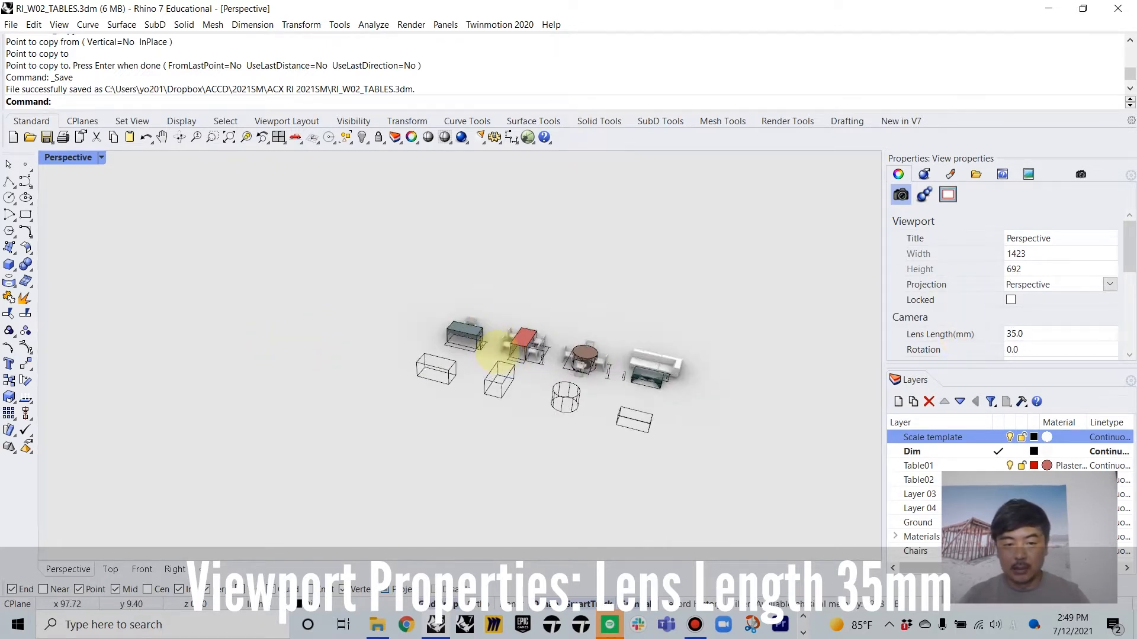
pyautogui.scroll(5, 452, 386)
pyautogui.scroll(5, 379, 311)
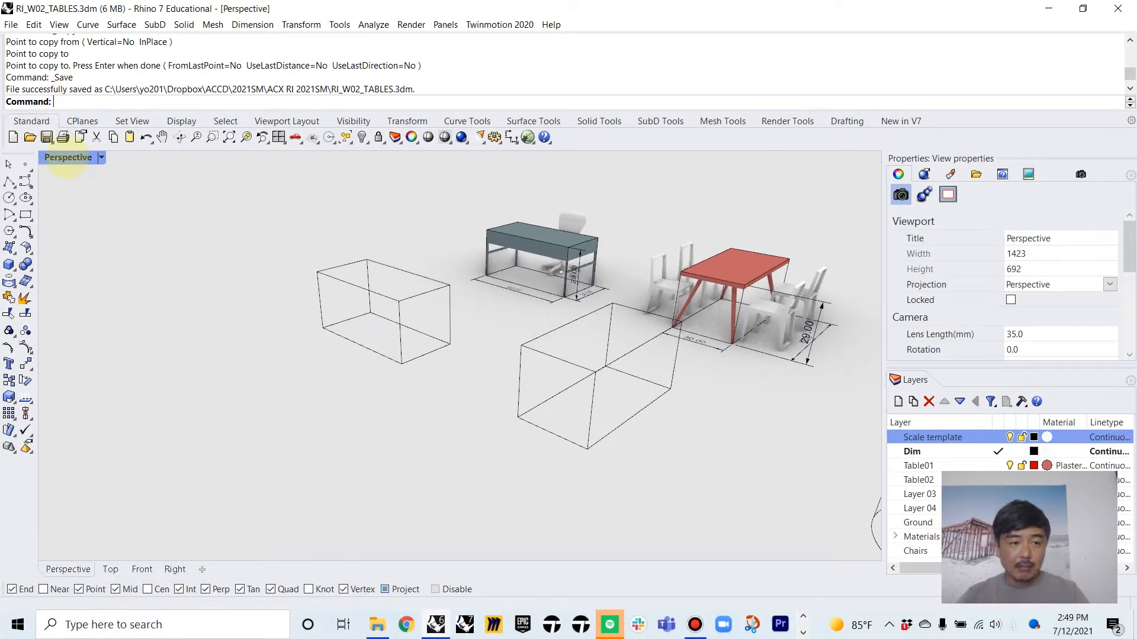
pyautogui.click(101, 157)
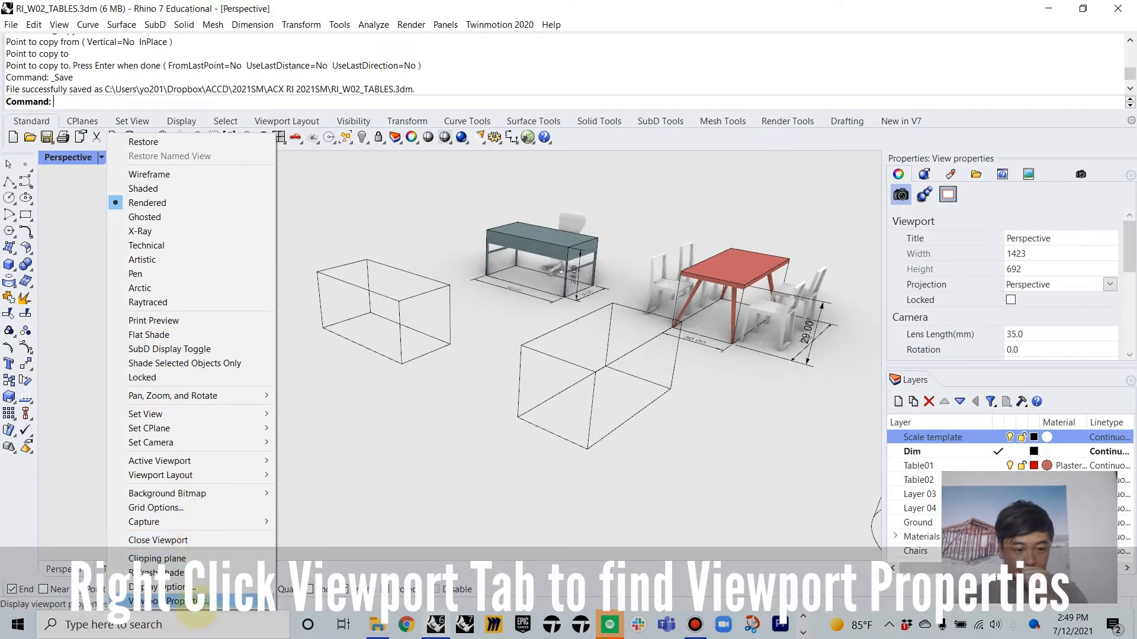
pyautogui.click(177, 602)
# Toggle the Scale template layer's visibility and examine the wireframe template volumes in front of the finished tables
pyautogui.scroll(5, 482, 355)
pyautogui.moveTo(603, 308)
pyautogui.mouseDown(button='right')
pyautogui.moveTo(626, 295)
pyautogui.moveTo(611, 300)
pyautogui.mouseUp(button='right')
pyautogui.click(608, 277)
pyautogui.click(741, 301)
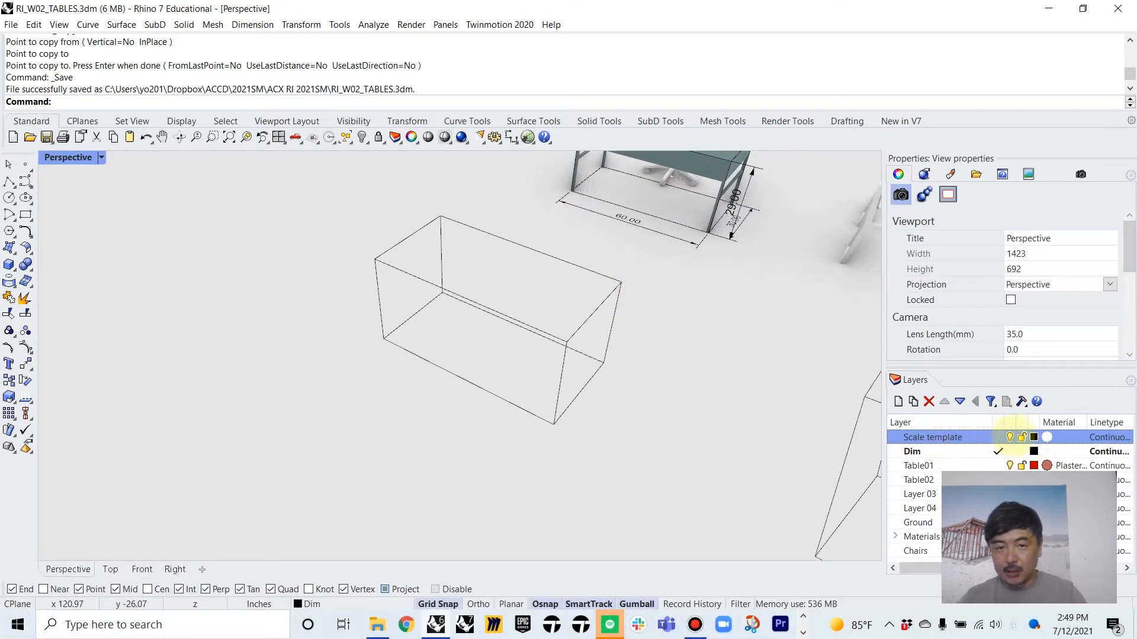
pyautogui.click(1009, 437)
pyautogui.click(1009, 437)
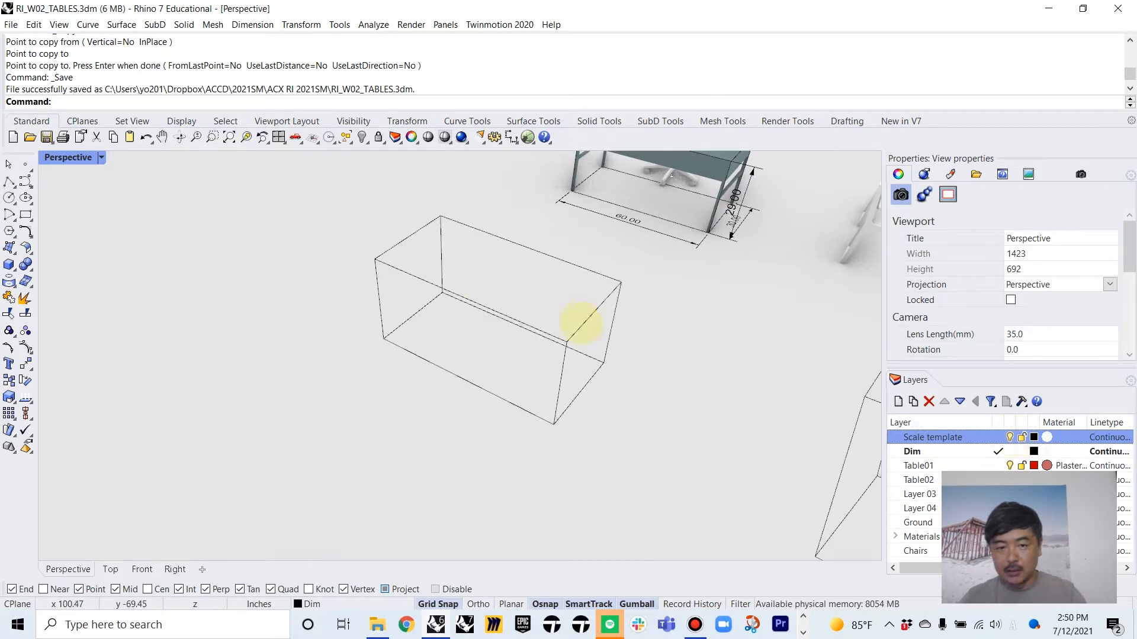
pyautogui.scroll(-5, 663, 362)
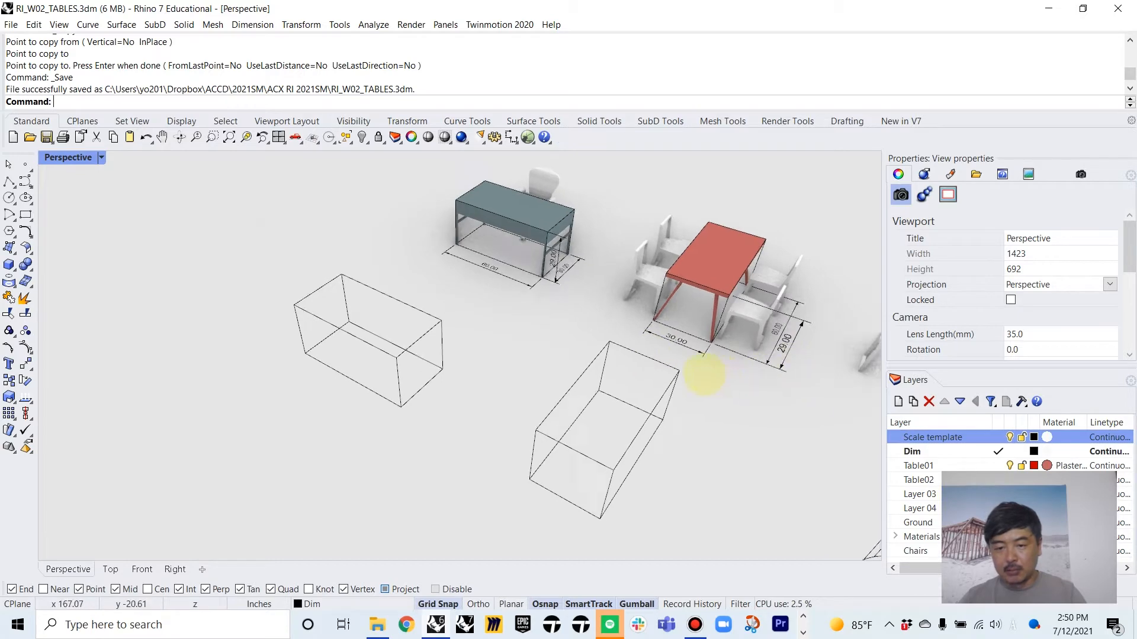
pyautogui.keyDown('shift'); pyautogui.moveTo(721, 377); pyautogui.dragTo(565, 351, button='right'); pyautogui.keyUp('shift')
pyautogui.scroll(-3, 755, 385)
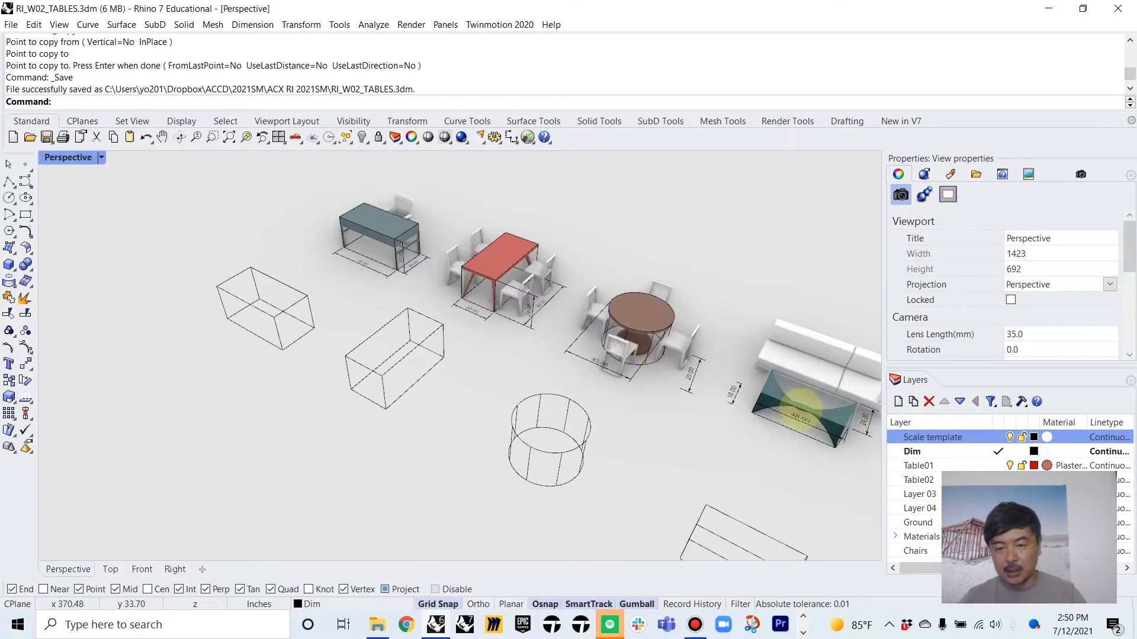
pyautogui.scroll(8, 296, 324)
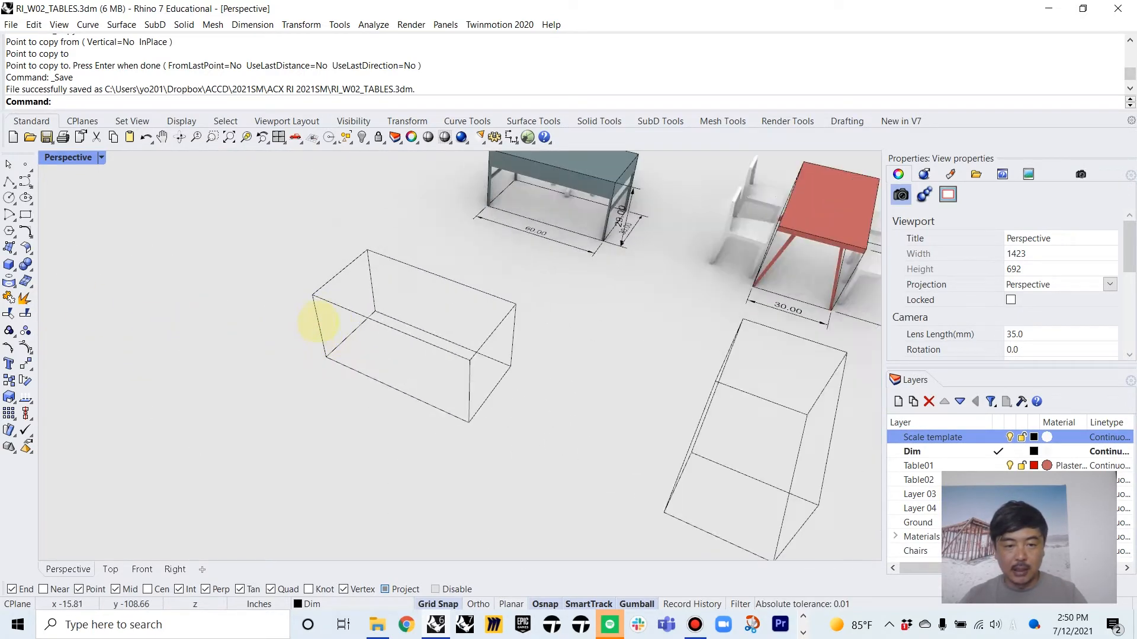
pyautogui.keyDown('shift'); pyautogui.moveTo(458, 342); pyautogui.dragTo(443, 361, button='right'); pyautogui.keyUp('shift')
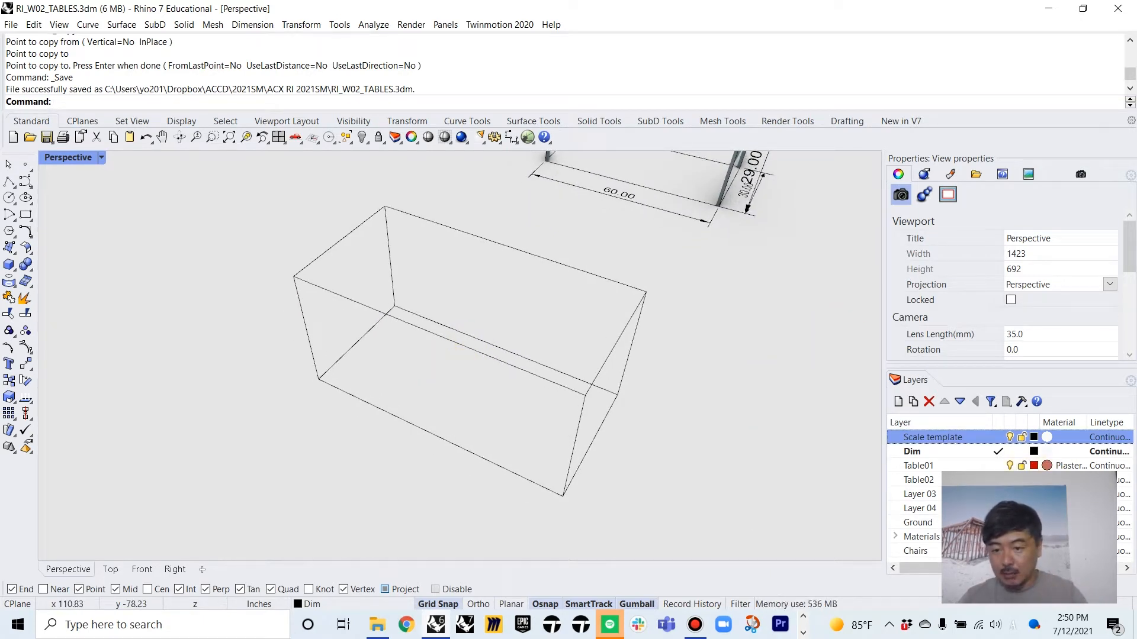
# Make Layer 03 the current layer for modelling in the desk's wireframe template
pyautogui.click(998, 495)
pyautogui.scroll(-5, 583, 340)
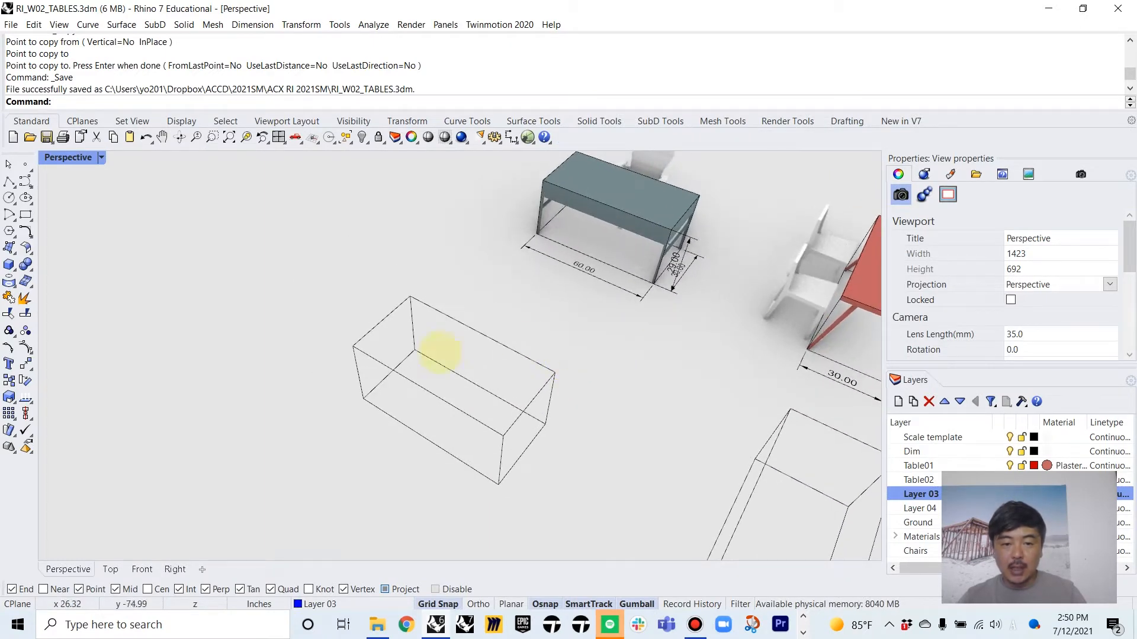
pyautogui.scroll(5, 381, 393)
pyautogui.moveTo(745, 275)
pyautogui.mouseDown(button='right')
pyautogui.moveTo(718, 367)
pyautogui.moveTo(761, 254)
pyautogui.moveTo(734, 272)
pyautogui.mouseUp(button='right')
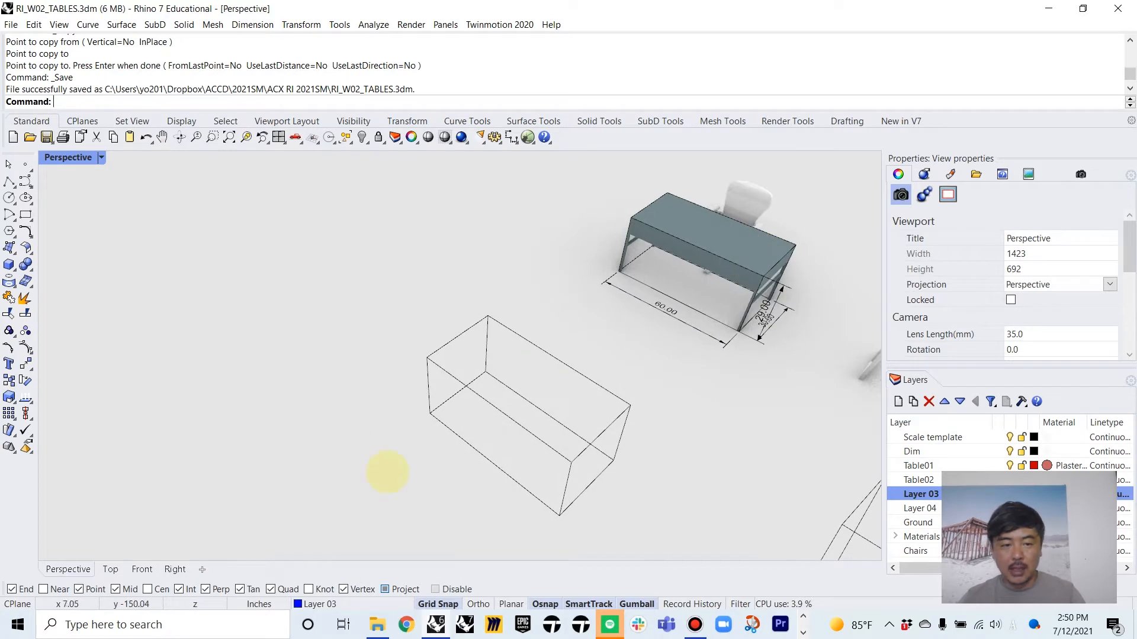
pyautogui.keyDown('shift'); pyautogui.moveTo(388, 472); pyautogui.dragTo(404, 398, button='right'); pyautogui.keyUp('shift')
# Start a box with its base snapped between opposite bottom corners of the desk's wireframe template
pyautogui.click(8, 265)
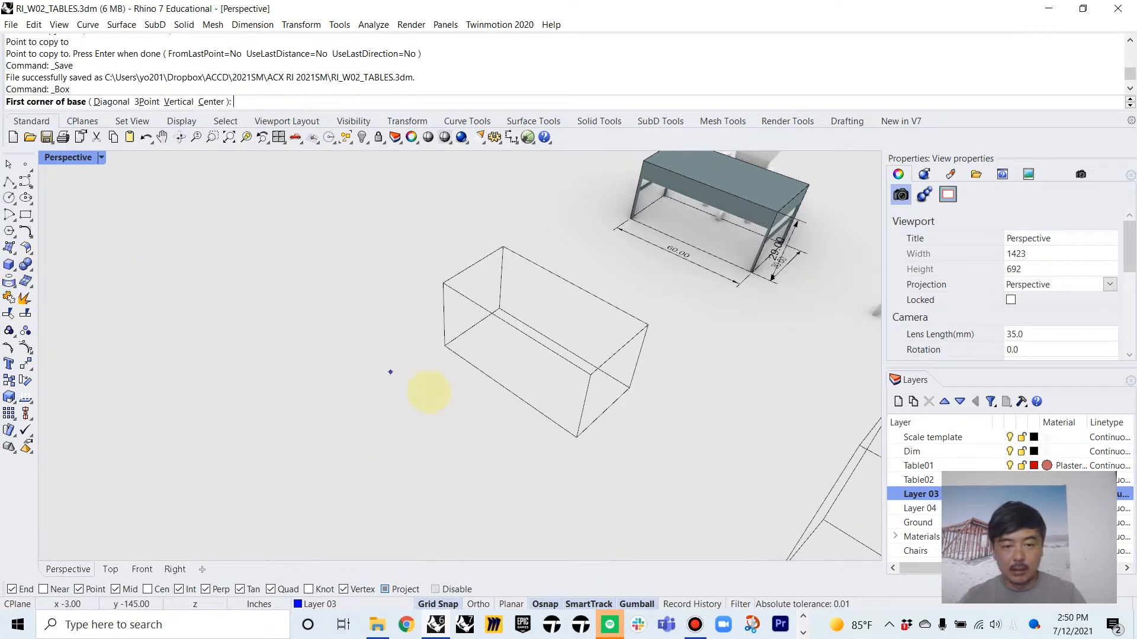
pyautogui.scroll(2, 461, 368)
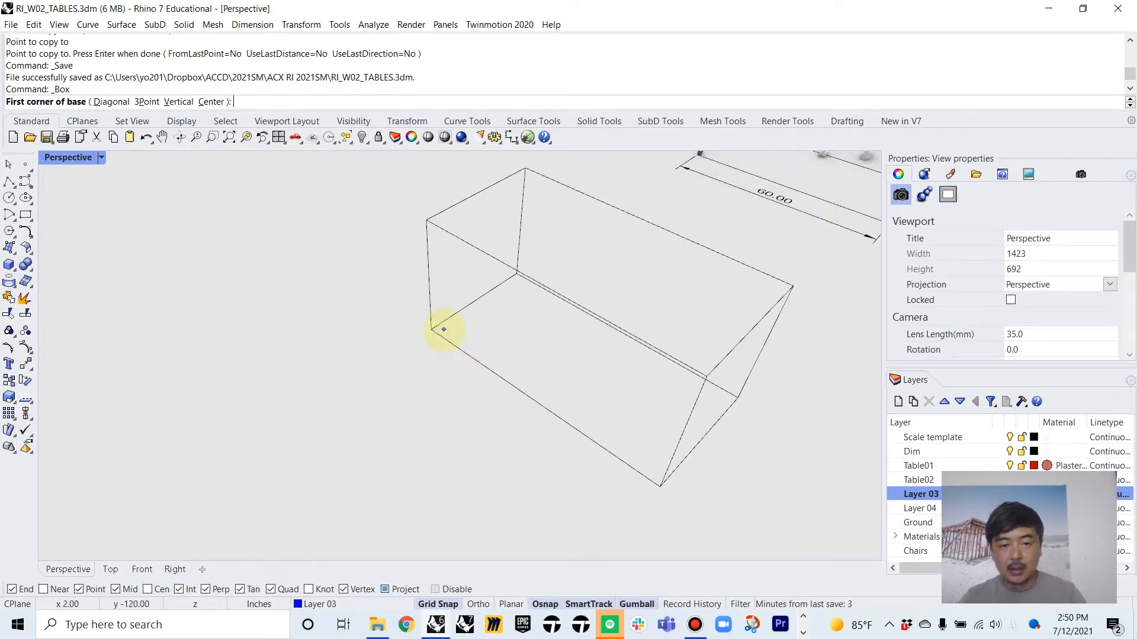
pyautogui.click(431, 327)
pyautogui.moveTo(808, 452); pyautogui.dragTo(724, 426, button='right')
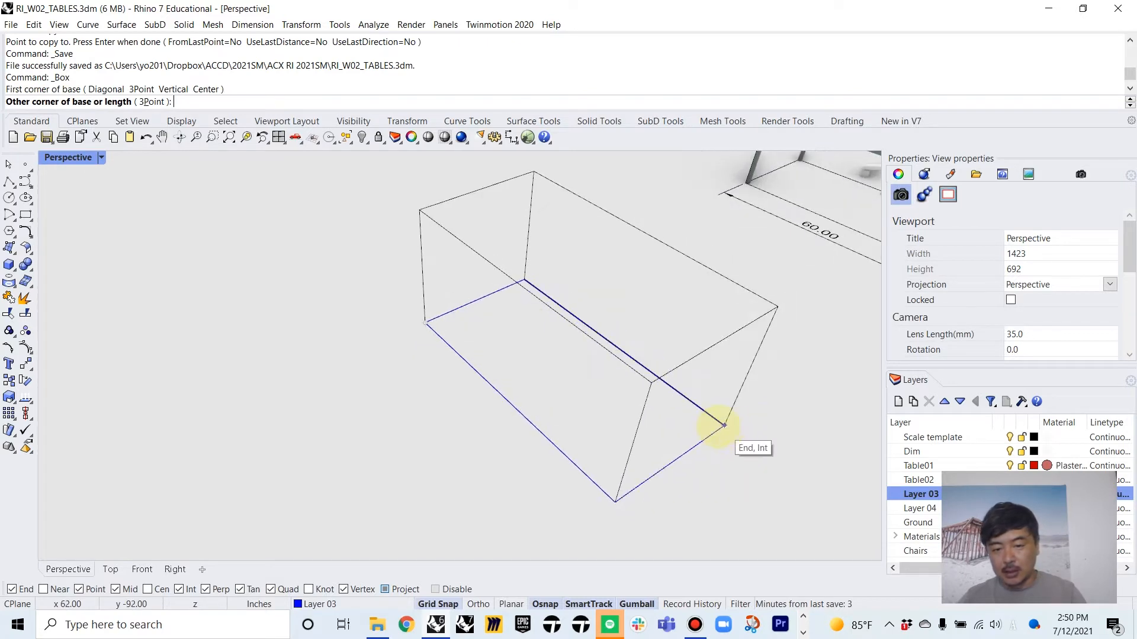
pyautogui.click(724, 425)
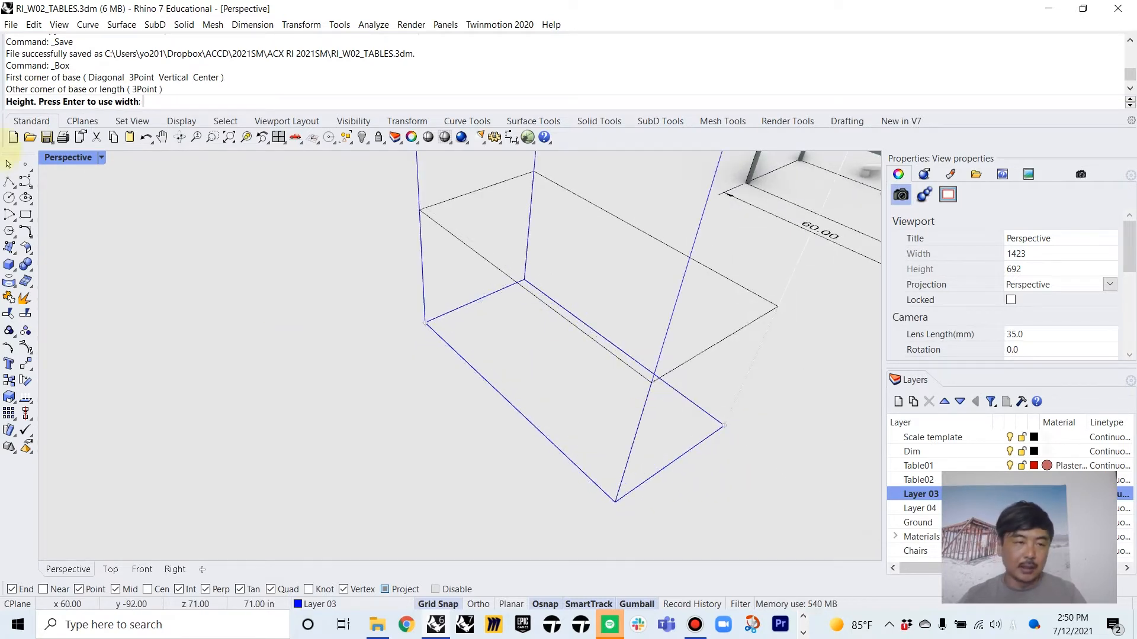
# Set the Perspective viewport's display mode to Shaded while the box is being made
pyautogui.click(66, 157)
pyautogui.click(148, 185)
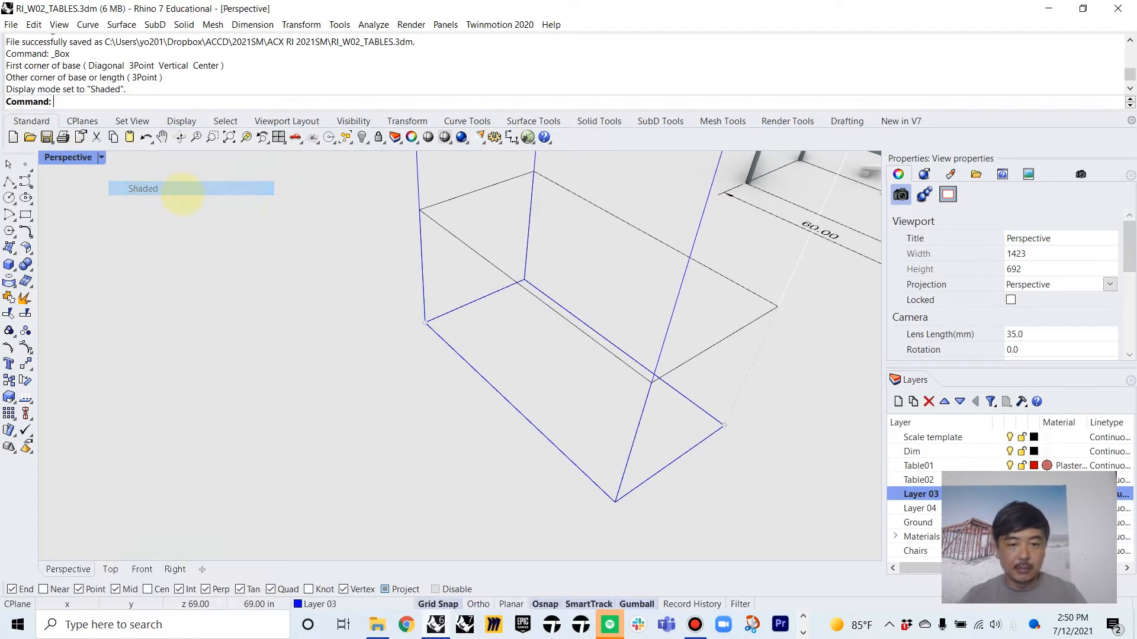
pyautogui.click(933, 436)
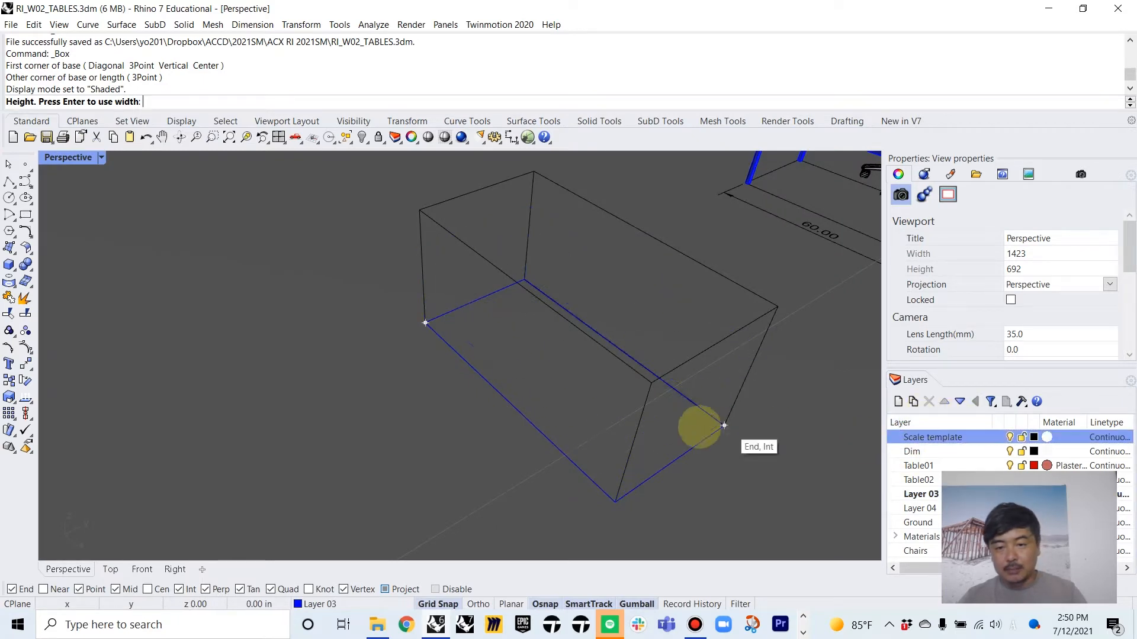
# Give the box a height of 6 inches
pyautogui.scroll(-2, 702, 395)
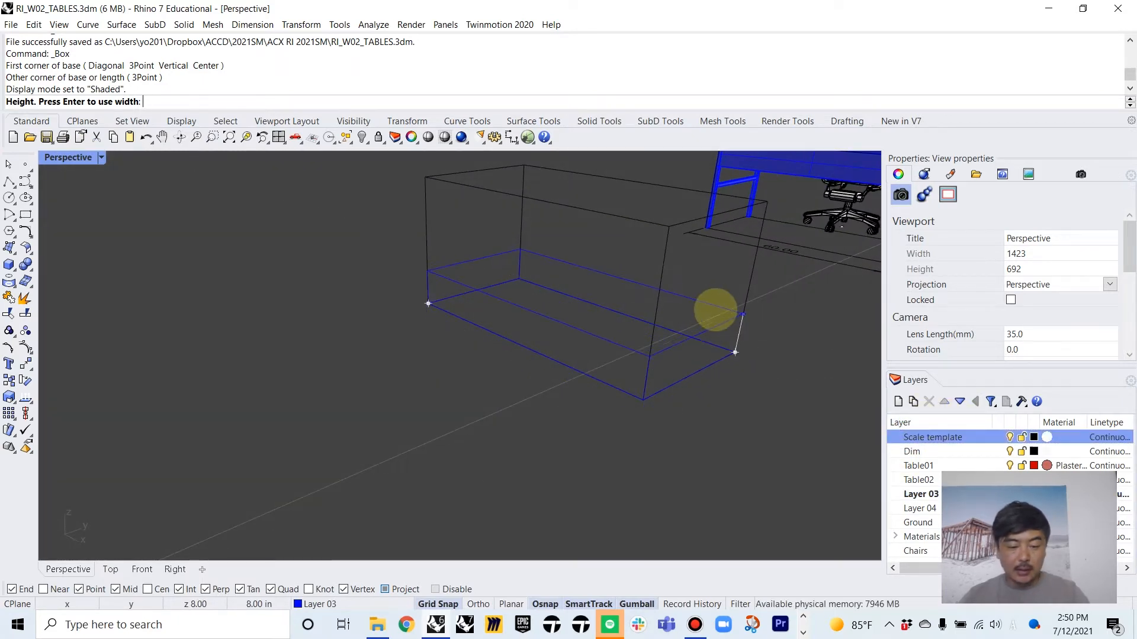
pyautogui.write('6')
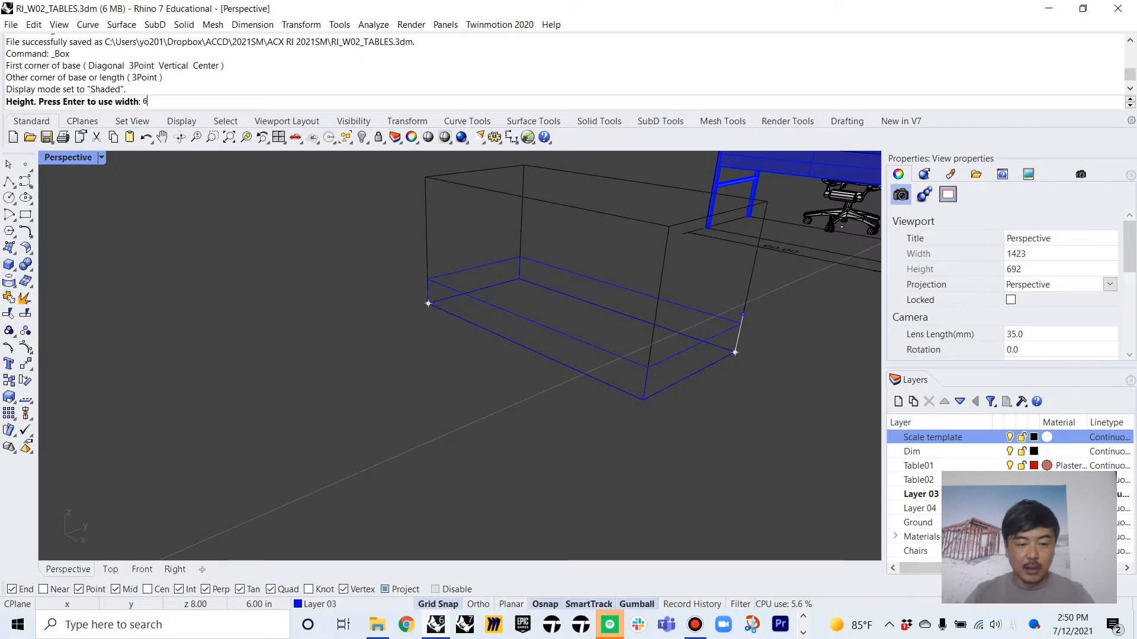
pyautogui.click(715, 310)
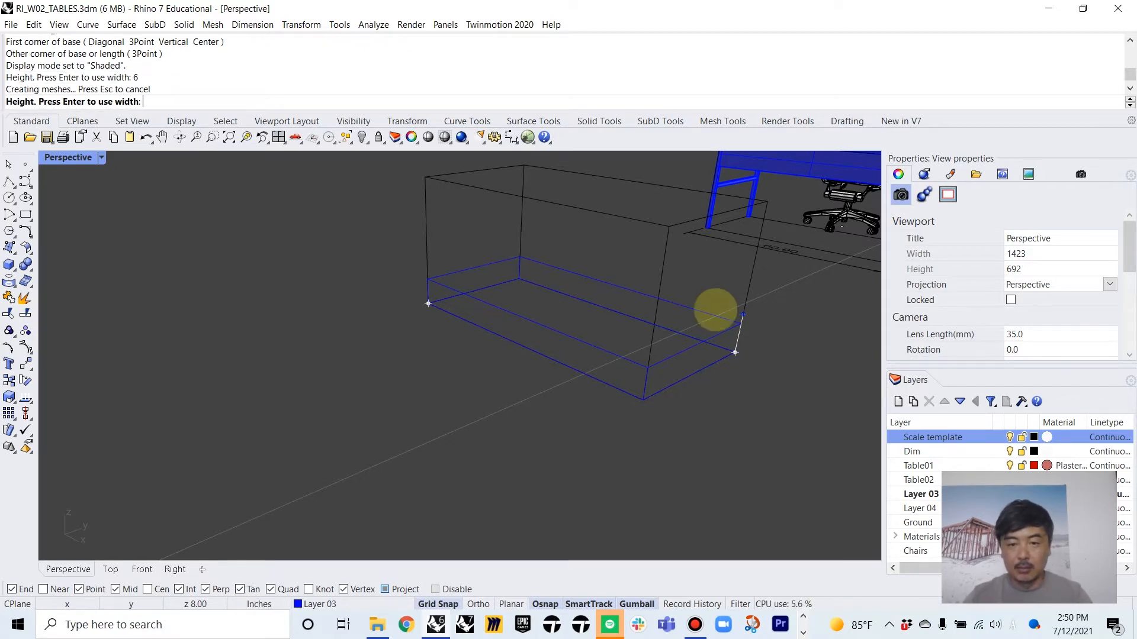
# Move the box straight up with the Gumball so its upper face meets the top of the template
pyautogui.moveTo(806, 310); pyautogui.dragTo(437, 330, button='right')
pyautogui.click(391, 347)
pyautogui.moveTo(410, 289); pyautogui.dragTo(540, 284, button='right')
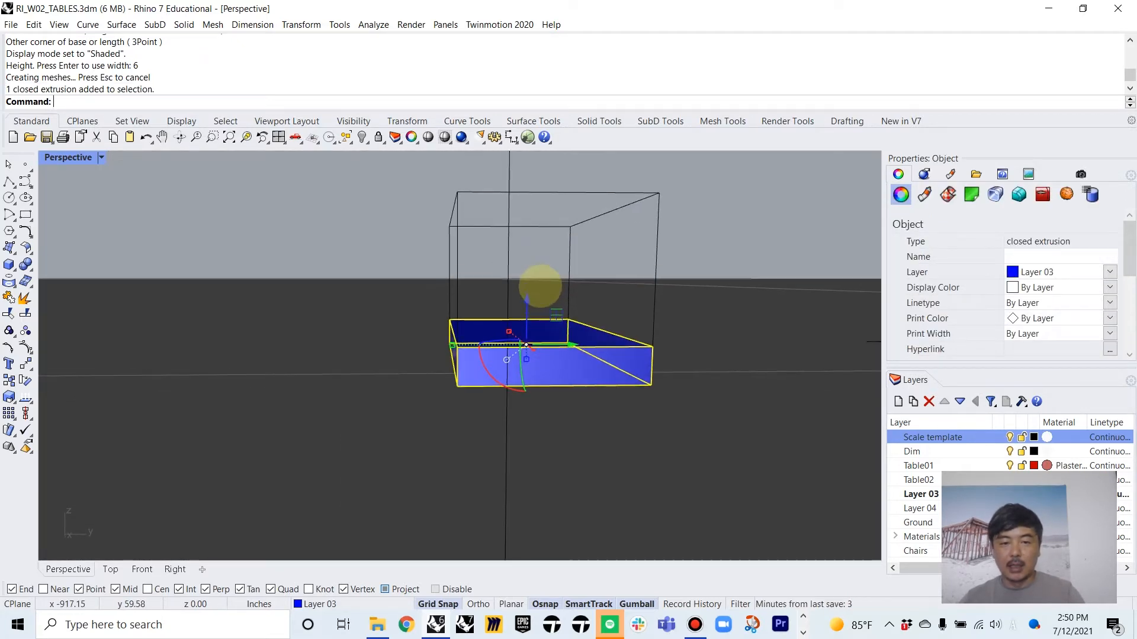
pyautogui.moveTo(525, 299); pyautogui.dragTo(546, 182)
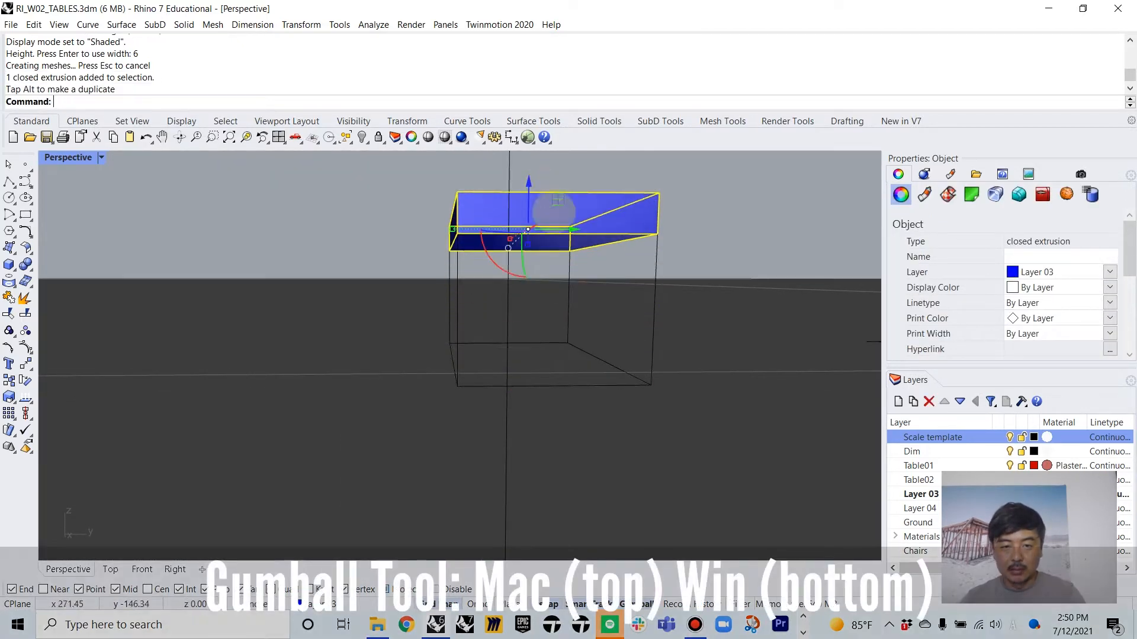
pyautogui.click(698, 208)
pyautogui.moveTo(698, 208); pyautogui.dragTo(685, 398, button='right')
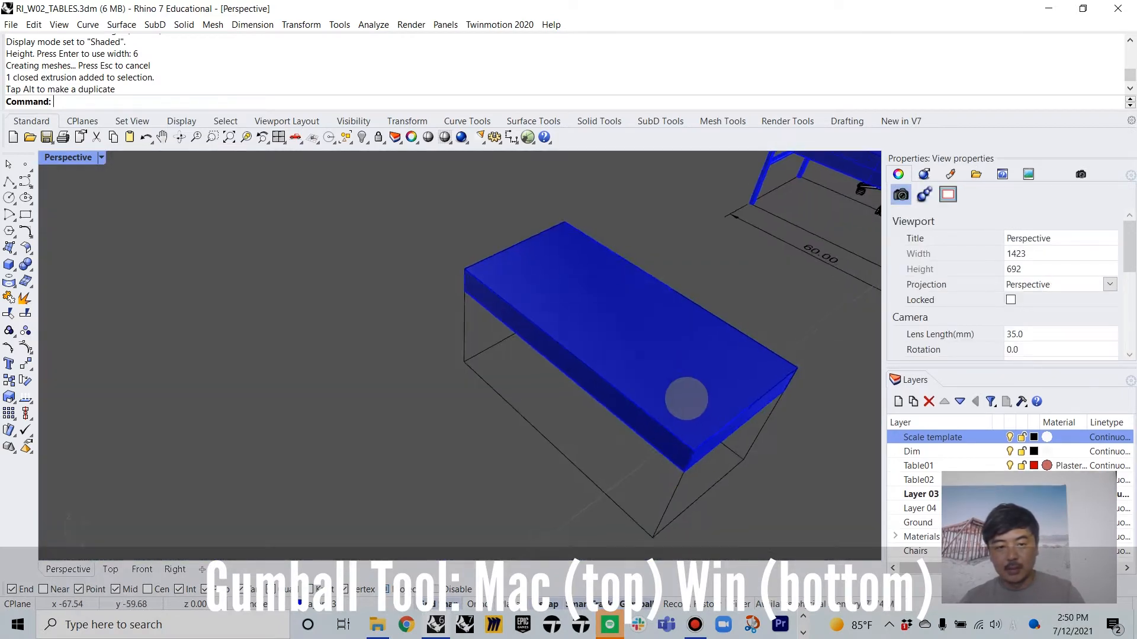
# Switch to the four-viewport layout and zoom all viewports to the tabletop box with ZSA
pyautogui.doubleClick(65, 157)
pyautogui.click(221, 221)
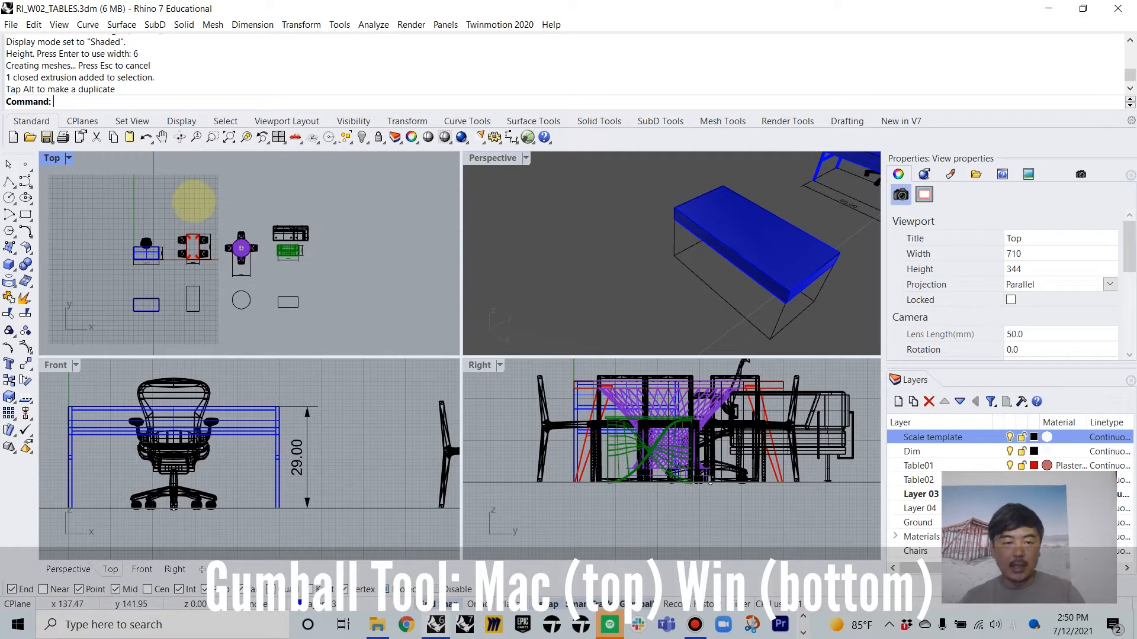
pyautogui.click(757, 243)
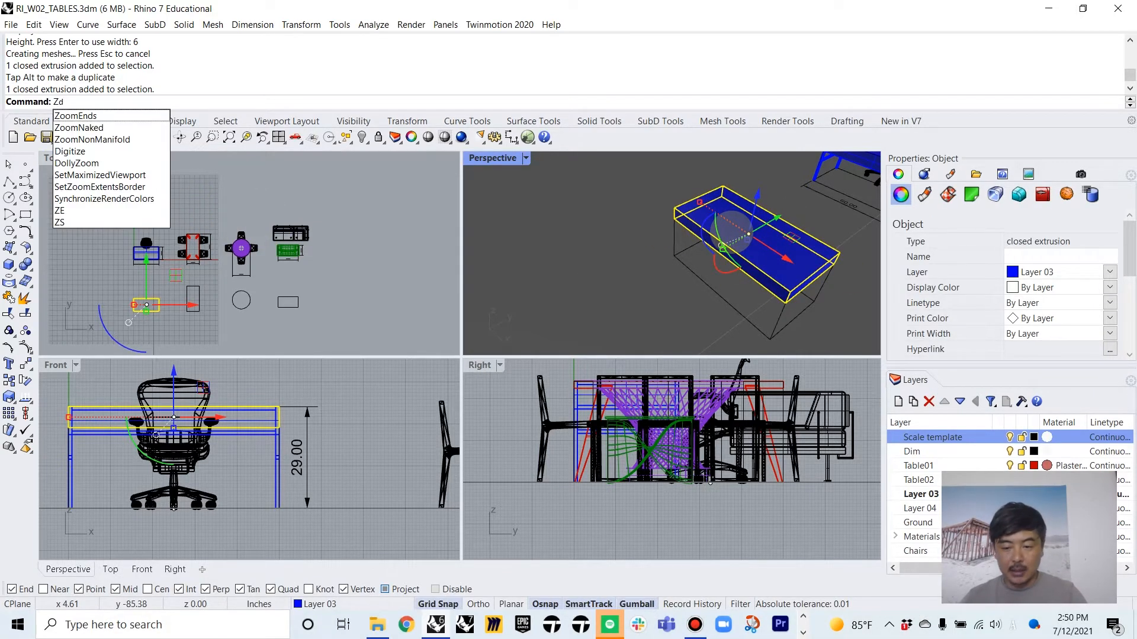
pyautogui.write('SA')
pyautogui.press('Return')
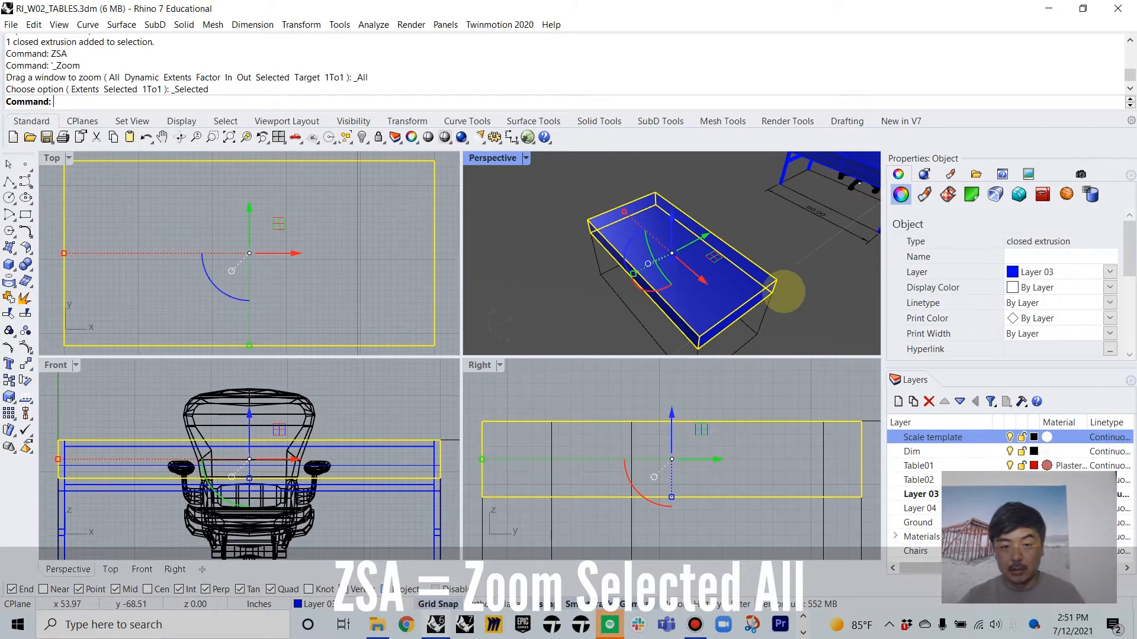
pyautogui.click(118, 296)
pyautogui.scroll(-2, 119, 296)
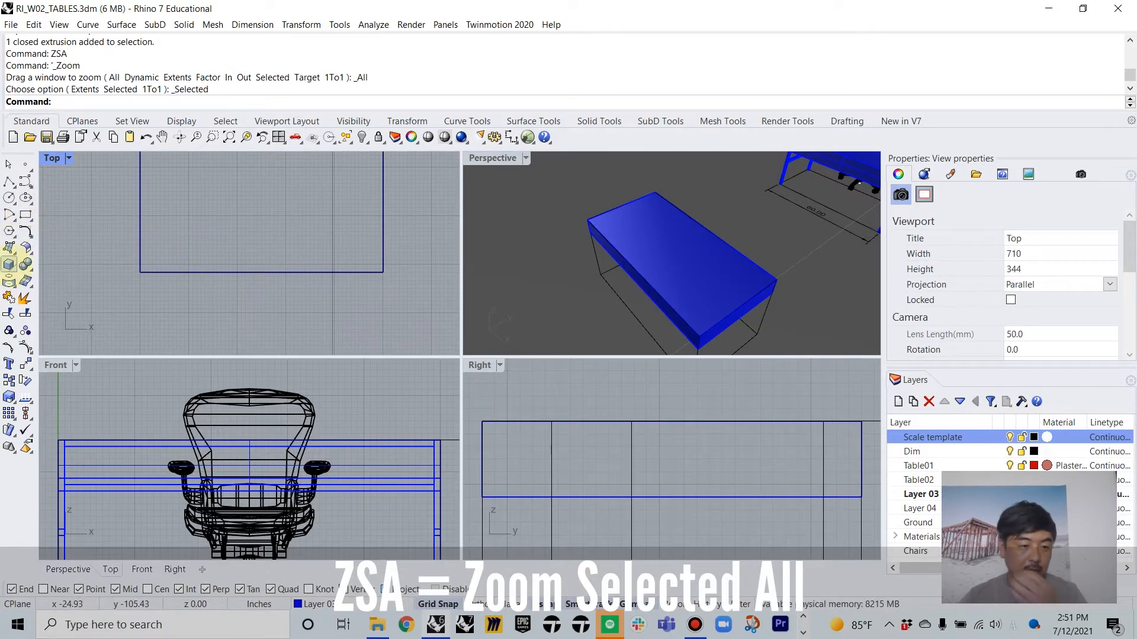
# Start a leg box at the tabletop's lower-left corner in the Top view, with a 2 by 2 inch base
pyautogui.click(9, 265)
pyautogui.scroll(3, 159, 281)
pyautogui.scroll(1, 159, 282)
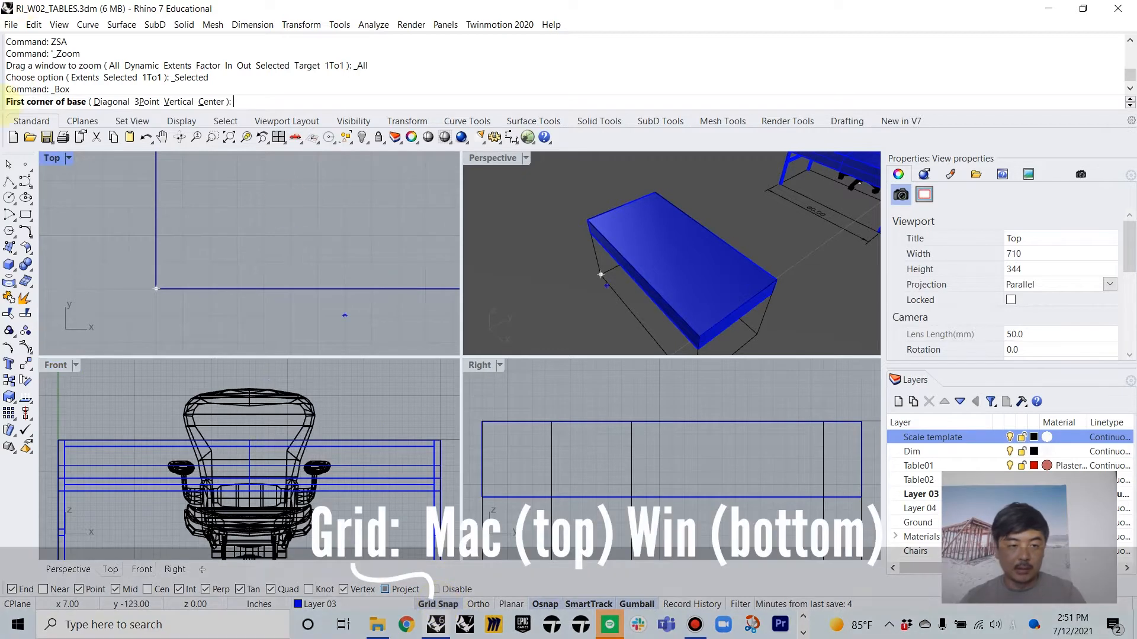
pyautogui.click(156, 288)
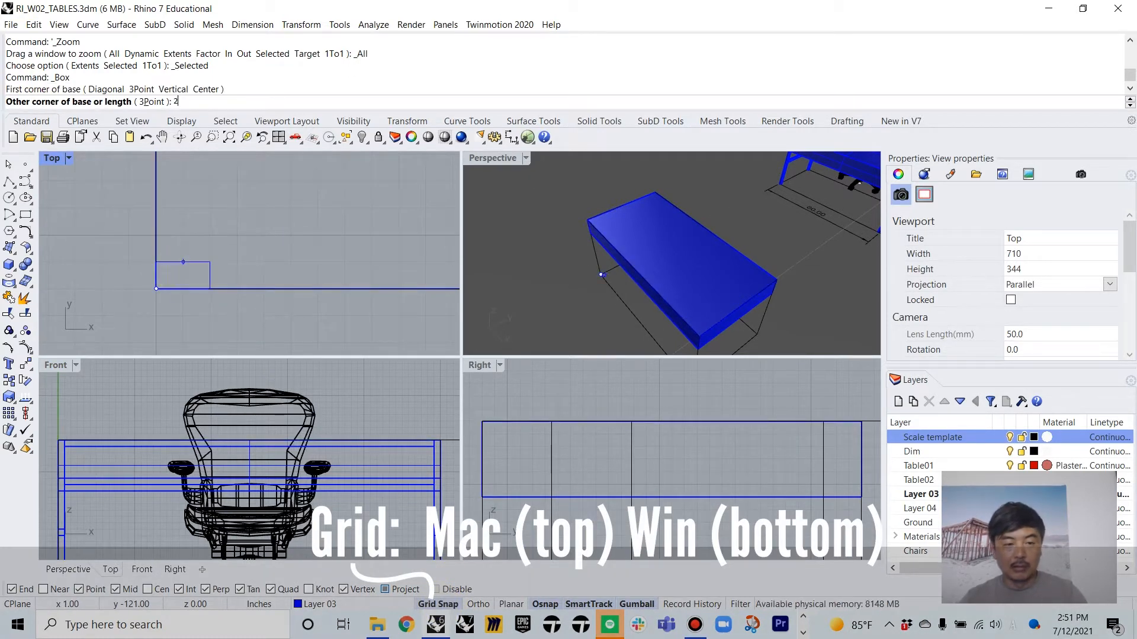
pyautogui.write('2')
pyautogui.press('Return')
pyautogui.write('2')
pyautogui.press('Return')
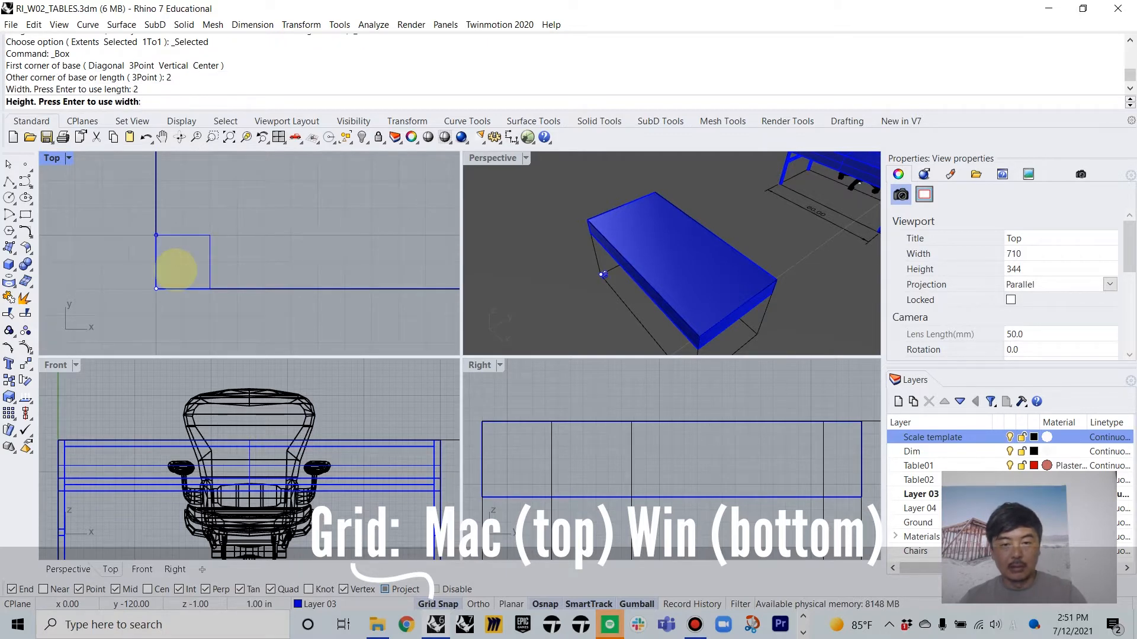
# Set the leg's height by snapping to the tabletop's underside in the Right view, and select the finished leg
pyautogui.moveTo(718, 220)
pyautogui.mouseDown(button='right')
pyautogui.moveTo(660, 274)
pyautogui.moveTo(736, 274)
pyautogui.moveTo(723, 236)
pyautogui.moveTo(710, 237)
pyautogui.mouseUp(button='right')
pyautogui.scroll(-2, 570, 469)
pyautogui.moveTo(571, 469); pyautogui.dragTo(703, 431, button='right')
pyautogui.scroll(2, 686, 414)
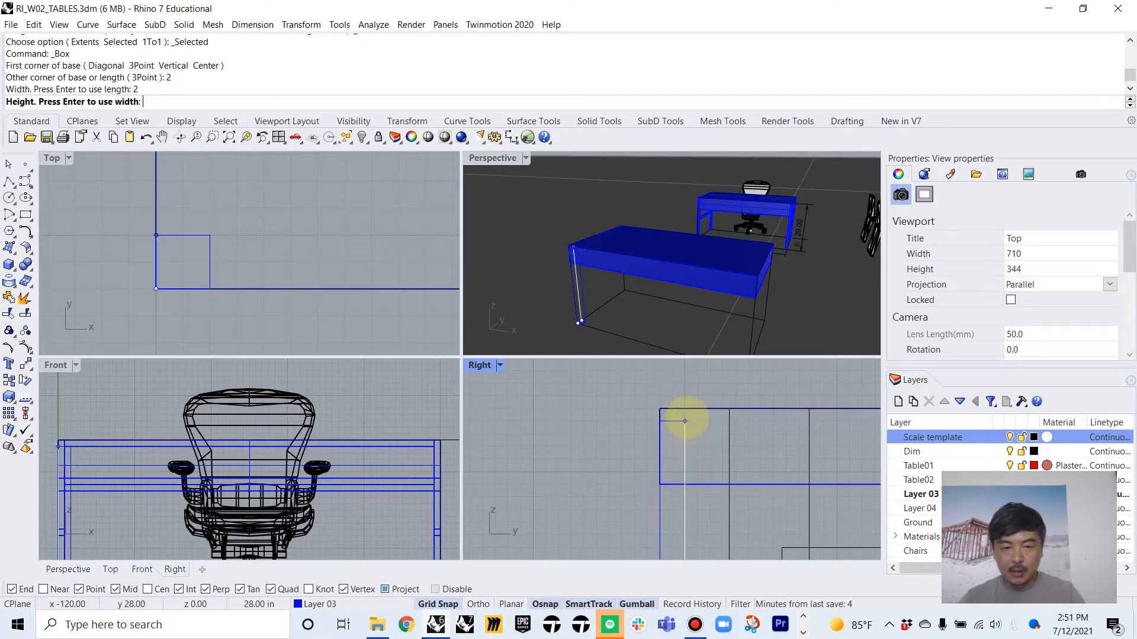
pyautogui.click(685, 484)
pyautogui.moveTo(541, 316); pyautogui.dragTo(609, 278, button='right')
pyautogui.click(586, 284)
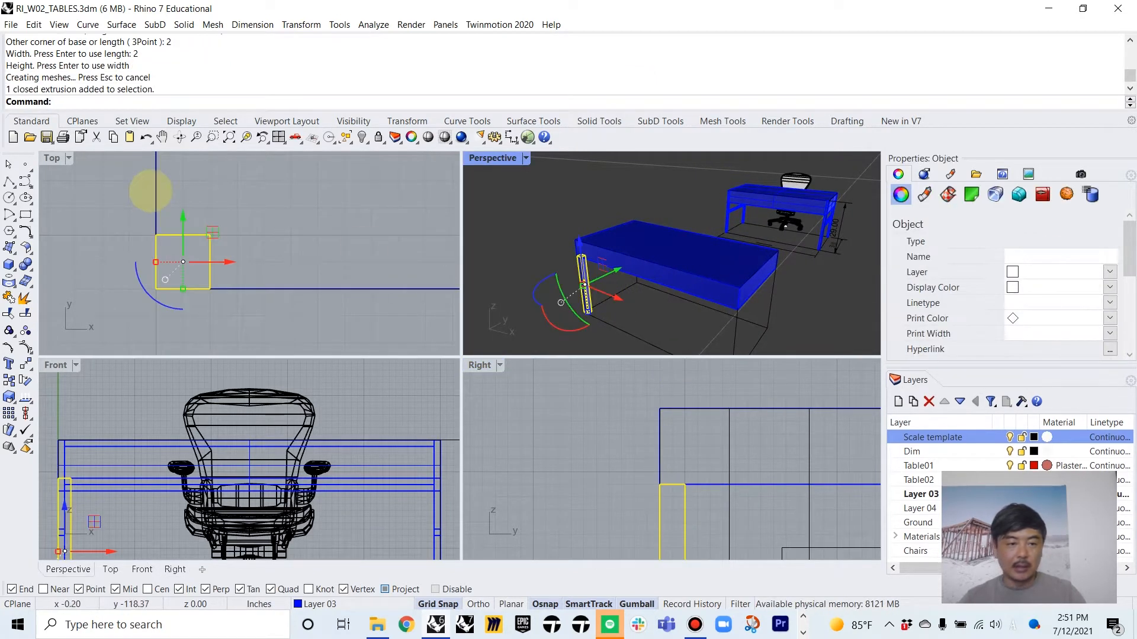
# Copy the leg to the tabletop's other three corners in the Top view, snapping each copy to its corner
pyautogui.scroll(-5, 247, 253)
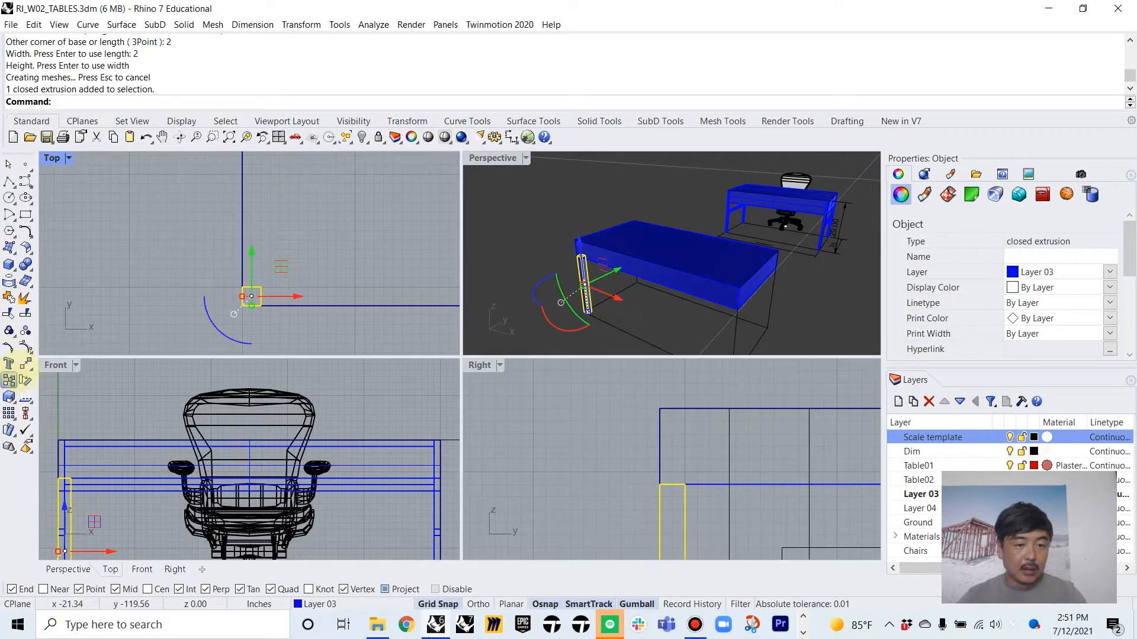
pyautogui.click(9, 380)
pyautogui.click(248, 299)
pyautogui.scroll(2, 355, 284)
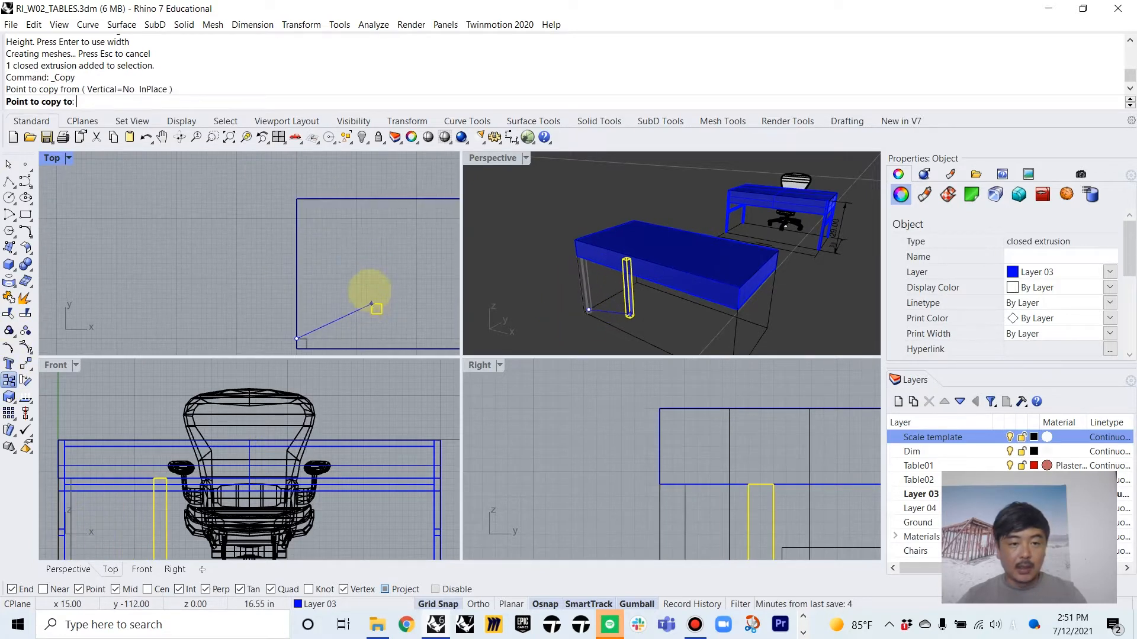
pyautogui.click(299, 204)
pyautogui.scroll(-2, 223, 241)
pyautogui.scroll(3, 354, 212)
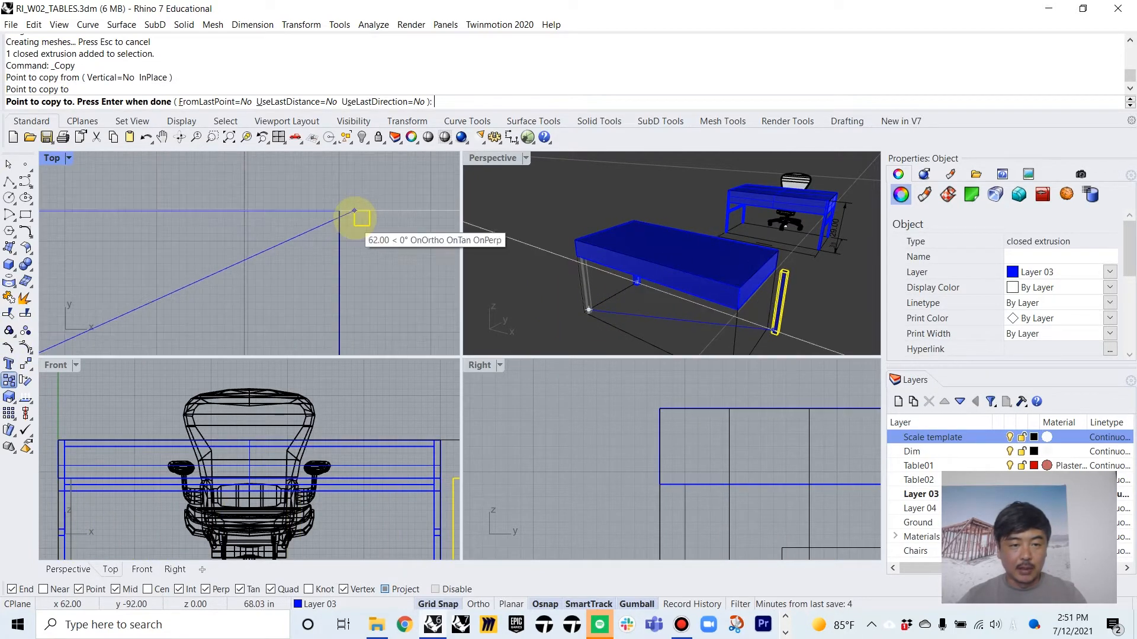
pyautogui.click(316, 214)
pyautogui.scroll(-2, 329, 261)
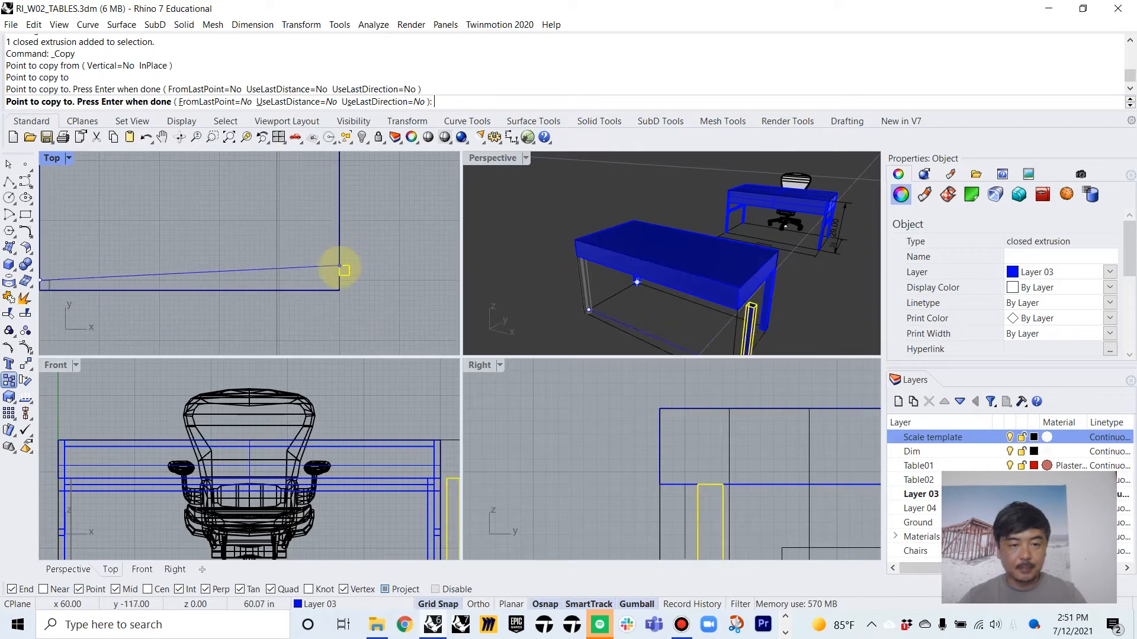
pyautogui.click(340, 267)
pyautogui.press('Return')
# Select the leg at the tabletop's upper-right corner and copy it about 18.5 inches toward the front leg in the Right view
pyautogui.click(681, 326)
pyautogui.moveTo(681, 325); pyautogui.dragTo(841, 326, button='right')
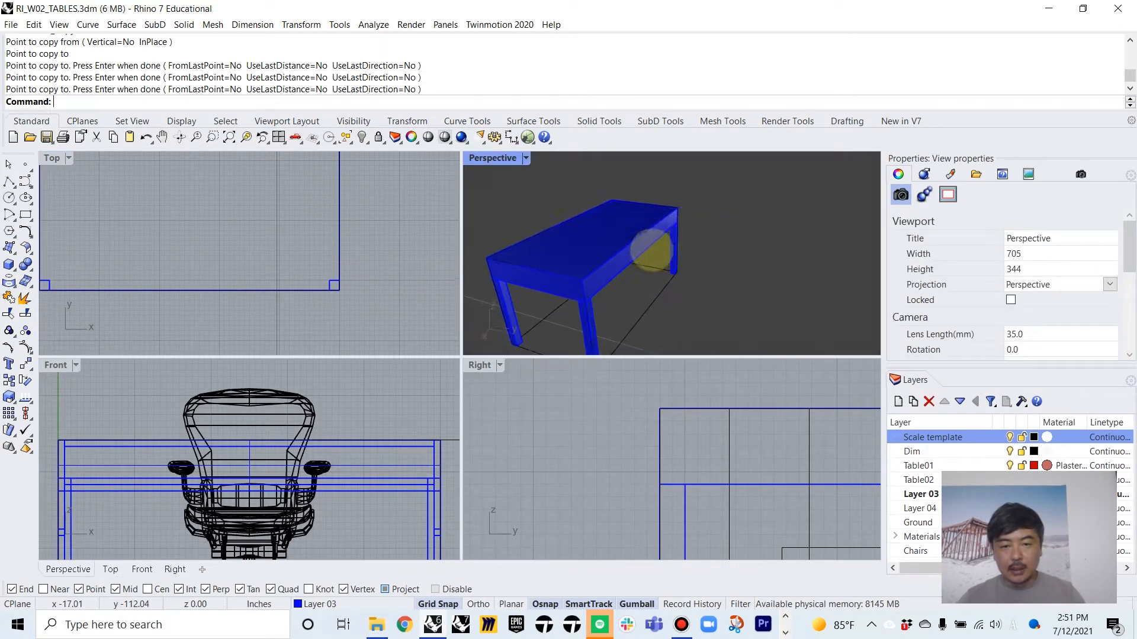
pyautogui.moveTo(651, 248); pyautogui.dragTo(563, 310, button='right')
pyautogui.click(589, 326)
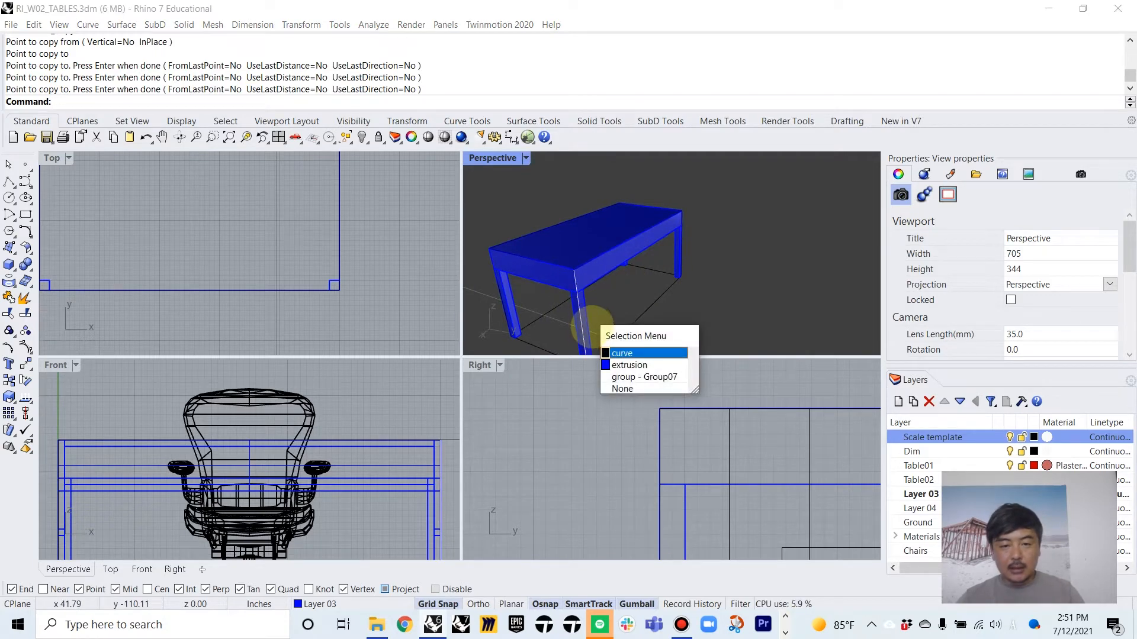
pyautogui.click(630, 365)
pyautogui.scroll(-3, 592, 278)
pyautogui.scroll(3, 337, 264)
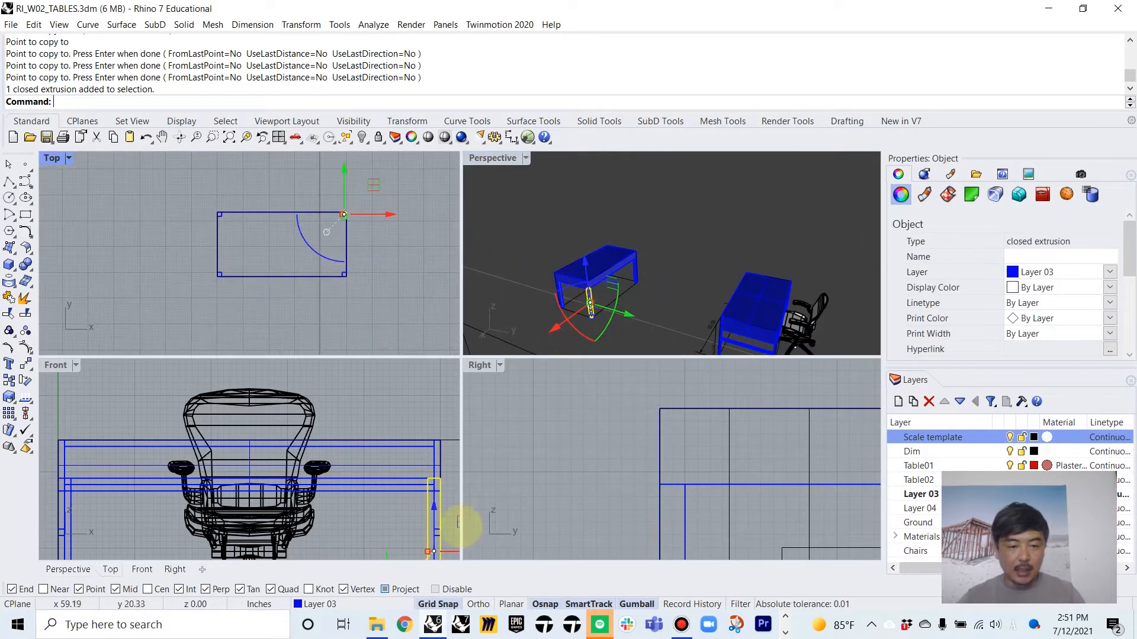
pyautogui.scroll(-5, 710, 452)
pyautogui.moveTo(633, 456); pyautogui.dragTo(532, 435, button='right')
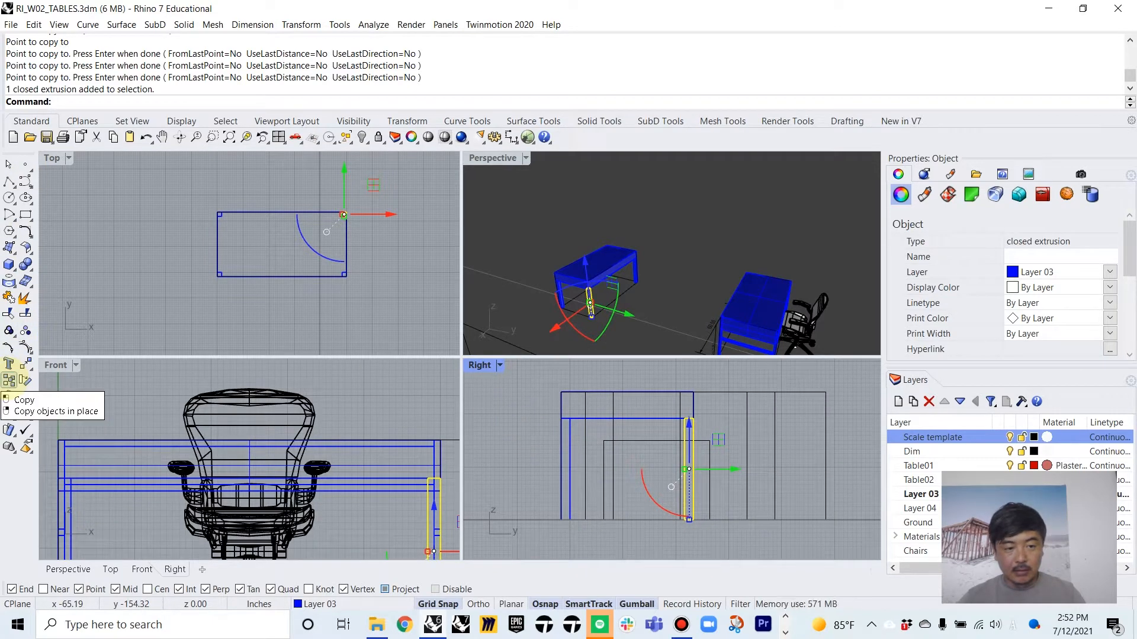
pyautogui.click(9, 381)
pyautogui.click(667, 470)
pyautogui.click(588, 467)
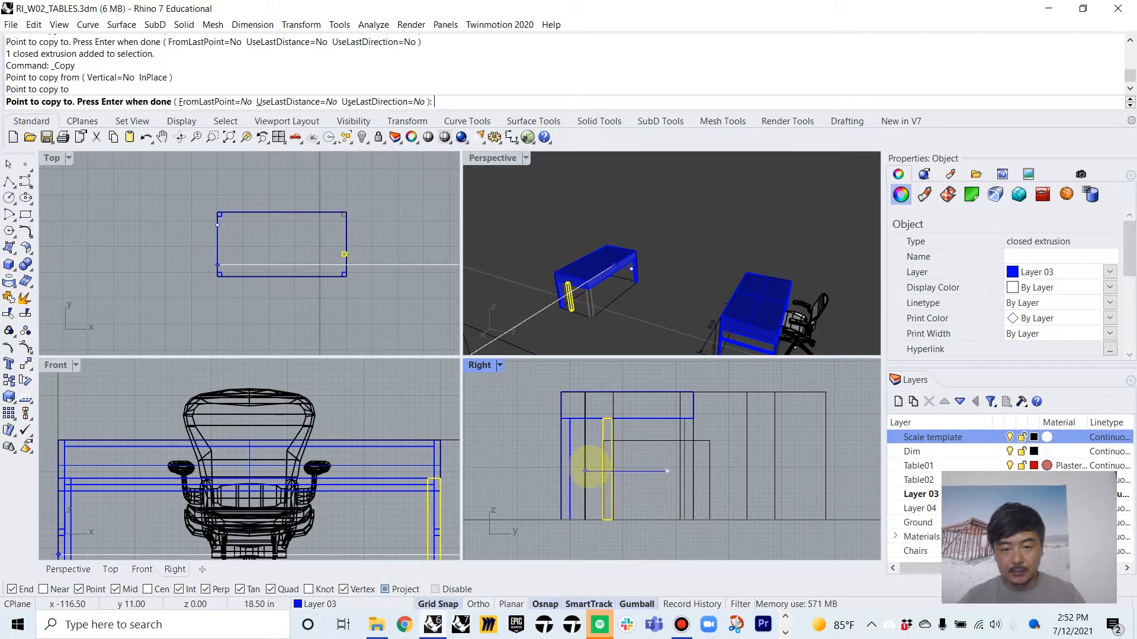
pyautogui.press('Return')
# Turn the copied leg into a horizontal crossbar about 21 inches long with the Gumball and butt it against the front leg's inner face
pyautogui.moveTo(572, 500); pyautogui.dragTo(623, 395)
pyautogui.scroll(3, 604, 447)
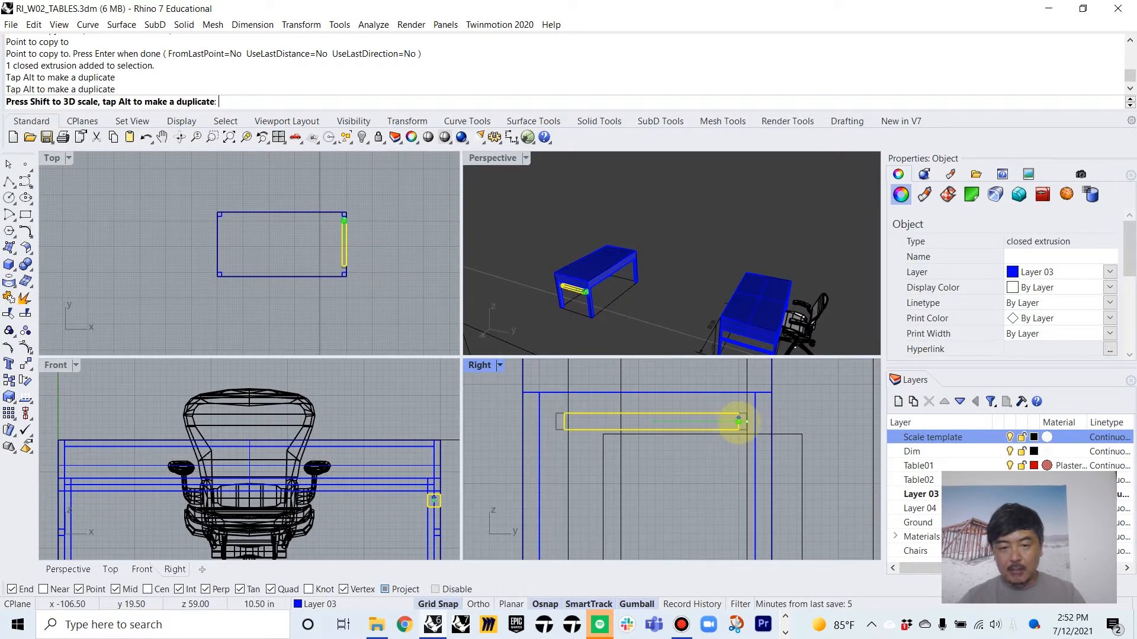
pyautogui.moveTo(738, 420); pyautogui.dragTo(738, 420)
pyautogui.moveTo(619, 393); pyautogui.dragTo(589, 413)
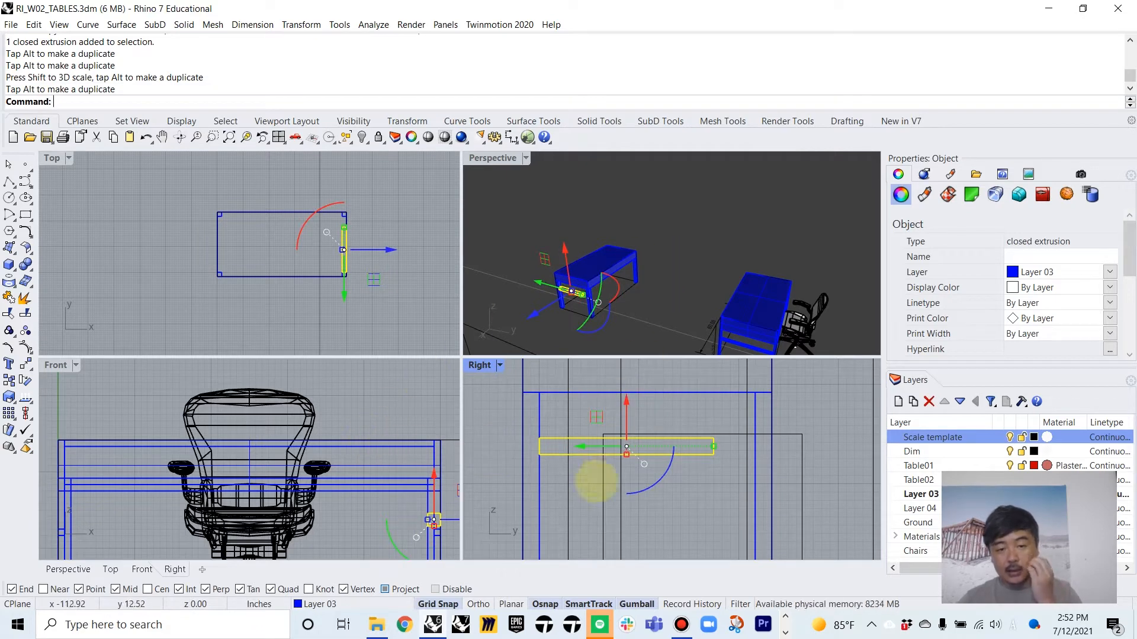
# Stretch the crossbar with Scale1D in the Right view so it spans from the front leg to the back leg's inner face
pyautogui.doubleClick(477, 365)
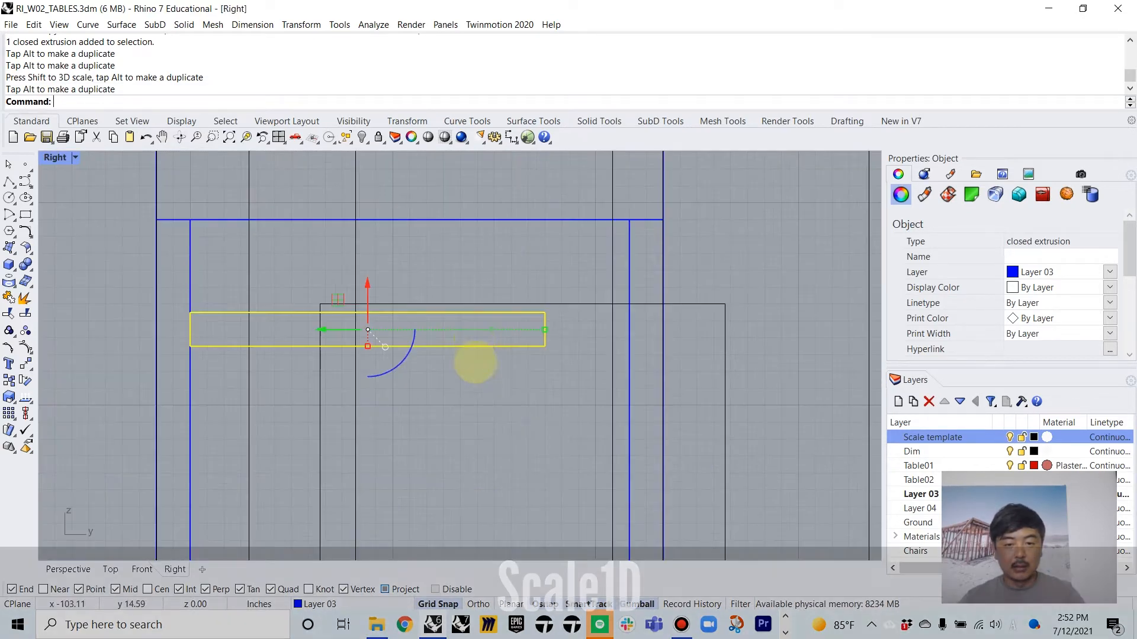
pyautogui.moveTo(434, 264); pyautogui.dragTo(415, 229, button='right')
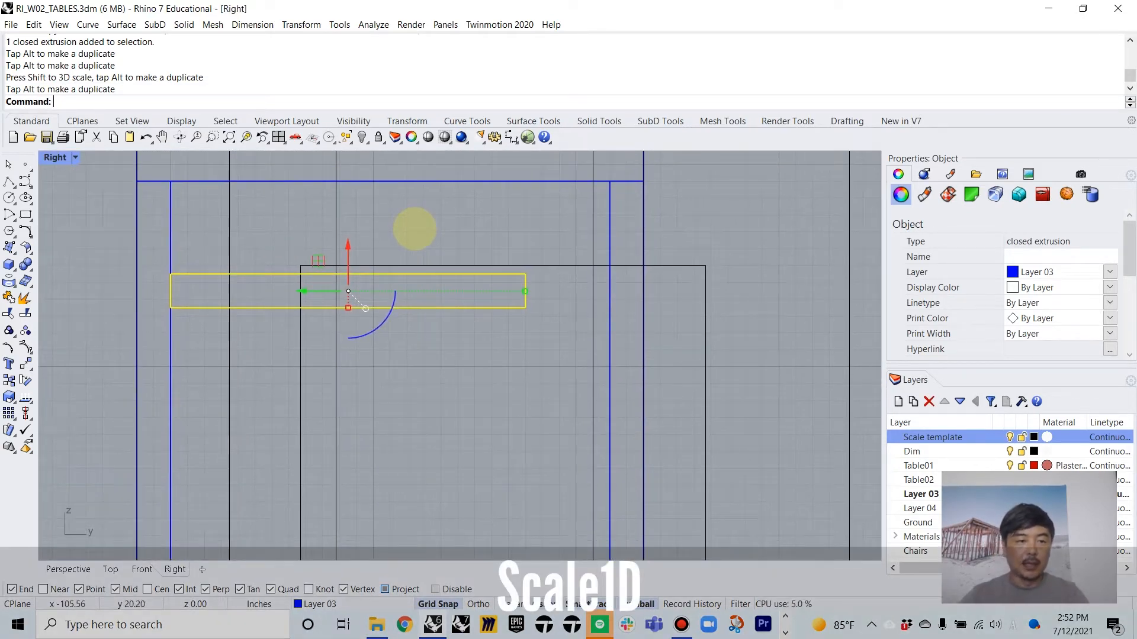
pyautogui.write('1D')
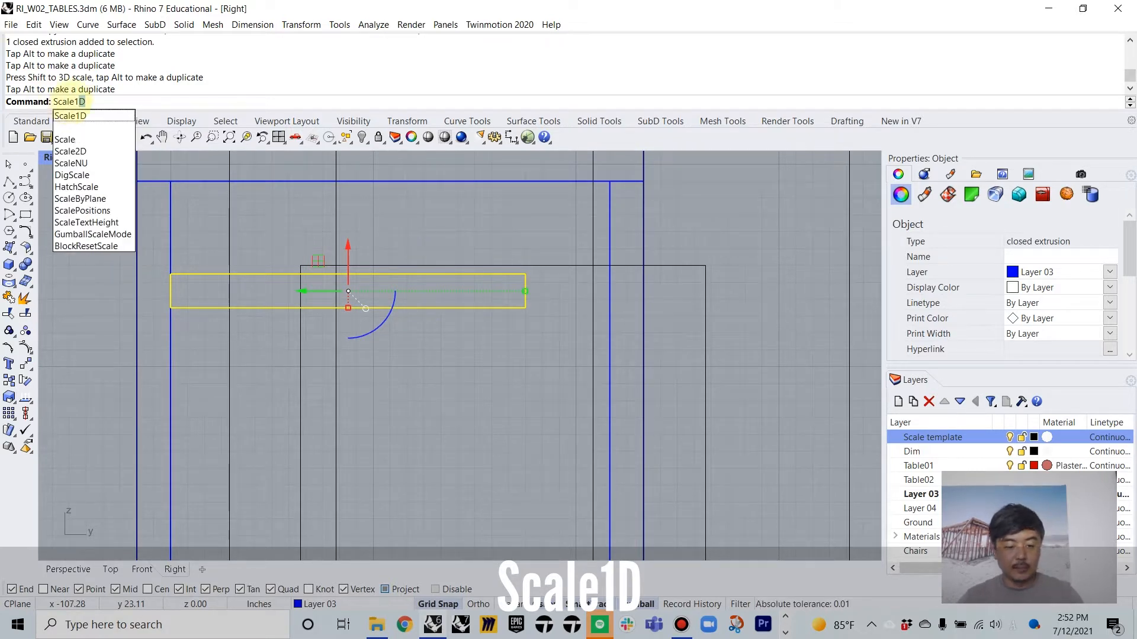
pyautogui.press('Return')
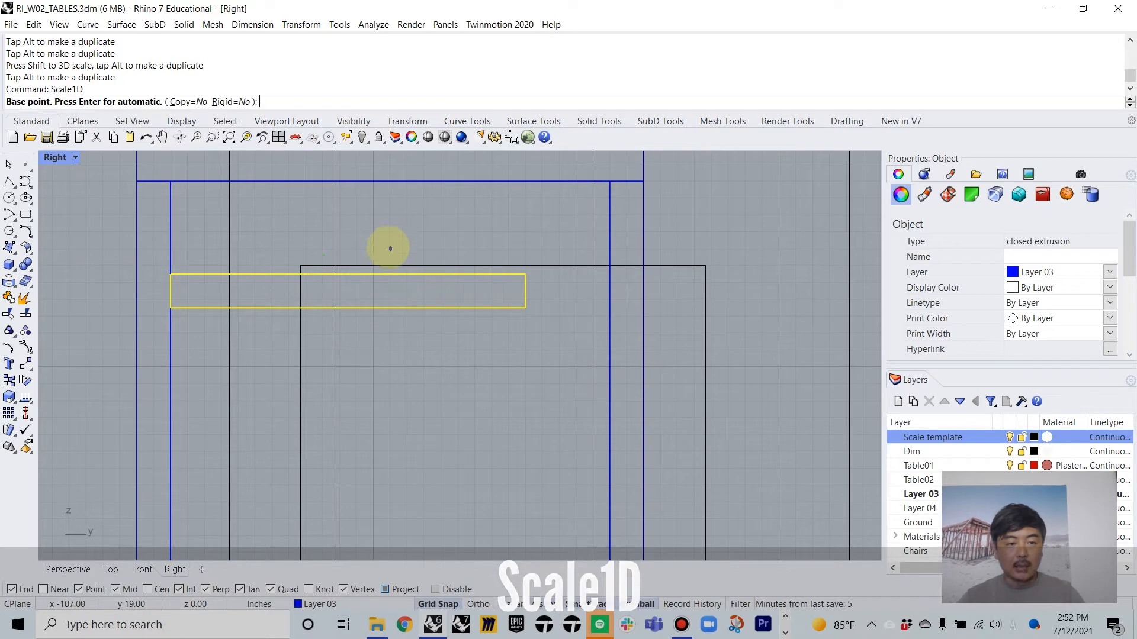
pyautogui.click(171, 307)
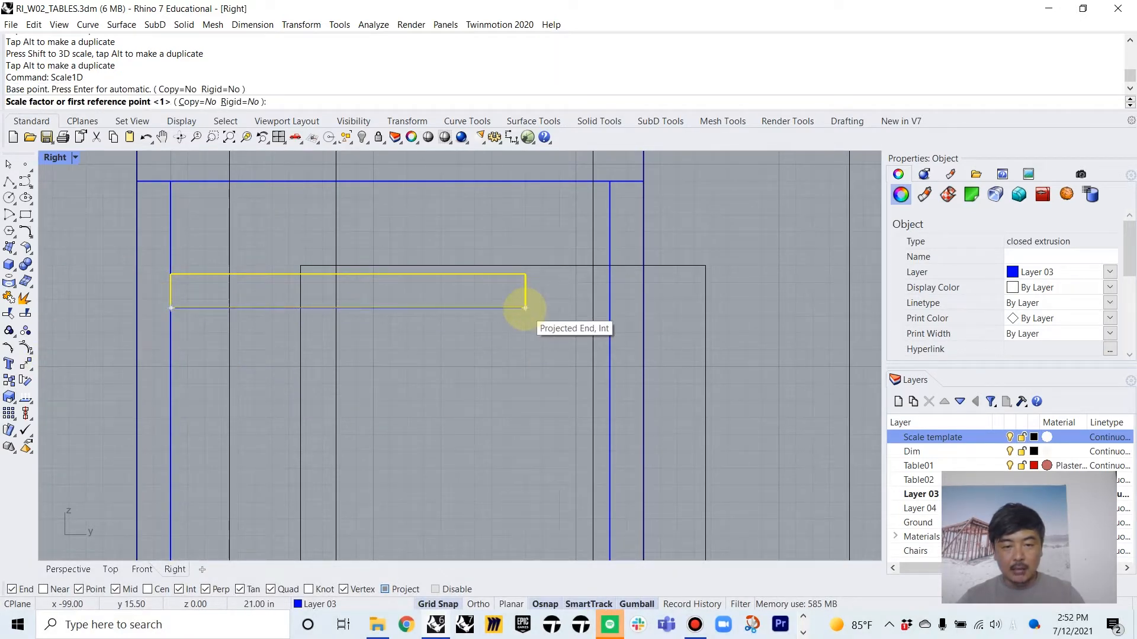
pyautogui.click(526, 308)
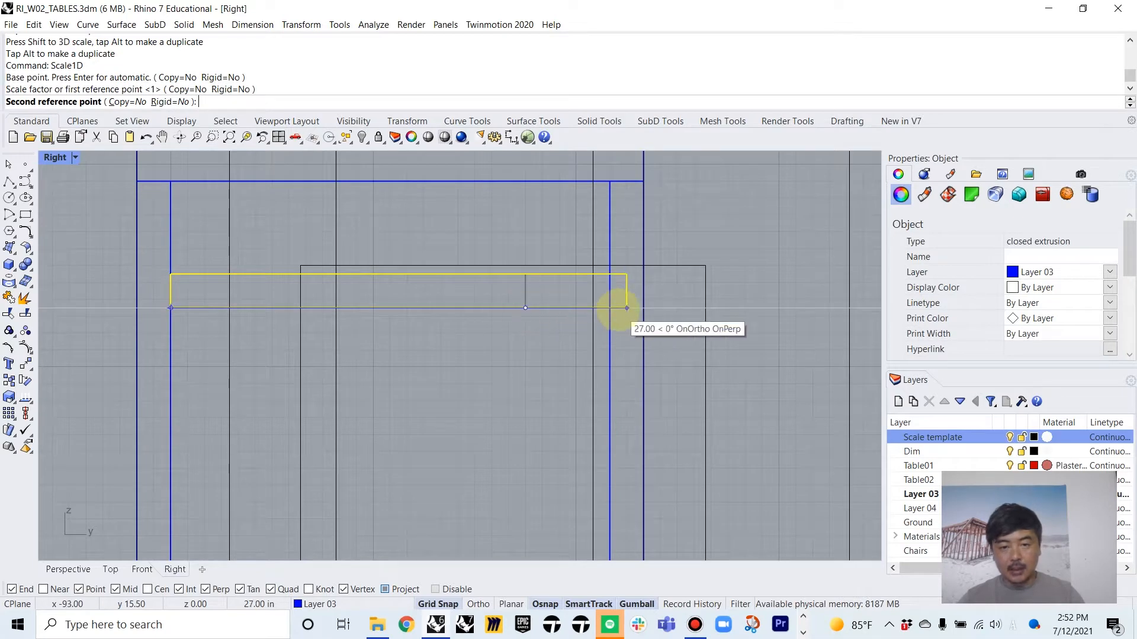
pyautogui.click(609, 308)
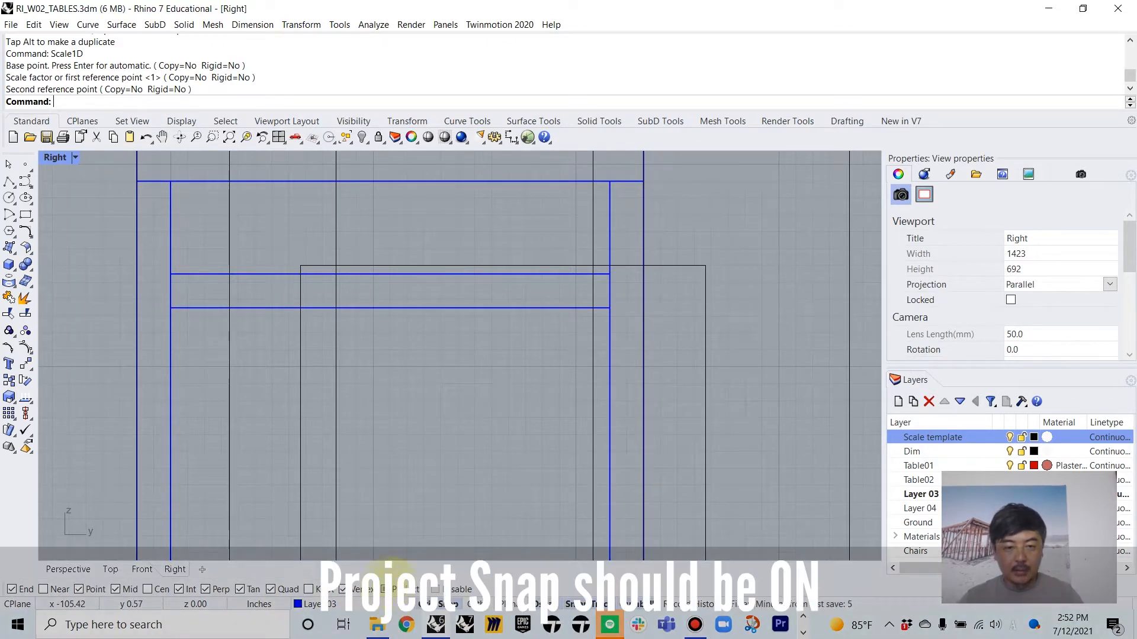
# Copy the crossbar to the desk's opposite end in the Top view and align it flush with the legs there
pyautogui.click(507, 277)
pyautogui.scroll(-5, 531, 262)
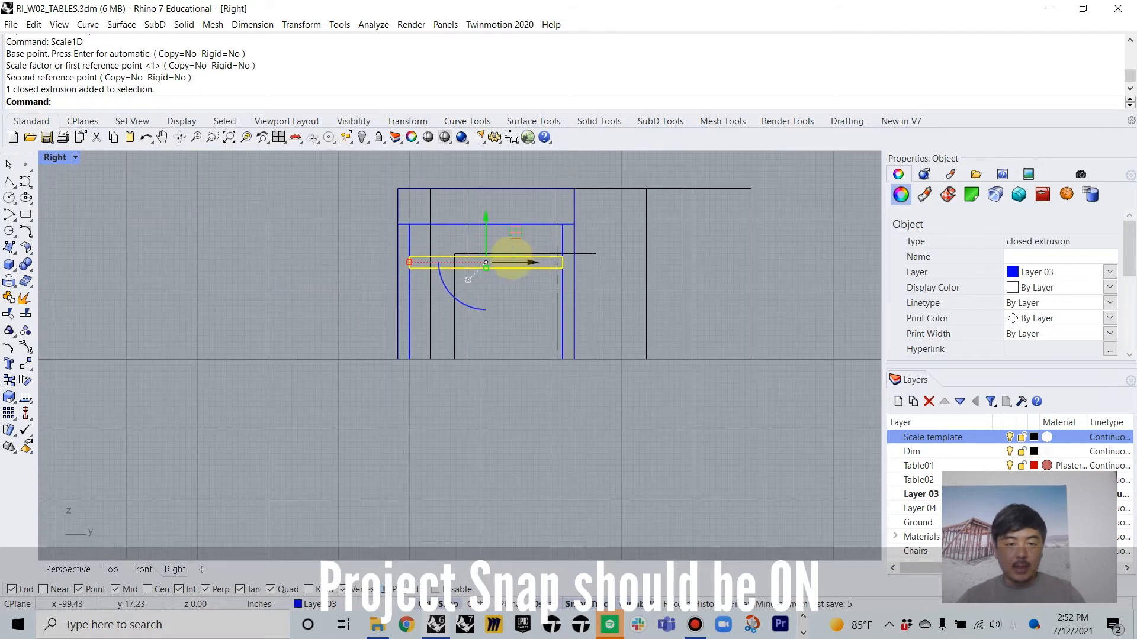
pyautogui.doubleClick(59, 158)
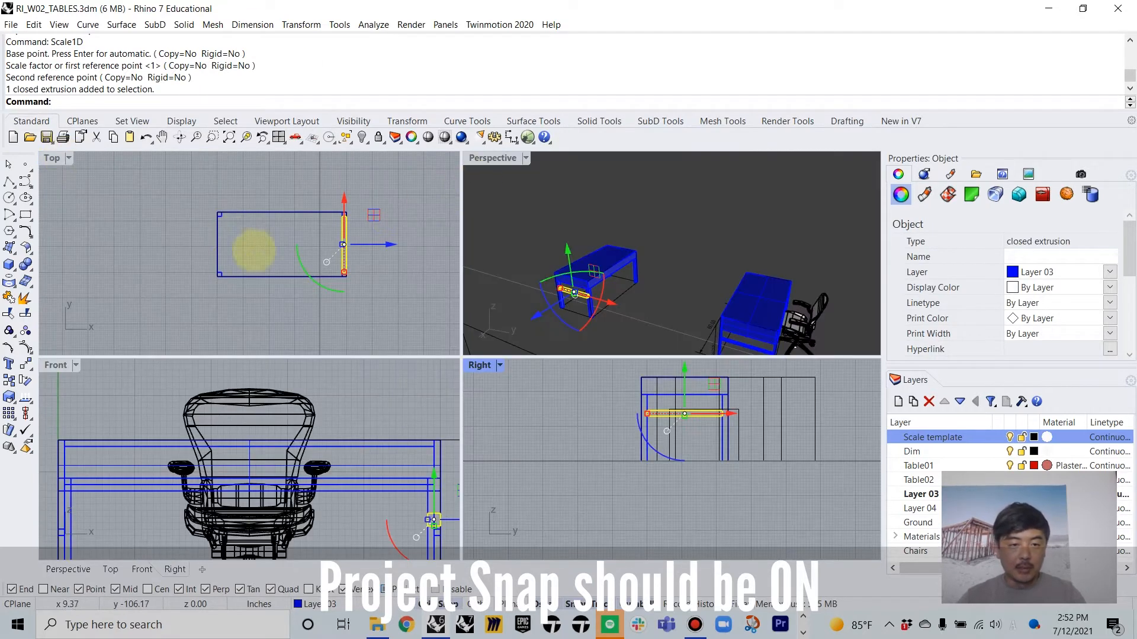
pyautogui.scroll(5, 328, 265)
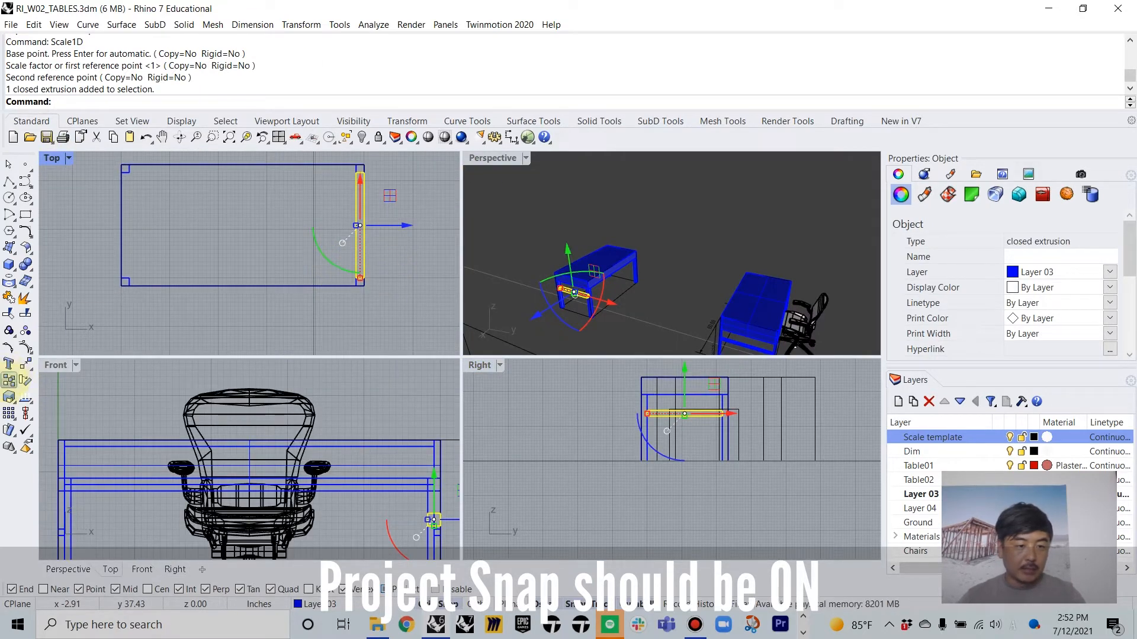
pyautogui.write('c')
pyautogui.press('Return')
pyautogui.click(360, 278)
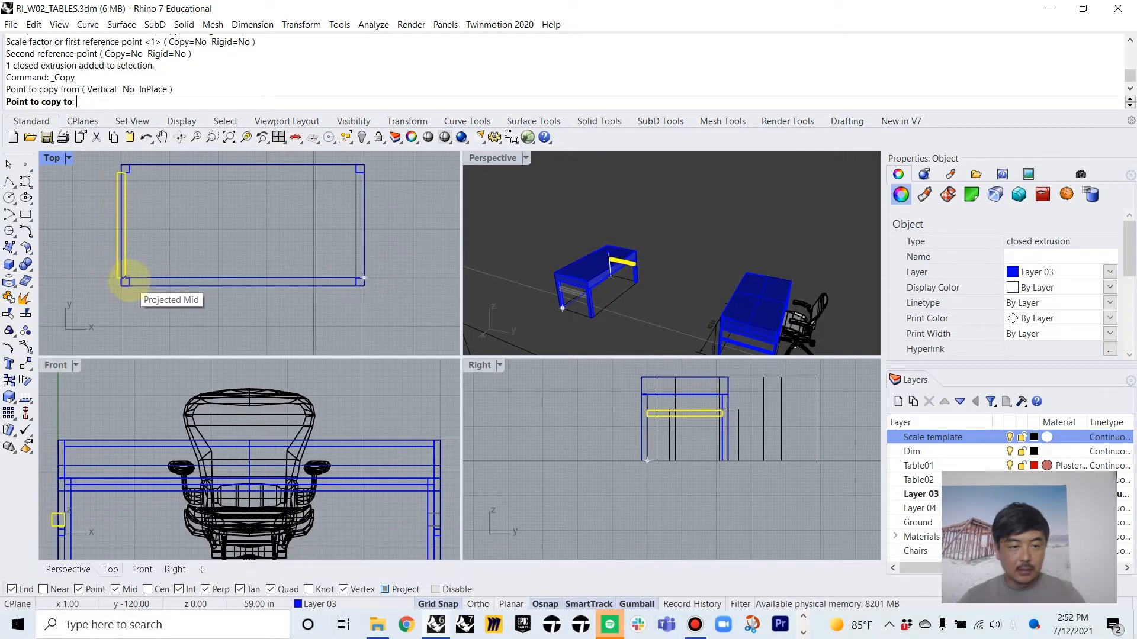
pyautogui.click(121, 277)
pyautogui.scroll(3, 142, 249)
pyautogui.press('Return')
pyautogui.moveTo(156, 237); pyautogui.dragTo(192, 295, button='right')
# Examine the desk's legs and side crossbars in the maximized Perspective view, and return to the four-viewport layout
pyautogui.click(59, 158)
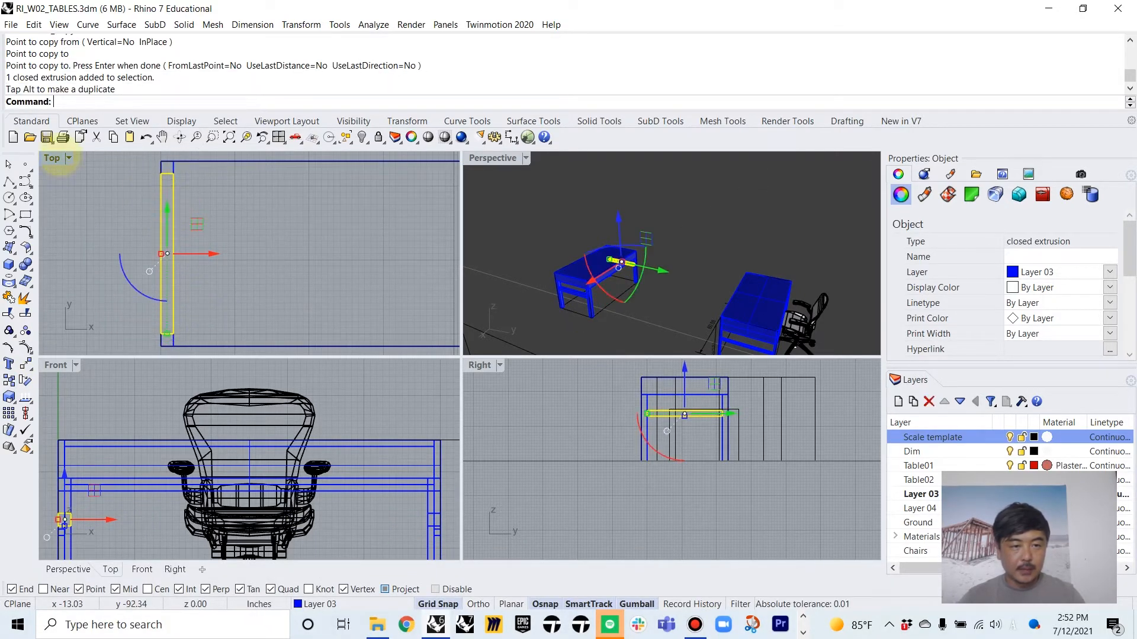
pyautogui.doubleClick(492, 158)
pyautogui.click(647, 228)
pyautogui.moveTo(647, 228); pyautogui.dragTo(538, 372, button='right')
pyautogui.scroll(4, 537, 372)
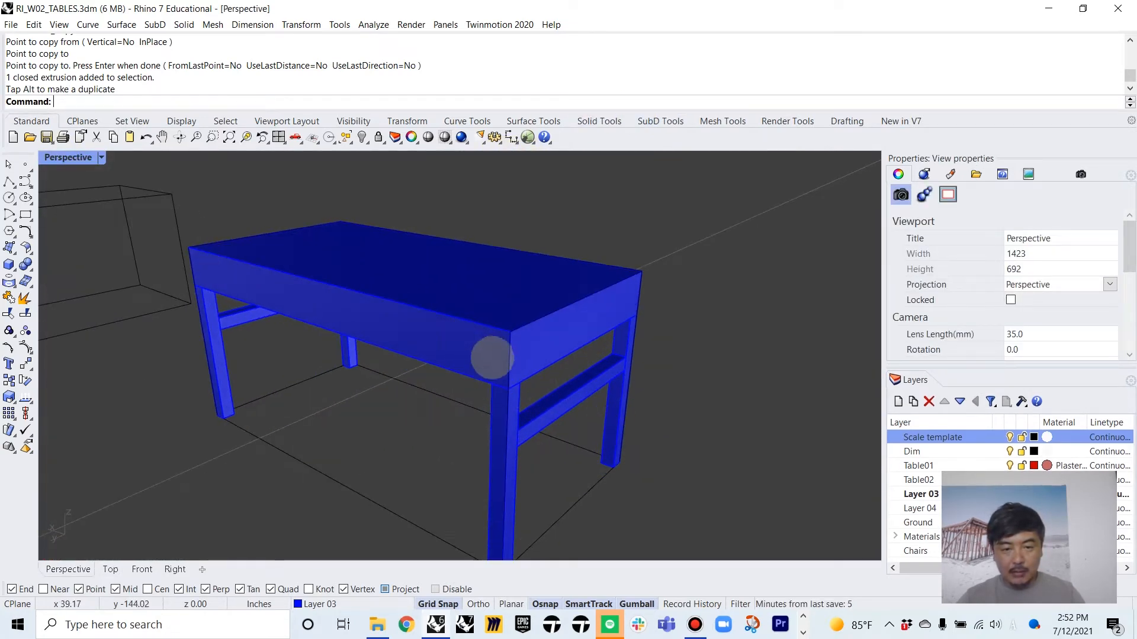
pyautogui.click(380, 188)
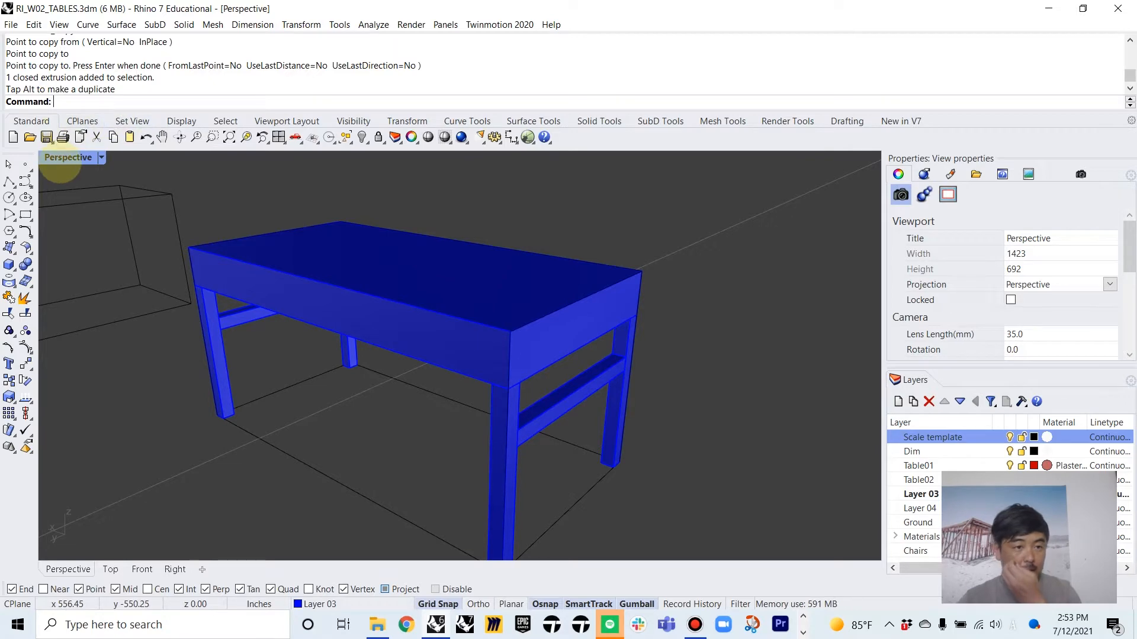
pyautogui.doubleClick(59, 159)
pyautogui.moveTo(232, 252); pyautogui.dragTo(195, 233, button='right')
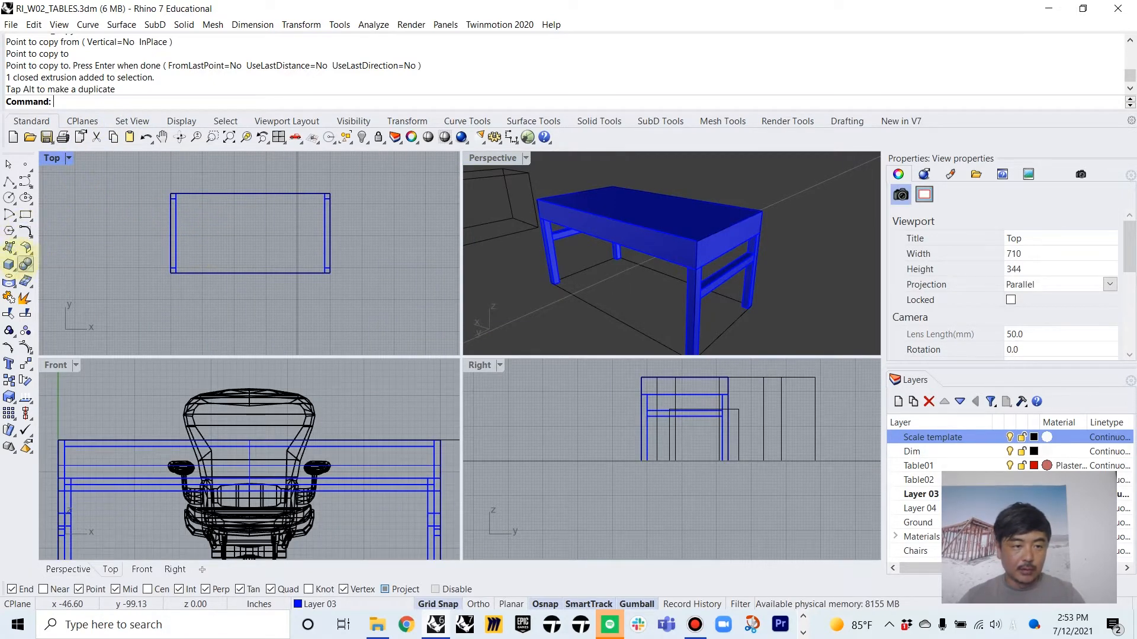
pyautogui.click(9, 265)
pyautogui.scroll(5, 152, 473)
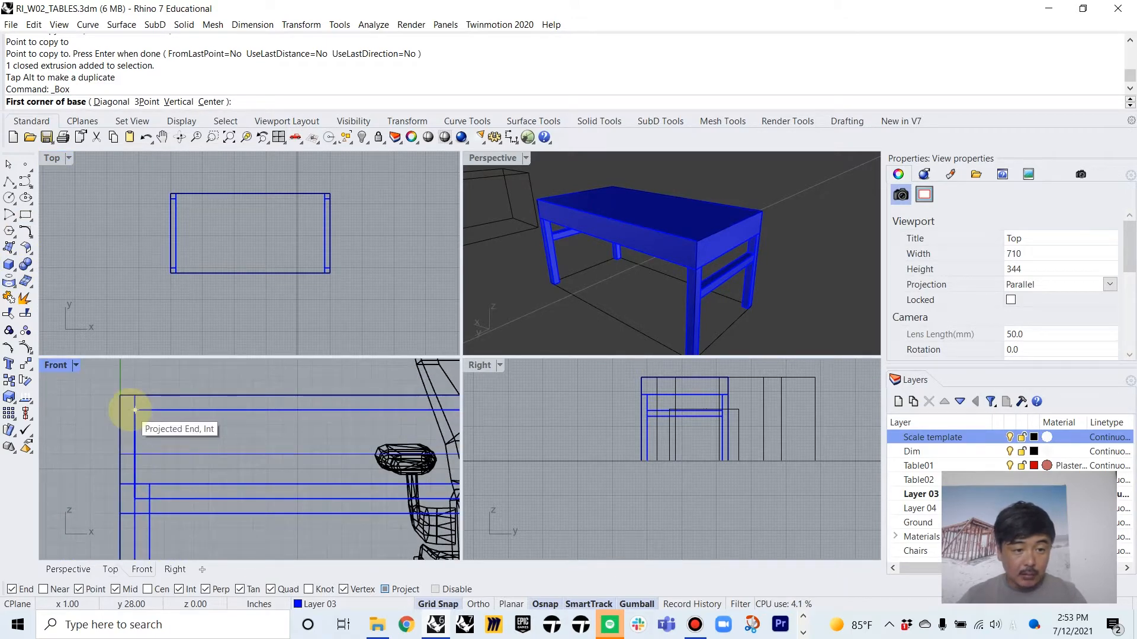
pyautogui.rightClick(698, 223)
# Highlight the tabletop and draw a box base inset 1 inch inside its outline in the Front view, ending at 59, 24
pyautogui.click(697, 225)
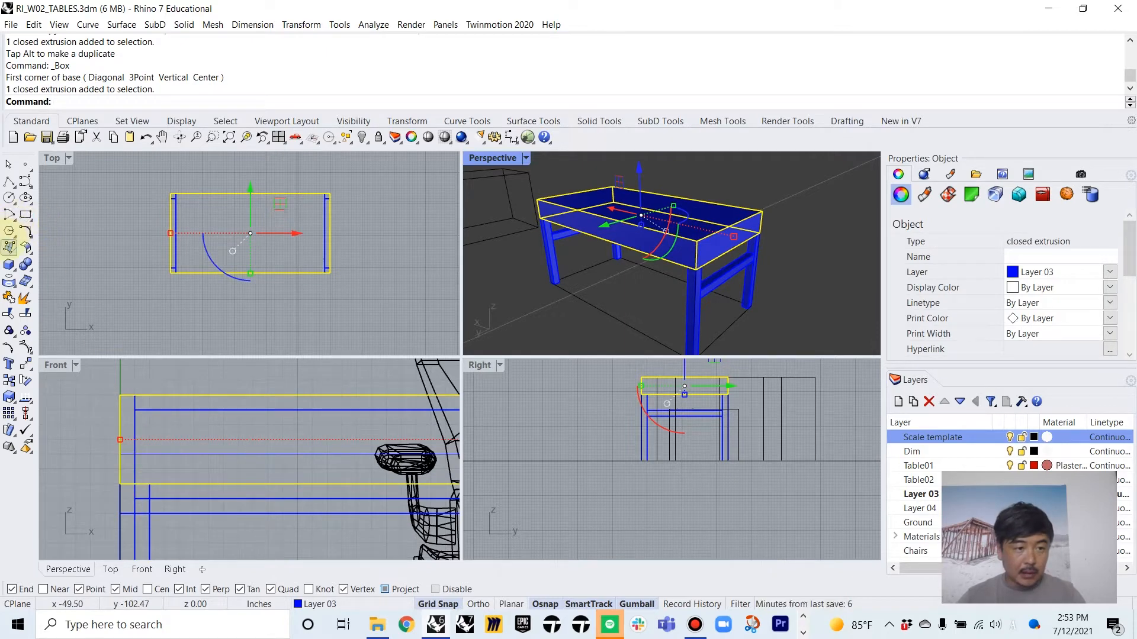
pyautogui.click(9, 264)
pyautogui.scroll(3, 122, 411)
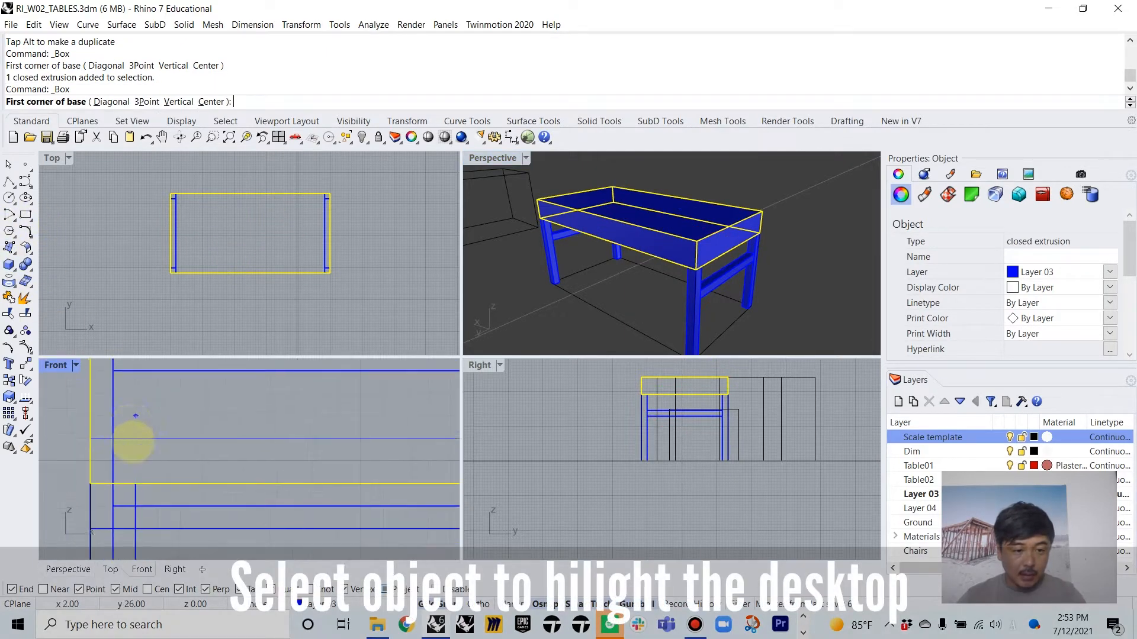
pyautogui.click(118, 409)
pyautogui.scroll(-5, 292, 469)
pyautogui.scroll(5, 338, 486)
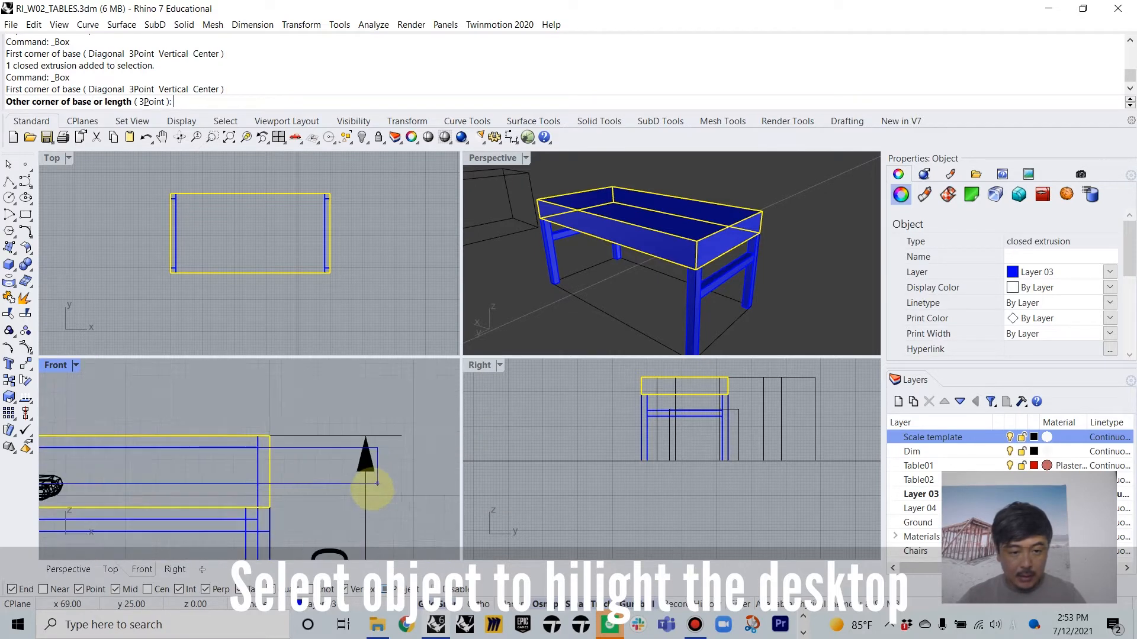
pyautogui.click(236, 502)
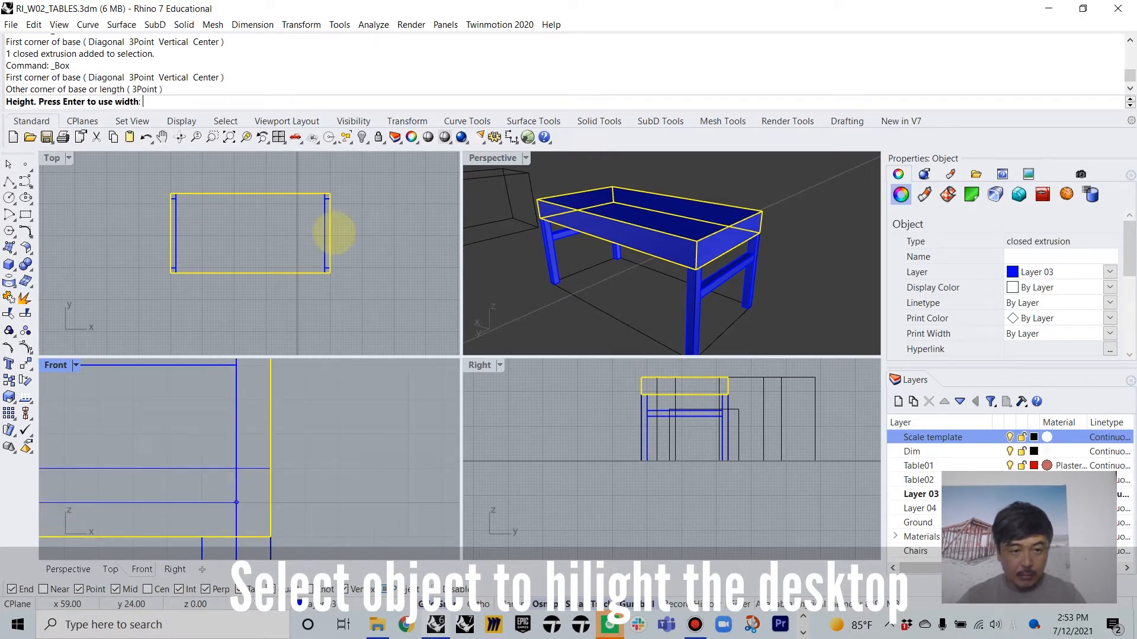
# Set the inner box's depth in the Top view by snapping at the desk's lower-right leg
pyautogui.scroll(-2, 320, 250)
pyautogui.scroll(3, 318, 250)
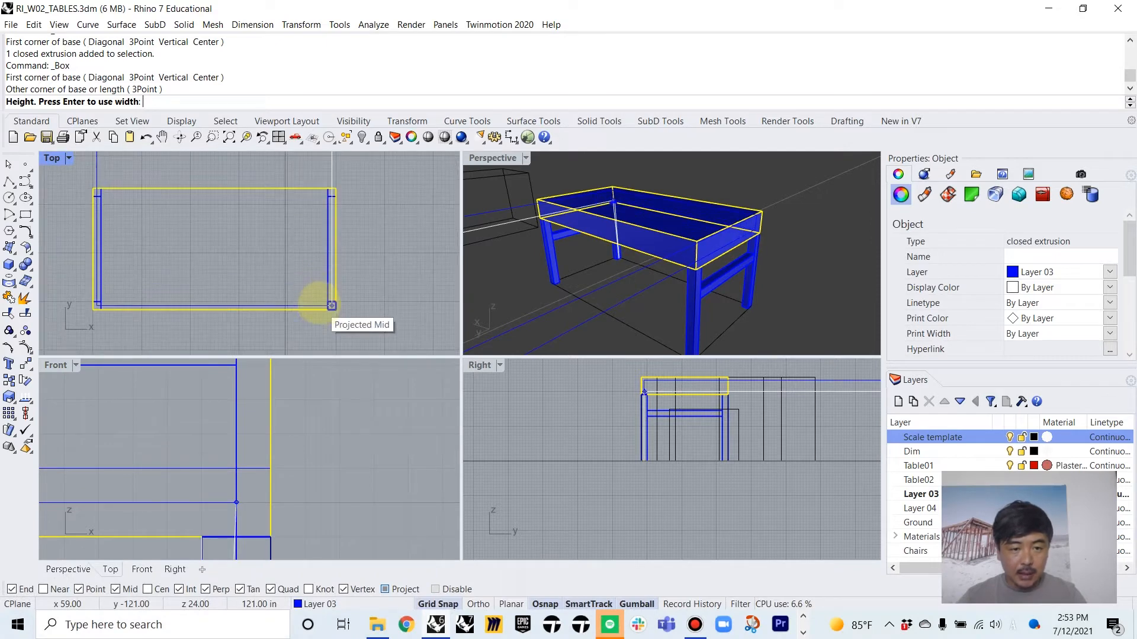
pyautogui.click(317, 300)
pyautogui.click(502, 177)
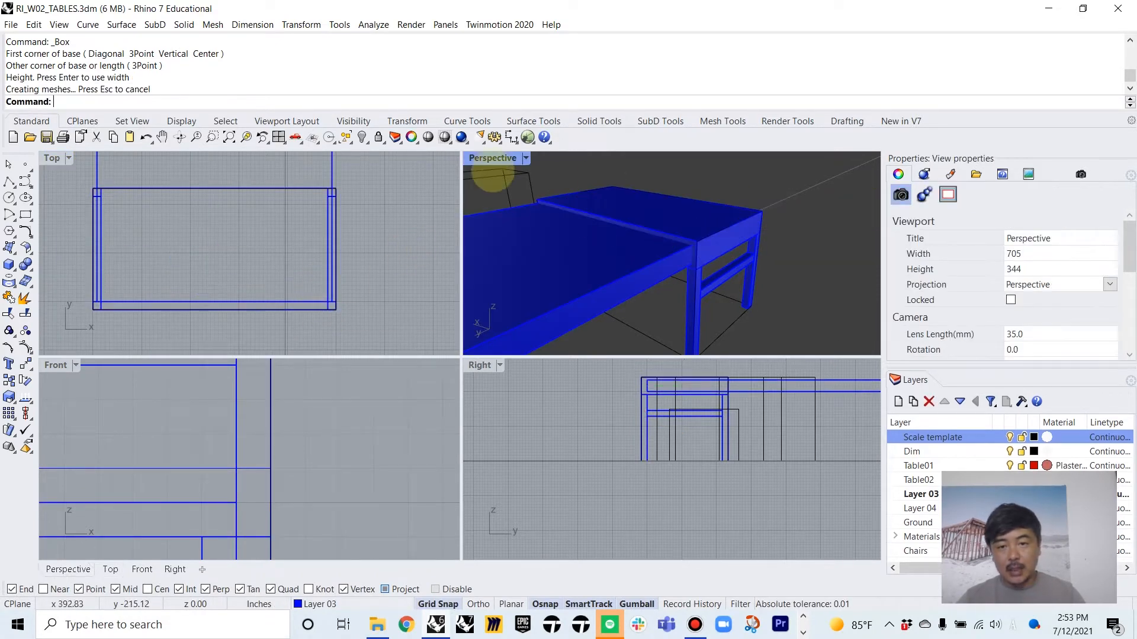
# Maximize the Perspective view and switch its display mode to Ghosted
pyautogui.doubleClick(486, 164)
pyautogui.click(76, 158)
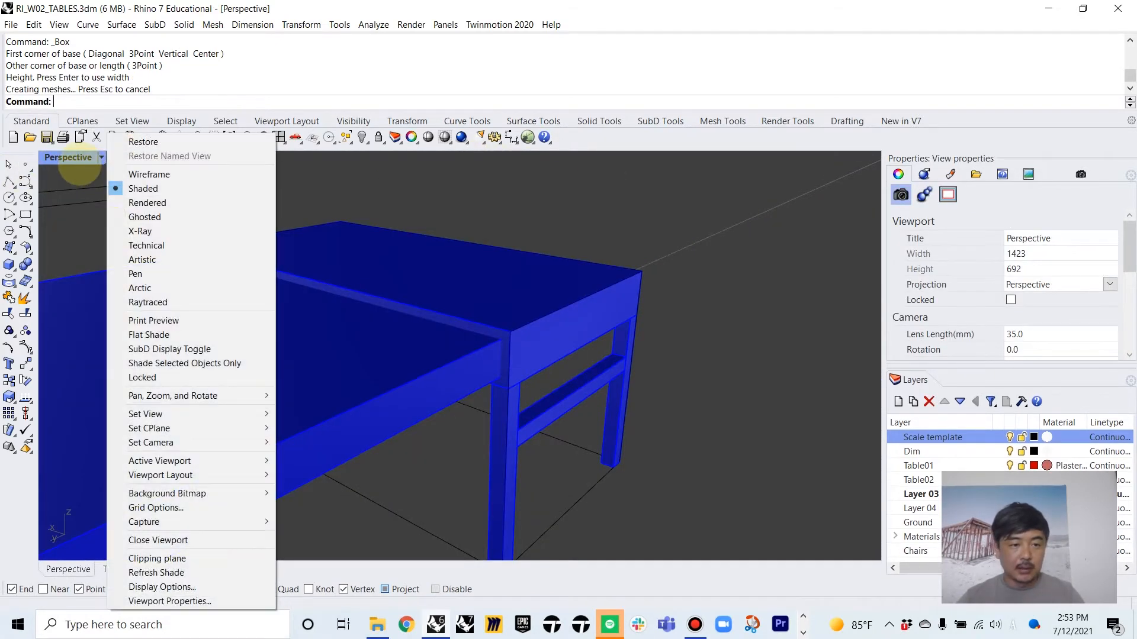
pyautogui.click(223, 221)
pyautogui.moveTo(604, 281)
pyautogui.mouseDown(button='right')
pyautogui.moveTo(564, 324)
pyautogui.moveTo(551, 418)
pyautogui.moveTo(586, 274)
pyautogui.mouseUp(button='right')
pyautogui.scroll(-3, 564, 324)
# Highlight the tabletop and inner box extrusions to inspect how they overlap, and clear the selection
pyautogui.click(581, 286)
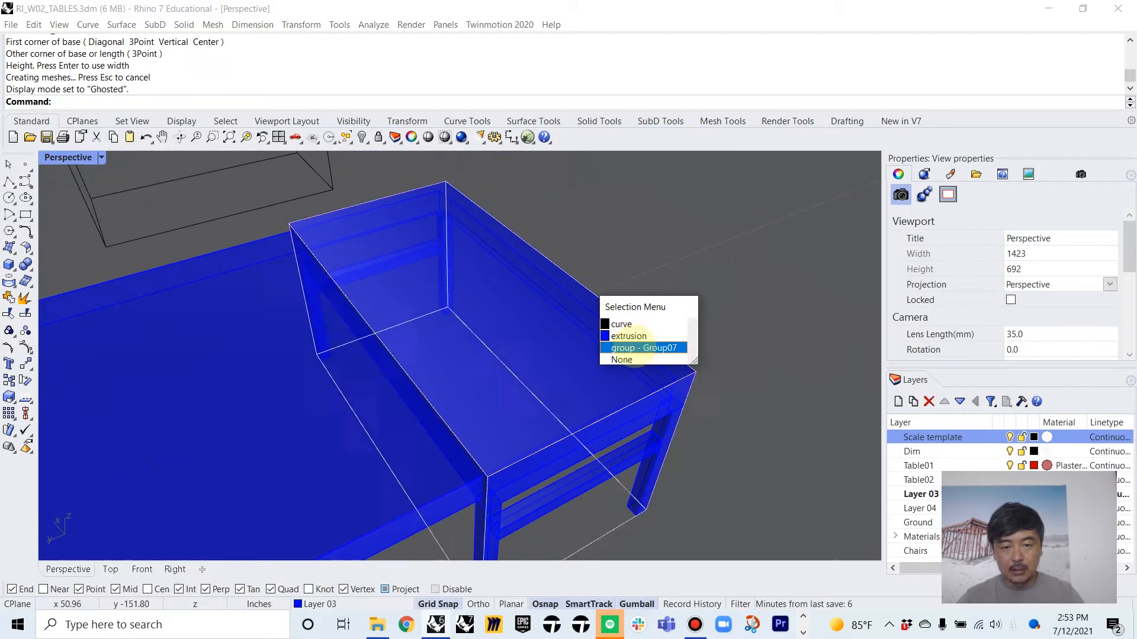
pyautogui.click(628, 336)
pyautogui.moveTo(629, 336); pyautogui.dragTo(465, 372, button='right')
pyautogui.click(468, 374)
pyautogui.moveTo(481, 411); pyautogui.dragTo(538, 388, button='right')
pyautogui.moveTo(722, 302); pyautogui.dragTo(640, 346, button='right')
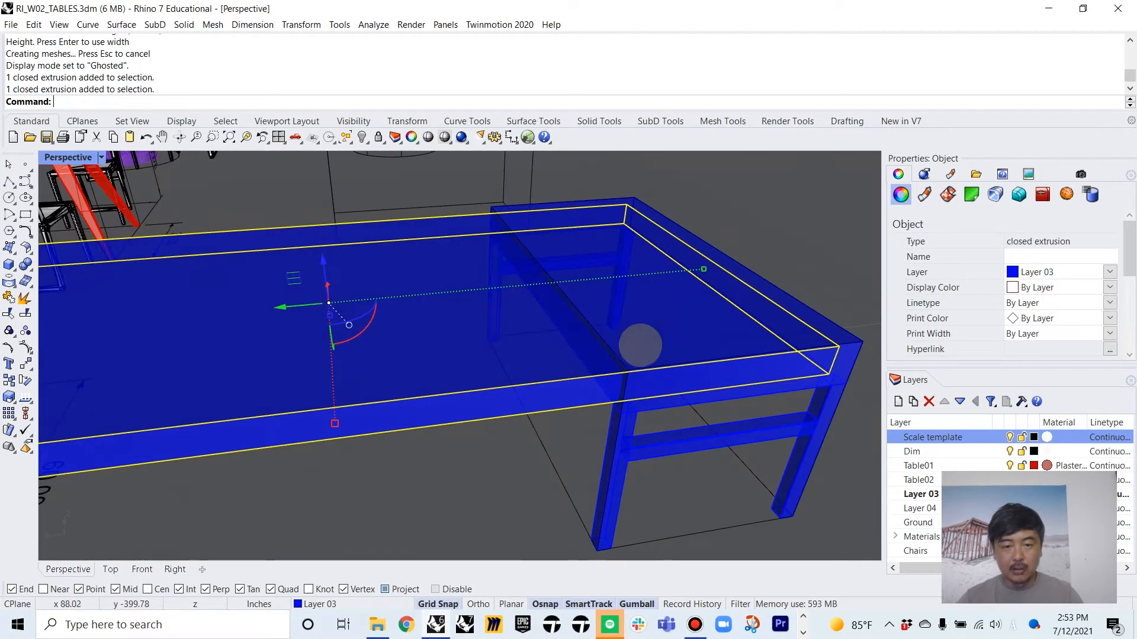
pyautogui.scroll(2, 747, 255)
pyautogui.click(782, 223)
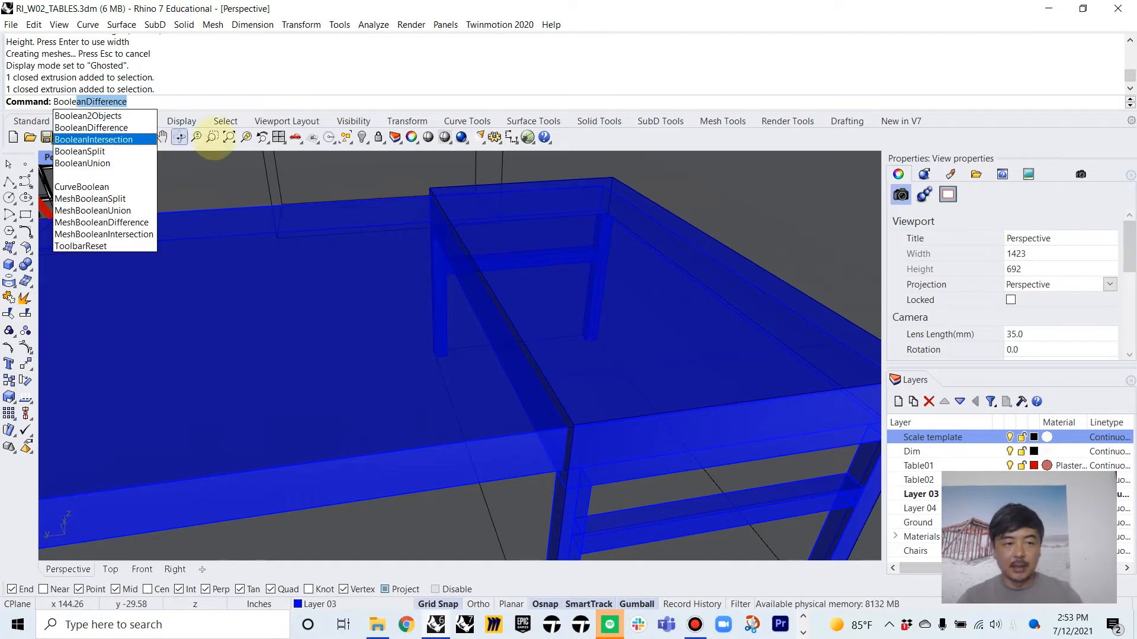
# Subtract the inner box from the desk's tabletop with BooleanDifference
pyautogui.press('Return')
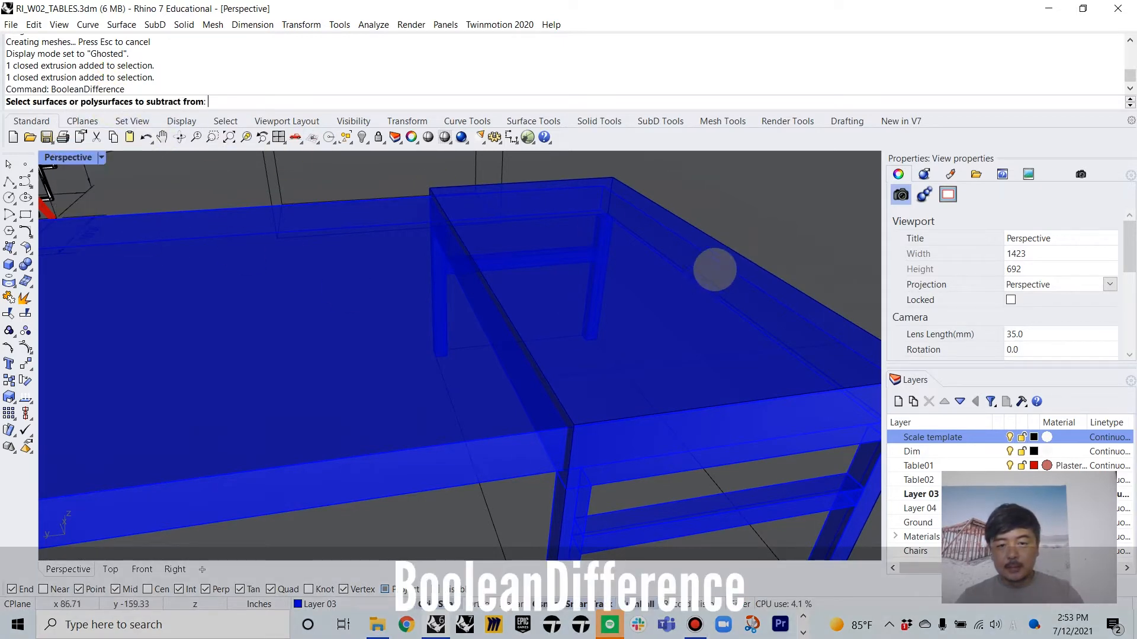
pyautogui.click(830, 303)
pyautogui.press('Return')
pyautogui.click(292, 401)
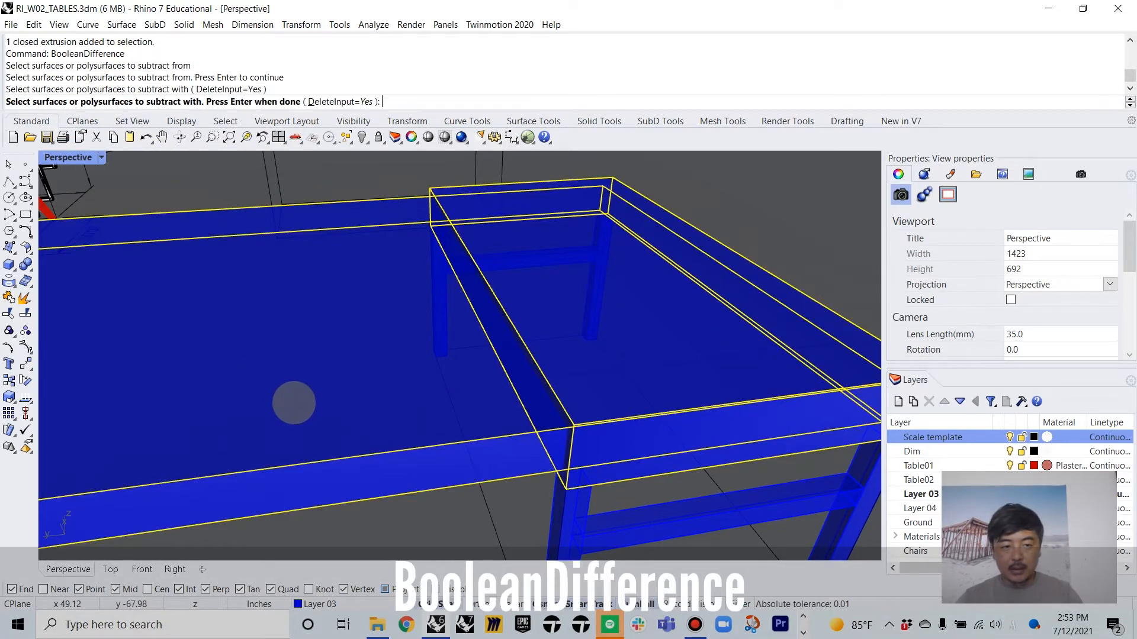
pyautogui.press('Return')
# Copy one of the desk's side crossbars to a free spot near the lower-left leg in the Top view
pyautogui.moveTo(367, 389); pyautogui.dragTo(530, 366, button='right')
pyautogui.scroll(-4, 472, 439)
pyautogui.keyDown('shift'); pyautogui.moveTo(472, 439); pyautogui.dragTo(555, 398, button='right'); pyautogui.keyUp('shift')
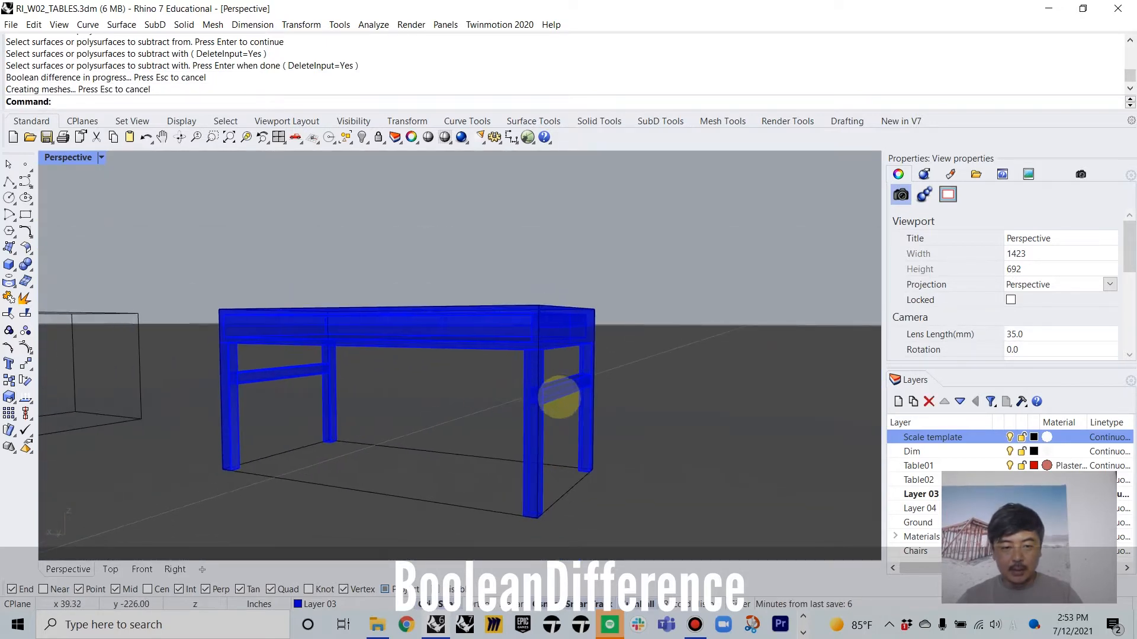
pyautogui.click(559, 392)
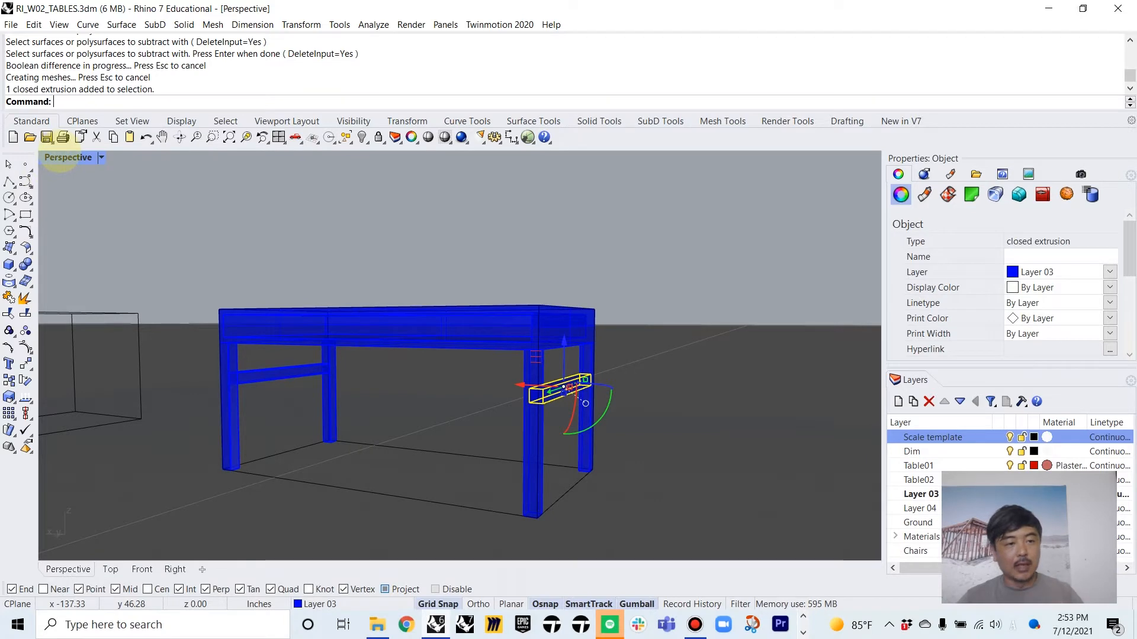
pyautogui.doubleClick(65, 157)
pyautogui.scroll(5, 154, 237)
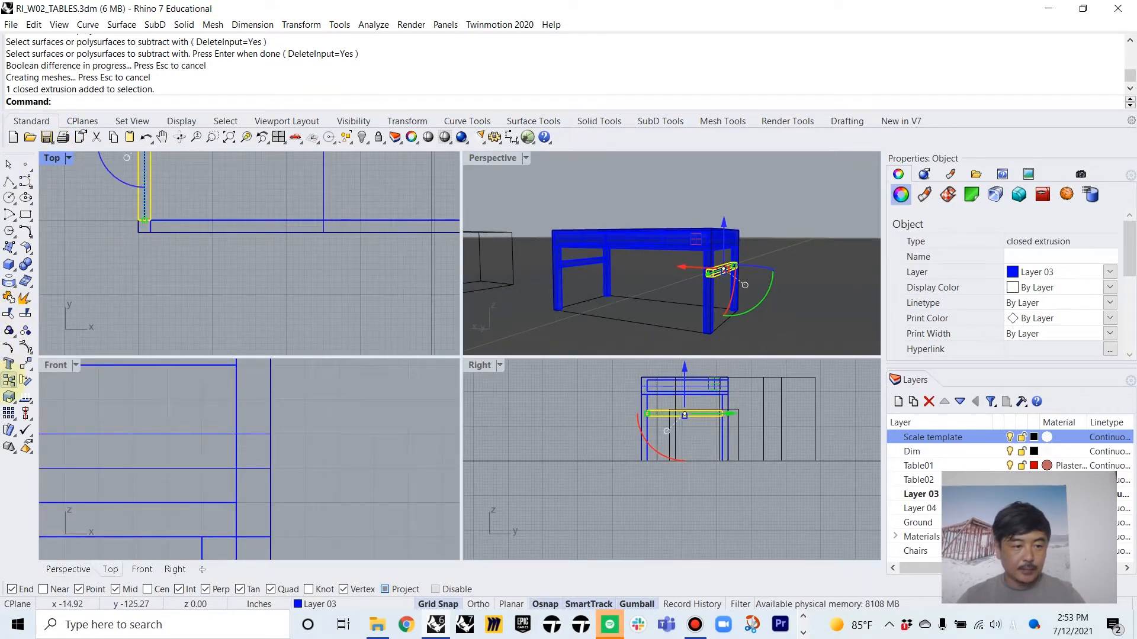
pyautogui.click(9, 381)
pyautogui.click(169, 192)
pyautogui.click(243, 278)
pyautogui.rightClick(227, 296)
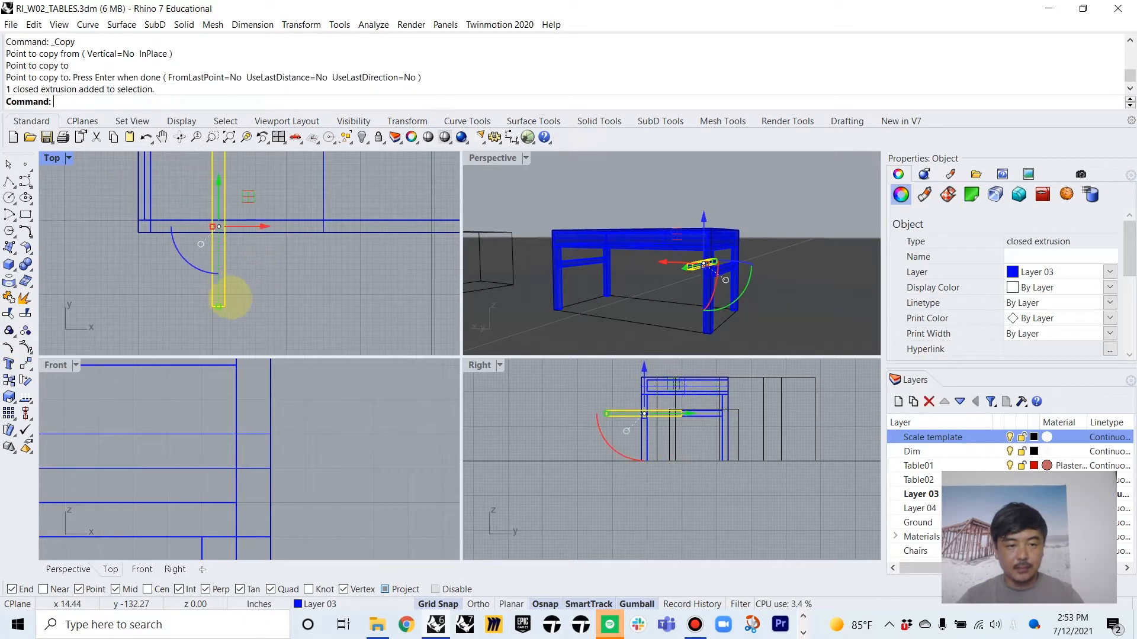
# Rotate the copied crossbar 90 degrees in the Top view and move its end against the lower-left leg's inner face
pyautogui.moveTo(203, 264); pyautogui.dragTo(148, 248)
pyautogui.scroll(2, 148, 248)
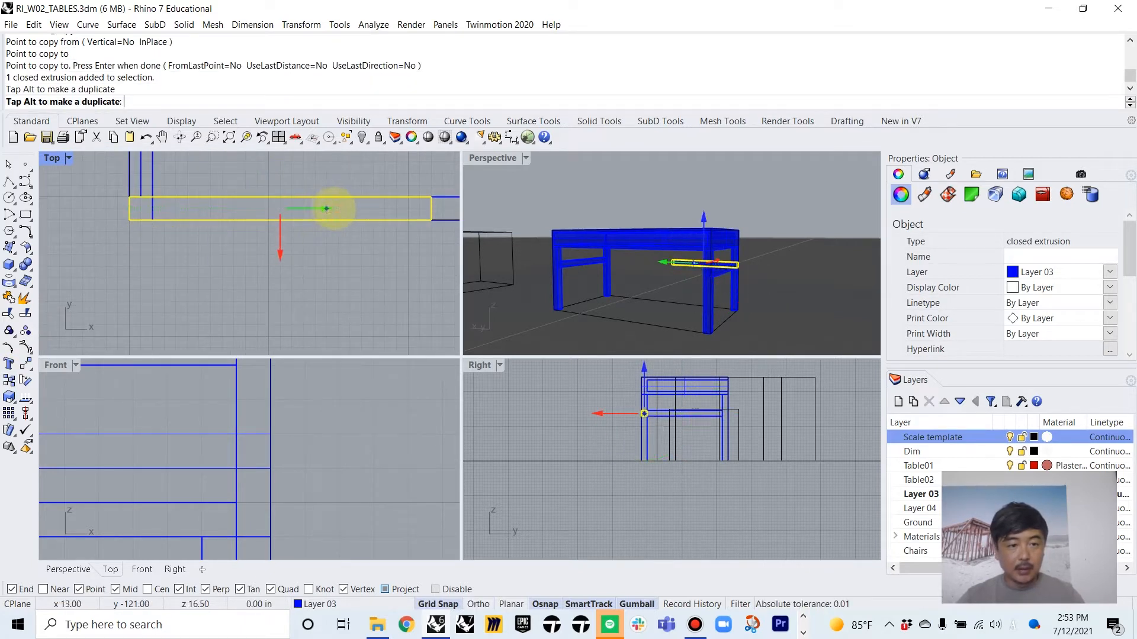
pyautogui.moveTo(347, 207); pyautogui.dragTo(348, 207)
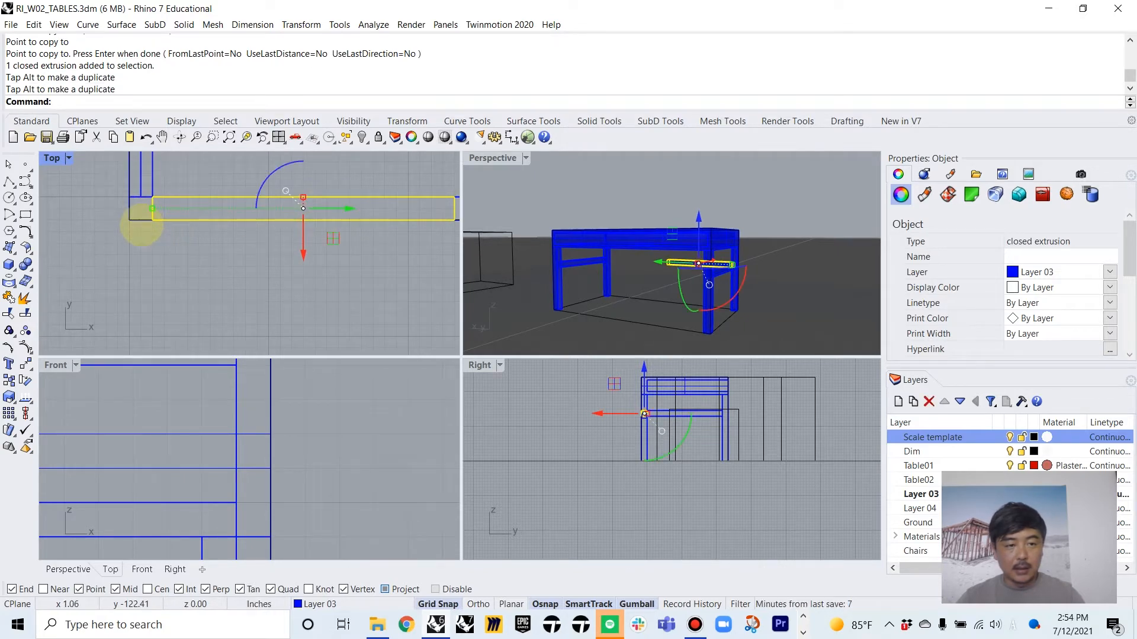
# Stretch the rotated crossbar with Scale1D from the lower-left leg to the inner face of the lower-right leg
pyautogui.write('SC')
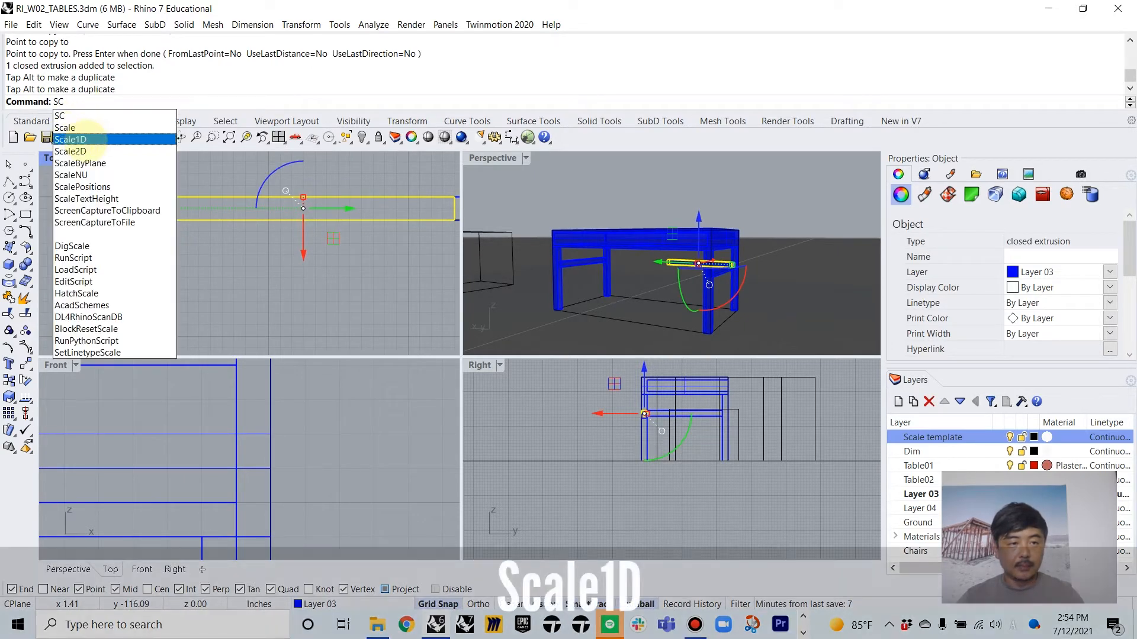
pyautogui.click(89, 137)
pyautogui.click(153, 222)
pyautogui.scroll(-4, 261, 254)
pyautogui.moveTo(414, 222); pyautogui.dragTo(137, 254, button='right')
pyautogui.scroll(4, 274, 256)
pyautogui.click(283, 256)
pyautogui.scroll(-8, 331, 246)
pyautogui.scroll(4, 267, 253)
pyautogui.click(290, 259)
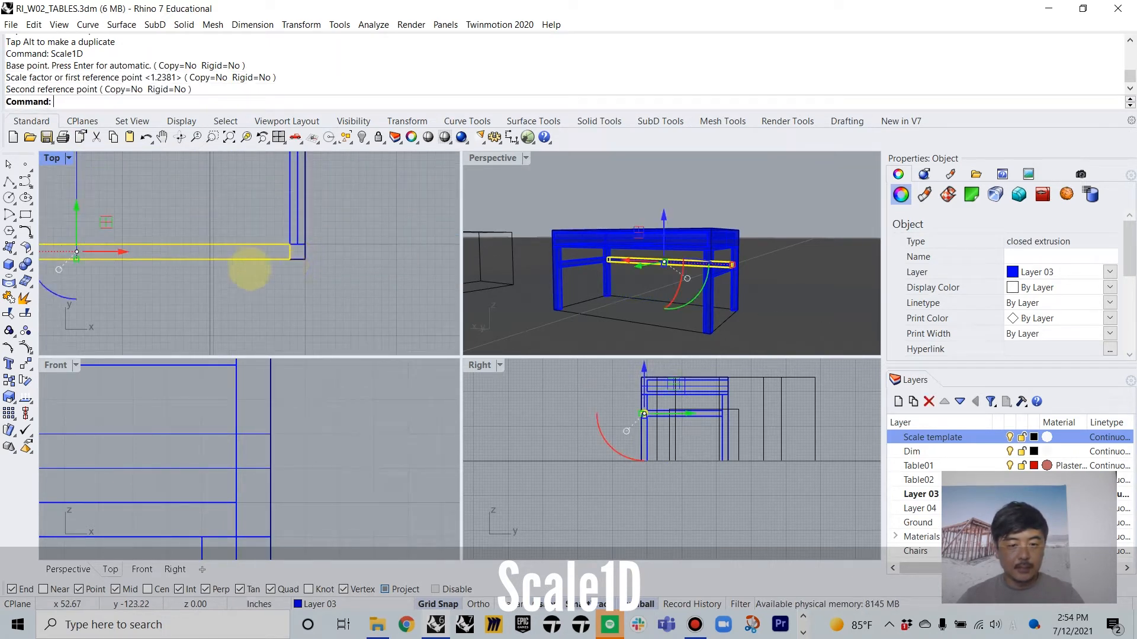
pyautogui.click(453, 326)
# Zoom all views to a dining chair with ZSA, and survey the desk, reference tables and next empty template in Perspective
pyautogui.moveTo(686, 298); pyautogui.dragTo(665, 279, button='right')
pyautogui.scroll(3, 731, 254)
pyautogui.scroll(-6, 690, 266)
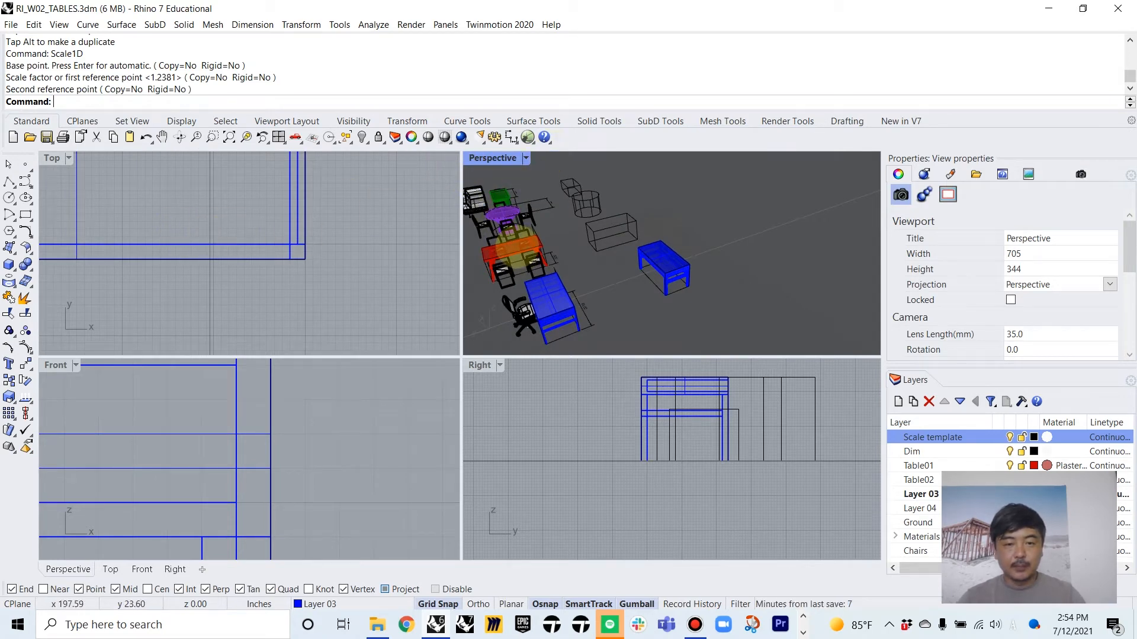
pyautogui.click(526, 244)
pyautogui.write('ZSA')
pyautogui.press('Return')
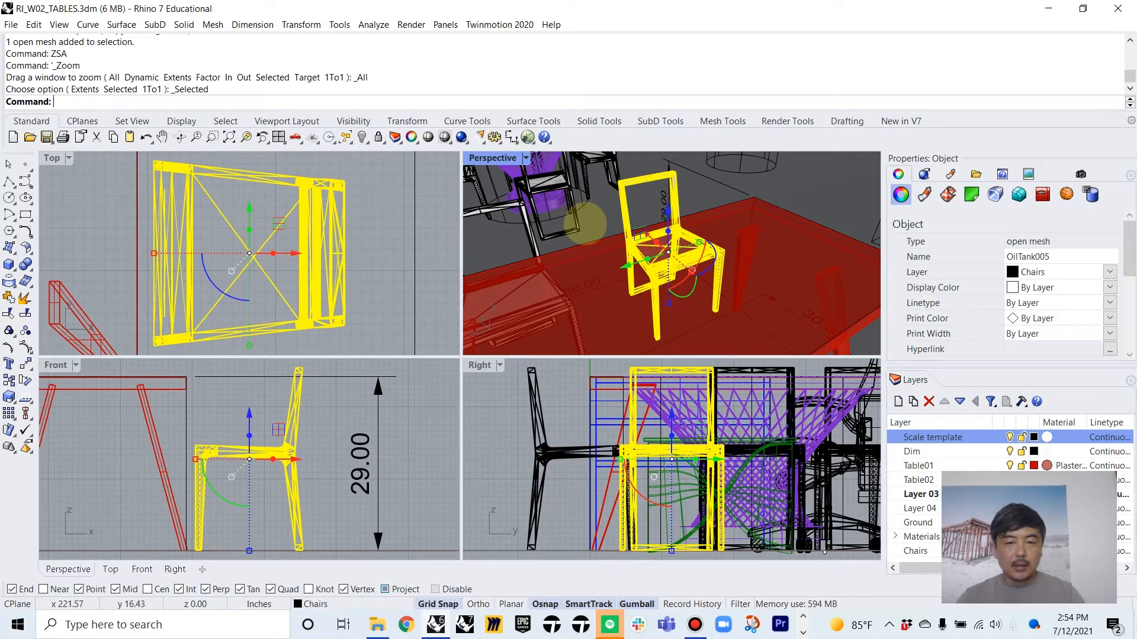
pyautogui.press('Escape')
pyautogui.scroll(-5, 592, 225)
pyautogui.doubleClick(492, 158)
pyautogui.moveTo(451, 351); pyautogui.dragTo(665, 297, button='right')
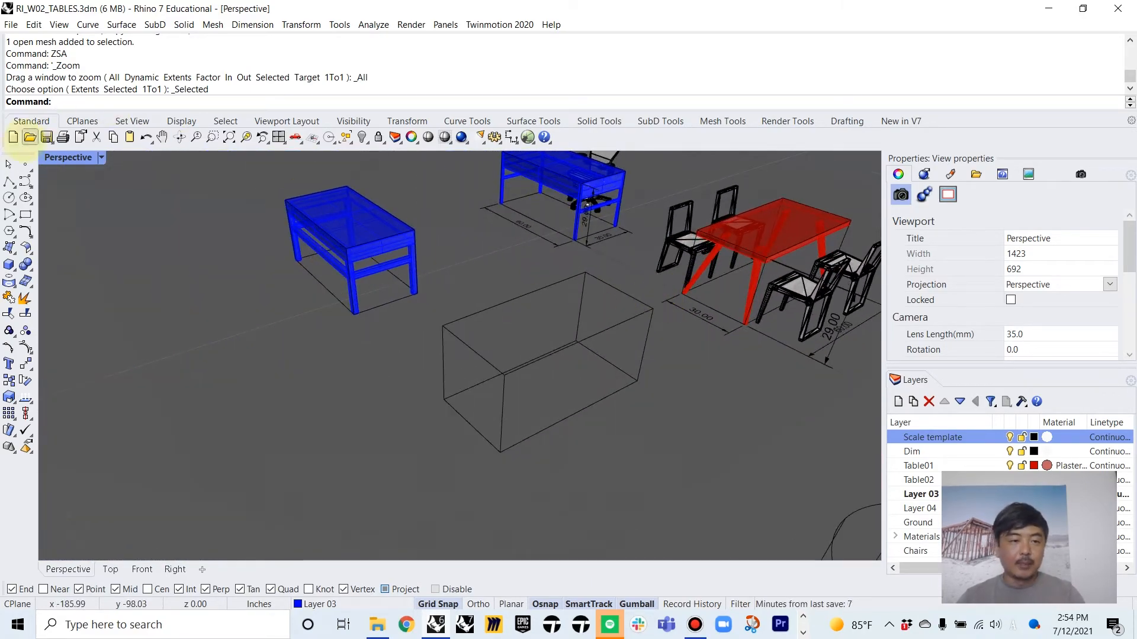
pyautogui.doubleClick(69, 158)
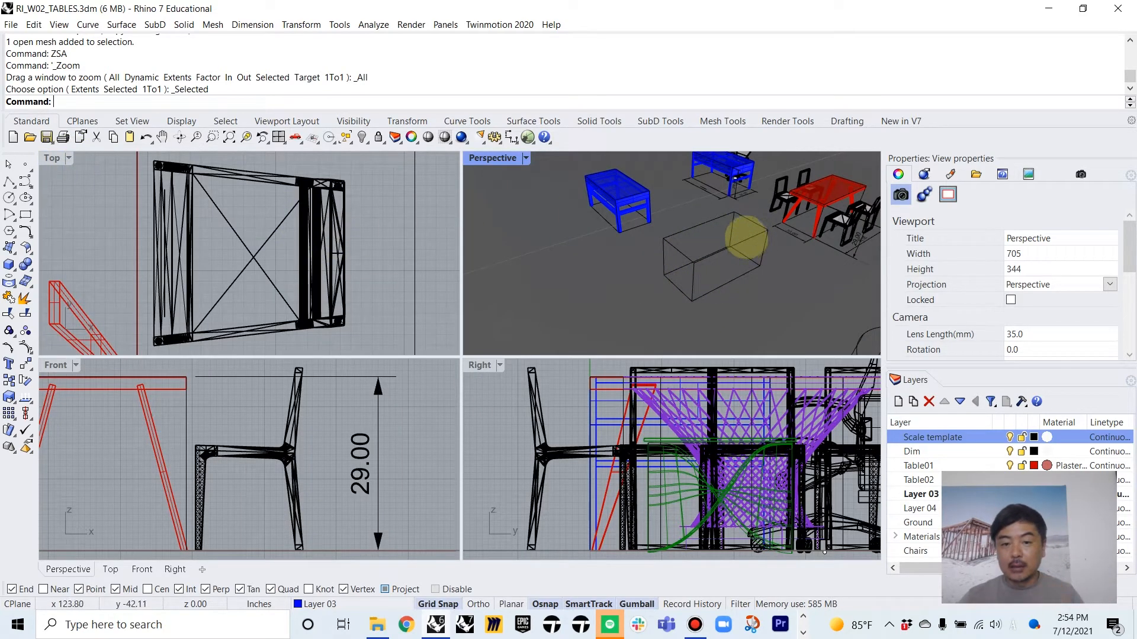
# Zoom all viewports to the empty rectangular template with ZSA
pyautogui.click(745, 238)
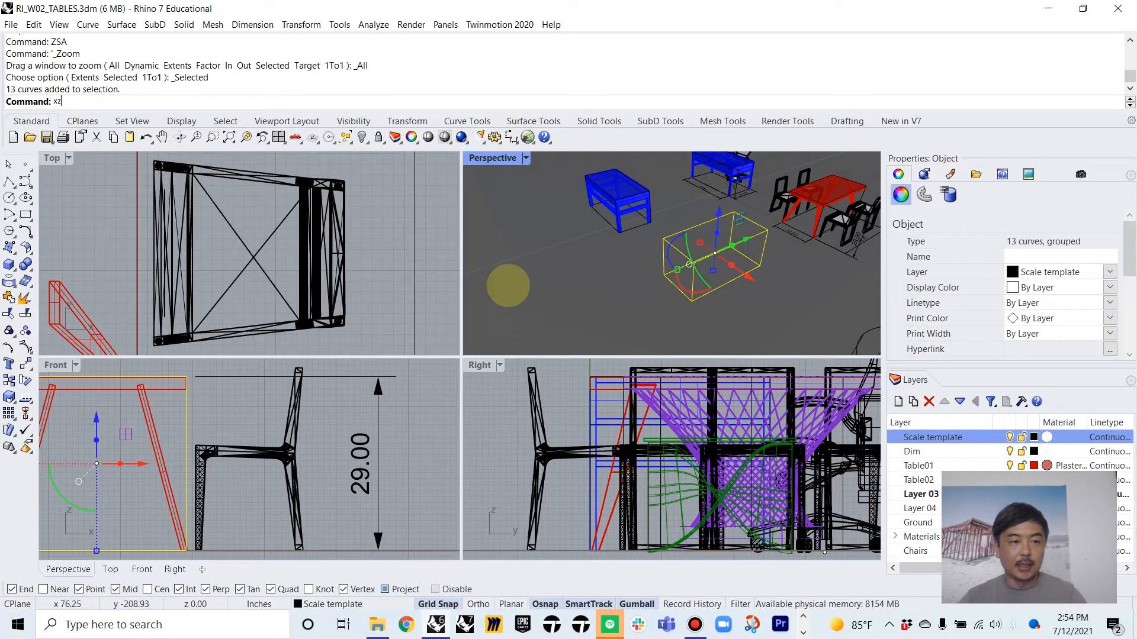
pyautogui.write('S')
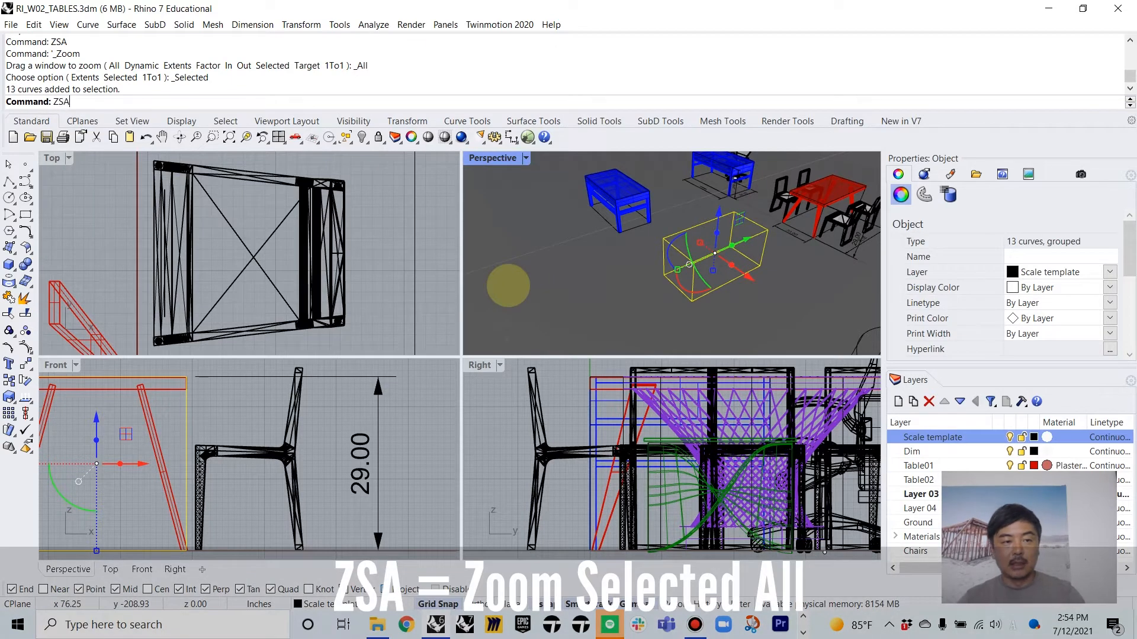
pyautogui.write('A')
pyautogui.press('Return')
pyautogui.click(376, 262)
pyautogui.moveTo(844, 235); pyautogui.dragTo(695, 248, button='right')
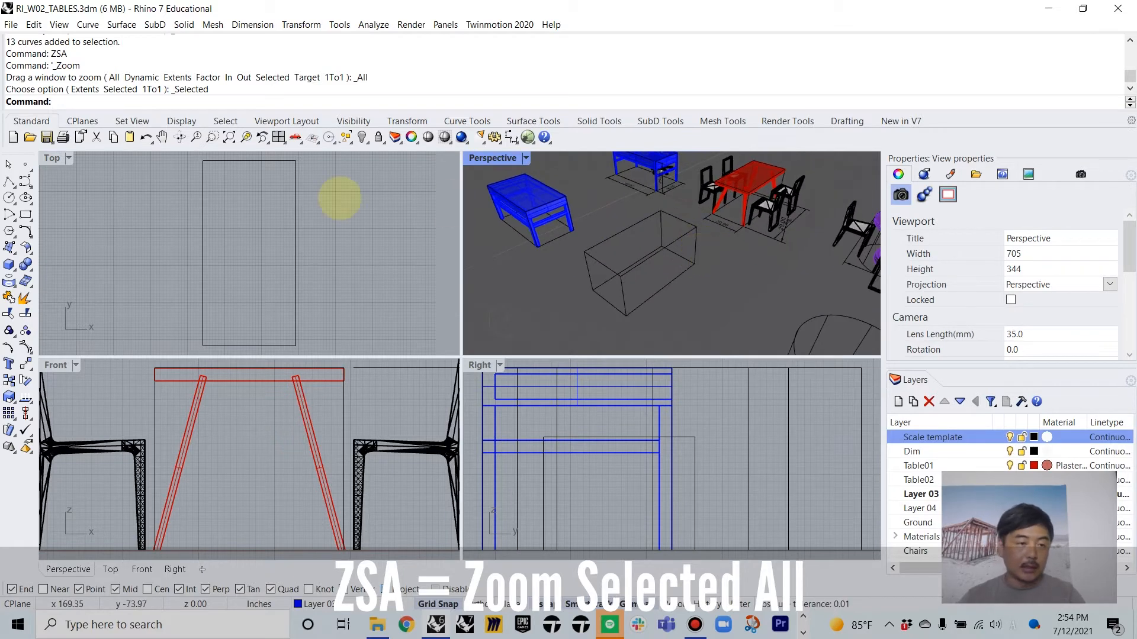
# Make Table01 the current layer and draw a 2-inch-high box over the rectangular template's footprint
pyautogui.click(994, 464)
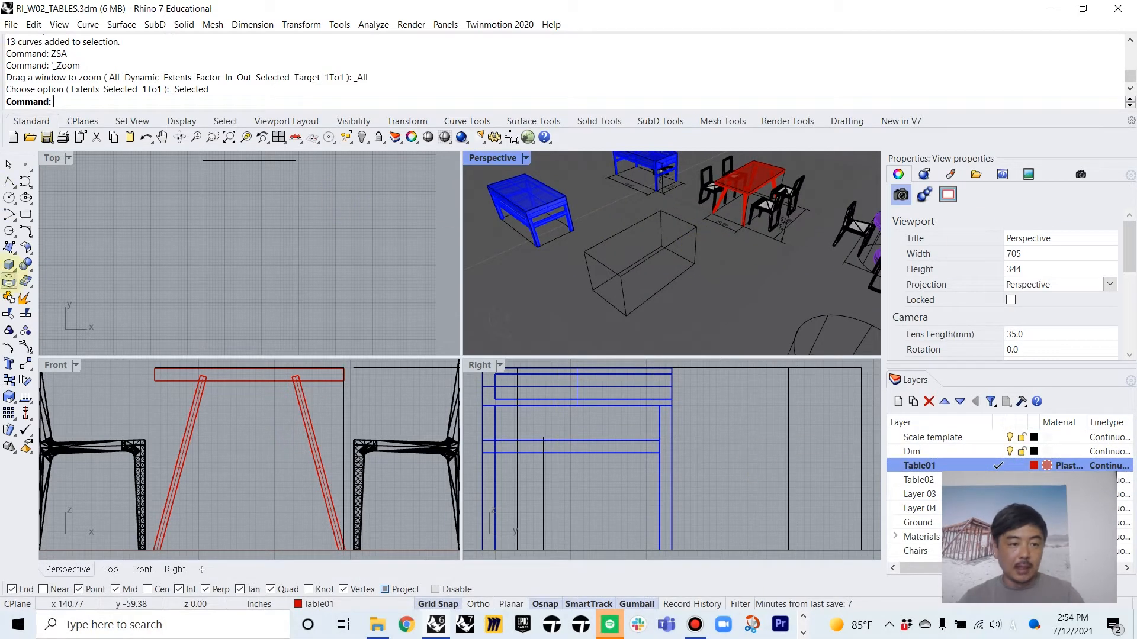
pyautogui.click(9, 264)
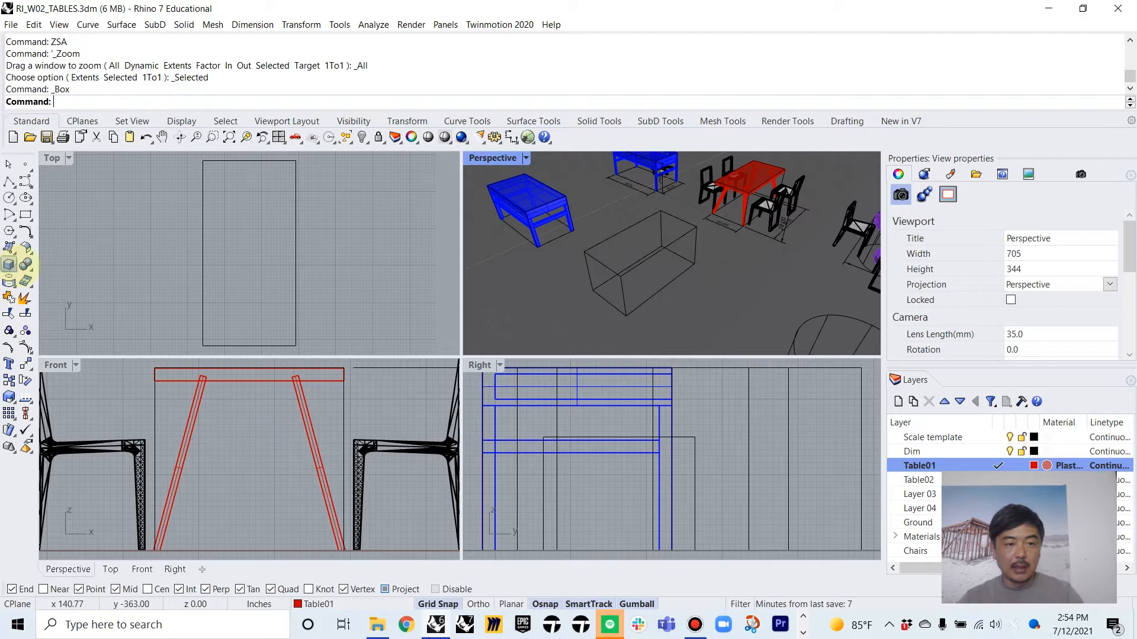
pyautogui.click(203, 345)
pyautogui.click(295, 161)
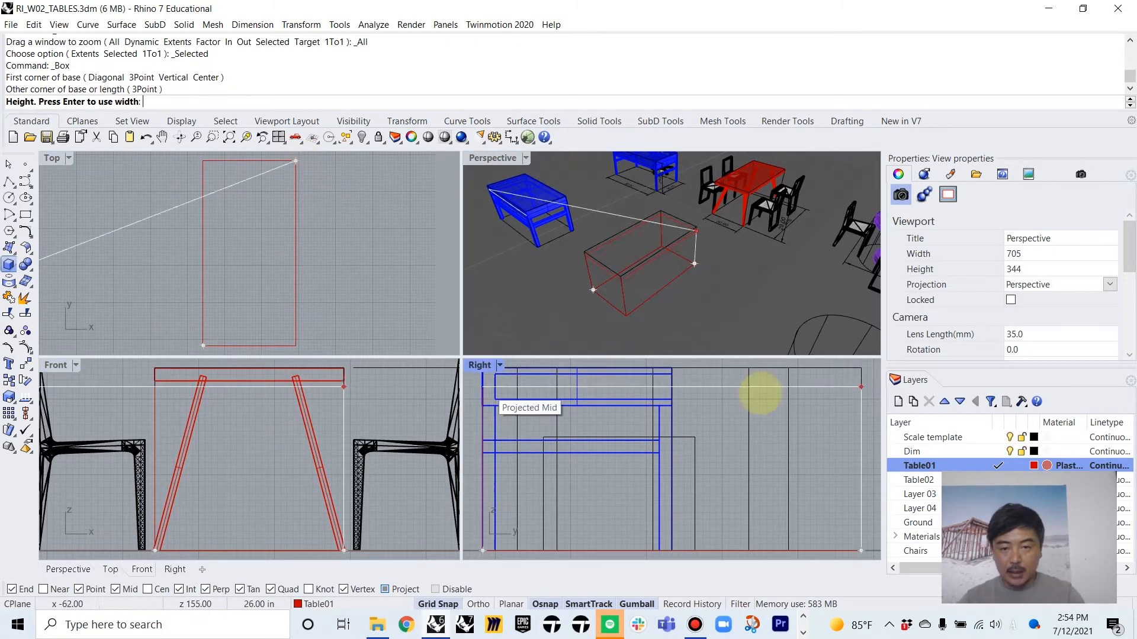
pyautogui.scroll(3, 837, 521)
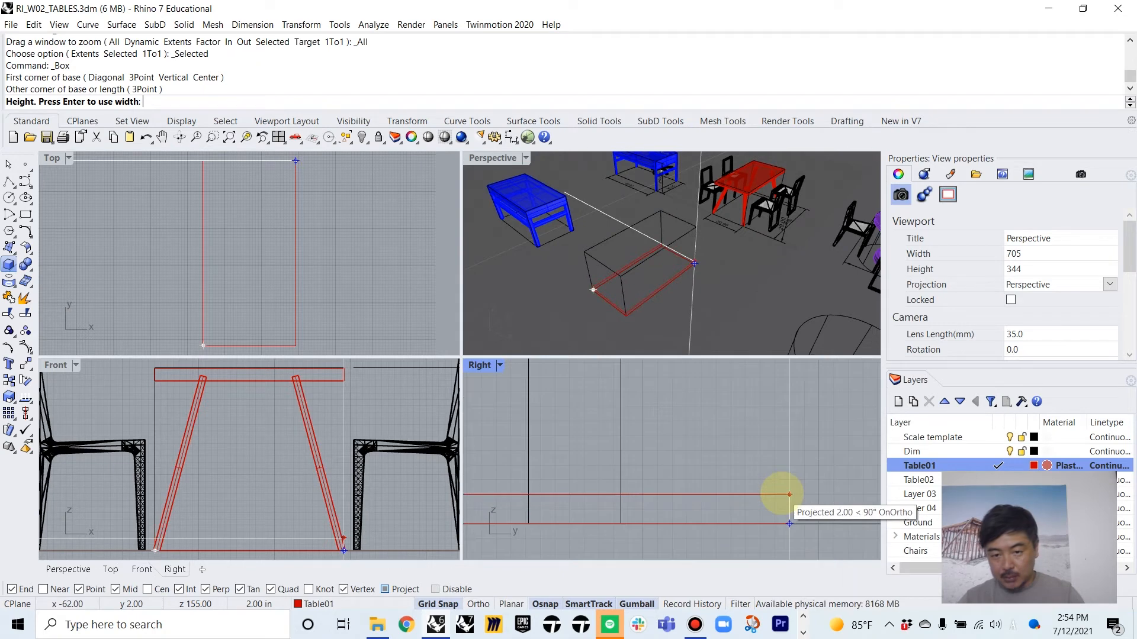
pyautogui.click(770, 498)
pyautogui.scroll(-4, 750, 493)
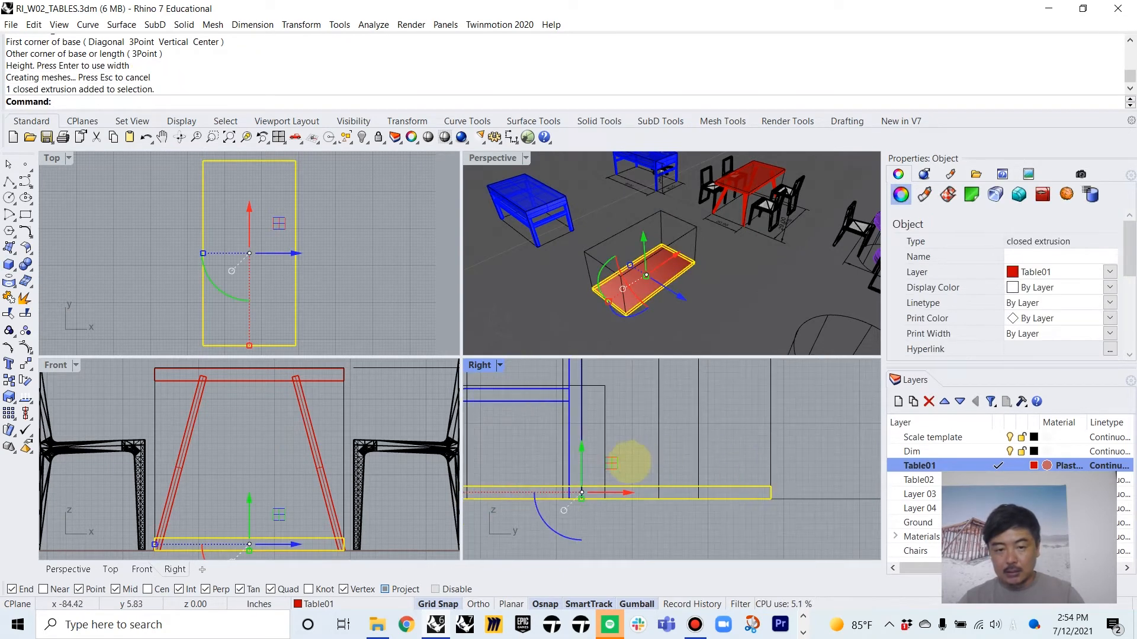
# Raise the new red tabletop box flush with the top of the template in the Right view
pyautogui.moveTo(662, 490); pyautogui.dragTo(663, 417)
pyautogui.click(748, 273)
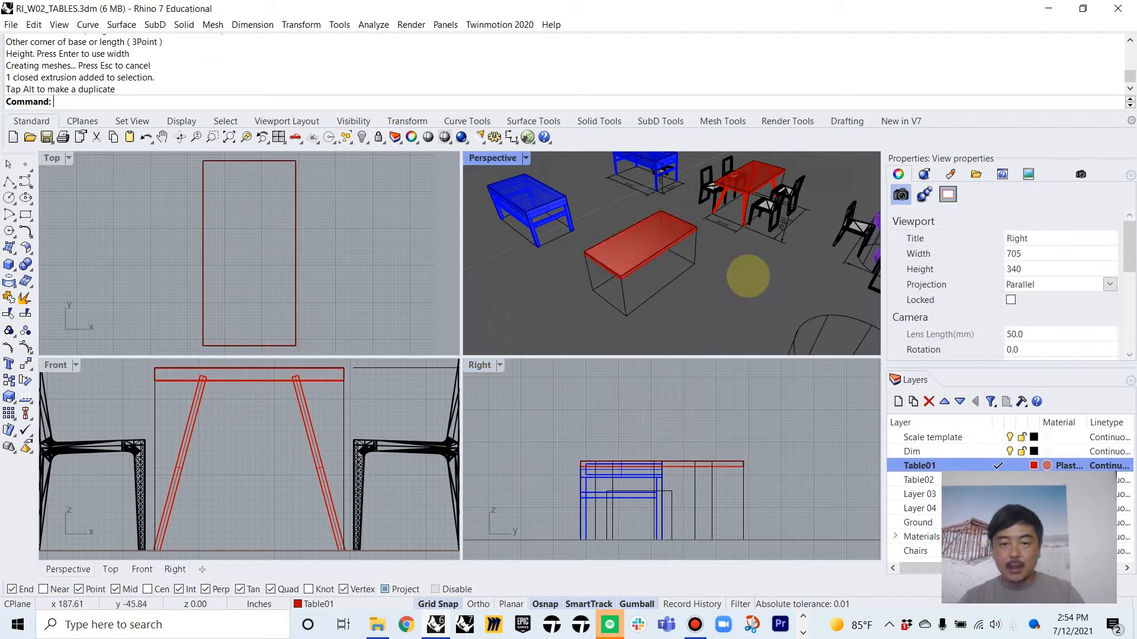
pyautogui.moveTo(749, 274); pyautogui.dragTo(667, 279, button='right')
pyautogui.click(642, 231)
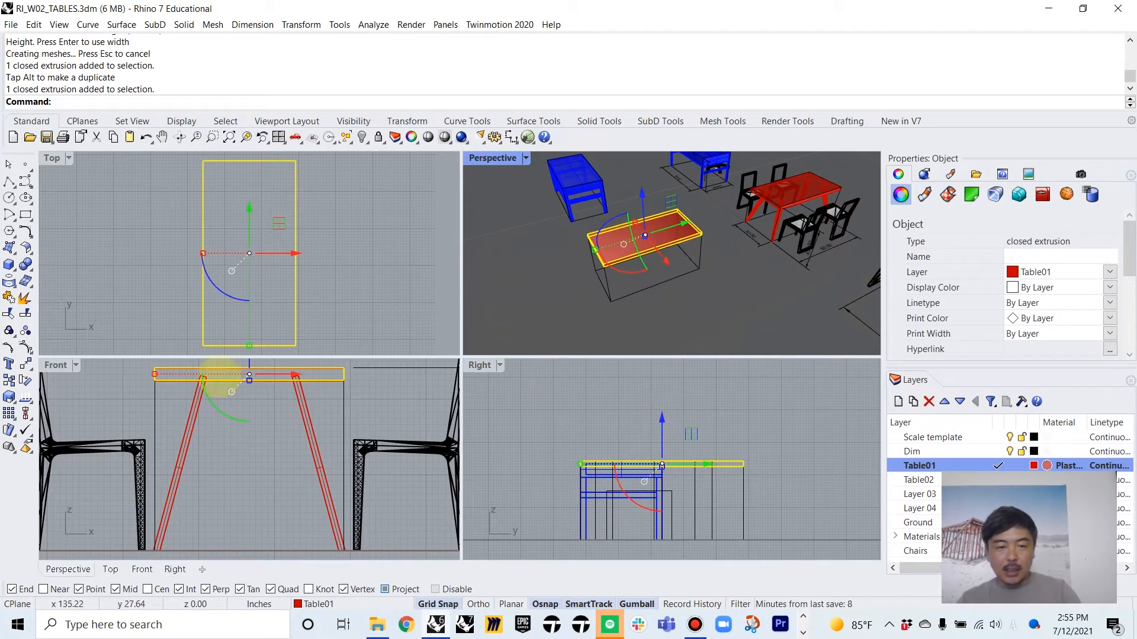
pyautogui.click(363, 248)
# Hide everything except the red reference table with its chairs and the new tabletop, working in the maximized Top view
pyautogui.scroll(-3, 412, 299)
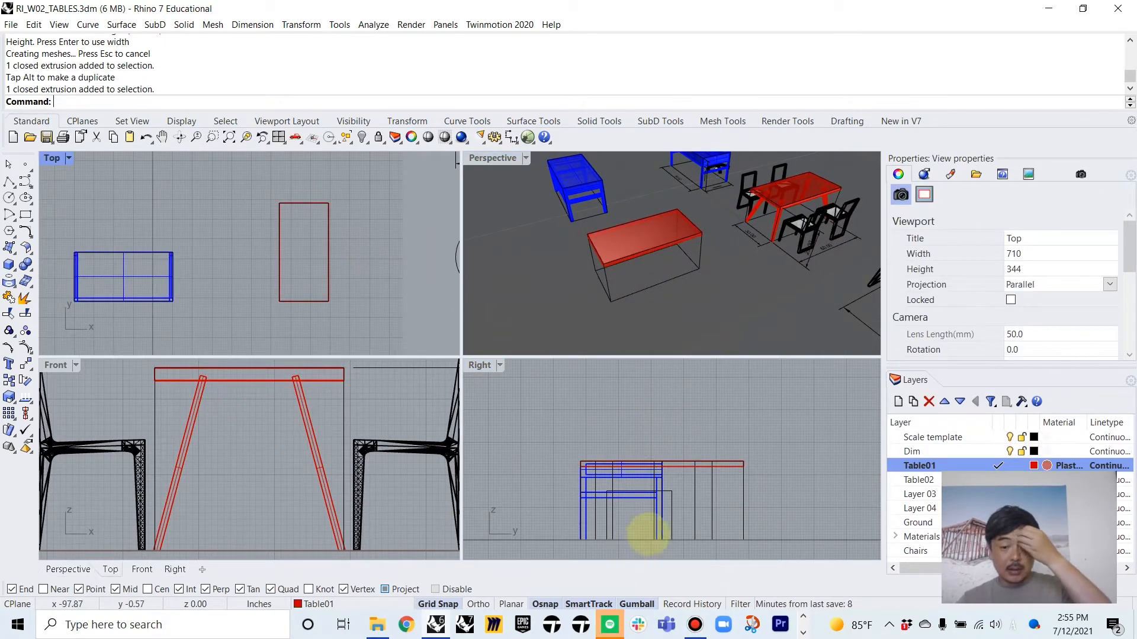
pyautogui.scroll(-3, 224, 256)
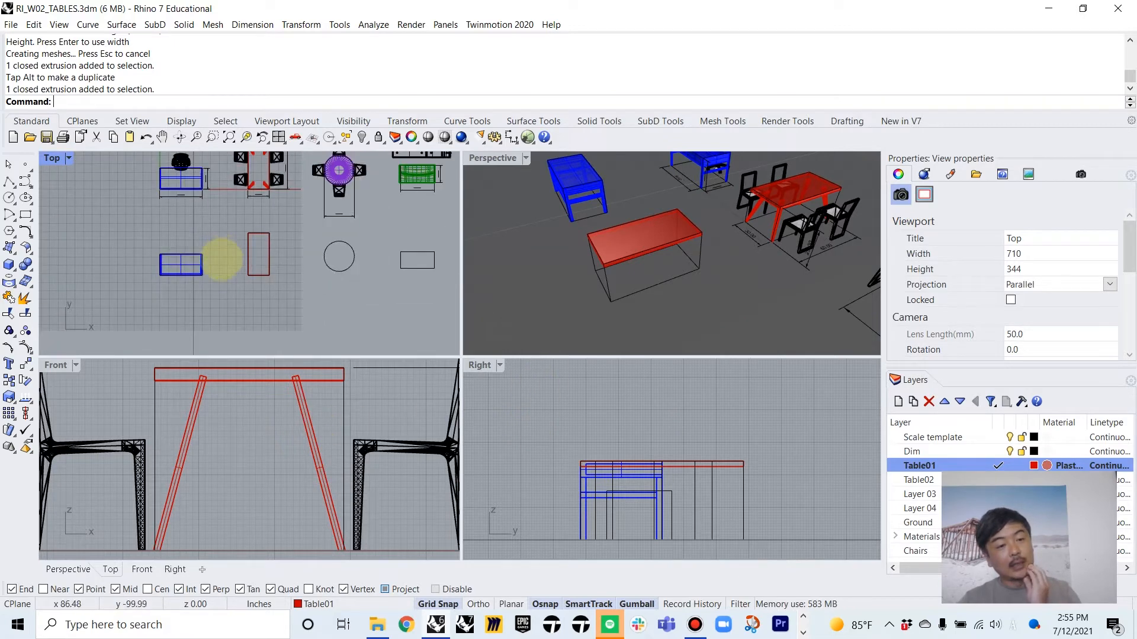
pyautogui.moveTo(307, 258); pyautogui.dragTo(304, 314, button='right')
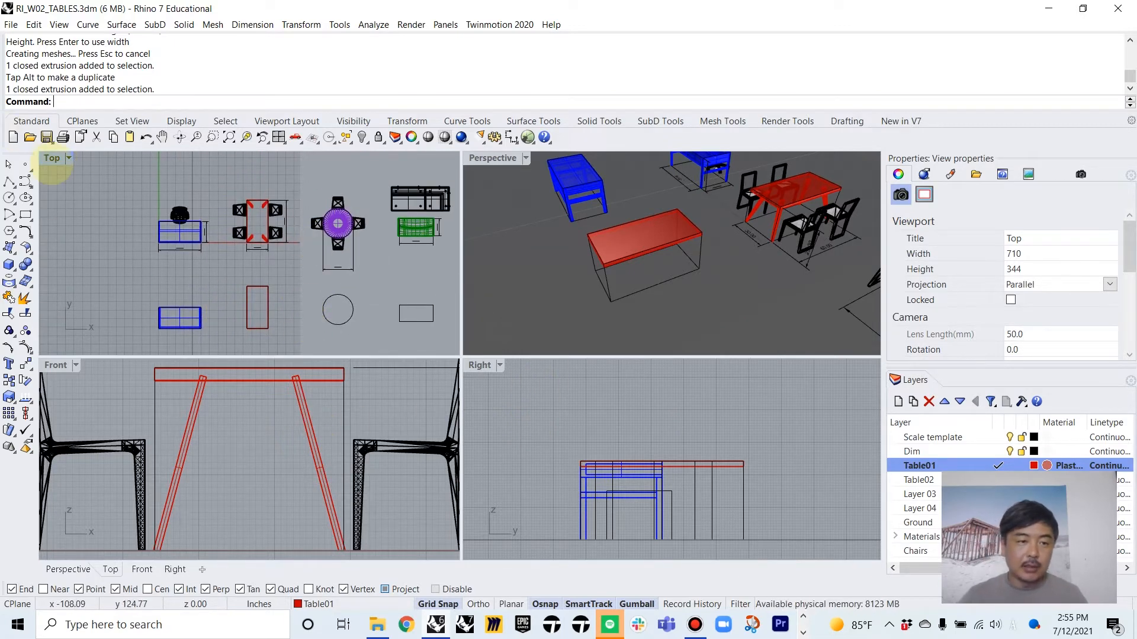
pyautogui.doubleClick(52, 158)
pyautogui.scroll(-5, 525, 359)
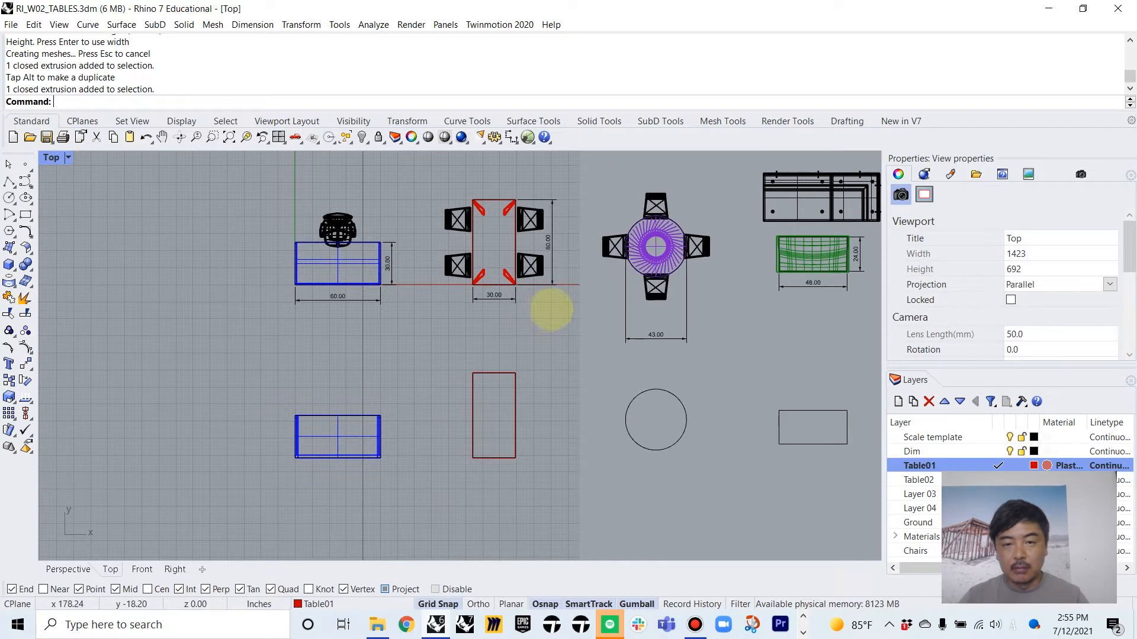
pyautogui.moveTo(280, 225); pyautogui.dragTo(408, 500)
pyautogui.keyDown('shift'); pyautogui.moveTo(510, 200); pyautogui.dragTo(816, 502); pyautogui.keyUp('shift')
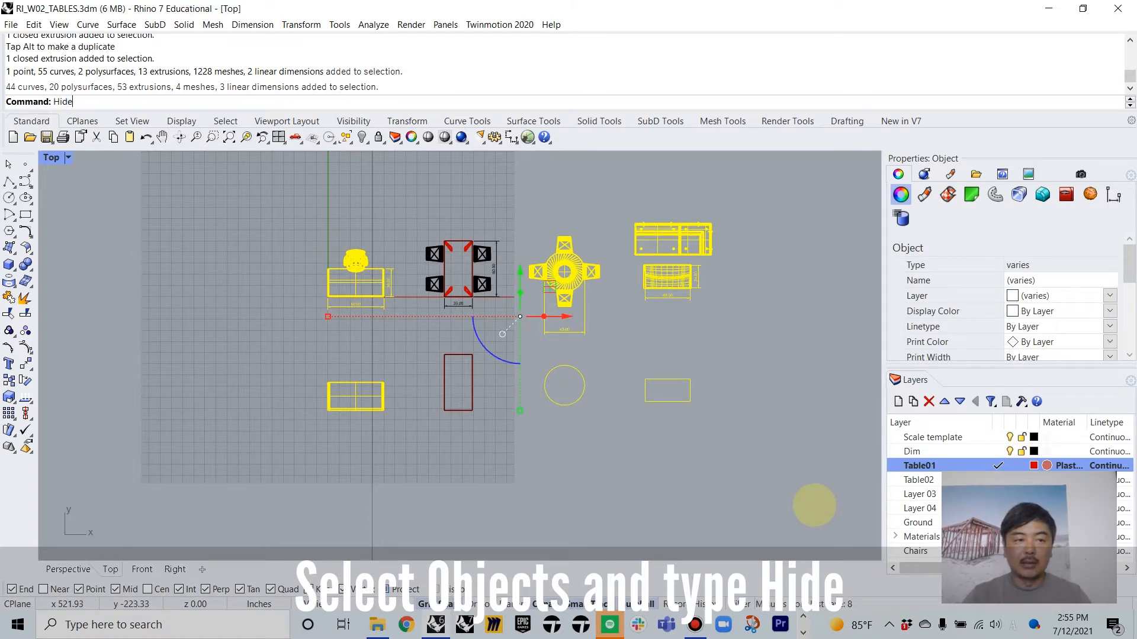
pyautogui.press('Return')
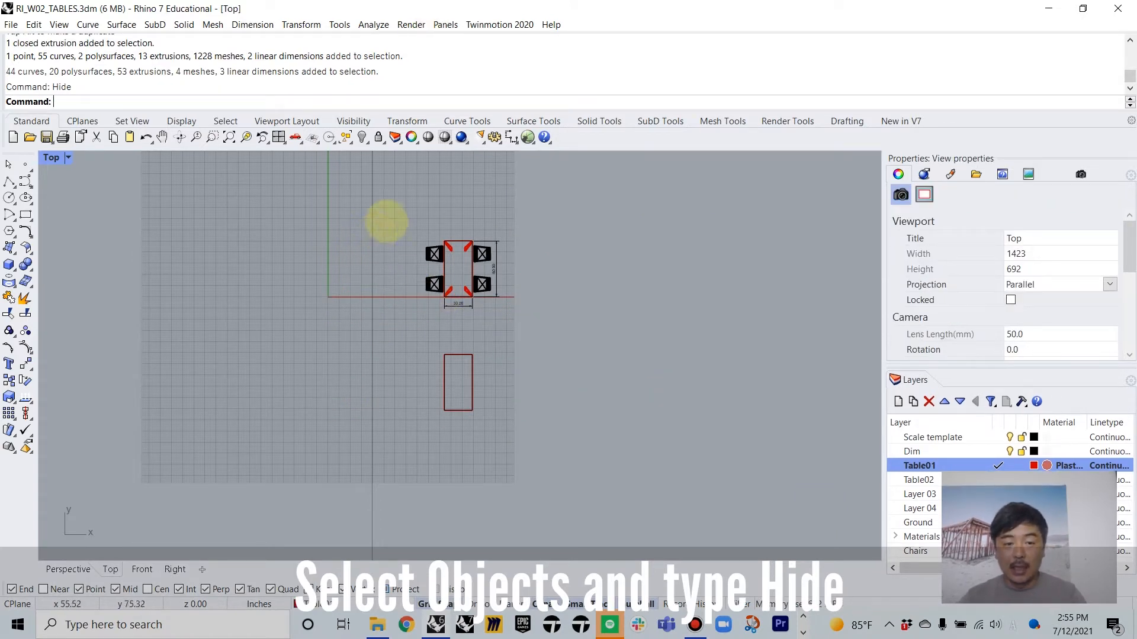
pyautogui.doubleClick(52, 157)
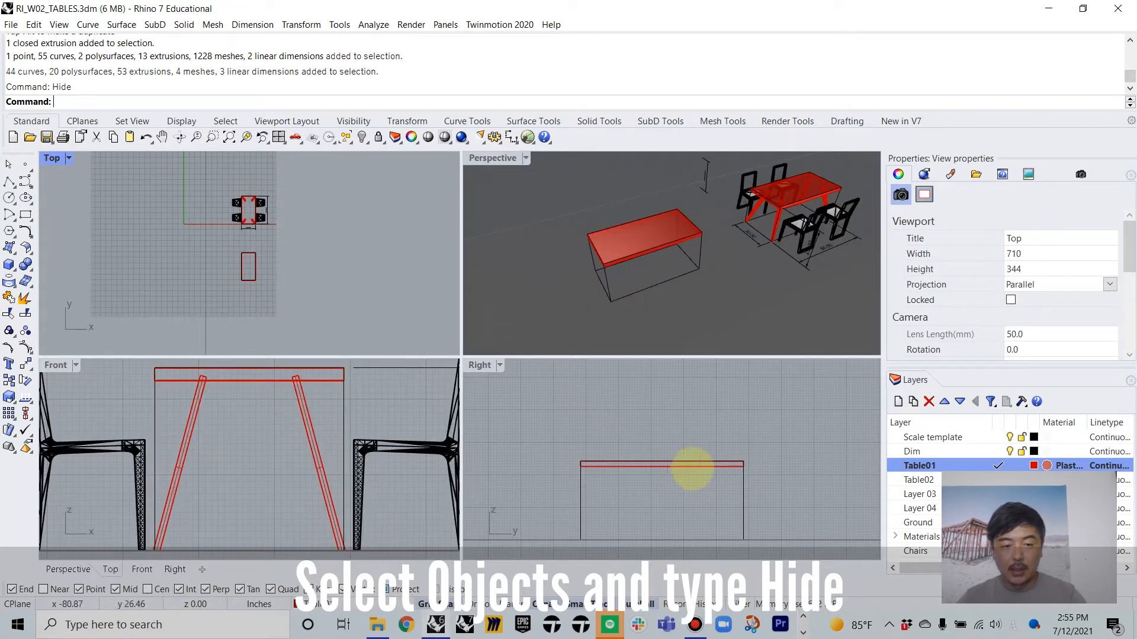
# Draw a closed tapered leg profile in the Right view, from the tabletop's mid-thickness down to the template's lower front corner
pyautogui.click(657, 453)
pyautogui.scroll(3, 654, 422)
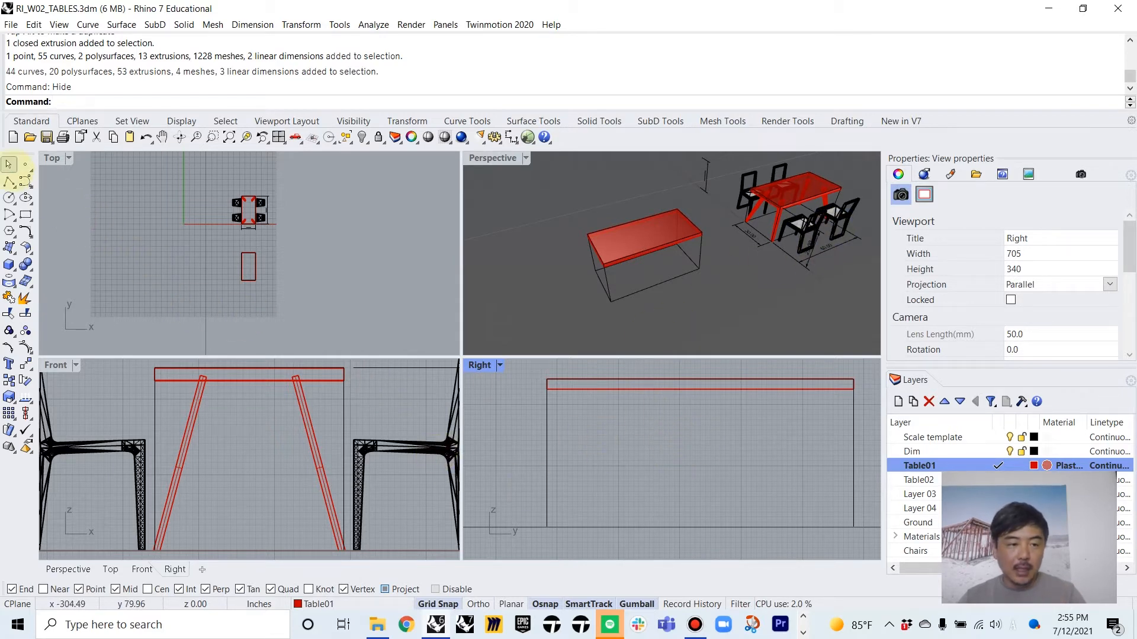
pyautogui.click(9, 181)
pyautogui.scroll(3, 604, 384)
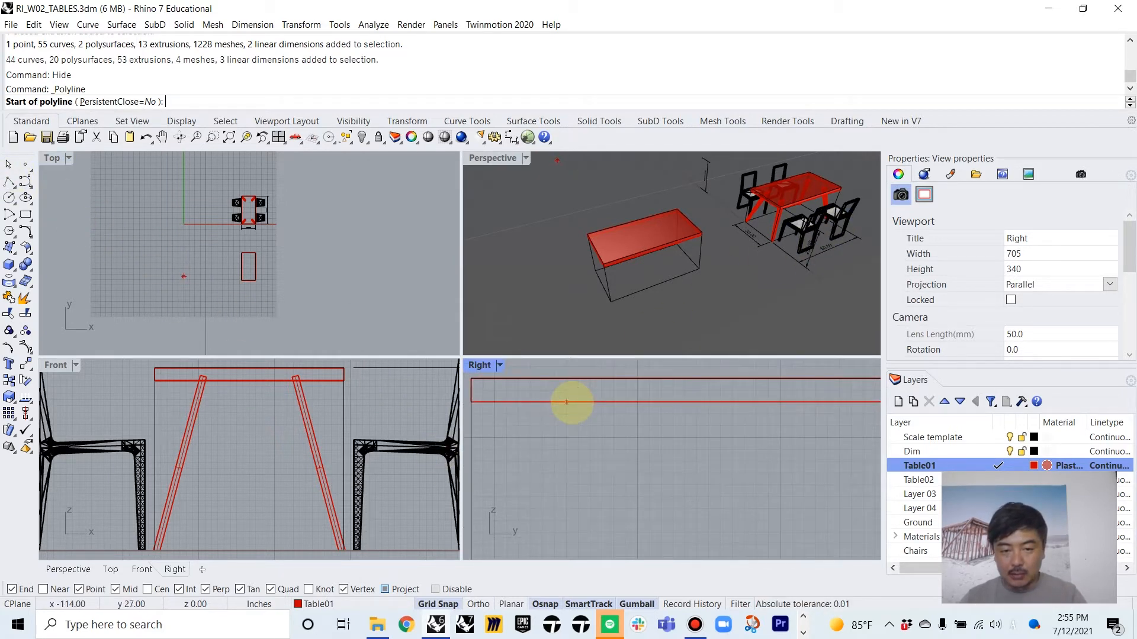
pyautogui.click(566, 390)
pyautogui.click(637, 390)
pyautogui.scroll(5, 634, 428)
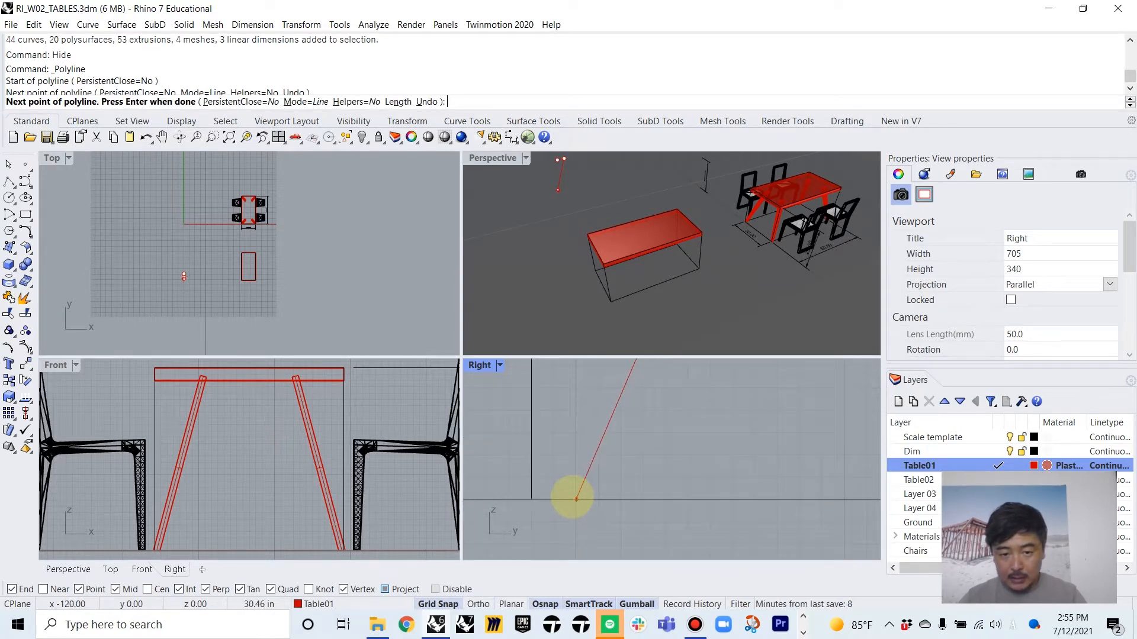
pyautogui.click(576, 499)
pyautogui.scroll(3, 647, 431)
pyautogui.scroll(-3, 669, 505)
pyautogui.click(657, 440)
pyautogui.scroll(-3, 657, 438)
pyautogui.doubleClick(479, 365)
pyautogui.moveTo(469, 362); pyautogui.dragTo(453, 414, button='right')
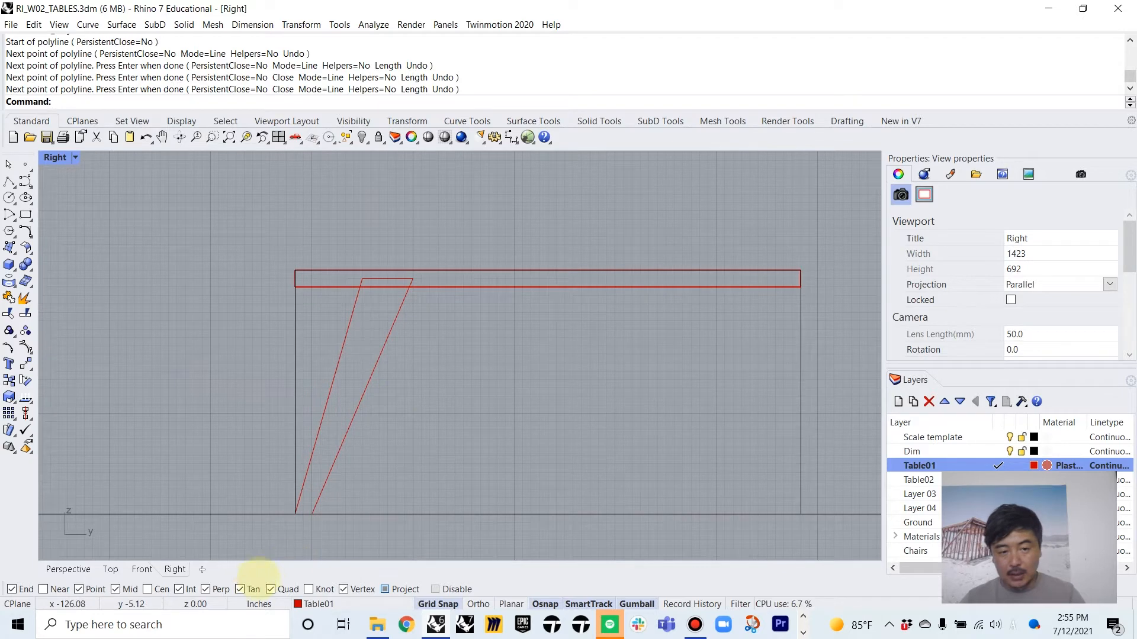
# Extrude the tapered leg profile with ExtrudeCrv as a thin leg, with Solid set to Yes
pyautogui.click(312, 500)
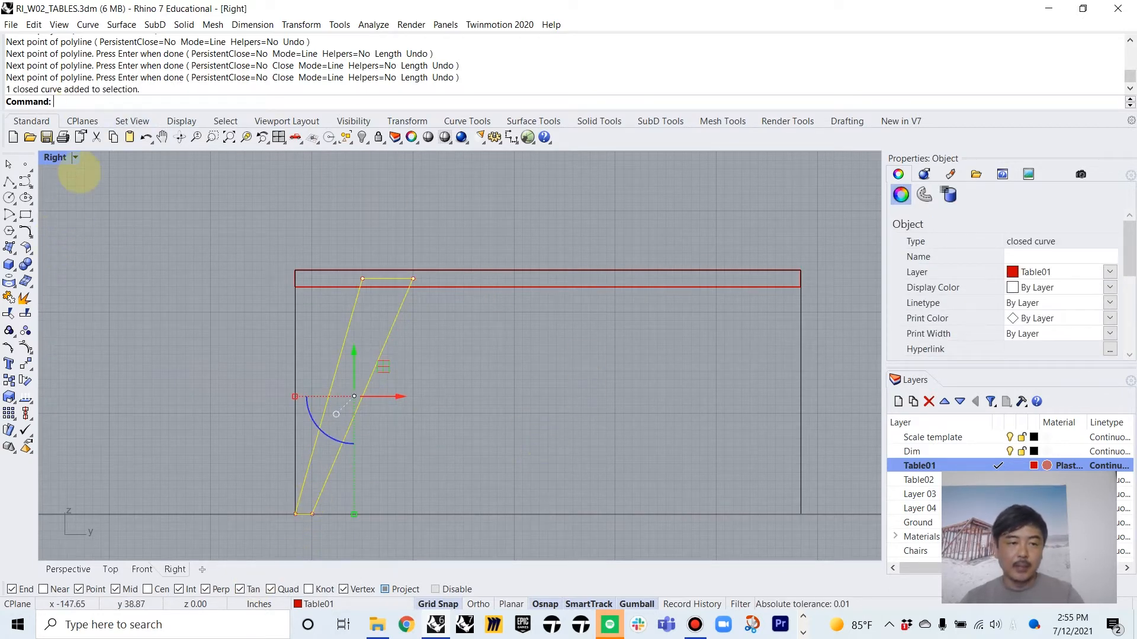
pyautogui.doubleClick(55, 157)
pyautogui.scroll(3, 157, 213)
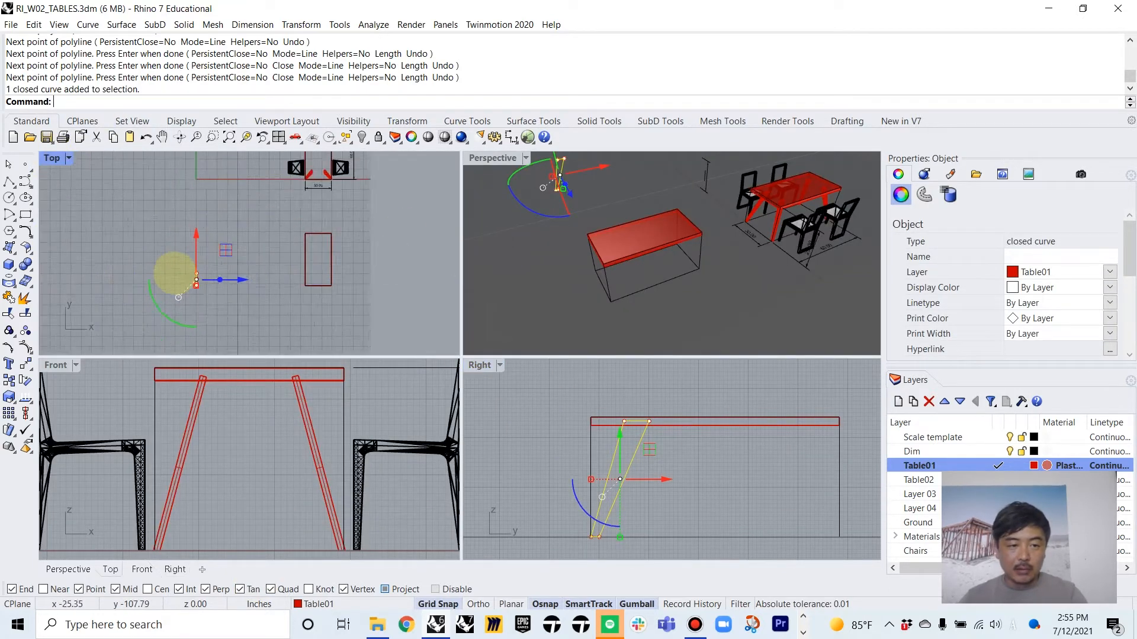
pyautogui.write('ExtrudeCrv')
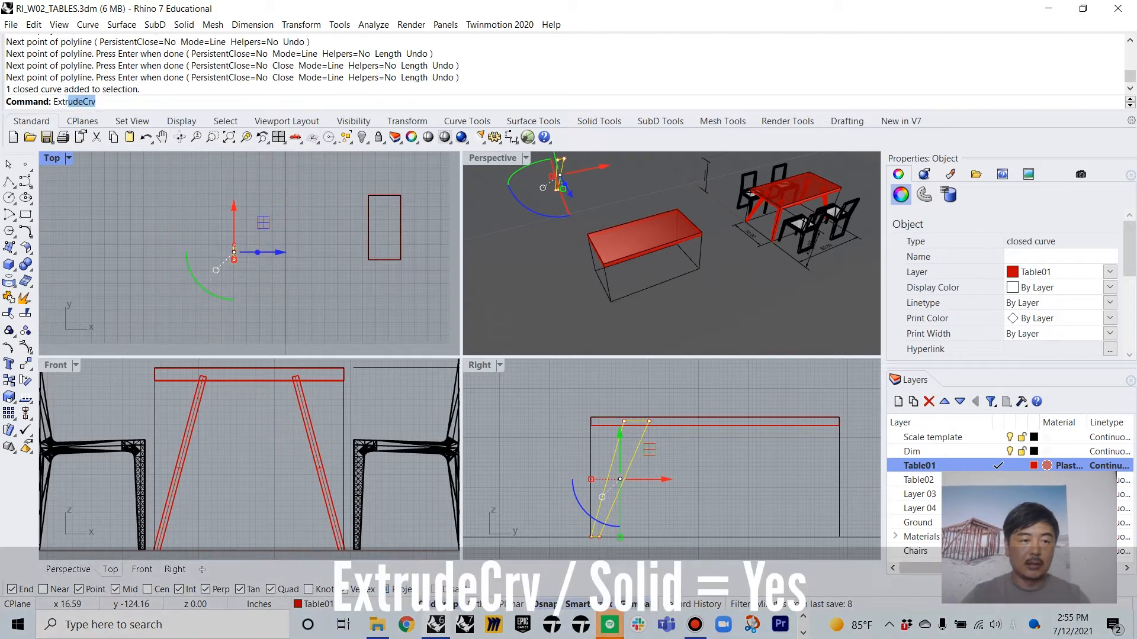
pyautogui.press('Return')
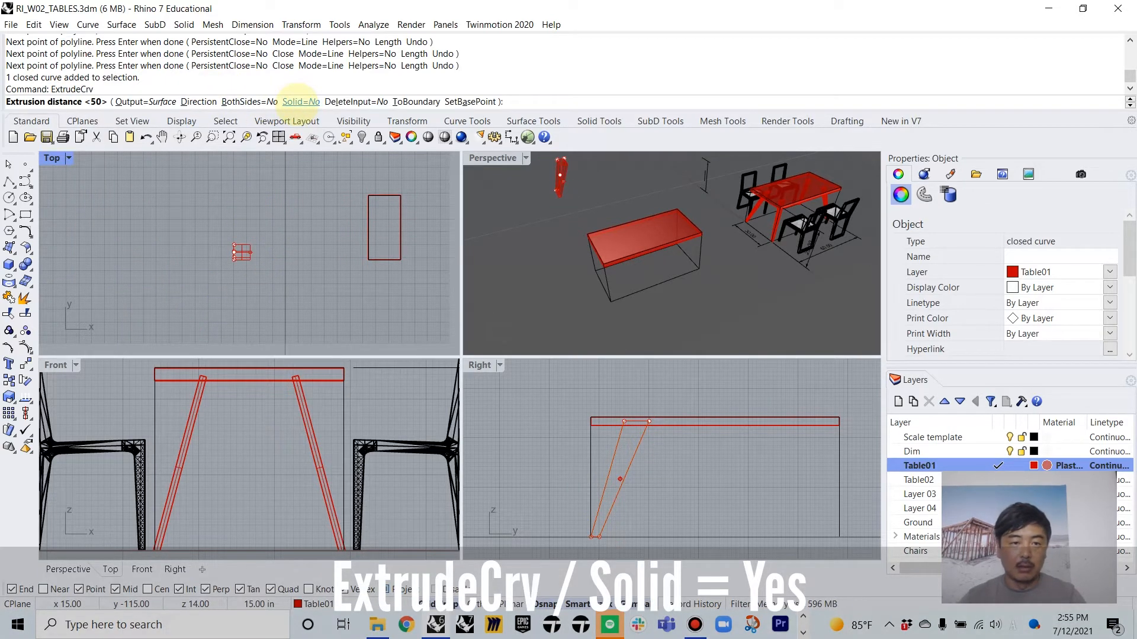
pyautogui.click(300, 102)
pyautogui.scroll(5, 274, 198)
pyautogui.scroll(6, 262, 242)
pyautogui.click(243, 236)
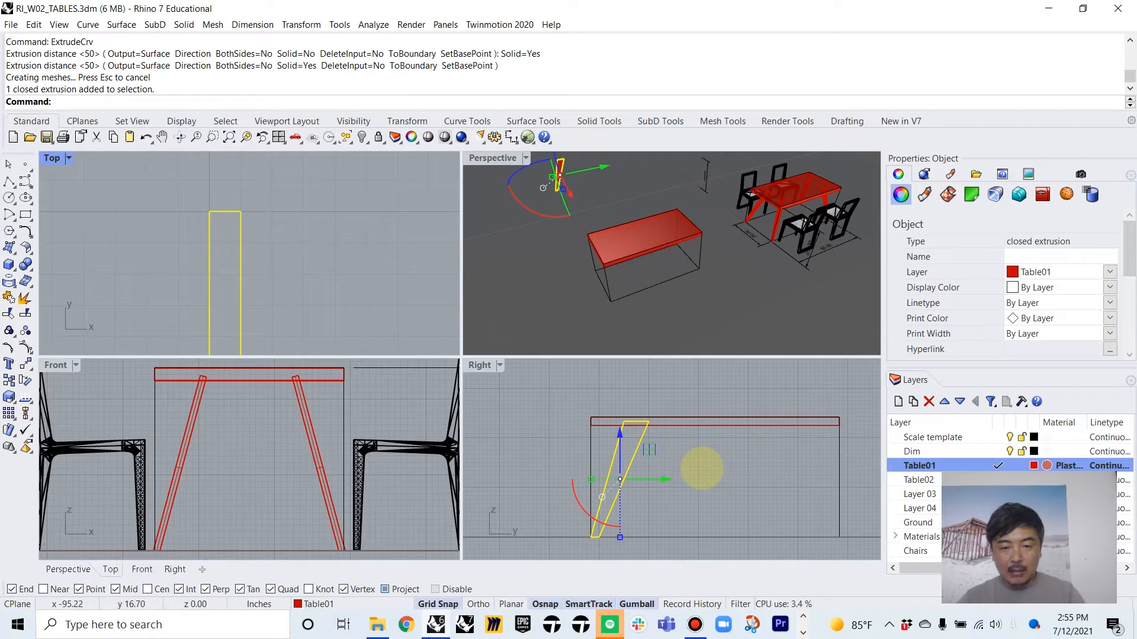
# Move the extruded leg about 150 inches along the X axis so it stands under the new tabletop
pyautogui.scroll(-10, 269, 281)
pyautogui.moveTo(283, 269); pyautogui.dragTo(181, 254, button='right')
pyautogui.moveTo(182, 254); pyautogui.dragTo(381, 246)
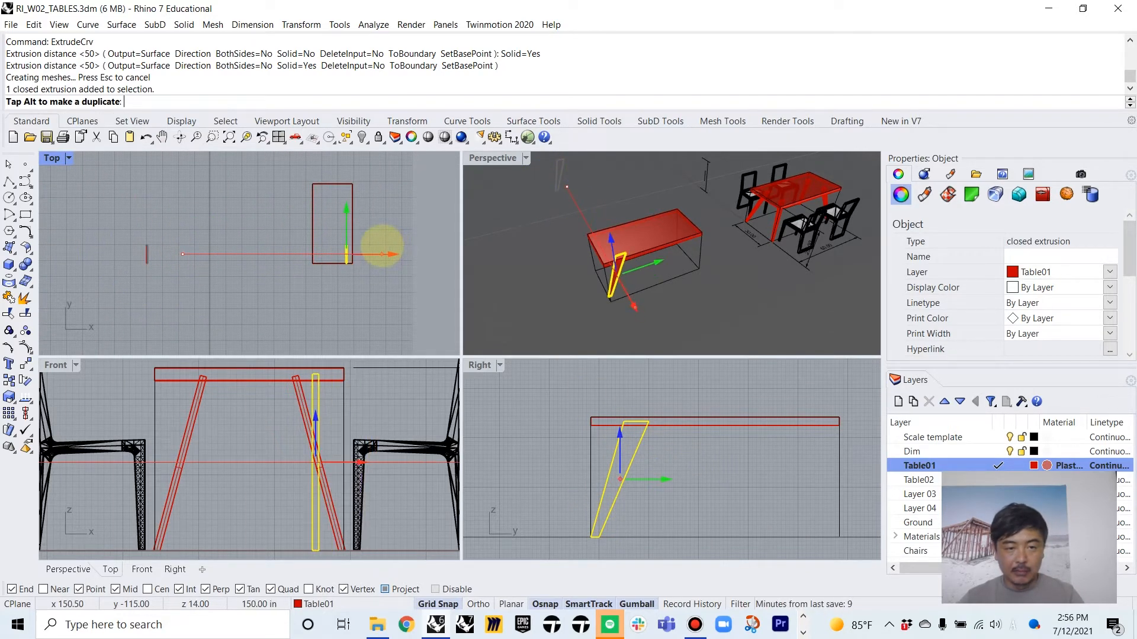
pyautogui.click(736, 335)
pyautogui.moveTo(736, 335); pyautogui.dragTo(694, 273, button='right')
pyautogui.scroll(7, 665, 284)
# Delete the leftover leg profile curve from the leg's original location
pyautogui.click(554, 272)
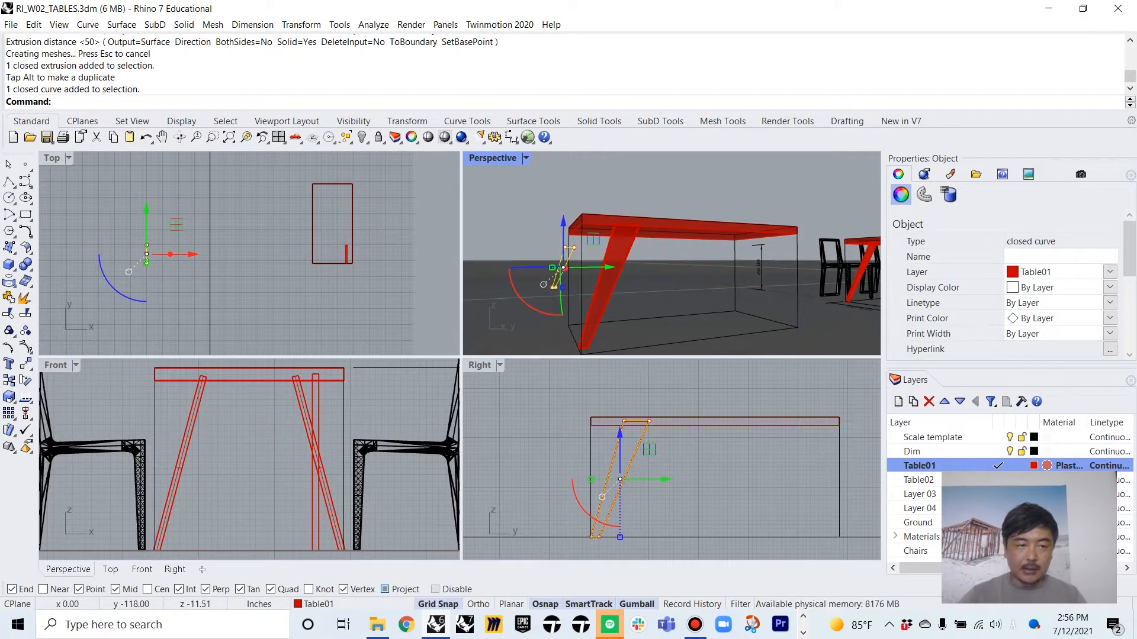
pyautogui.moveTo(203, 207); pyautogui.dragTo(71, 314)
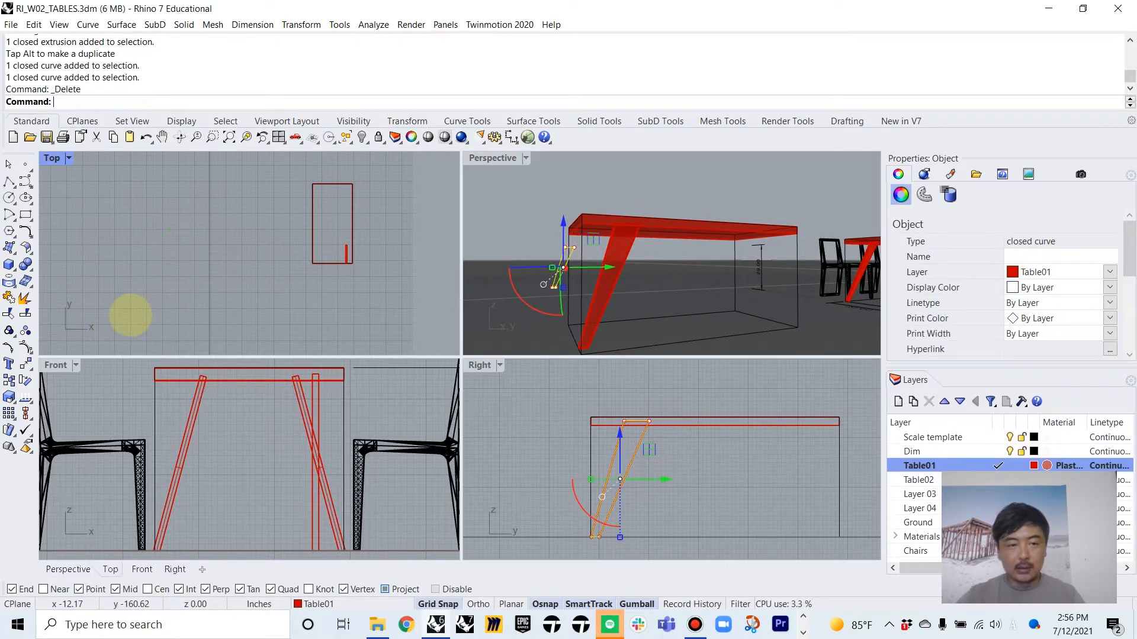
pyautogui.press('Delete')
# Try to rotate the upright leg in the Front view and shift it onto the reference table's slanted leg
pyautogui.click(325, 466)
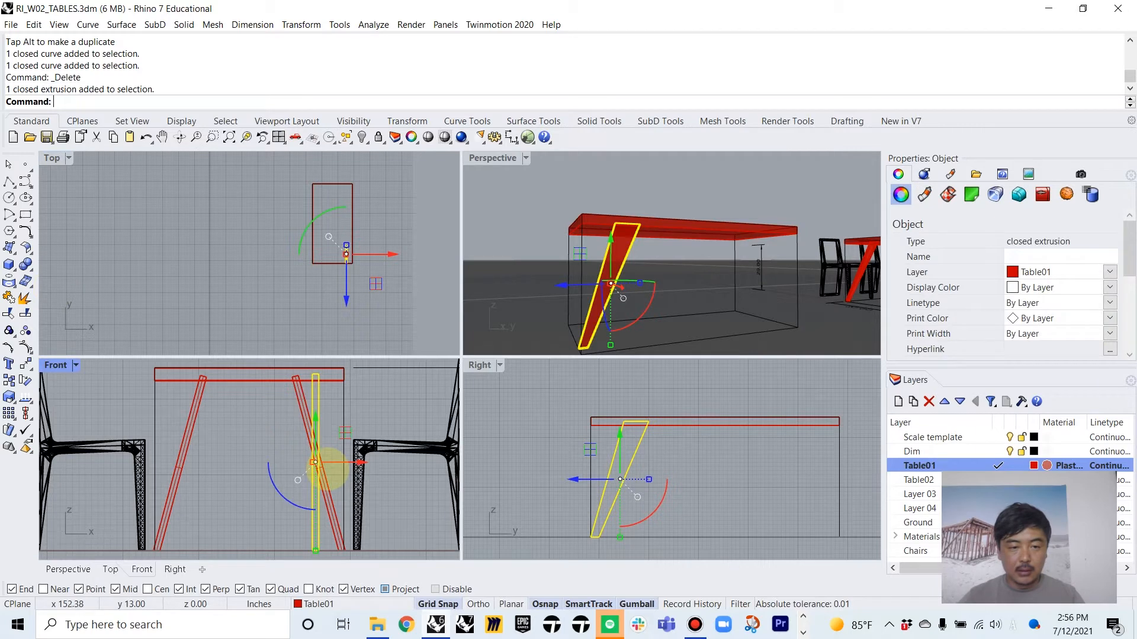
pyautogui.moveTo(277, 493); pyautogui.dragTo(302, 483)
pyautogui.moveTo(338, 425); pyautogui.dragTo(336, 424)
pyautogui.moveTo(318, 515); pyautogui.dragTo(315, 470, button='right')
pyautogui.click(297, 487)
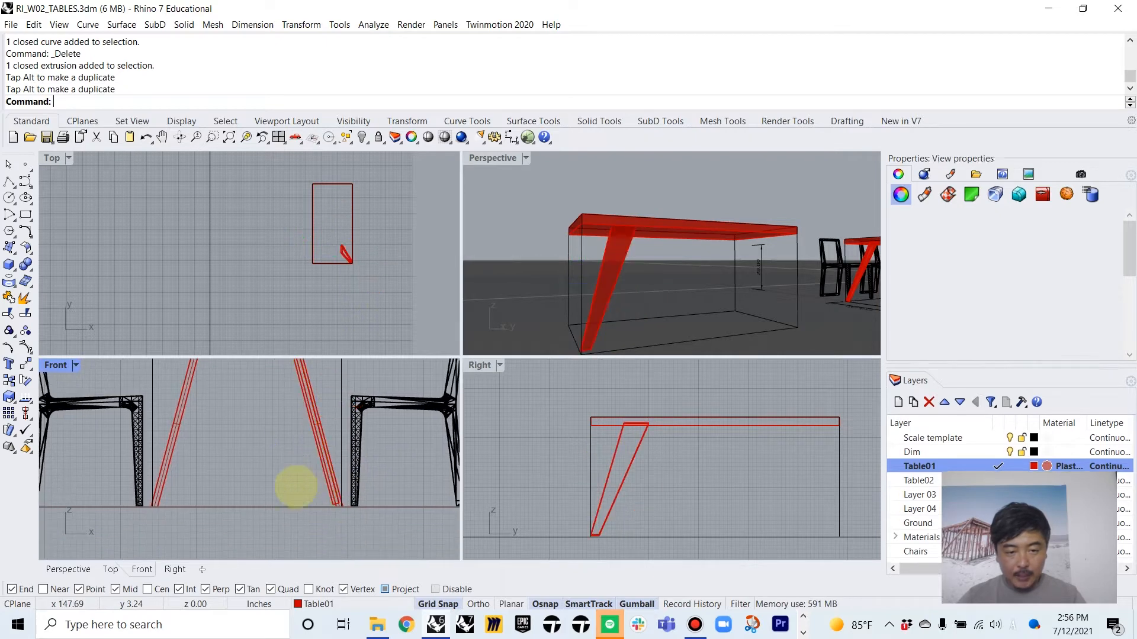
pyautogui.scroll(17, 334, 490)
pyautogui.click(333, 493)
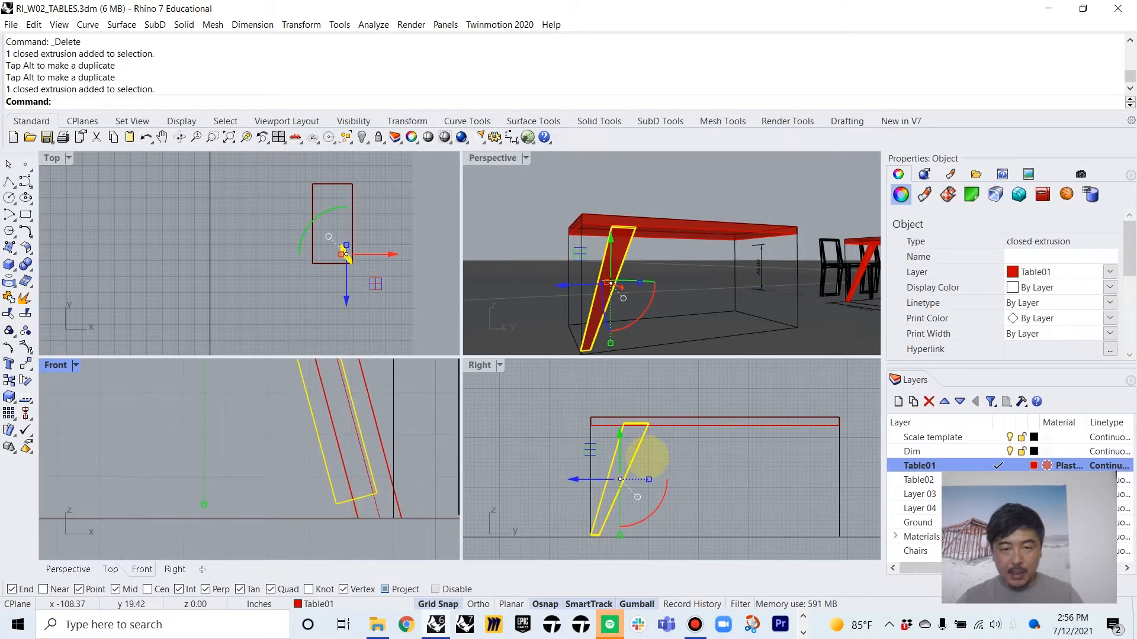
pyautogui.scroll(-10, 328, 463)
pyautogui.moveTo(332, 463); pyautogui.dragTo(335, 477, button='right')
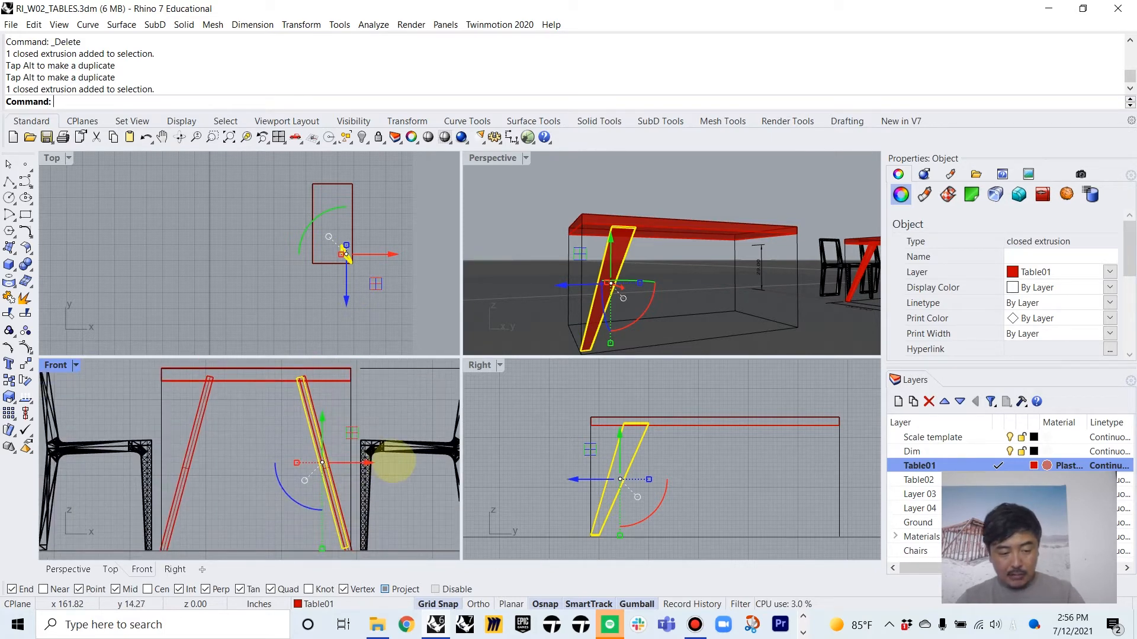
# Undo the leg's last move and rotation to bring it back upright
pyautogui.hotkey('ctrl', 'z')
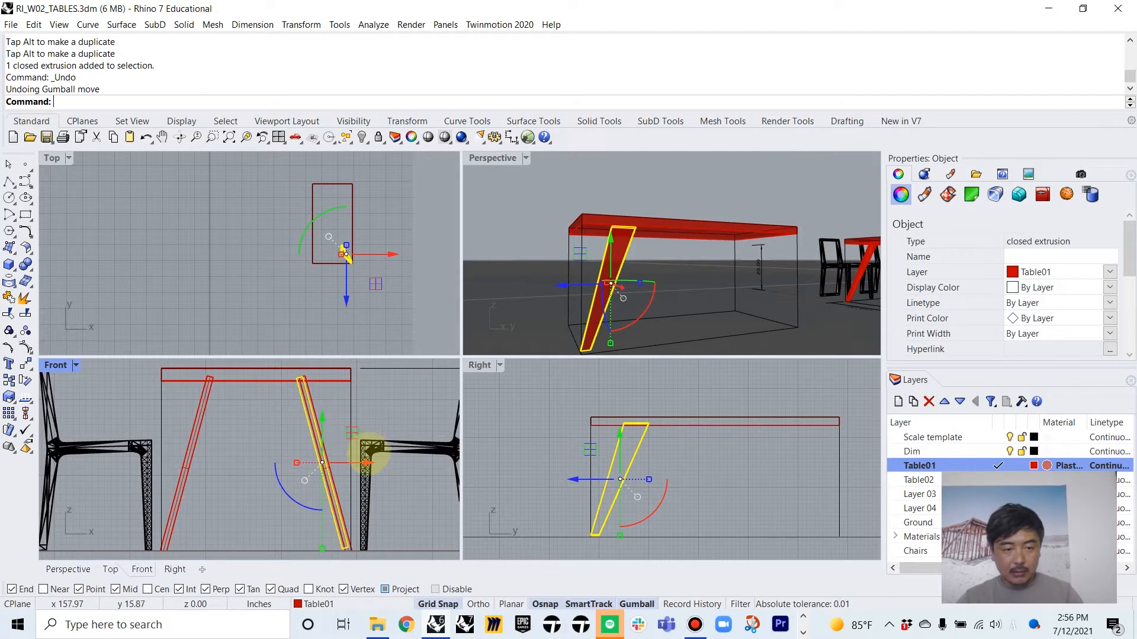
pyautogui.click(220, 446)
pyautogui.hotkey('ctrl', 'z')
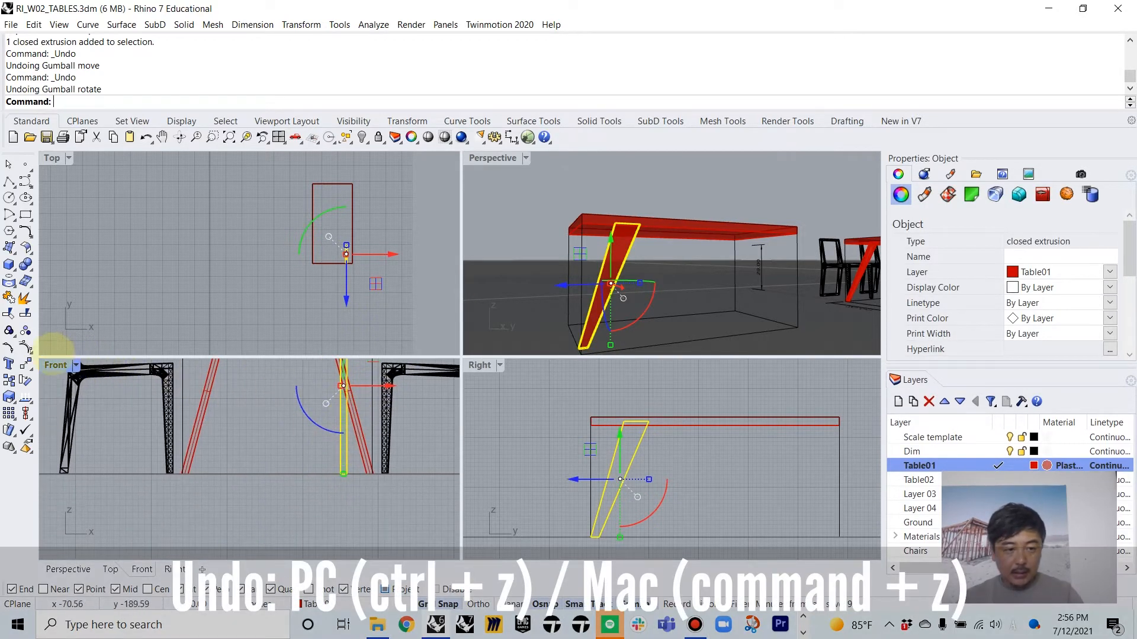
# Lengthen the upright leg and tilt it along the reference table's slanted leg, with its foot passing below the floor line
pyautogui.doubleClick(54, 365)
pyautogui.scroll(-6, 731, 349)
pyautogui.moveTo(728, 351); pyautogui.dragTo(694, 488, button='right')
pyautogui.scroll(8, 694, 448)
pyautogui.scroll(-4, 699, 439)
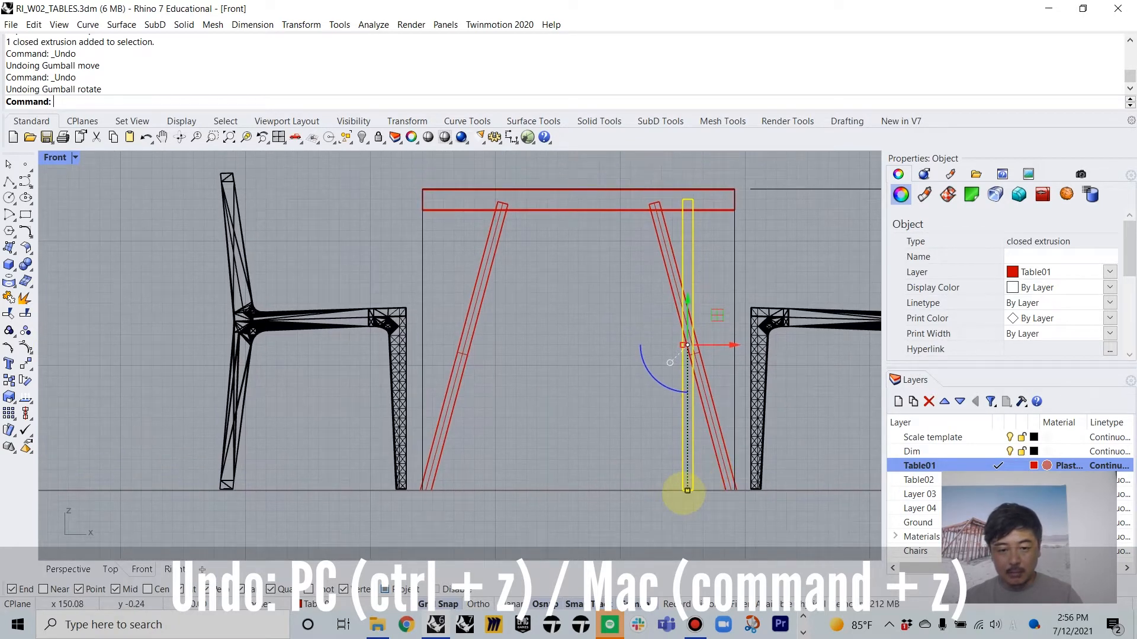
pyautogui.moveTo(652, 375); pyautogui.dragTo(724, 403)
pyautogui.scroll(4, 724, 454)
pyautogui.scroll(3, 752, 540)
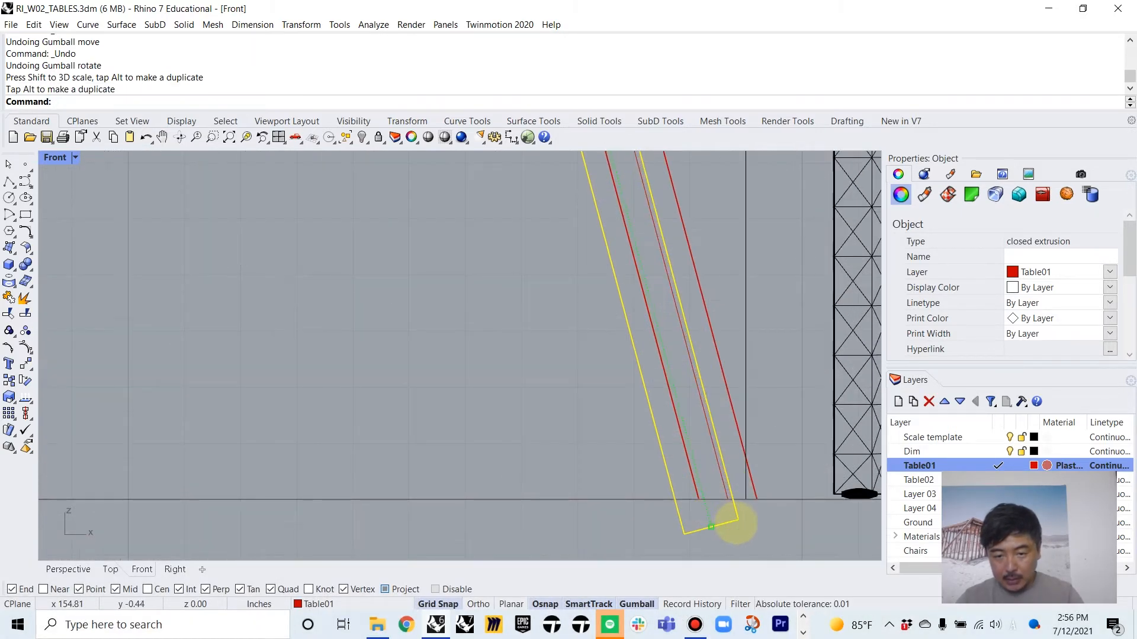
pyautogui.moveTo(749, 527); pyautogui.dragTo(748, 520)
pyautogui.click(760, 482)
# Examine the tilted leg's top and foot against the tabletop and floor in the Front and Perspective views
pyautogui.scroll(-5, 762, 406)
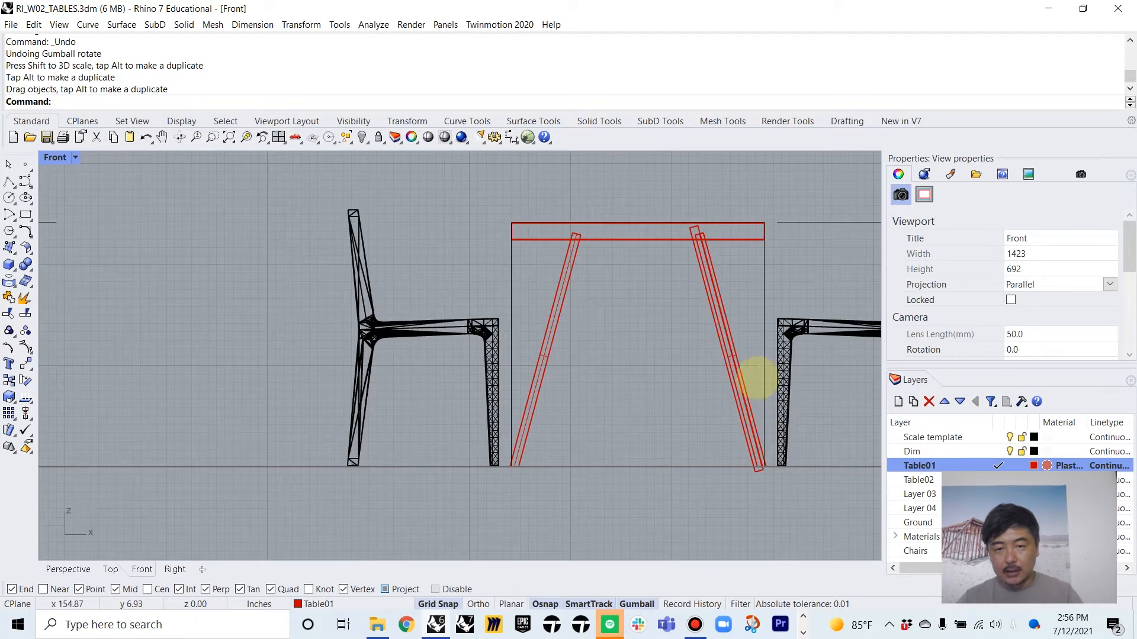
pyautogui.scroll(3, 673, 290)
pyautogui.click(722, 284)
pyautogui.scroll(-3, 680, 254)
pyautogui.scroll(4, 728, 440)
pyautogui.scroll(5, 728, 439)
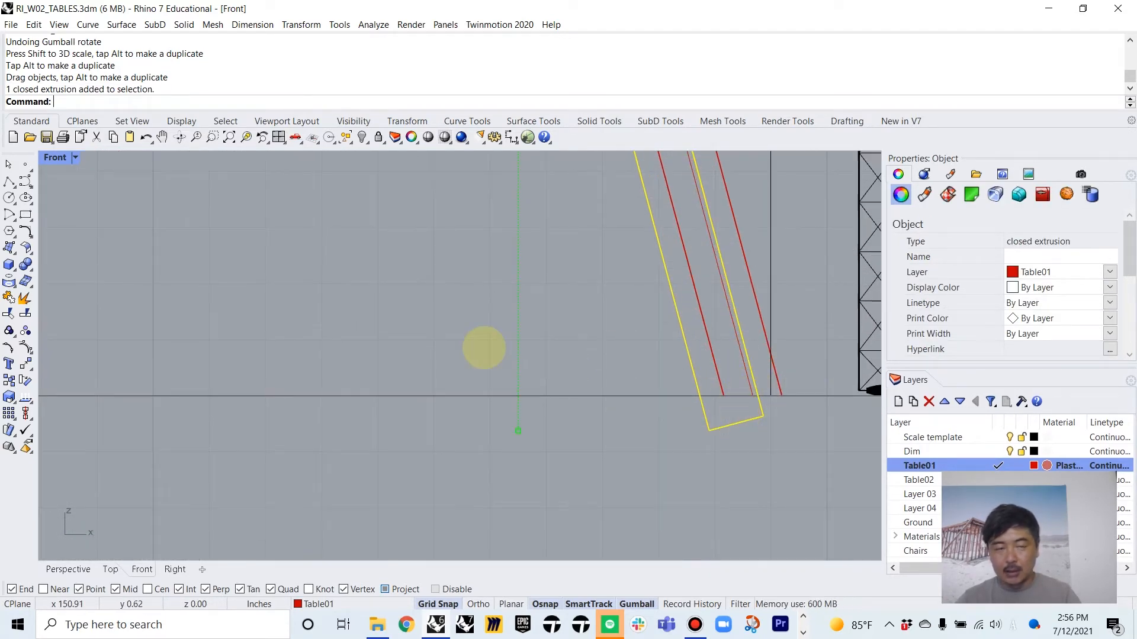
pyautogui.doubleClick(54, 157)
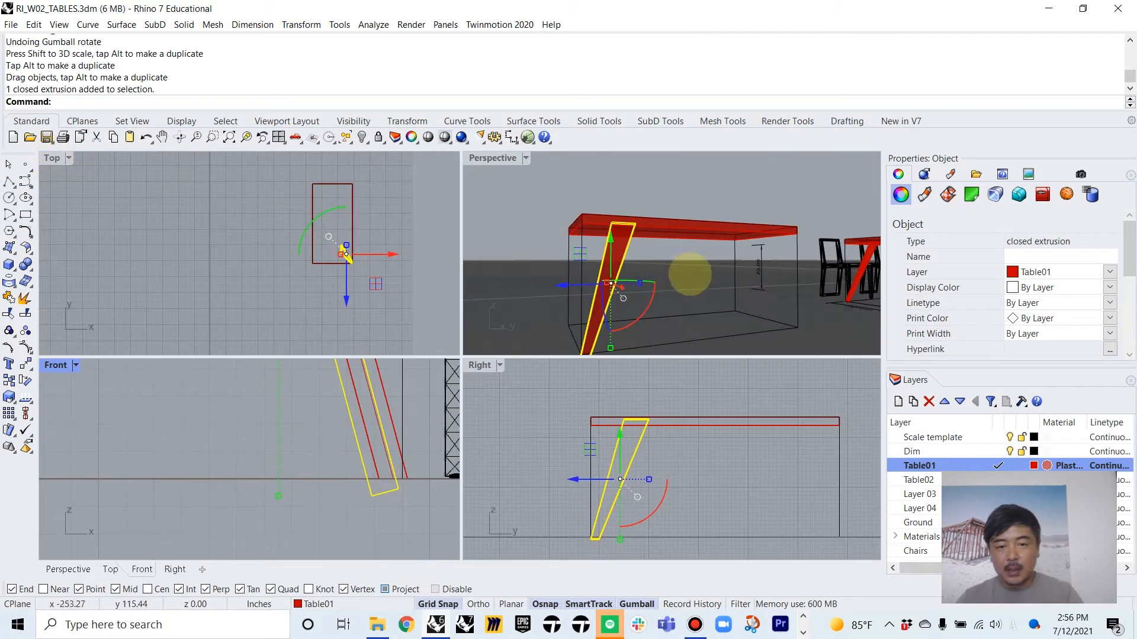
pyautogui.click(684, 194)
pyautogui.scroll(-5, 687, 198)
pyautogui.moveTo(737, 235); pyautogui.dragTo(701, 253, button='right')
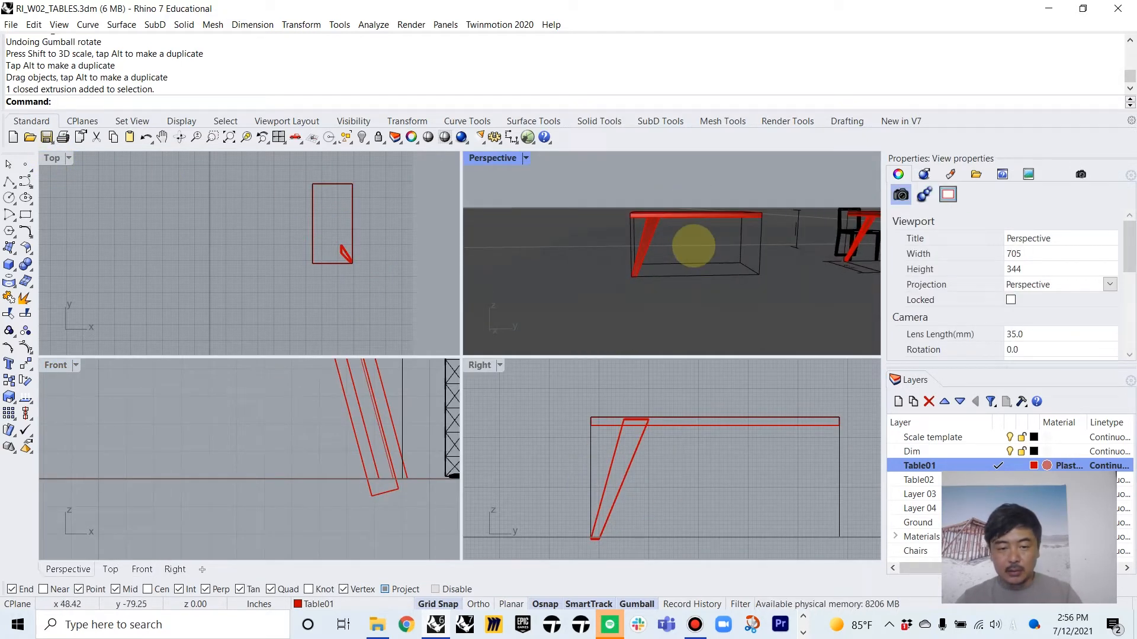
# Draw a polyline along the floor in the Front view, crossing the tilted leg's foot
pyautogui.click(9, 181)
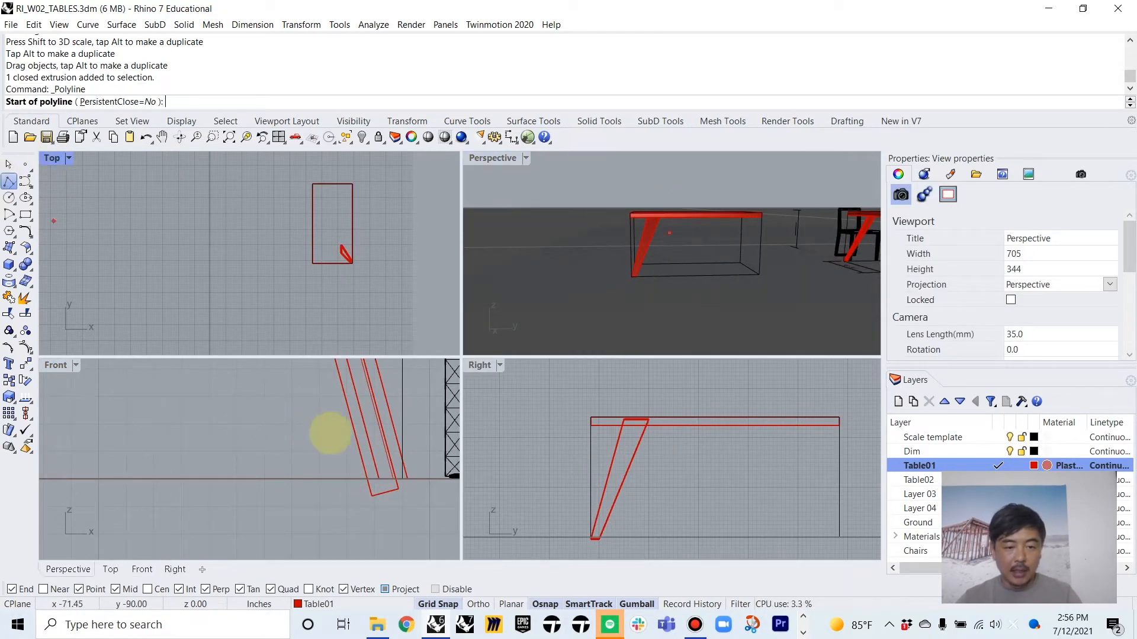
pyautogui.click(216, 480)
pyautogui.click(370, 493)
pyautogui.moveTo(370, 493); pyautogui.dragTo(175, 490, button='right')
pyautogui.scroll(-2, 175, 490)
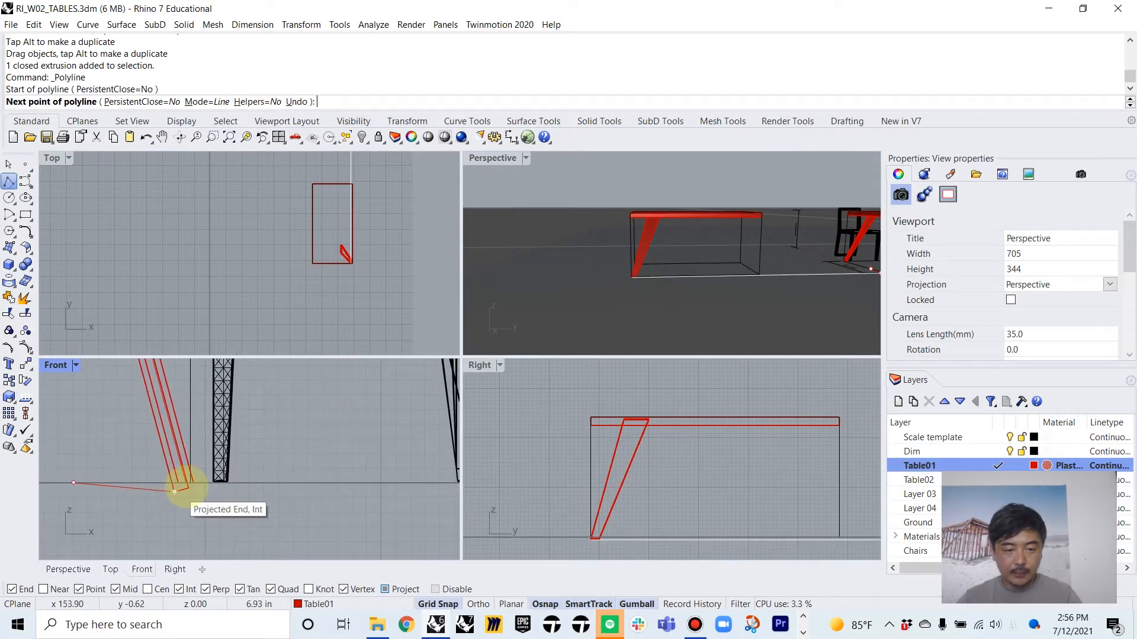
pyautogui.press('Escape')
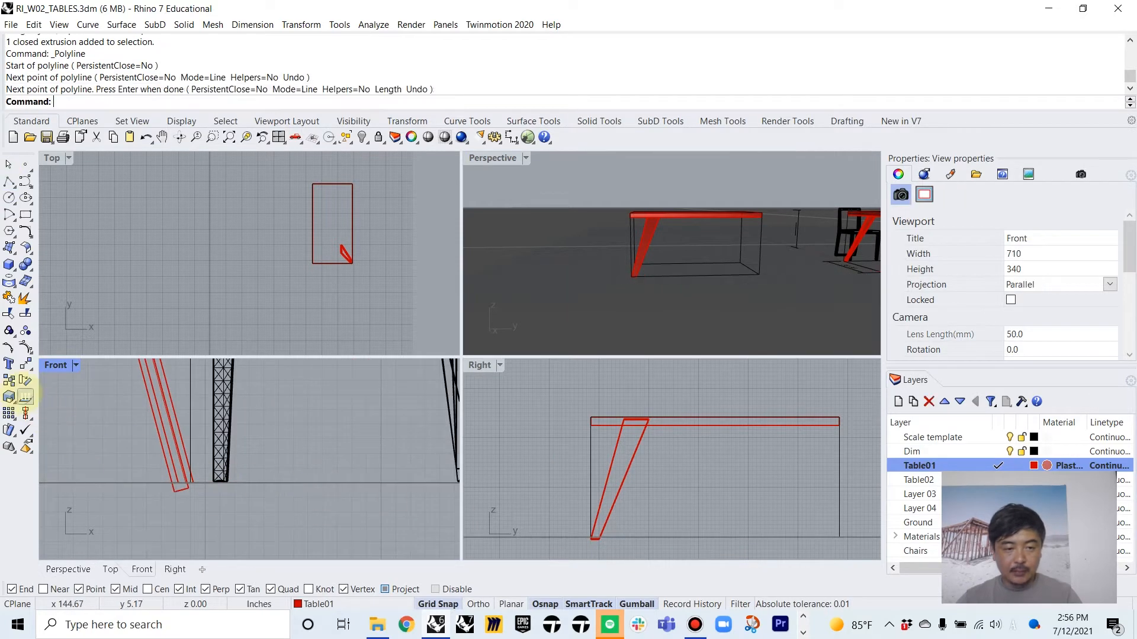
# Draw another floor-level line about 19 inches long through the leg's foot in the maximized Front view, with Ortho on
pyautogui.doubleClick(56, 365)
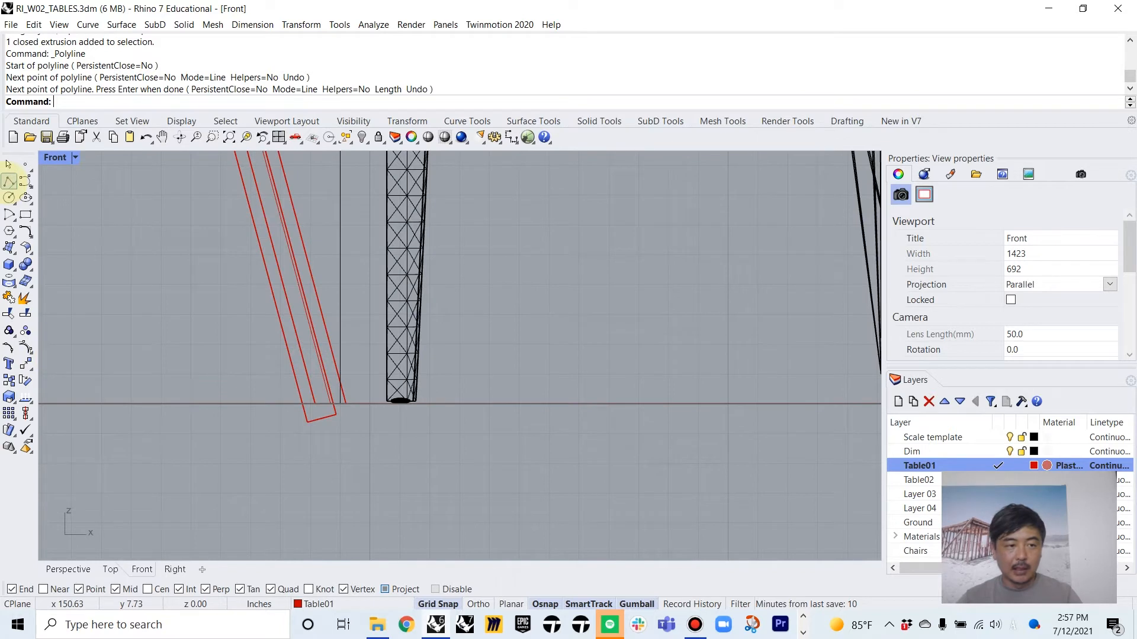
pyautogui.click(9, 182)
pyautogui.click(133, 404)
pyautogui.press('F8')
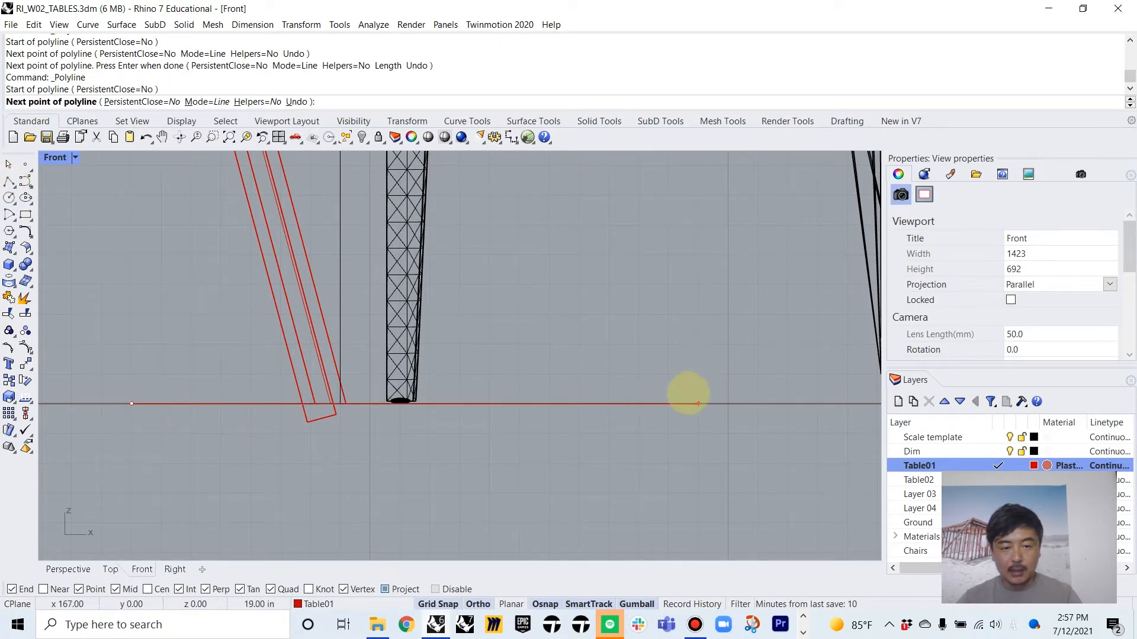
pyautogui.click(699, 403)
pyautogui.press('Escape')
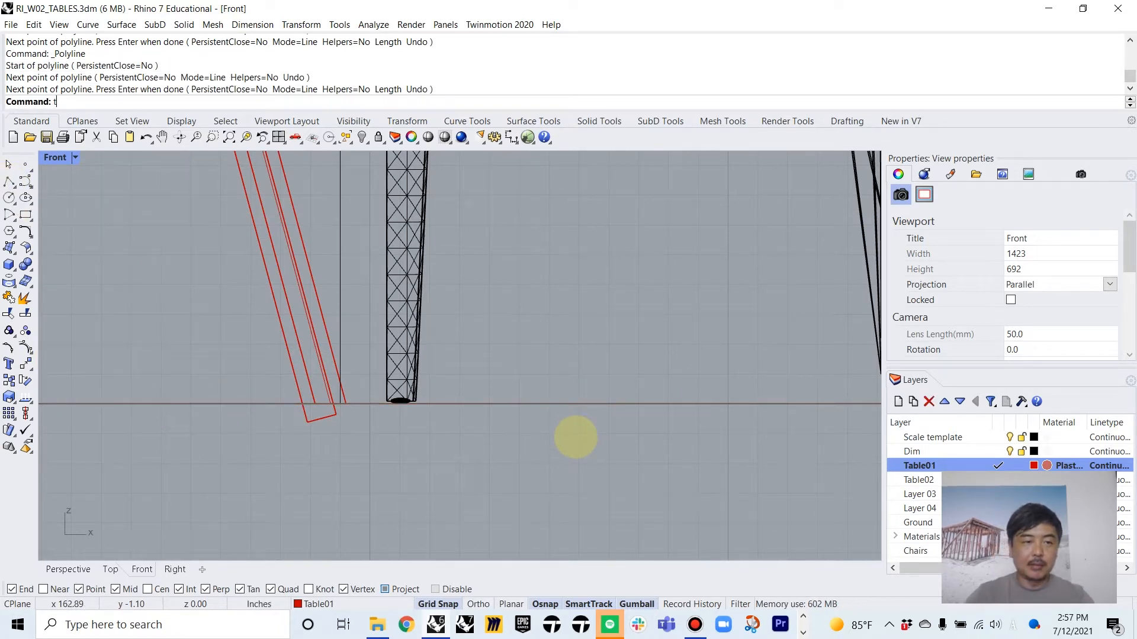
# Trim off the part of the leg below the floor, using a floor line as the cutting object, and select the remaining leg
pyautogui.write('Trim')
pyautogui.press('Return')
pyautogui.click(541, 405)
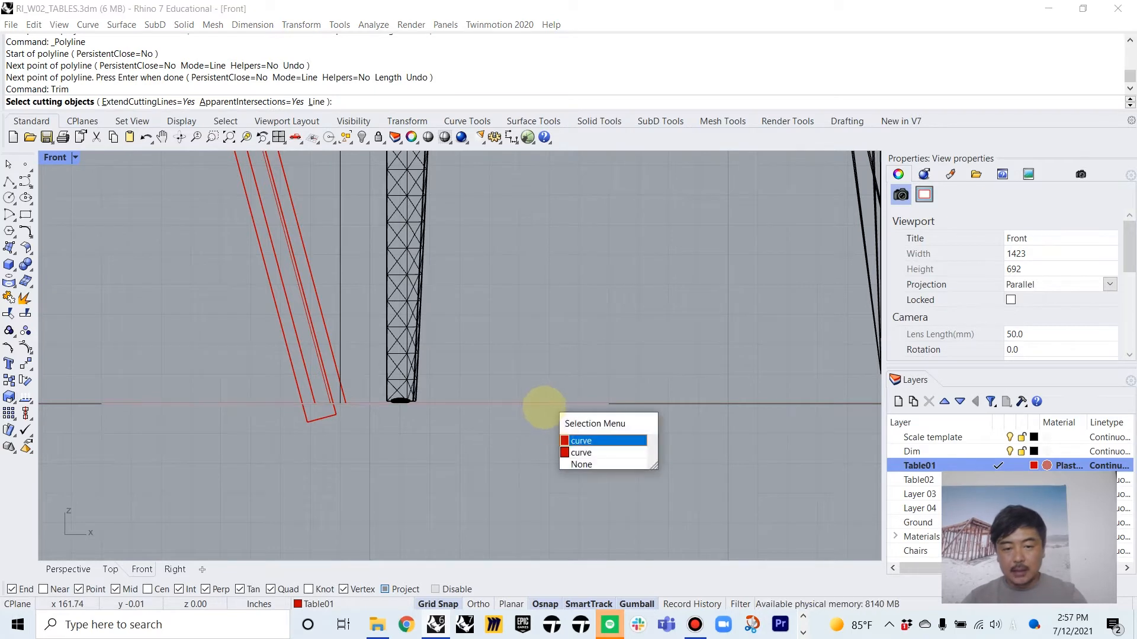
pyautogui.click(563, 441)
pyautogui.press('Return')
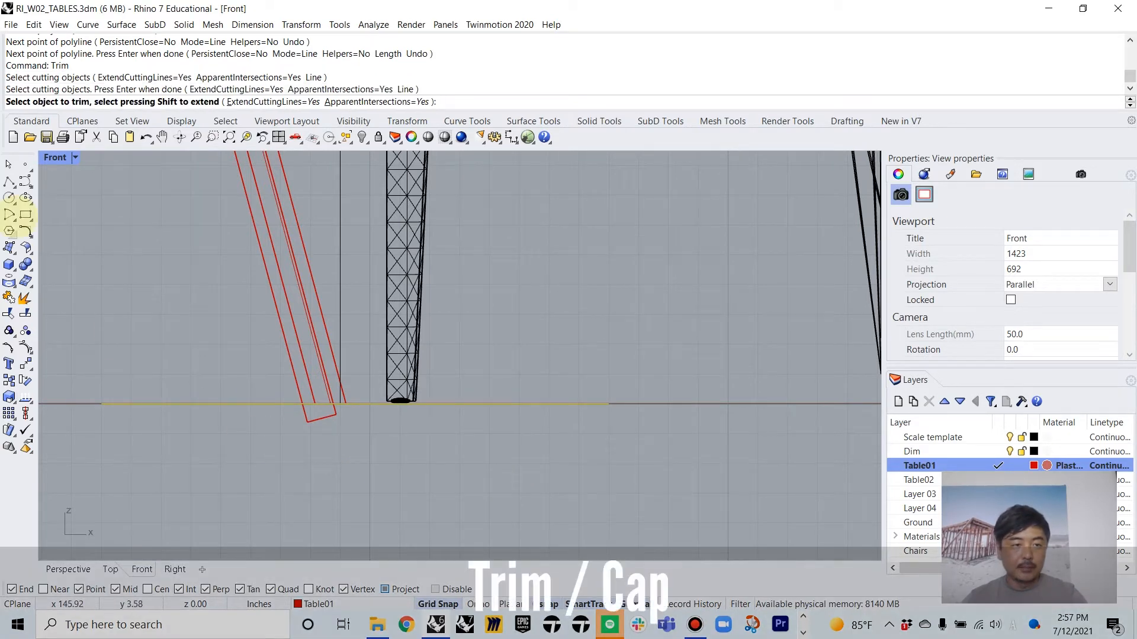
pyautogui.click(312, 420)
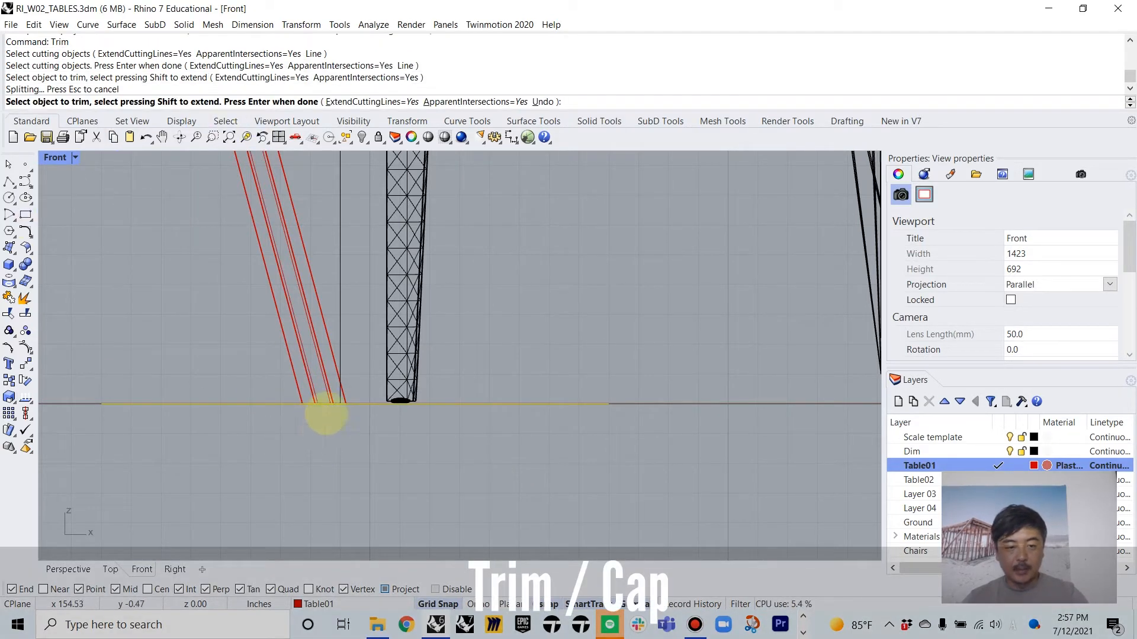
pyautogui.press('Return')
pyautogui.click(290, 353)
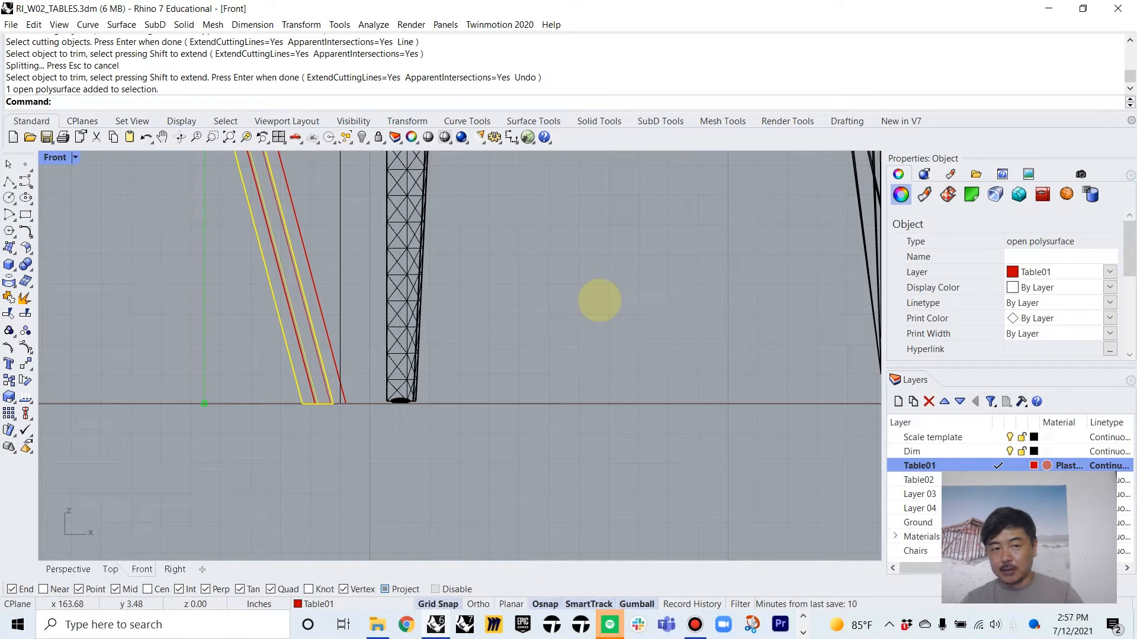
pyautogui.press('Return')
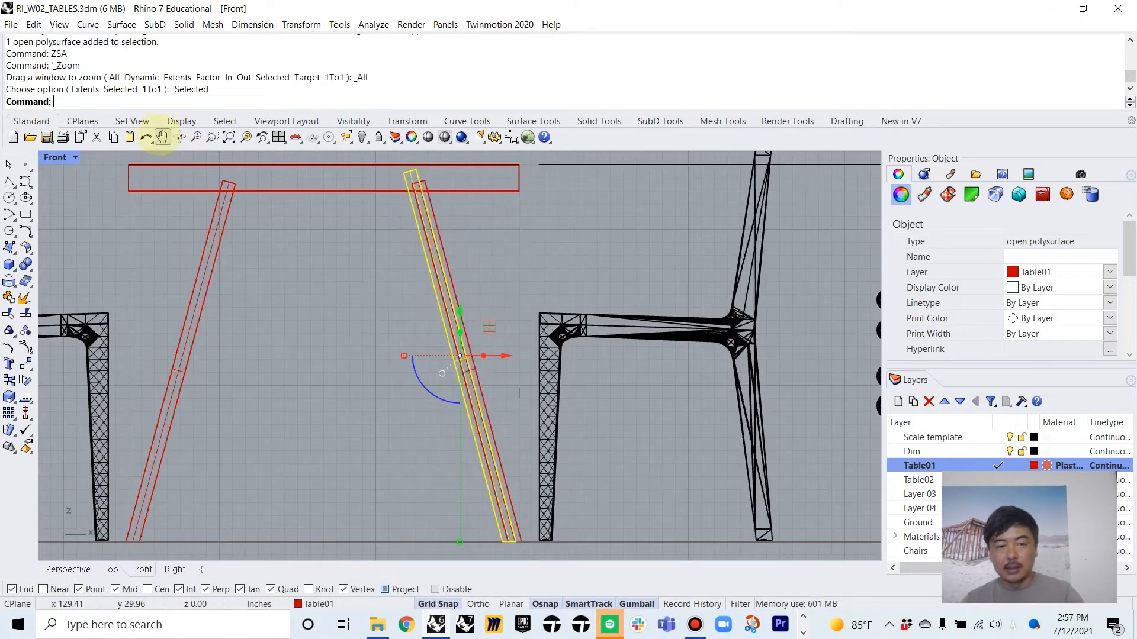
# Cap the open ends of the trimmed table leg to make it a closed solid
pyautogui.doubleClick(56, 157)
pyautogui.moveTo(713, 276); pyautogui.dragTo(653, 288, button='right')
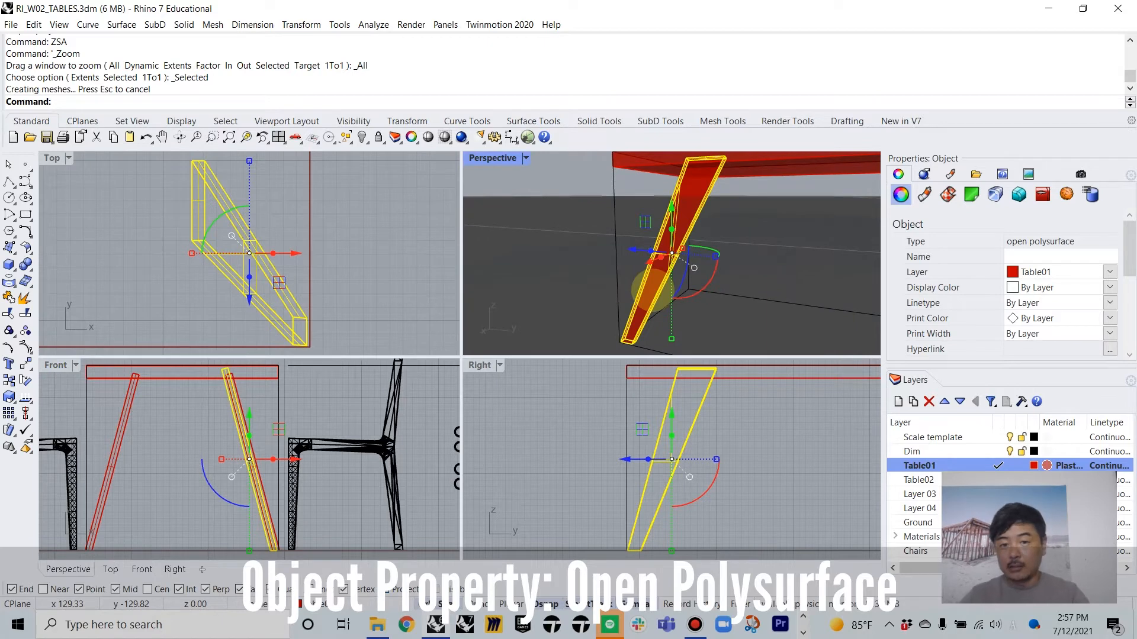
pyautogui.write('Cap')
pyautogui.press('Return')
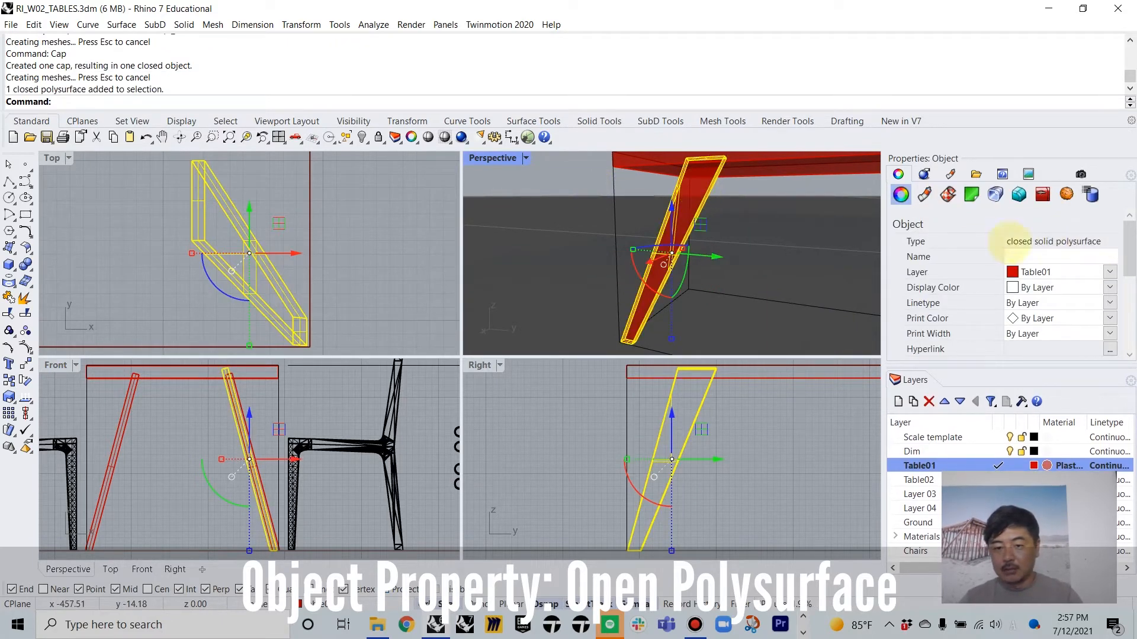
# Mirror the capped leg in the Top view across the tabletop's crosswise centerline, starting from the long edge's midpoint
pyautogui.scroll(-6, 353, 240)
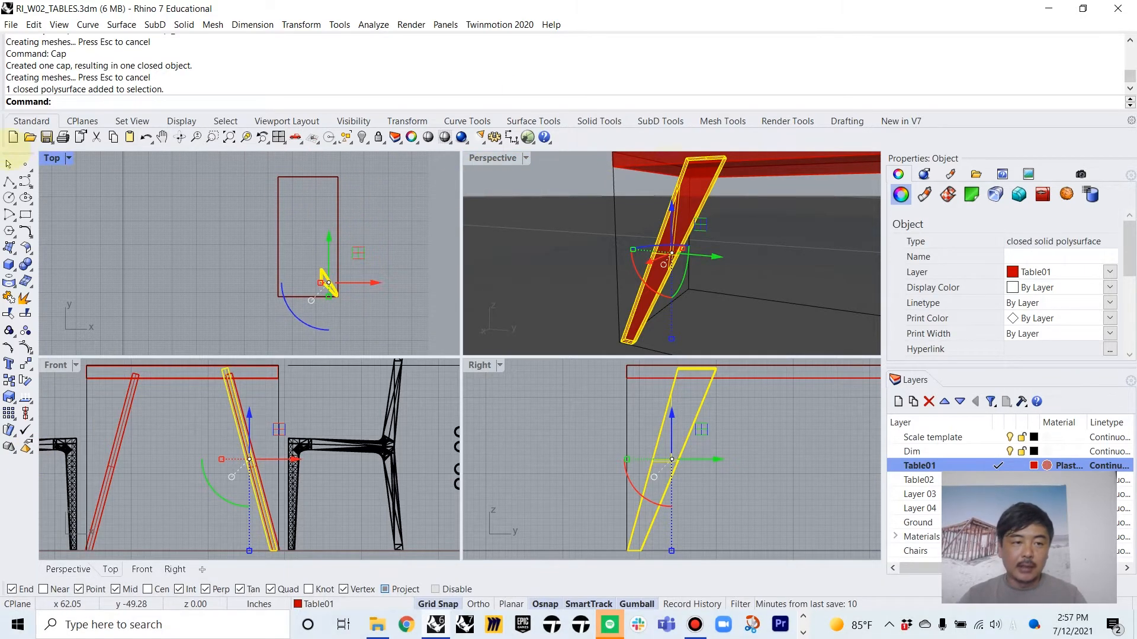
pyautogui.doubleClick(51, 158)
pyautogui.scroll(4, 596, 330)
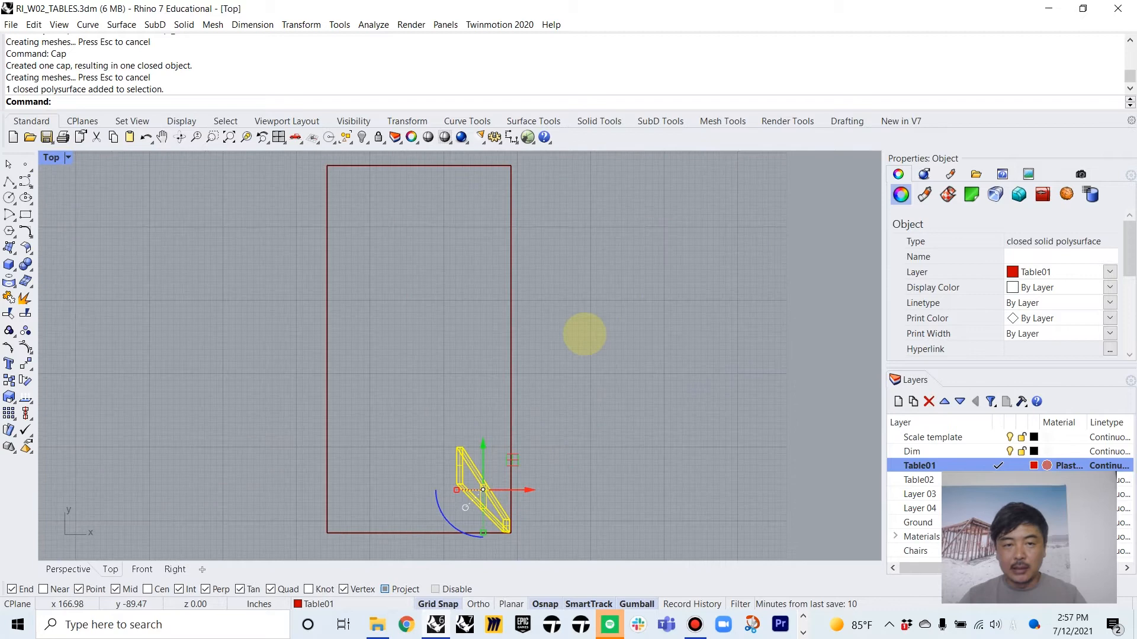
pyautogui.write('Mirror')
pyautogui.press('Return')
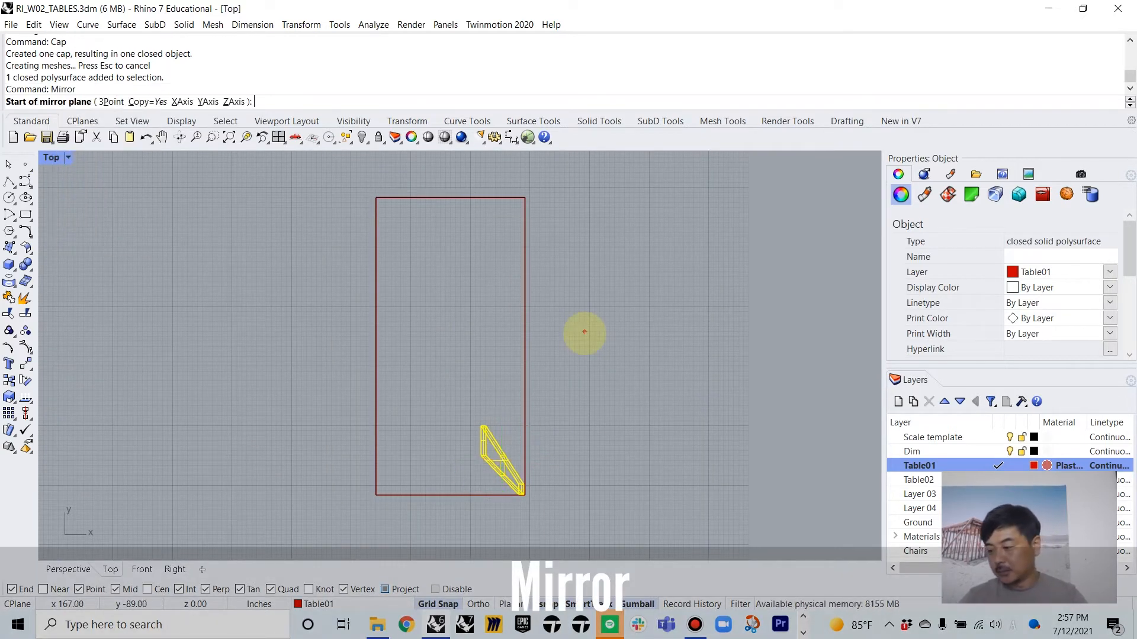
pyautogui.click(524, 347)
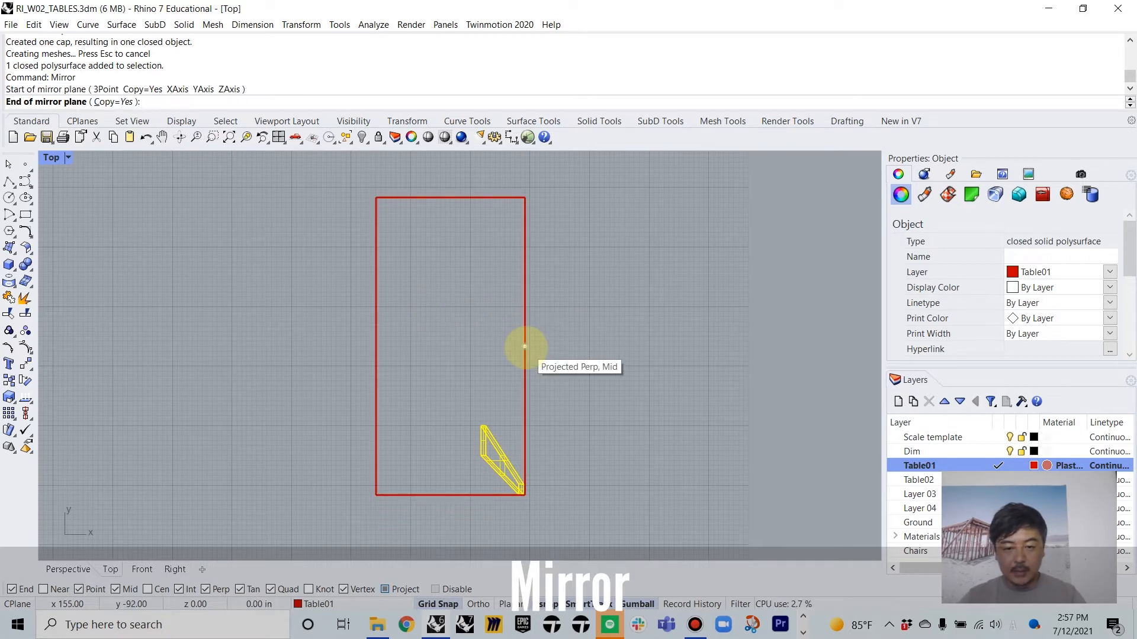
pyautogui.click(779, 346)
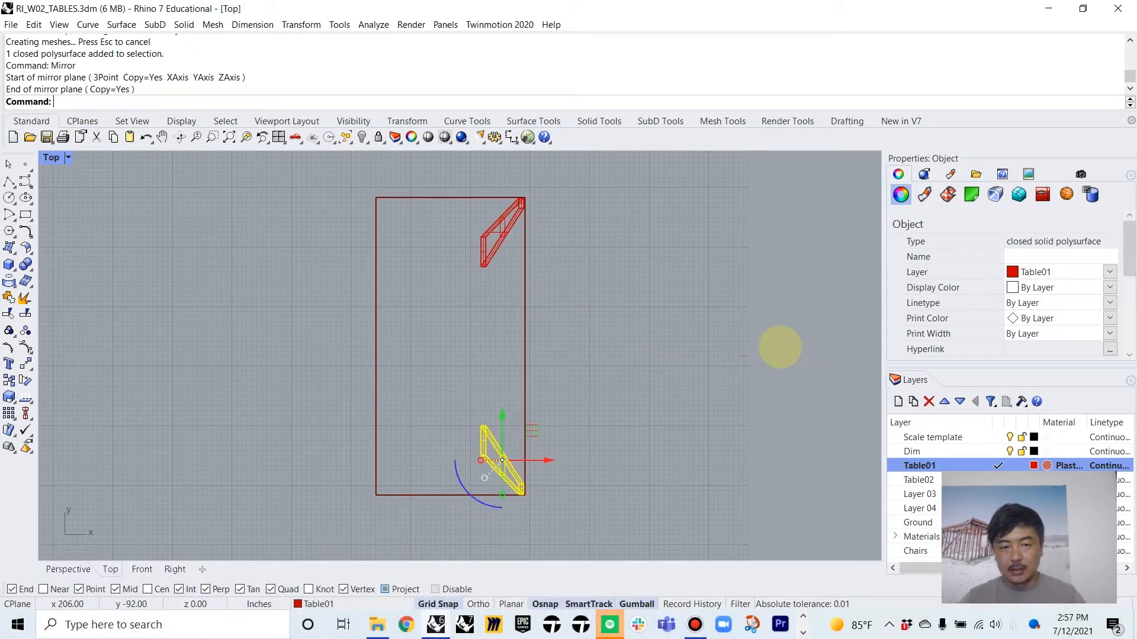
# Mirror both right-hand legs across the tabletop's lengthwise centerline, starting from the short edge's midpoint
pyautogui.keyDown('shift'); pyautogui.click(496, 229); pyautogui.keyUp('shift')
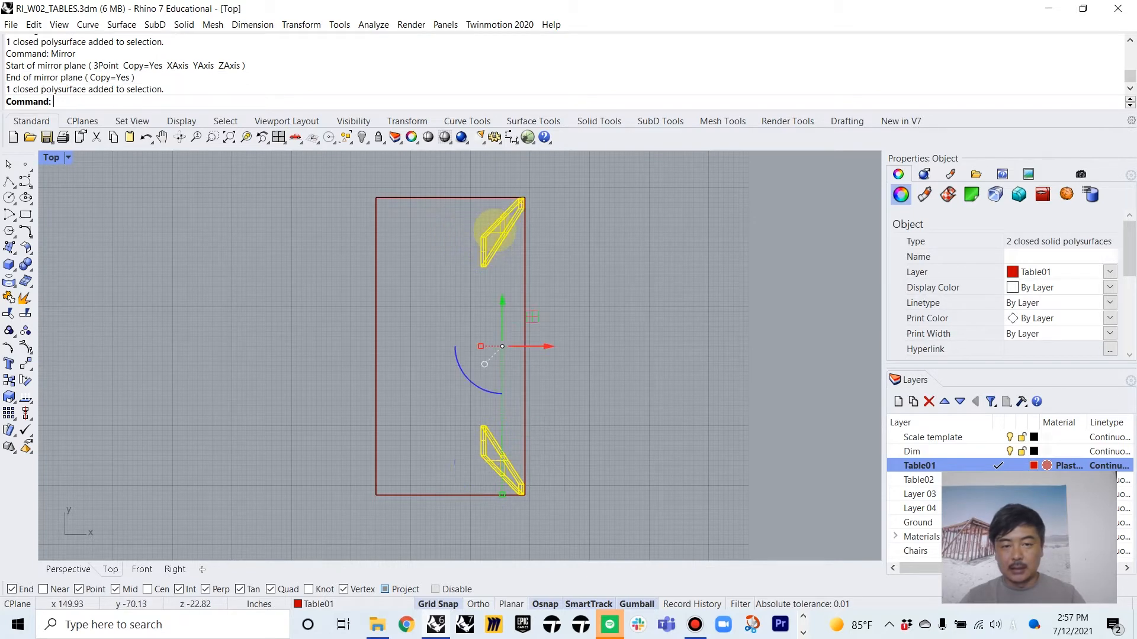
pyautogui.write('Mi')
pyautogui.press('Return')
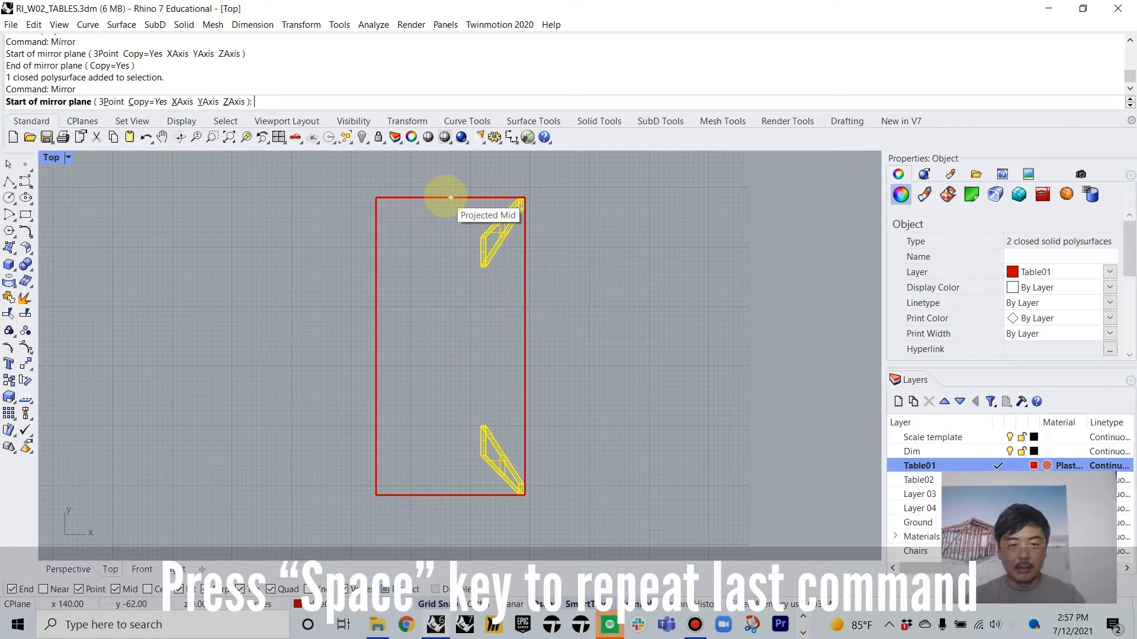
pyautogui.click(451, 197)
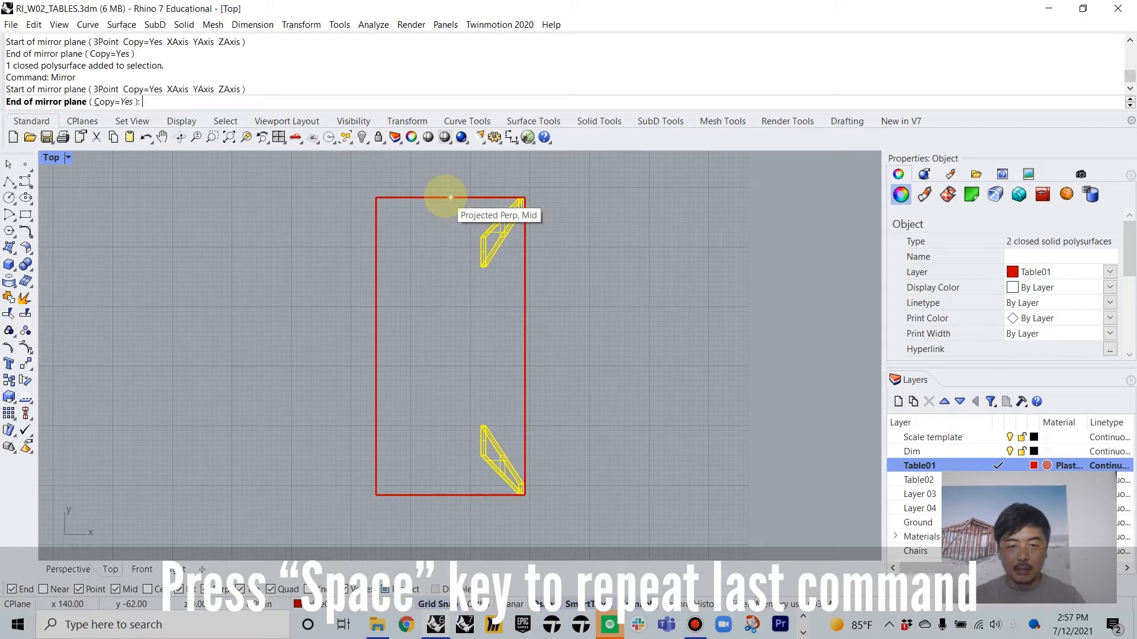
pyautogui.click(444, 413)
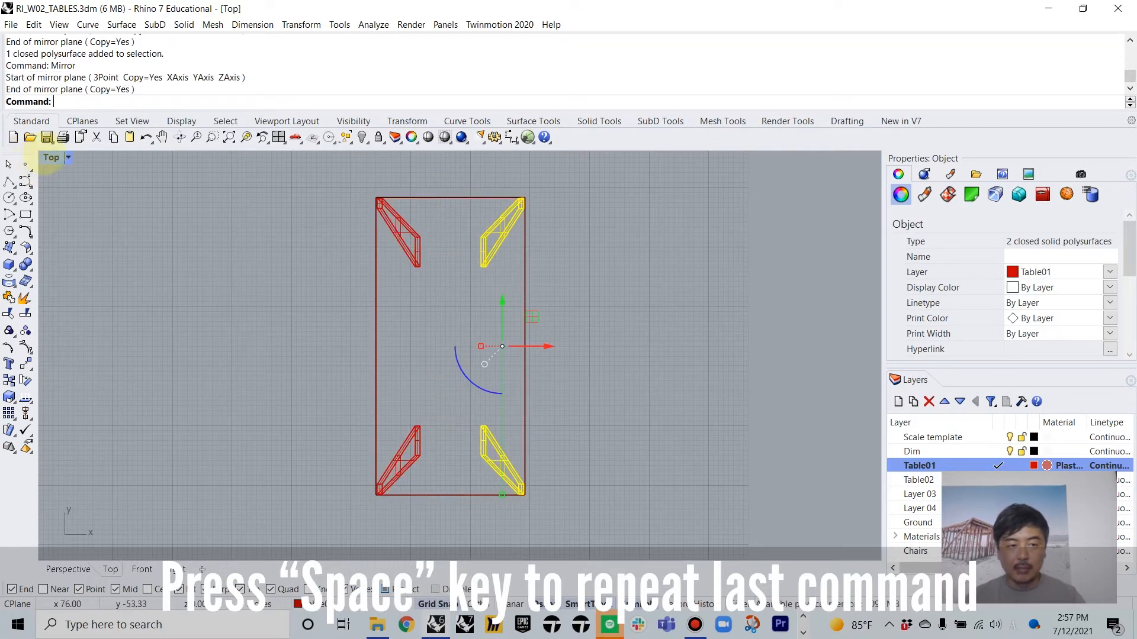
# Examine the finished four-legged red table from several angles in the maximized Perspective view
pyautogui.doubleClick(50, 159)
pyautogui.doubleClick(497, 159)
pyautogui.moveTo(515, 272); pyautogui.dragTo(426, 335, button='right')
pyautogui.press('Escape')
pyautogui.scroll(-5, 592, 279)
pyautogui.scroll(5, 556, 396)
pyautogui.moveTo(556, 396); pyautogui.dragTo(505, 350, button='right')
pyautogui.scroll(-5, 449, 391)
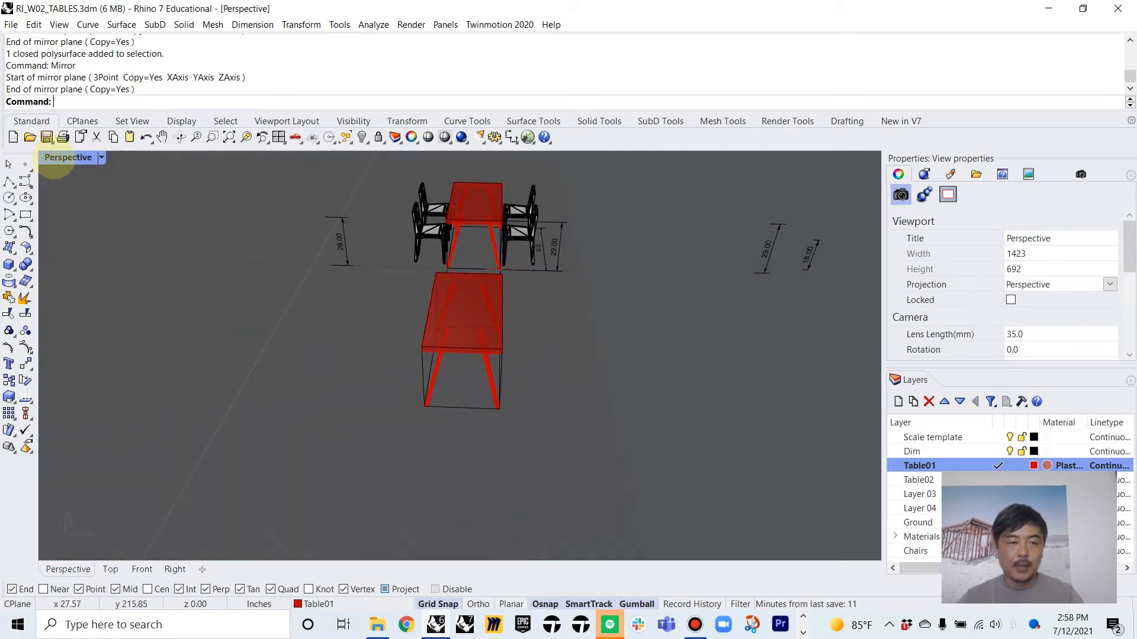
# Return to the four-viewport layout and show all hidden objects in the model
pyautogui.doubleClick(55, 157)
pyautogui.scroll(-5, 223, 228)
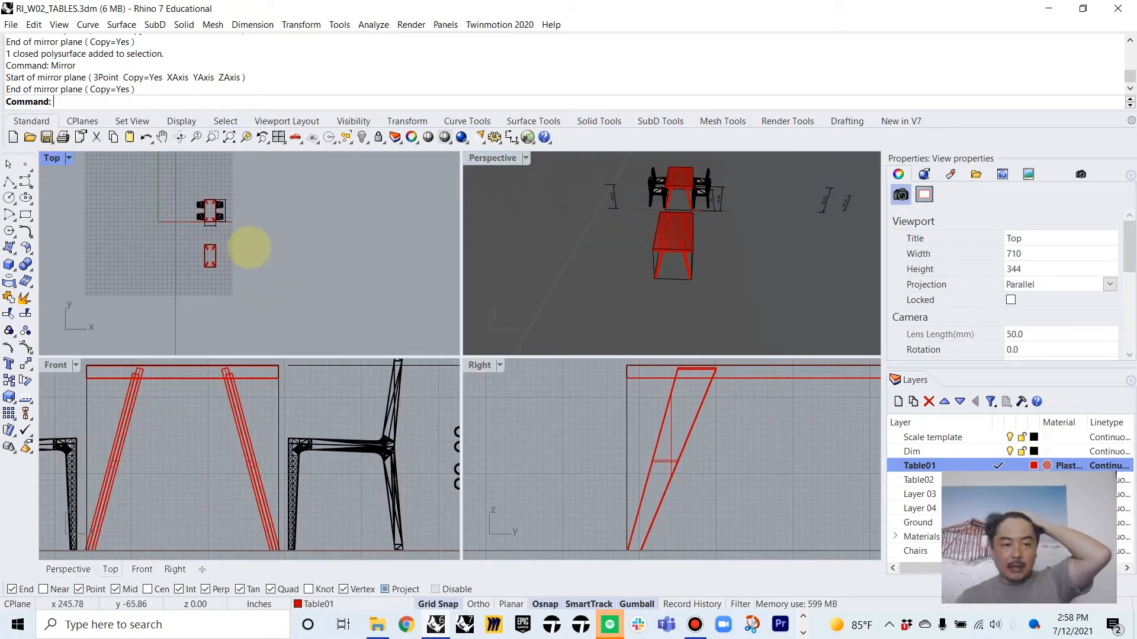
pyautogui.scroll(2, 240, 251)
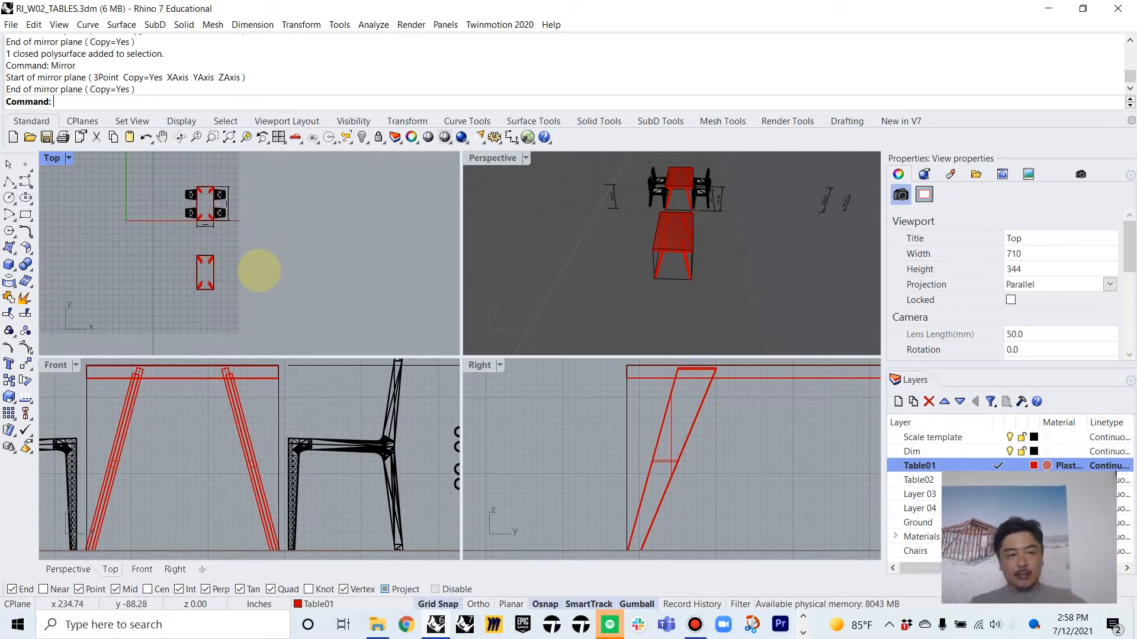
pyautogui.scroll(2, 255, 230)
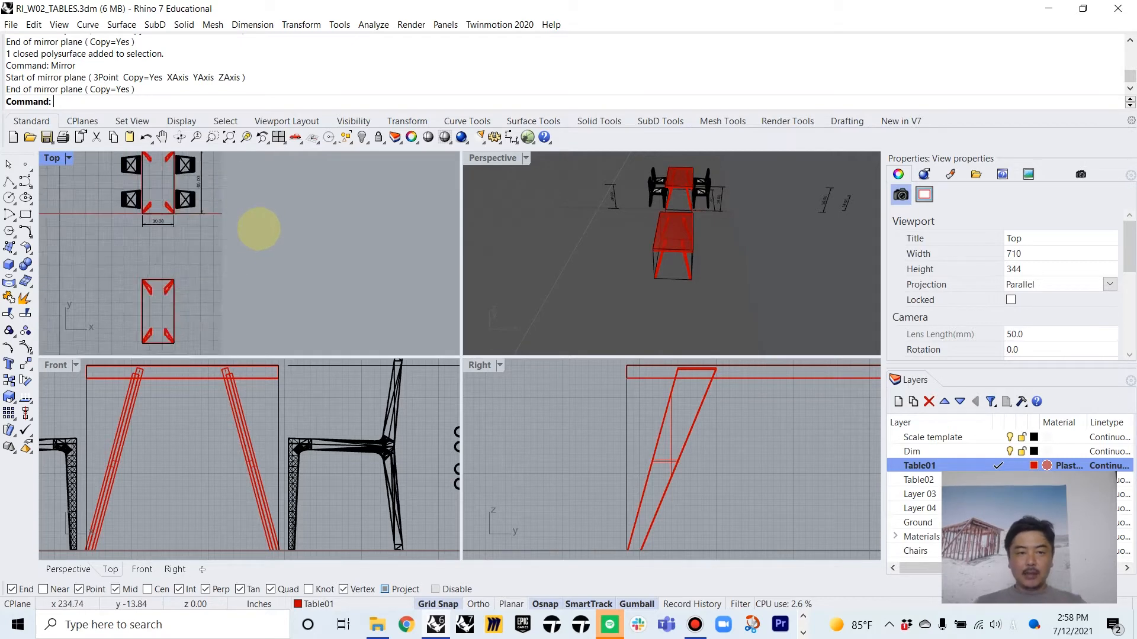
pyautogui.scroll(-2, 264, 229)
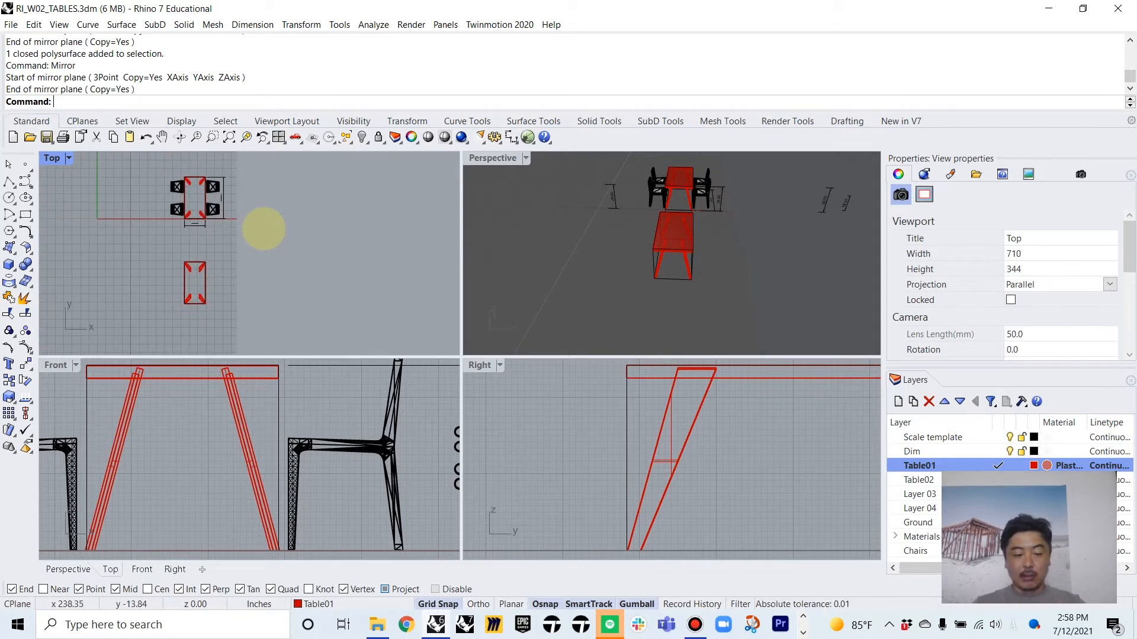
pyautogui.press('Tab')
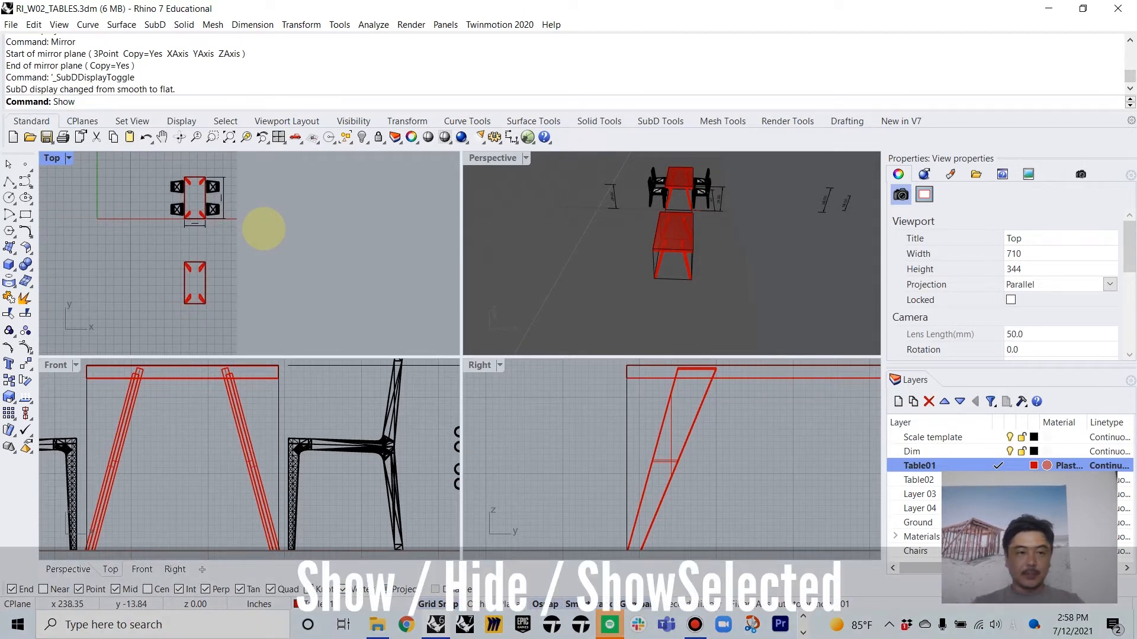
pyautogui.write('Show')
pyautogui.press('Return')
pyautogui.scroll(-3, 302, 379)
pyautogui.moveTo(299, 213); pyautogui.dragTo(311, 242, button='right')
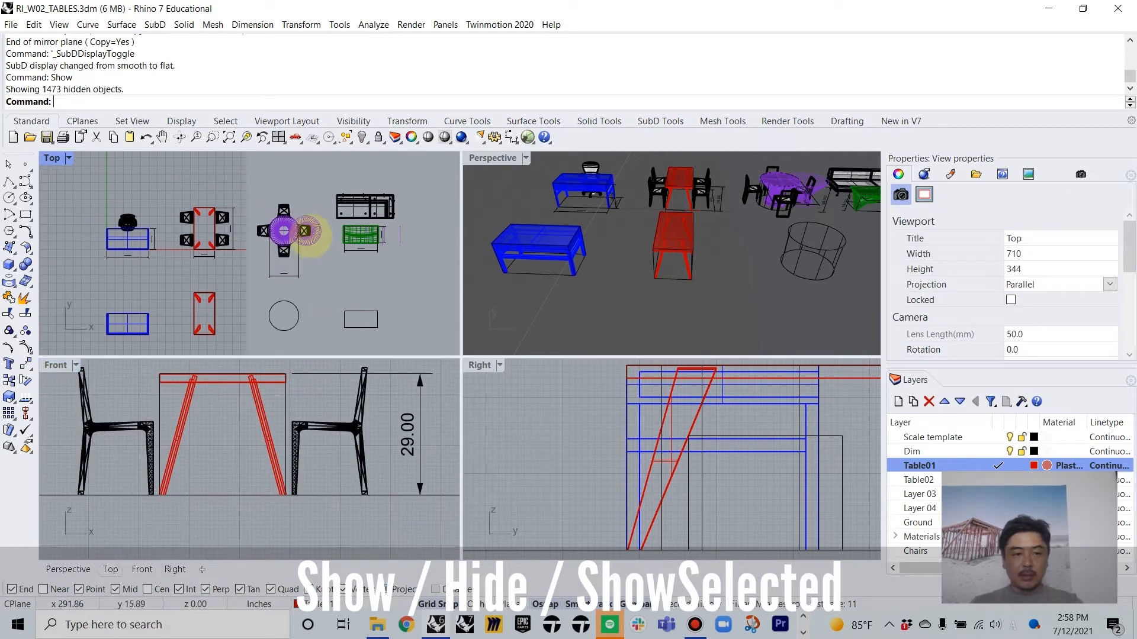
# Hide the blue desk and red dining table groups, including their chairs, dimensions and templates
pyautogui.scroll(2, 308, 236)
pyautogui.scroll(3, 288, 225)
pyautogui.scroll(-6, 325, 224)
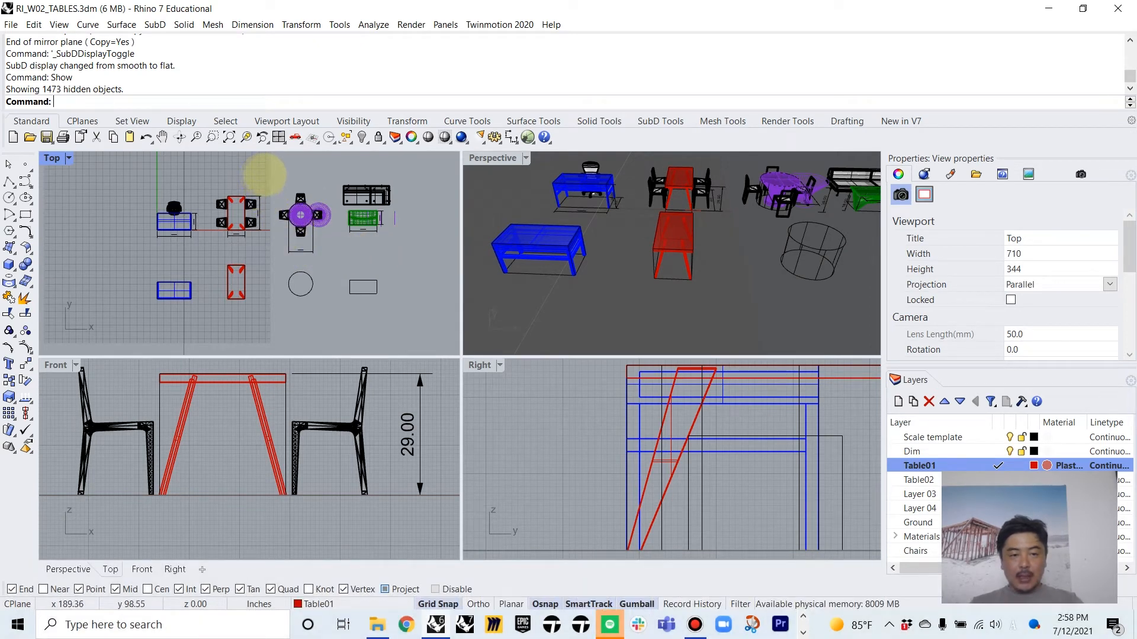
pyautogui.moveTo(119, 172); pyautogui.dragTo(271, 337)
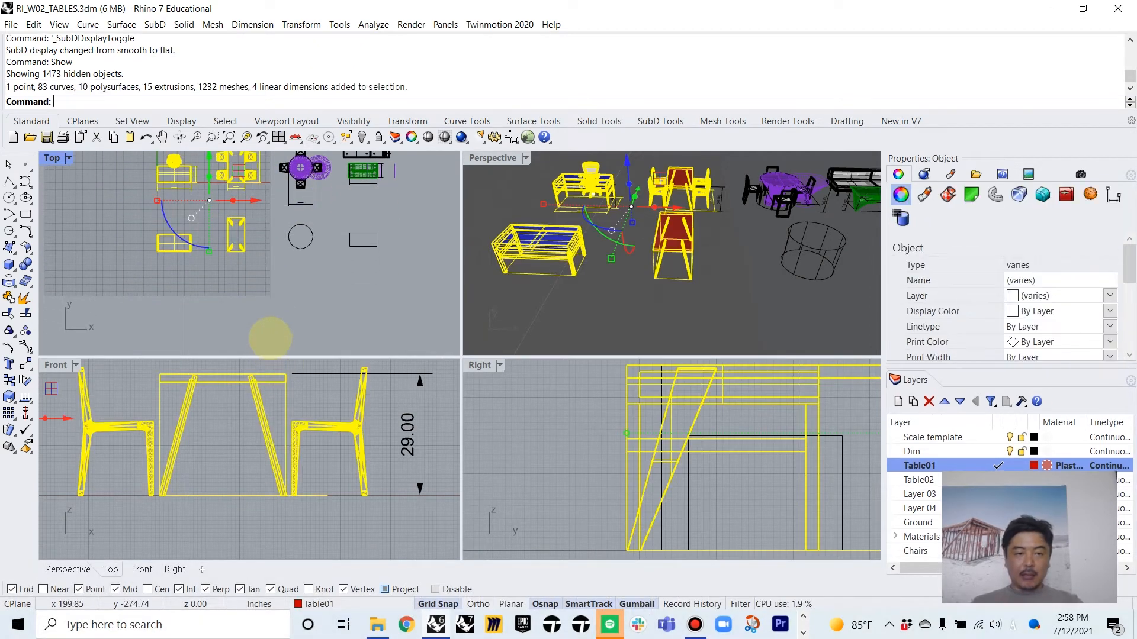
pyautogui.press('Return')
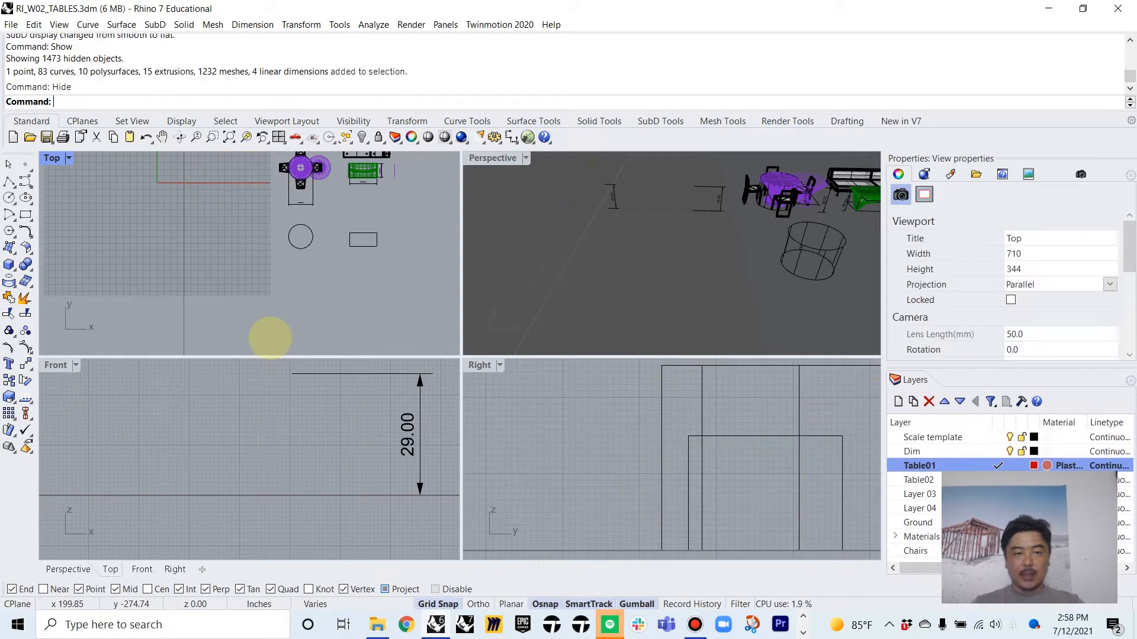
# Delete the sofa and green coffee table group with its template and dimensions, along with the stray curves nearby
pyautogui.moveTo(366, 137)
pyautogui.mouseDown(button='right')
pyautogui.moveTo(319, 228)
pyautogui.moveTo(289, 191)
pyautogui.moveTo(299, 155)
pyautogui.mouseUp(button='right')
pyautogui.moveTo(296, 158); pyautogui.dragTo(379, 333)
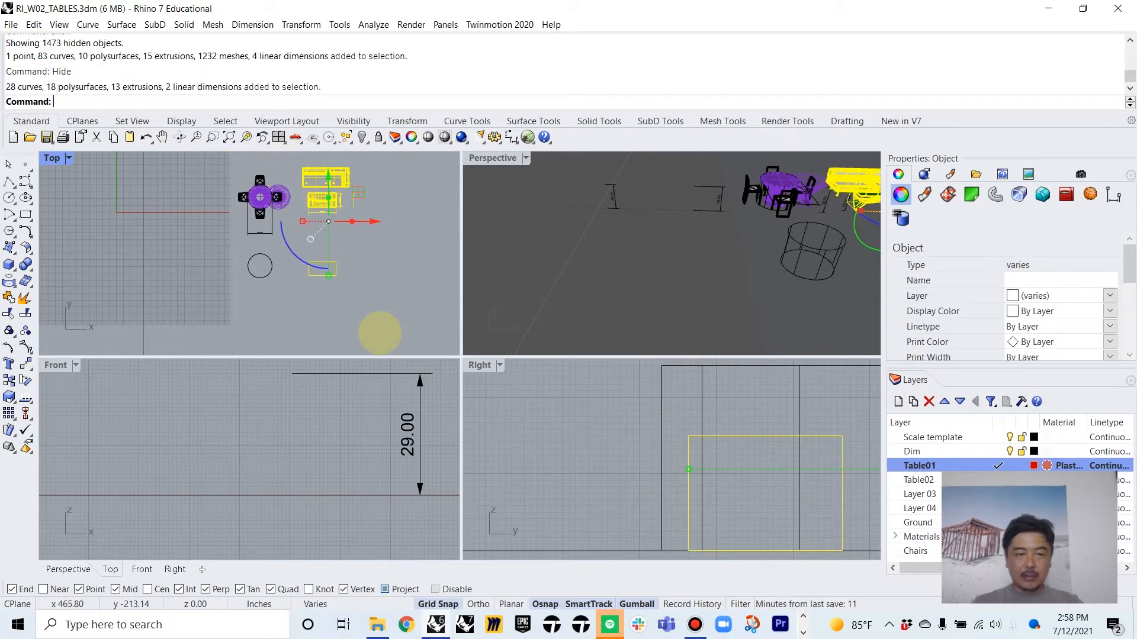
pyautogui.press('Delete')
pyautogui.scroll(3, 436, 248)
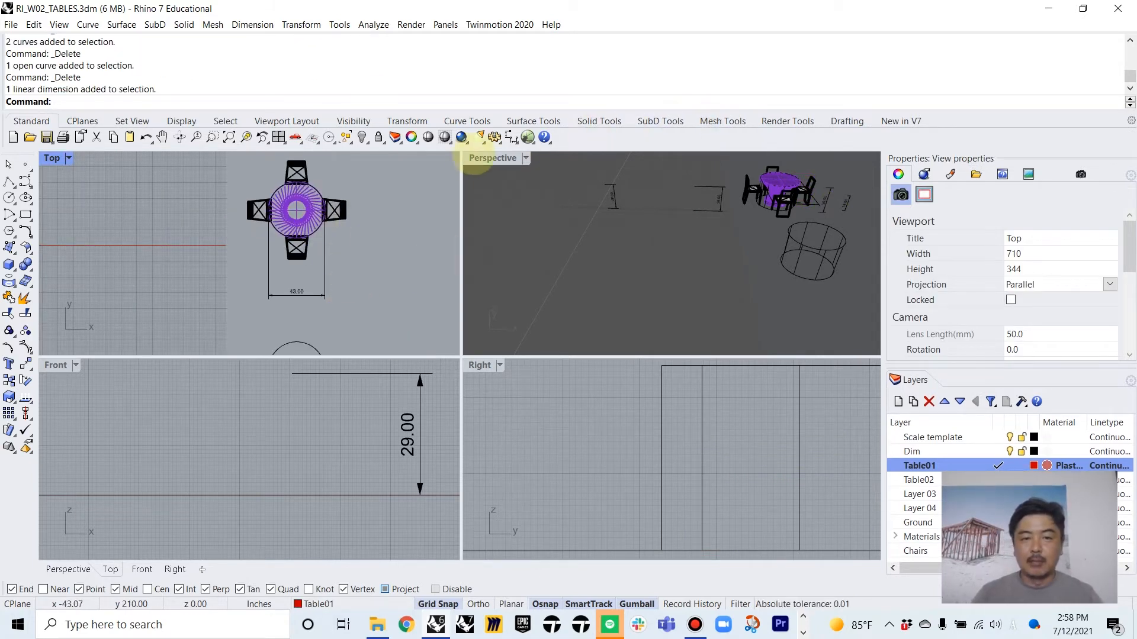
# Zoom all viewports to the purple round tabletop and orbit the maximized Perspective view to examine the table from the side
pyautogui.doubleClick(481, 159)
pyautogui.click(716, 222)
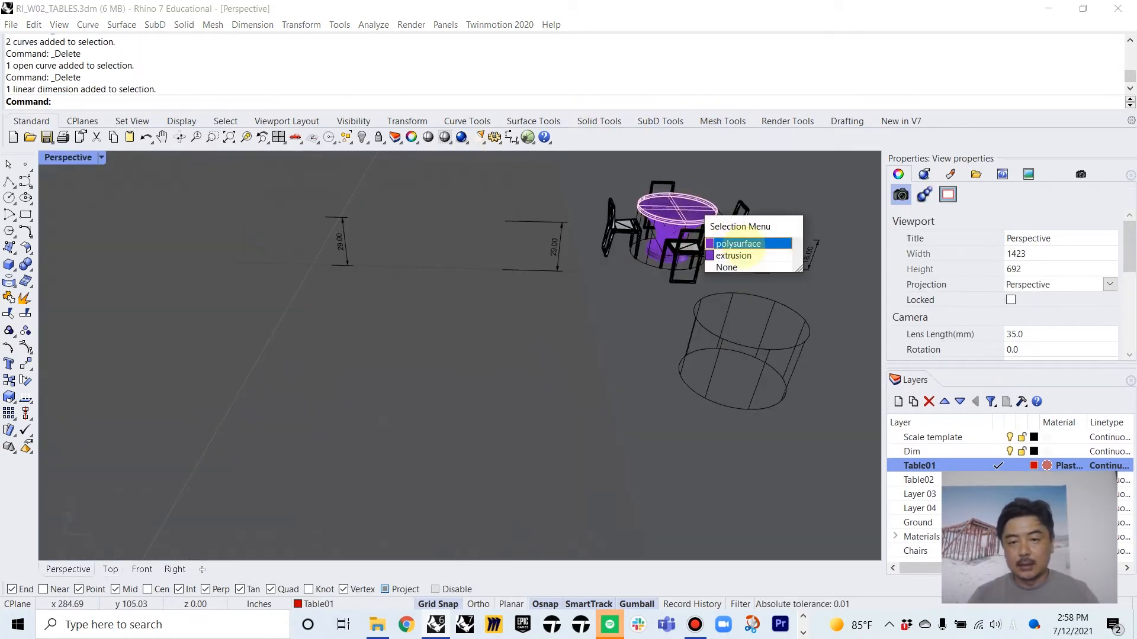
pyautogui.click(743, 243)
pyautogui.write('ZSA')
pyautogui.press('Return')
pyautogui.press('Escape')
pyautogui.moveTo(746, 225); pyautogui.dragTo(614, 284, button='right')
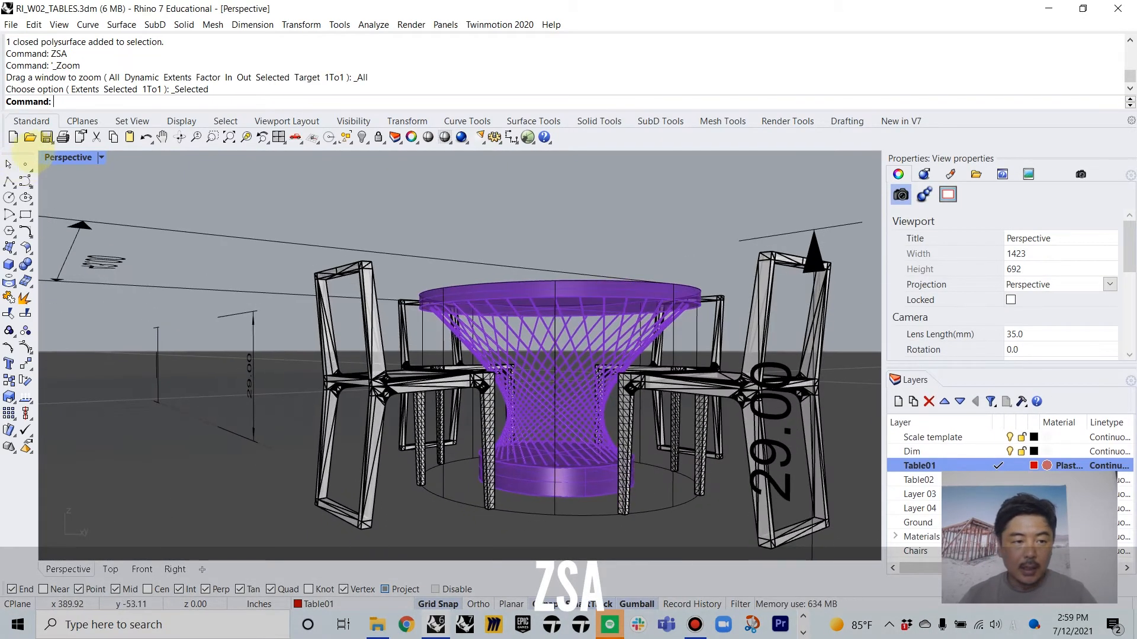
# Set the Perspective view to Rendered display and examine the round table's lattice base up close
pyautogui.click(101, 157)
pyautogui.click(147, 203)
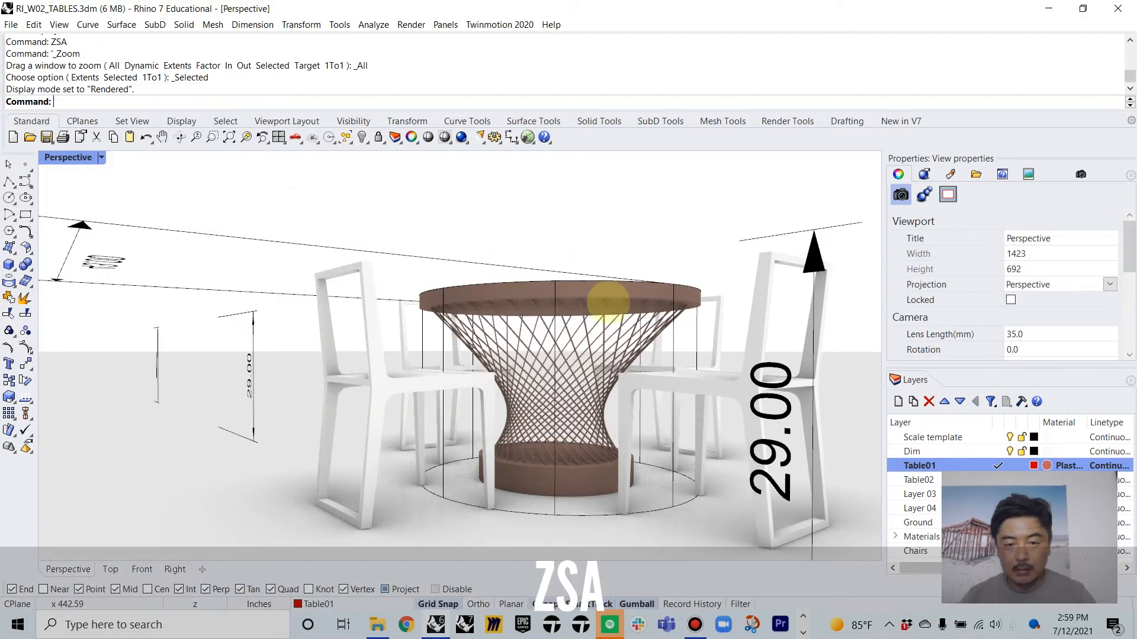
pyautogui.moveTo(604, 299); pyautogui.dragTo(520, 377, button='right')
pyautogui.scroll(8, 520, 377)
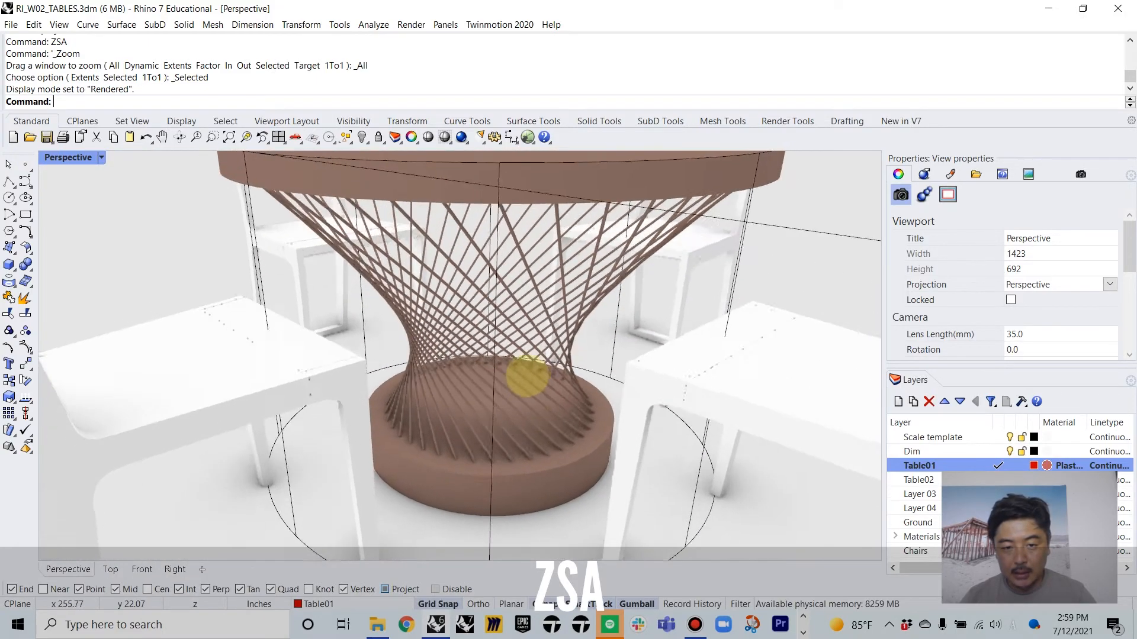
pyautogui.scroll(-8, 587, 328)
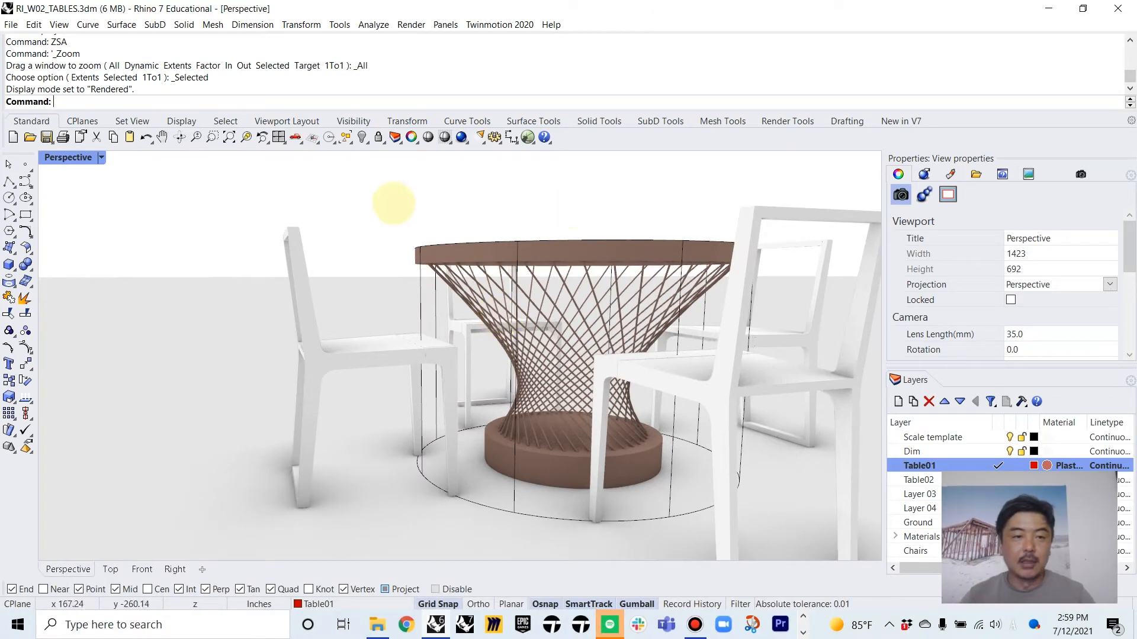
# Set the Perspective view back to Shaded in the four-viewport layout and zoom all views to the empty cylindrical scale template
pyautogui.doubleClick(83, 168)
pyautogui.click(295, 220)
pyautogui.scroll(-5, 302, 237)
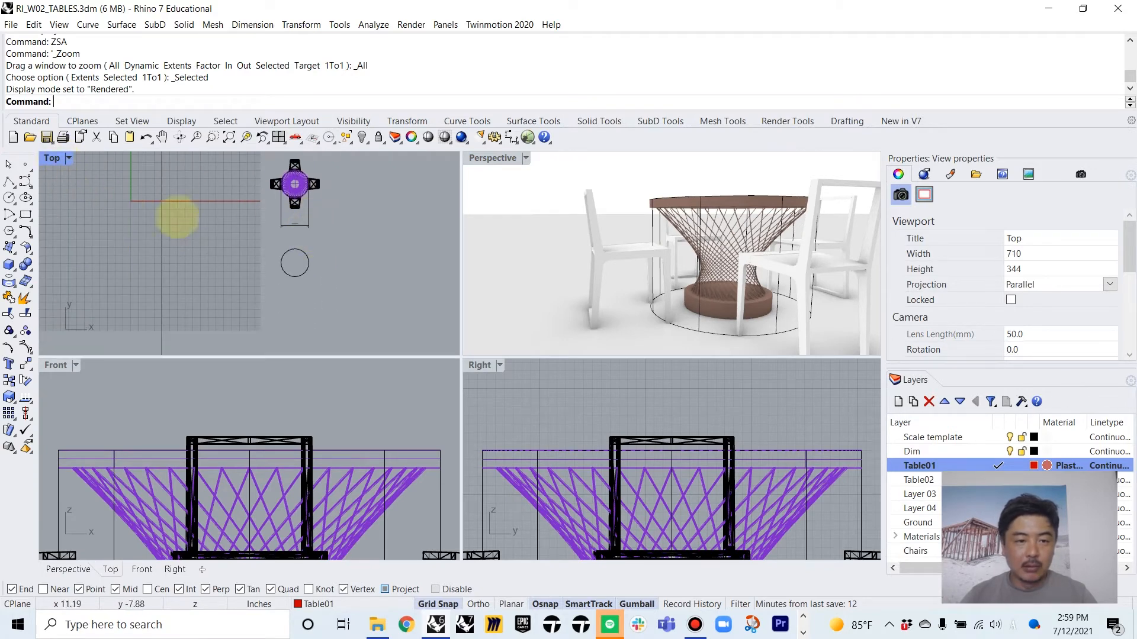
pyautogui.moveTo(255, 245); pyautogui.dragTo(409, 316)
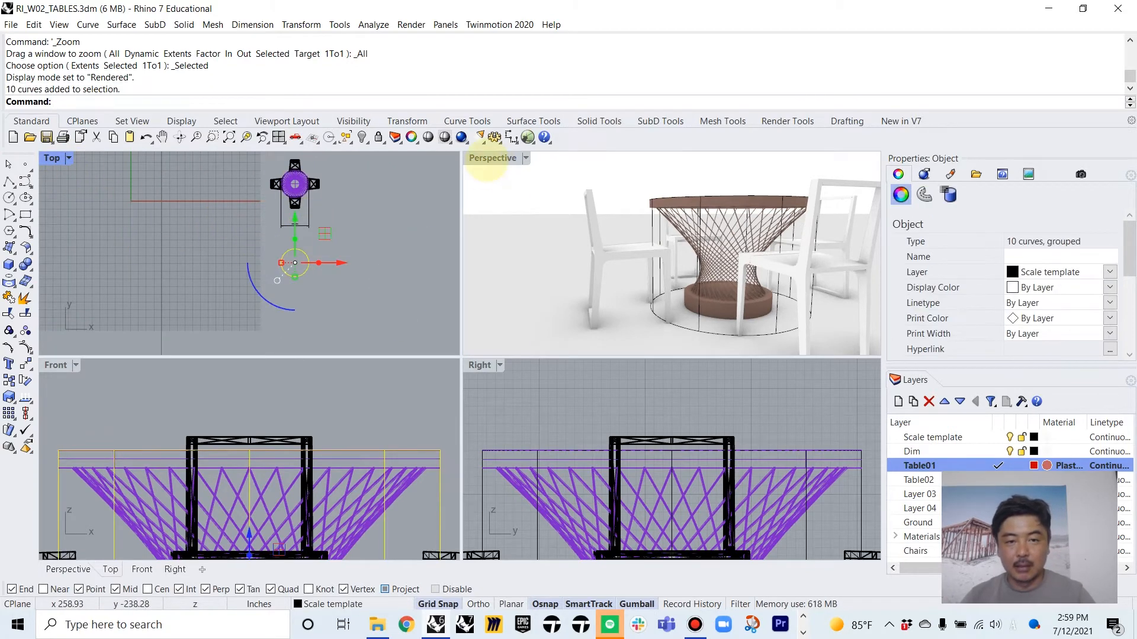
pyautogui.click(489, 160)
pyautogui.click(553, 187)
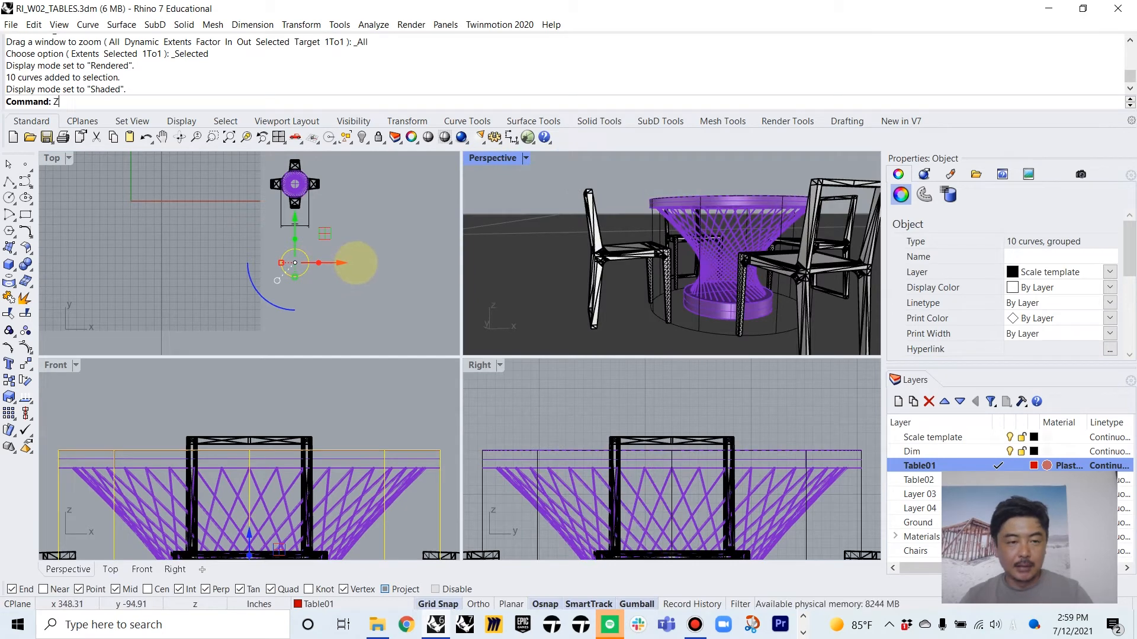
pyautogui.write('ZSA')
pyautogui.press('Return')
pyautogui.click(436, 245)
pyautogui.scroll(-3, 622, 266)
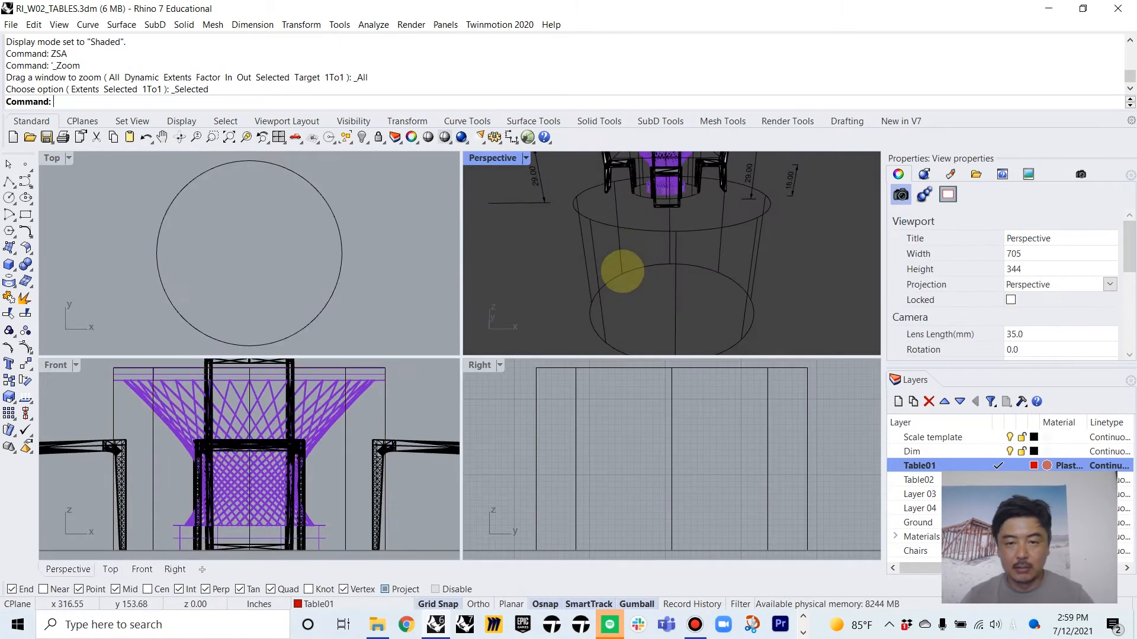
pyautogui.moveTo(699, 241); pyautogui.dragTo(485, 221, button='right')
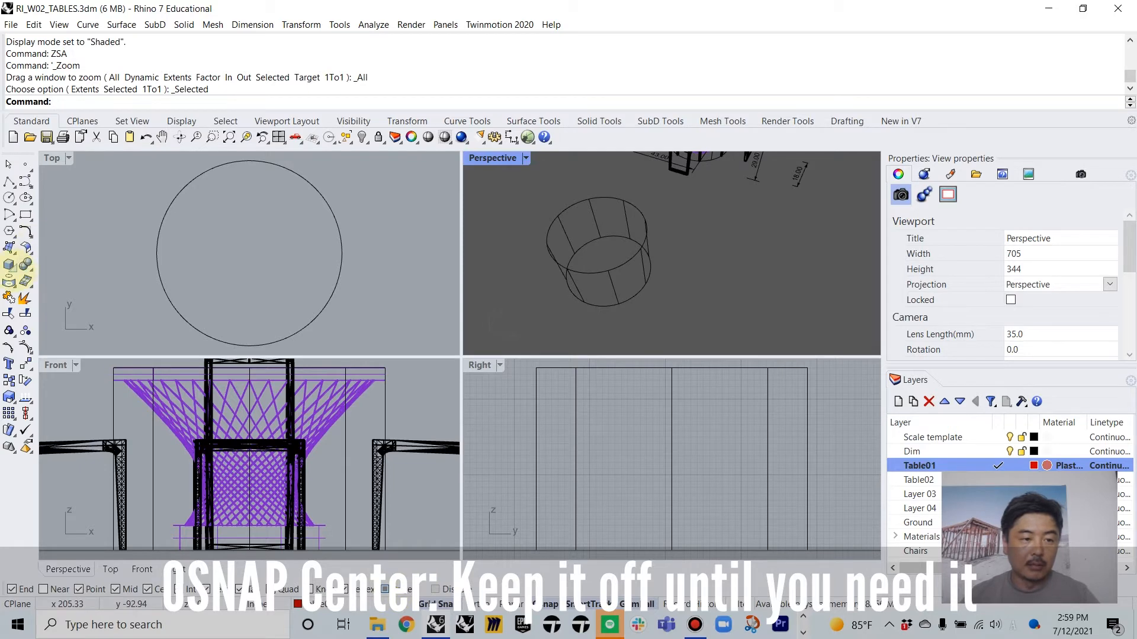
# Model a cylinder about 24 inches in diameter and 2 inches high, centred on the floor of the cylindrical template, as the table base
pyautogui.click(13, 267)
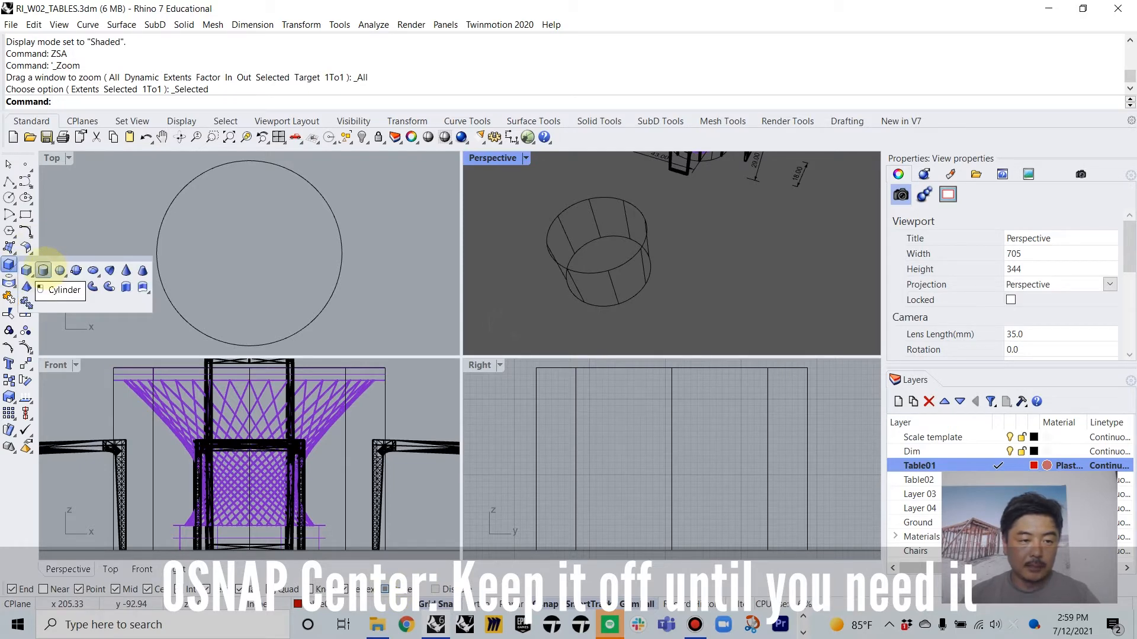
pyautogui.click(43, 270)
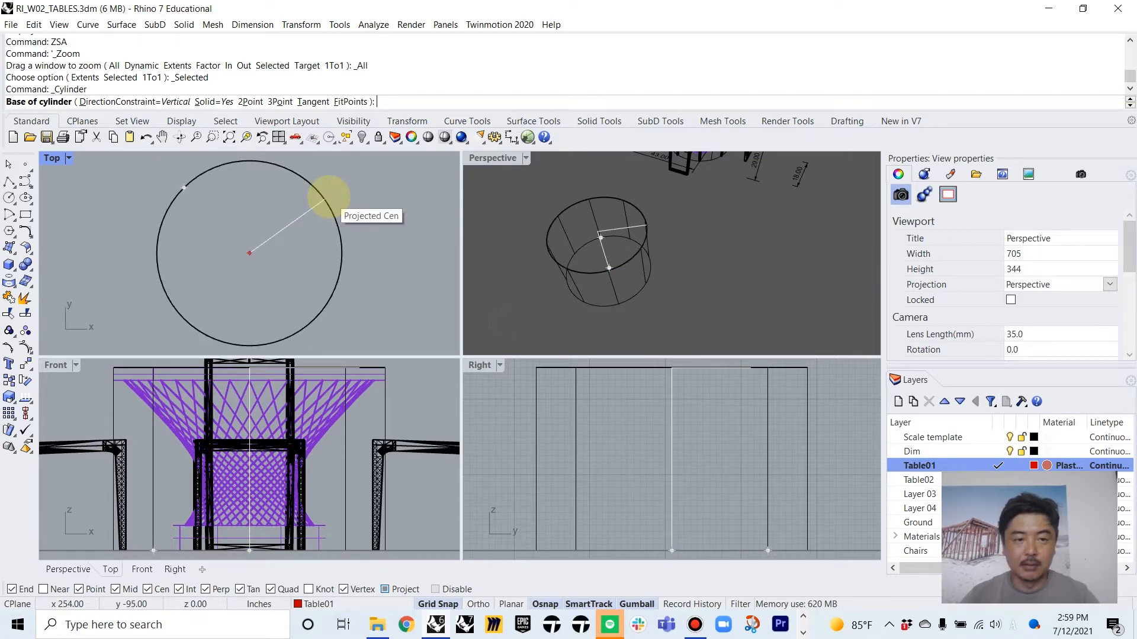
pyautogui.click(328, 199)
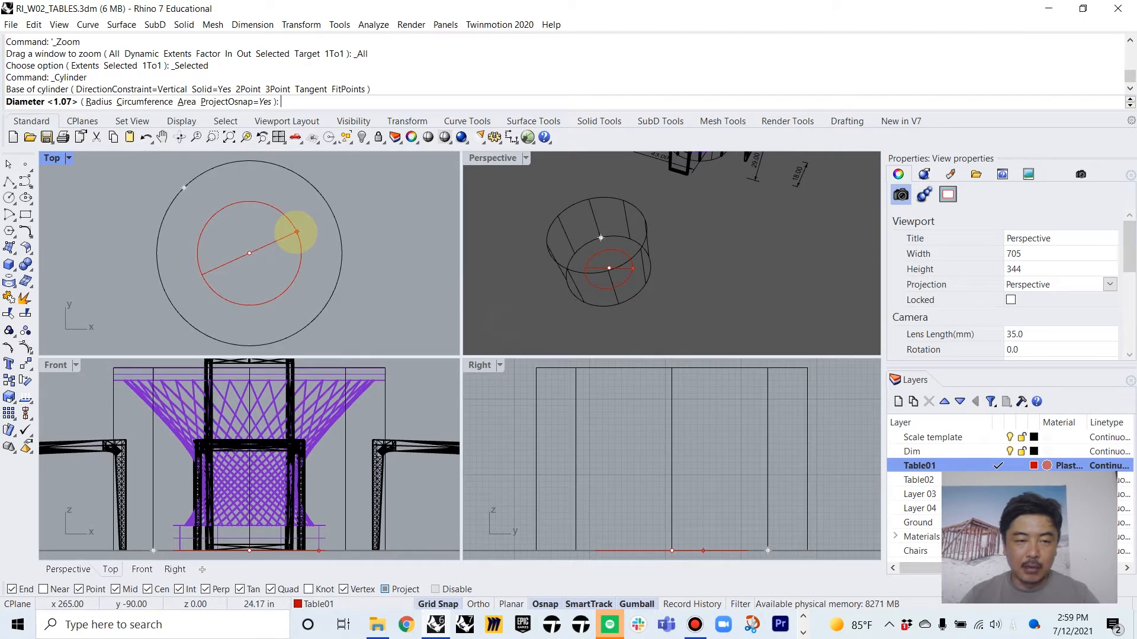
pyautogui.click(297, 232)
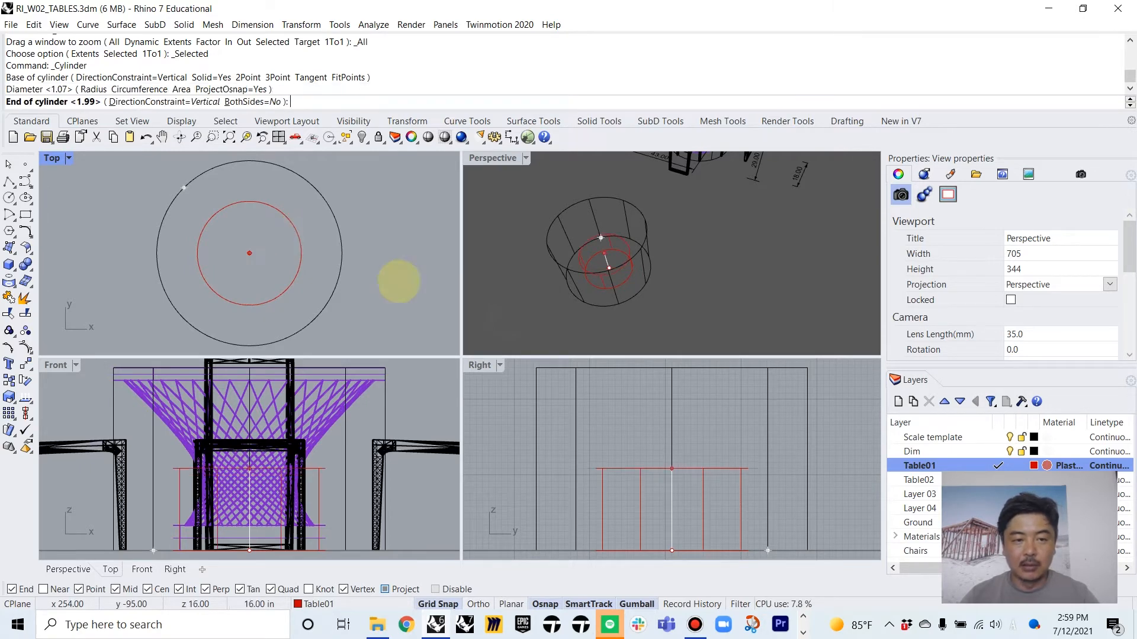
pyautogui.scroll(4, 705, 509)
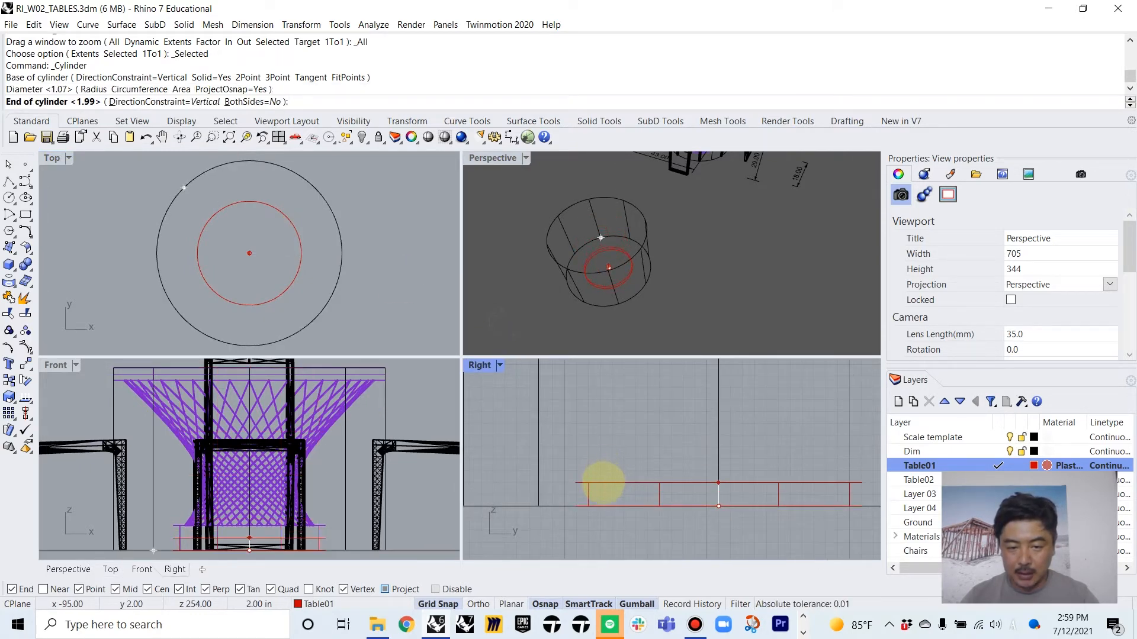
pyautogui.click(601, 478)
# Model a second cylinder, 2 inches high, concentric with the base disc and as wide as the template circle
pyautogui.rightClick(289, 203)
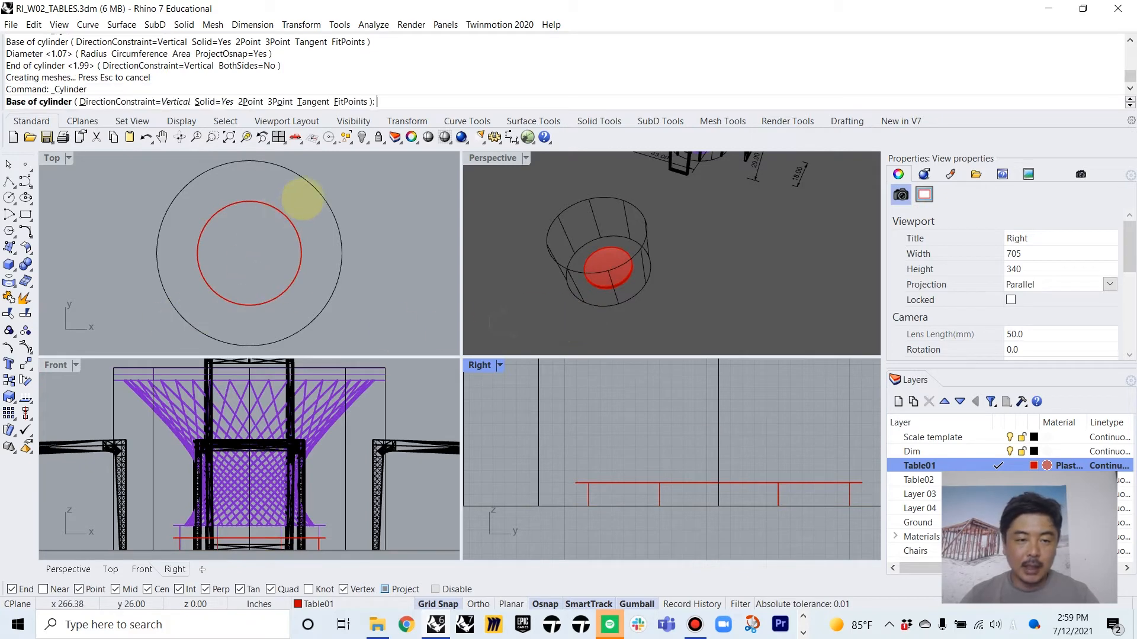
pyautogui.click(314, 188)
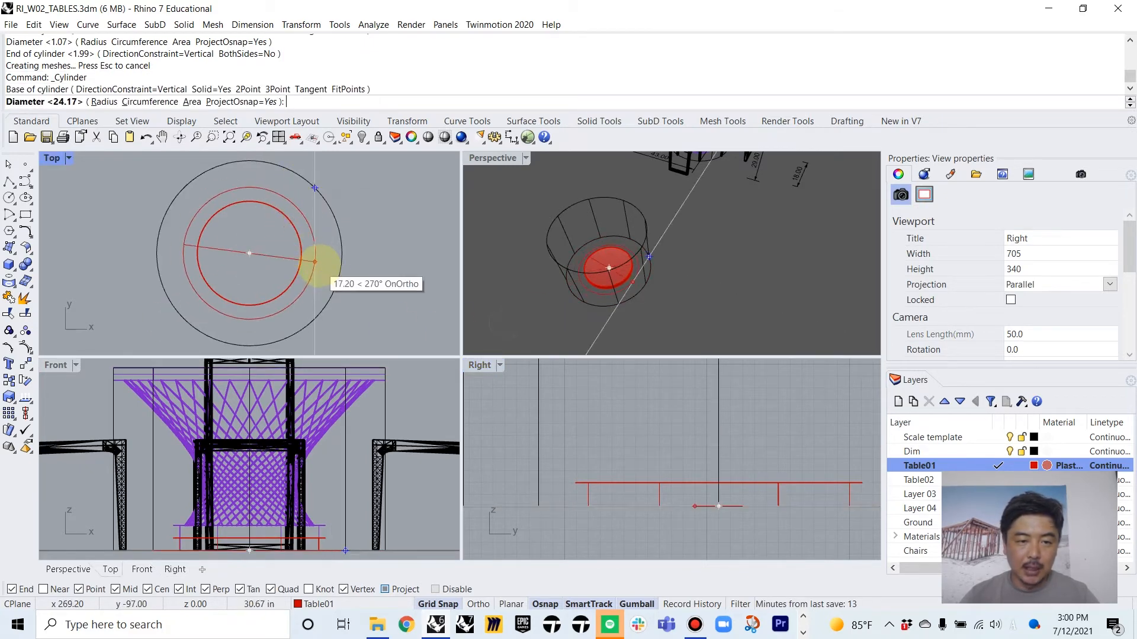
pyautogui.click(337, 254)
pyautogui.click(601, 481)
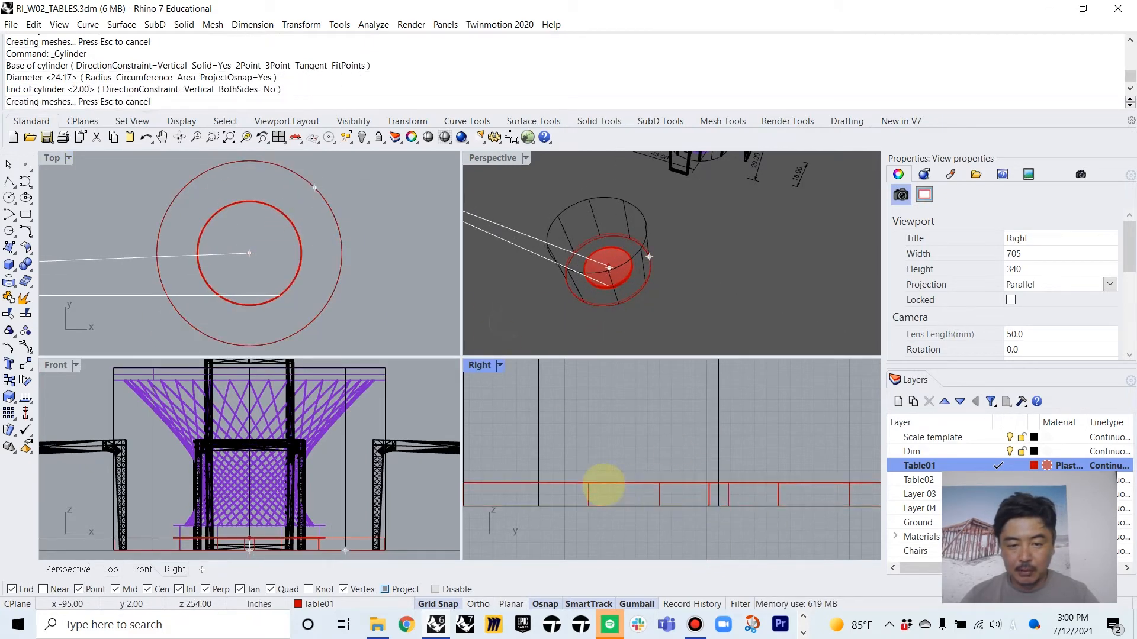
# Move the wide cylinder up to the top of the template as the tabletop and check it in the maximized Perspective view
pyautogui.scroll(-3, 577, 476)
pyautogui.click(651, 459)
pyautogui.moveTo(685, 453); pyautogui.dragTo(685, 385)
pyautogui.click(380, 236)
pyautogui.moveTo(679, 312); pyautogui.dragTo(533, 155, button='right')
pyautogui.doubleClick(483, 159)
pyautogui.moveTo(513, 348); pyautogui.dragTo(542, 361, button='right')
pyautogui.scroll(-5, 545, 316)
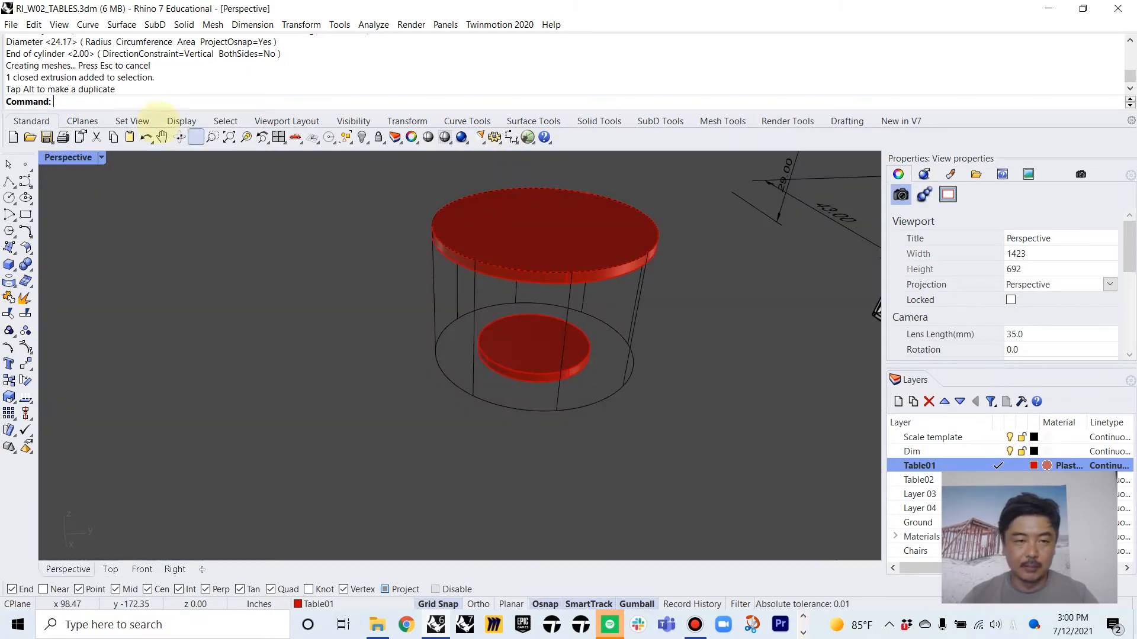
pyautogui.doubleClick(74, 157)
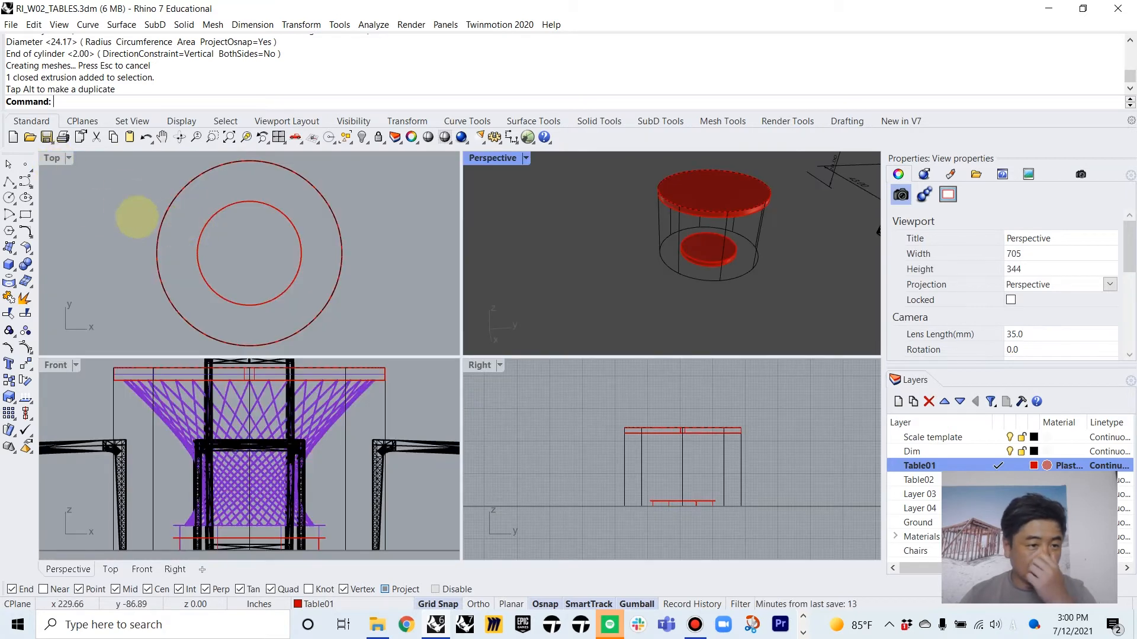
# Draw a circle about 11.2 inches in radius, concentric with the base disc and slightly inside its edge
pyautogui.click(9, 197)
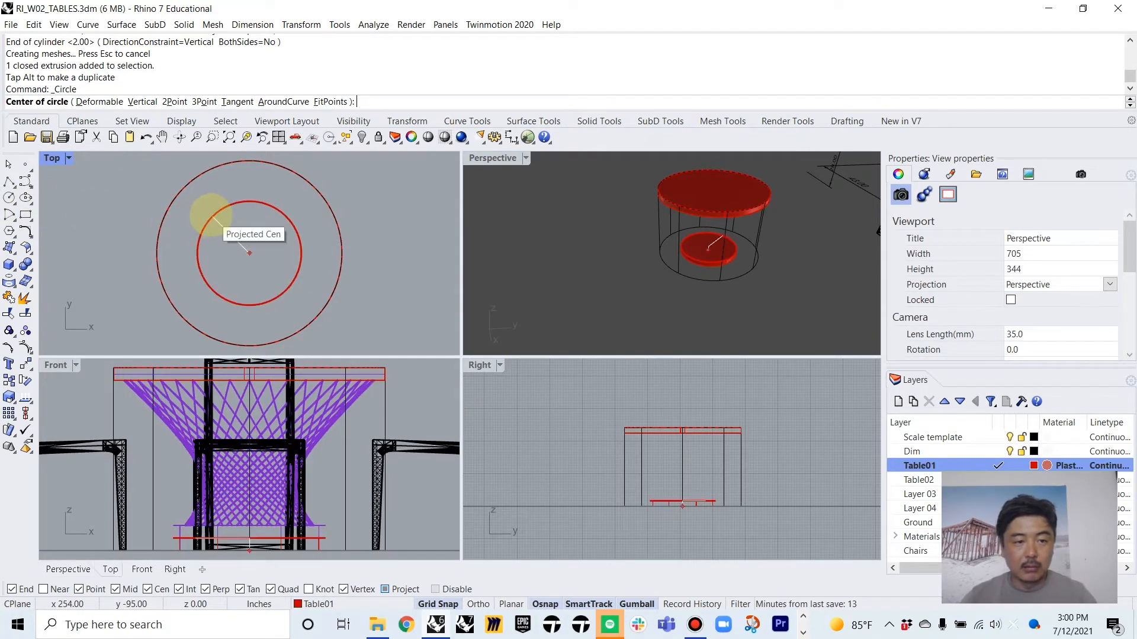
pyautogui.click(207, 222)
pyautogui.scroll(2, 287, 214)
pyautogui.scroll(3, 272, 220)
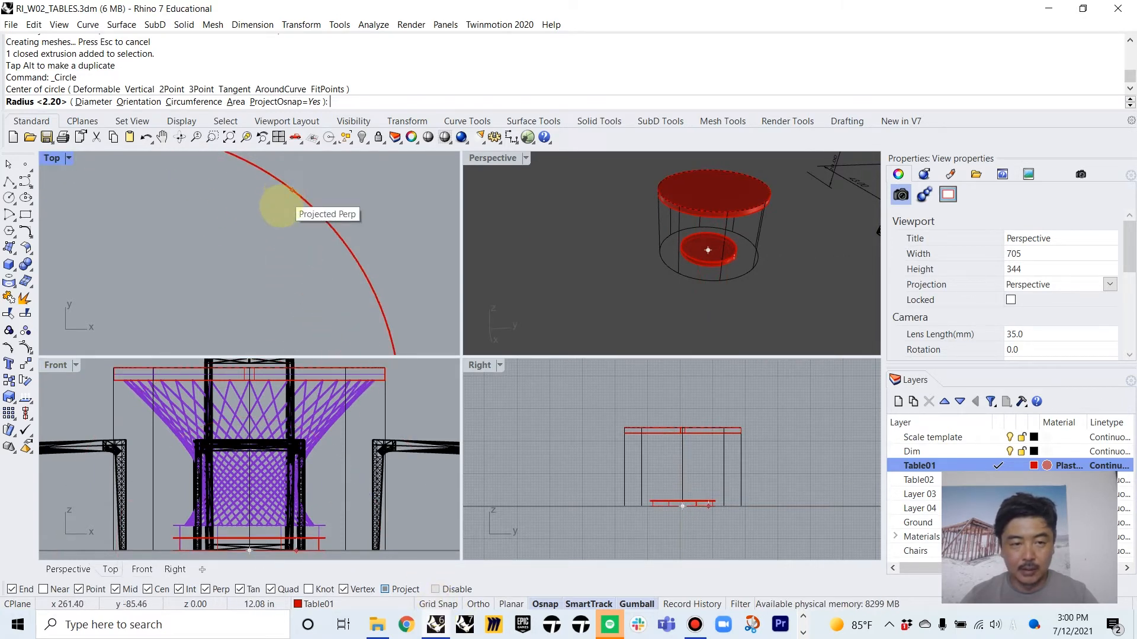
pyautogui.click(284, 214)
pyautogui.scroll(-4, 285, 217)
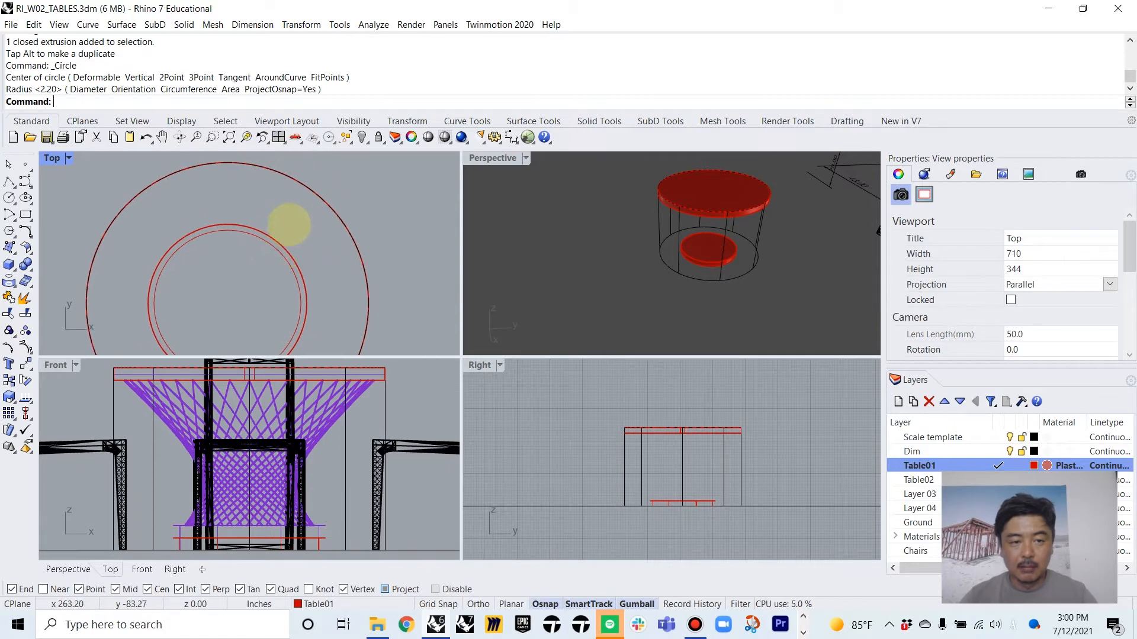
# Draw another concentric circle slightly inside the tabletop's edge and check both circles in the maximized Top view
pyautogui.press('Return')
pyautogui.click(323, 177)
pyautogui.scroll(3, 317, 178)
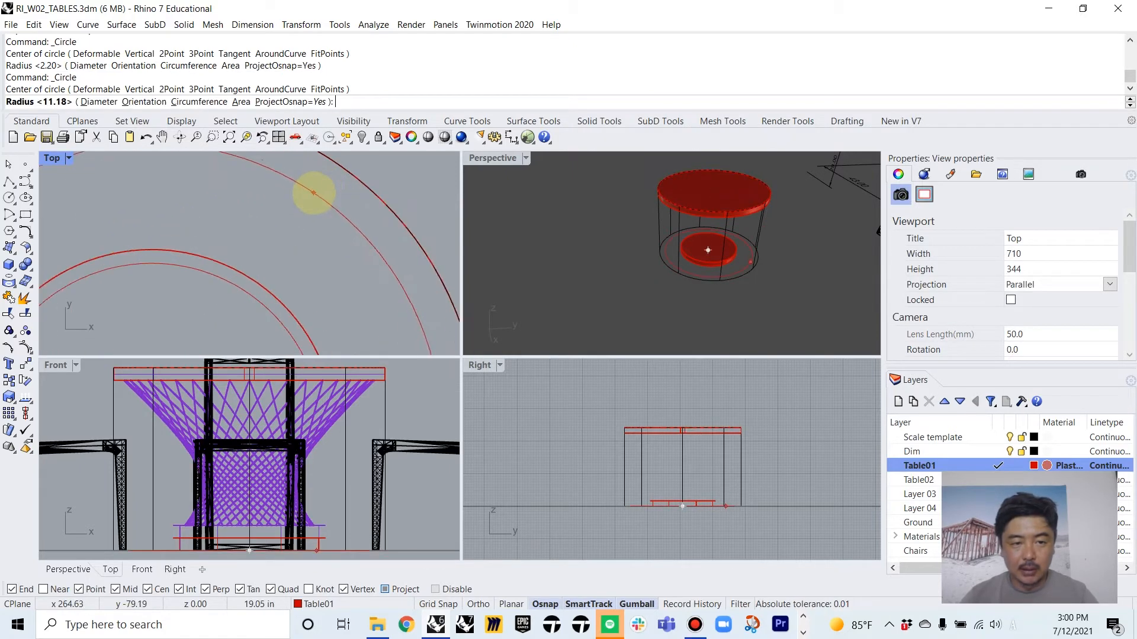
pyautogui.click(243, 189)
pyautogui.doubleClick(52, 158)
pyautogui.scroll(-4, 394, 240)
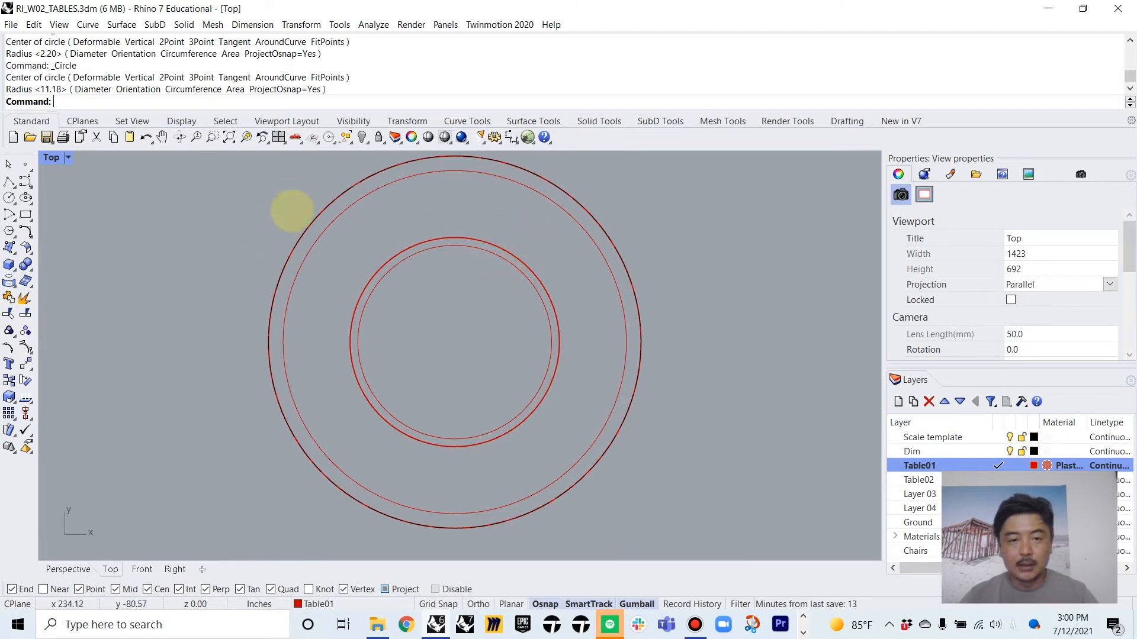
pyautogui.doubleClick(53, 158)
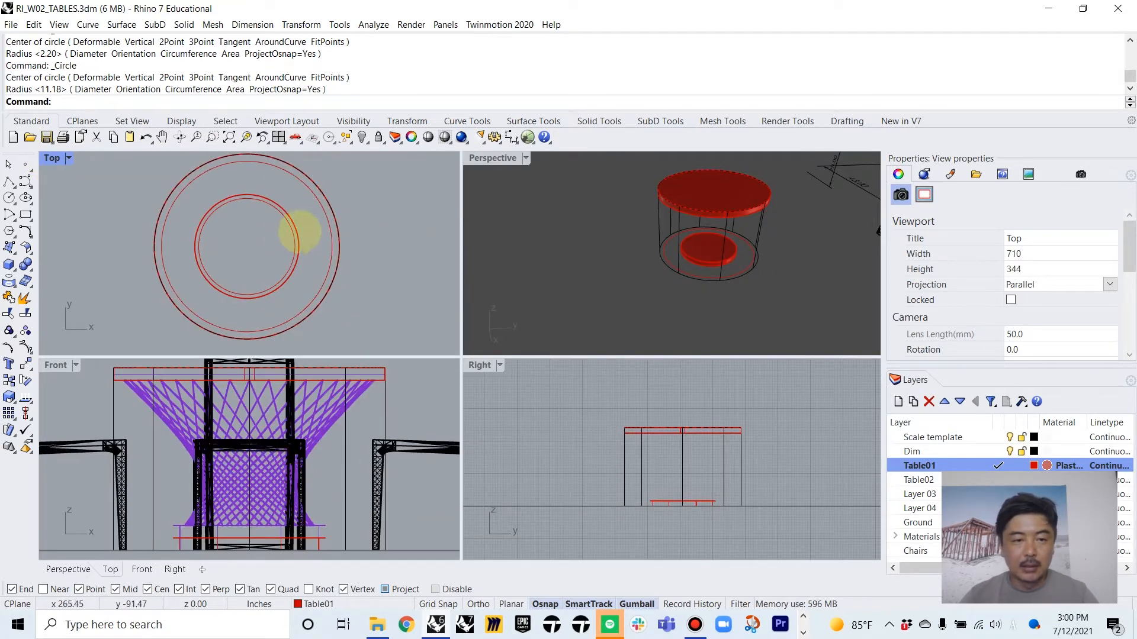
# Turn on Grid Snap and move the larger inner circle up to the underside of the tabletop
pyautogui.click(332, 243)
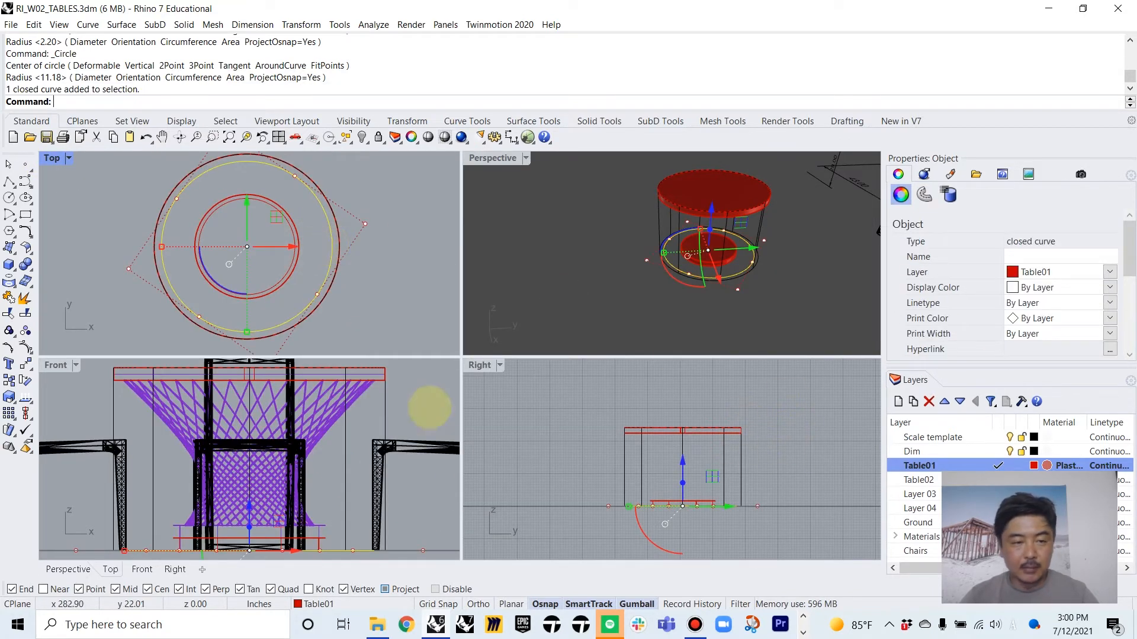
pyautogui.click(438, 604)
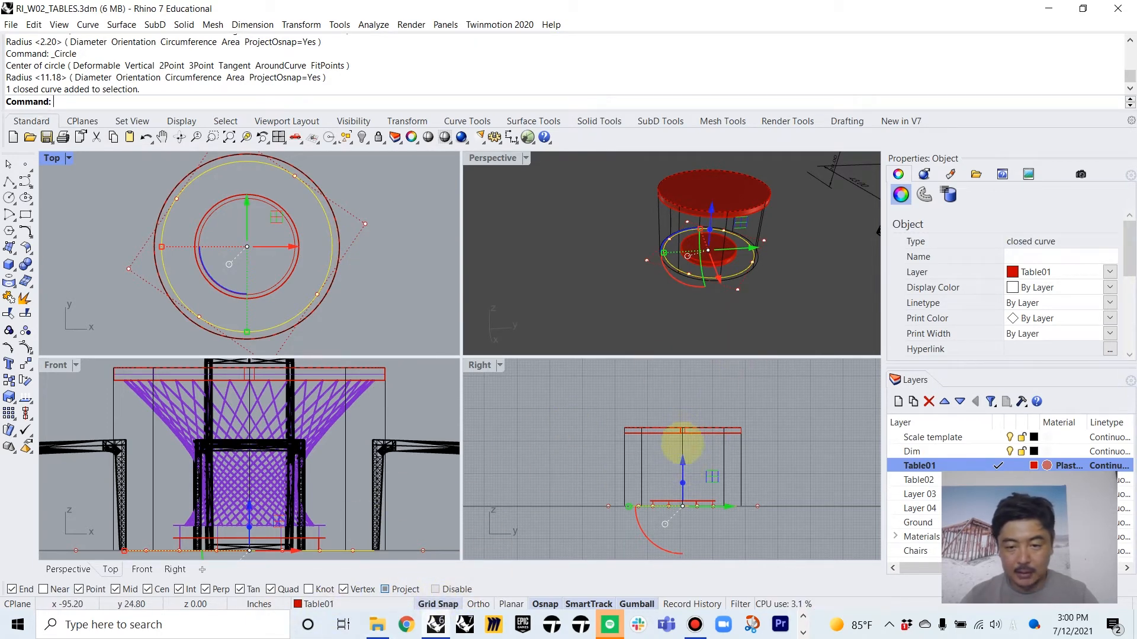
pyautogui.moveTo(684, 460); pyautogui.dragTo(680, 385)
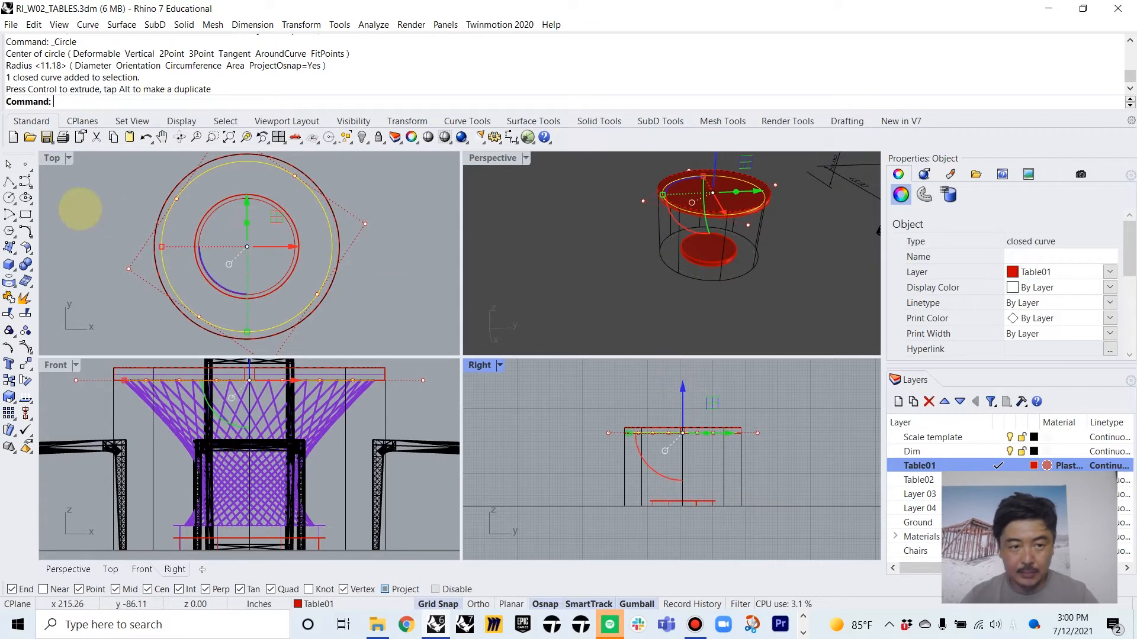
# Move the smaller inner circle up 2 inches onto the top face of the base disc
pyautogui.click(255, 199)
pyautogui.moveTo(685, 473)
pyautogui.mouseDown()
pyautogui.moveTo(684, 452)
pyautogui.moveTo(682, 468)
pyautogui.mouseUp()
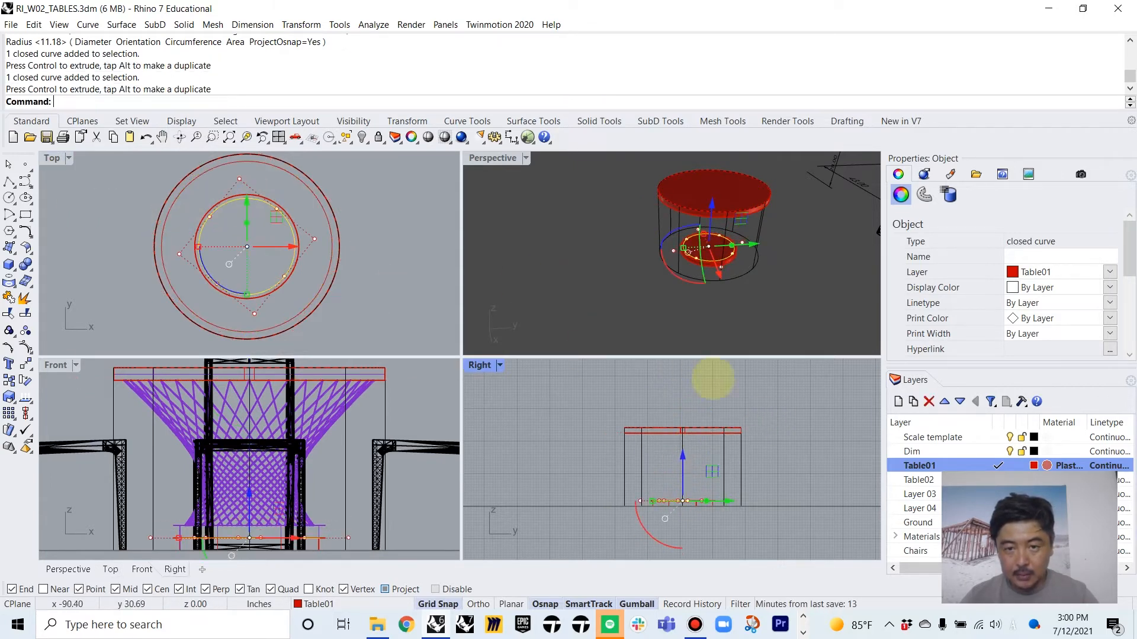
pyautogui.click(764, 234)
# Examine the placement of the tabletop and base circles from below and from the side in the maximized Perspective view
pyautogui.doubleClick(484, 158)
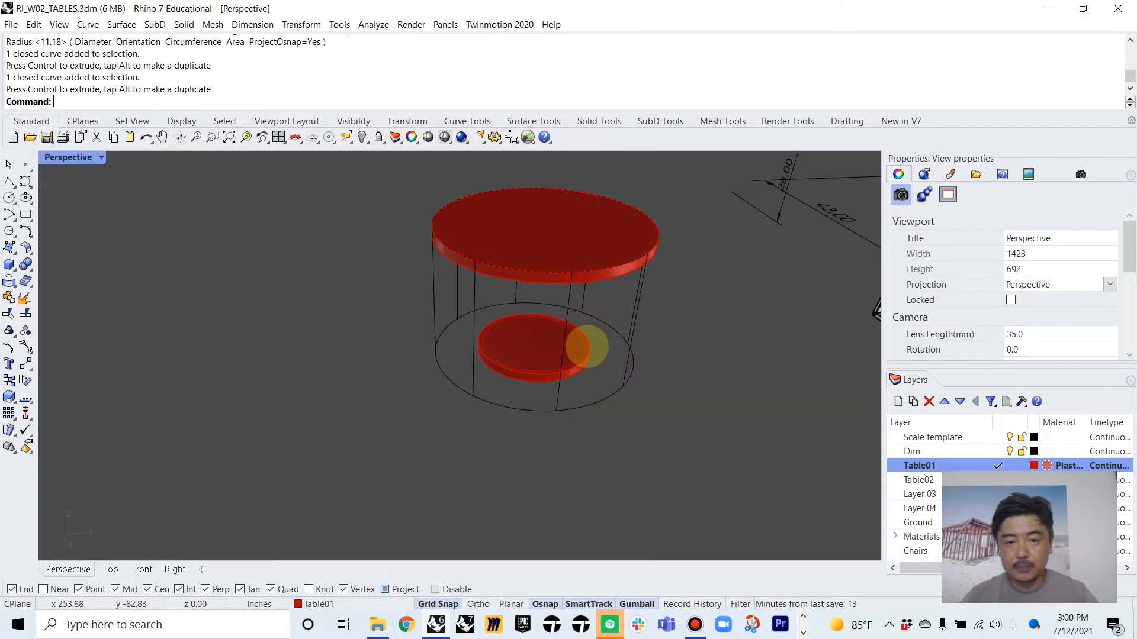
pyautogui.scroll(10, 583, 347)
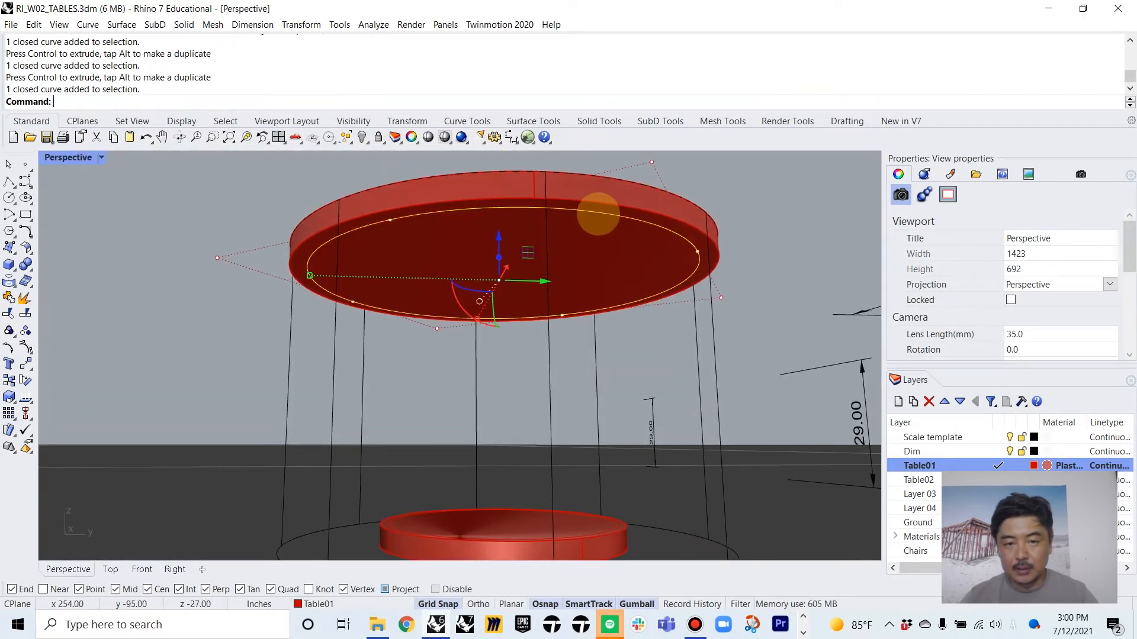
pyautogui.click(598, 213)
pyautogui.scroll(-3, 601, 259)
pyautogui.moveTo(596, 297); pyautogui.dragTo(607, 342, button='right')
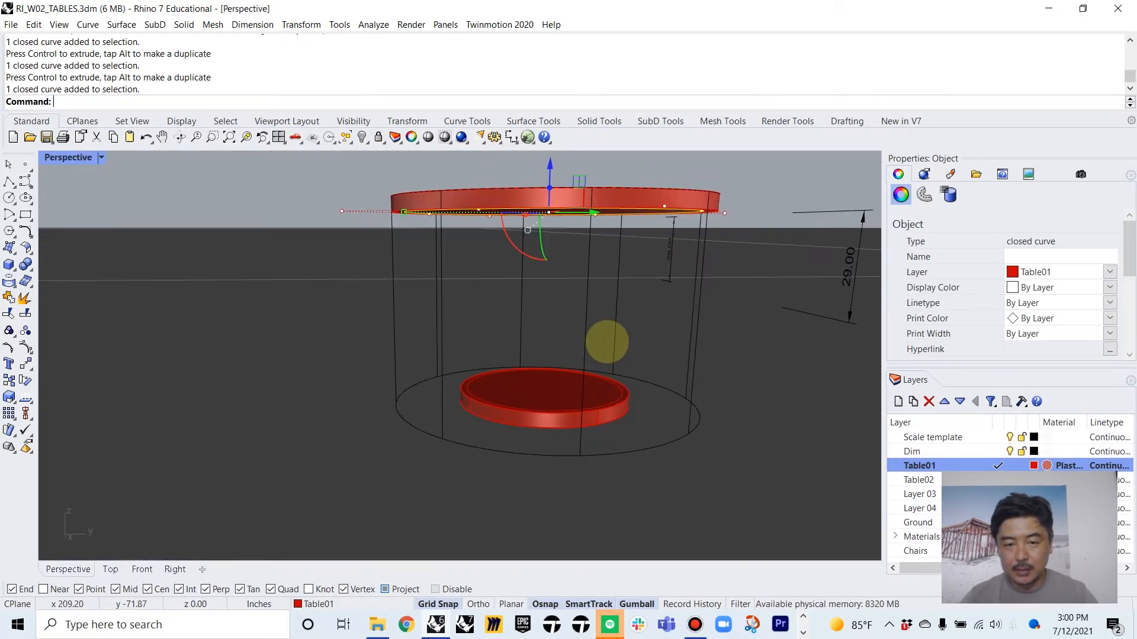
pyautogui.click(602, 385)
pyautogui.click(689, 320)
pyautogui.moveTo(690, 321); pyautogui.dragTo(624, 311, button='right')
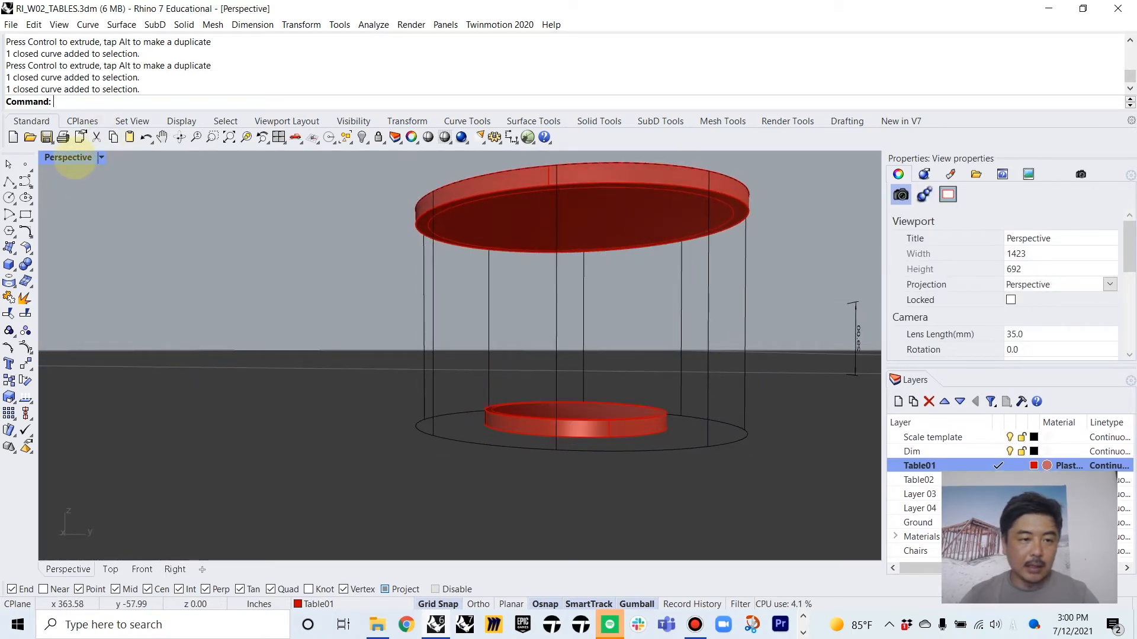
pyautogui.doubleClick(68, 157)
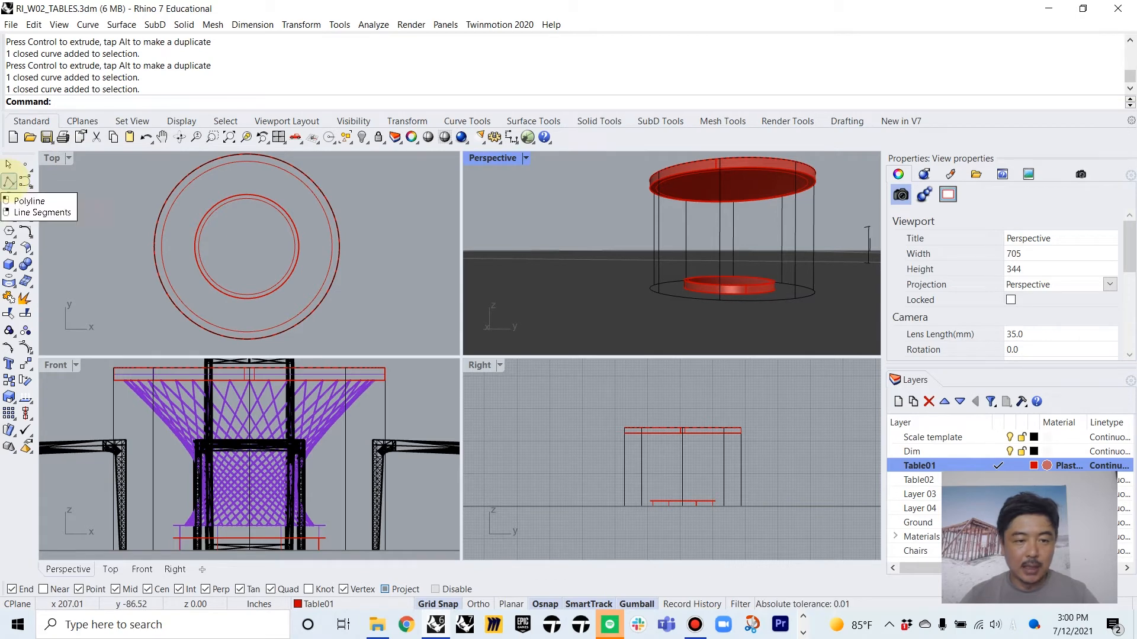
# With Project and Center snaps off, draw a slanted line from the base circle's quadrant to the matching quadrant of the tabletop's underside circle
pyautogui.click(9, 180)
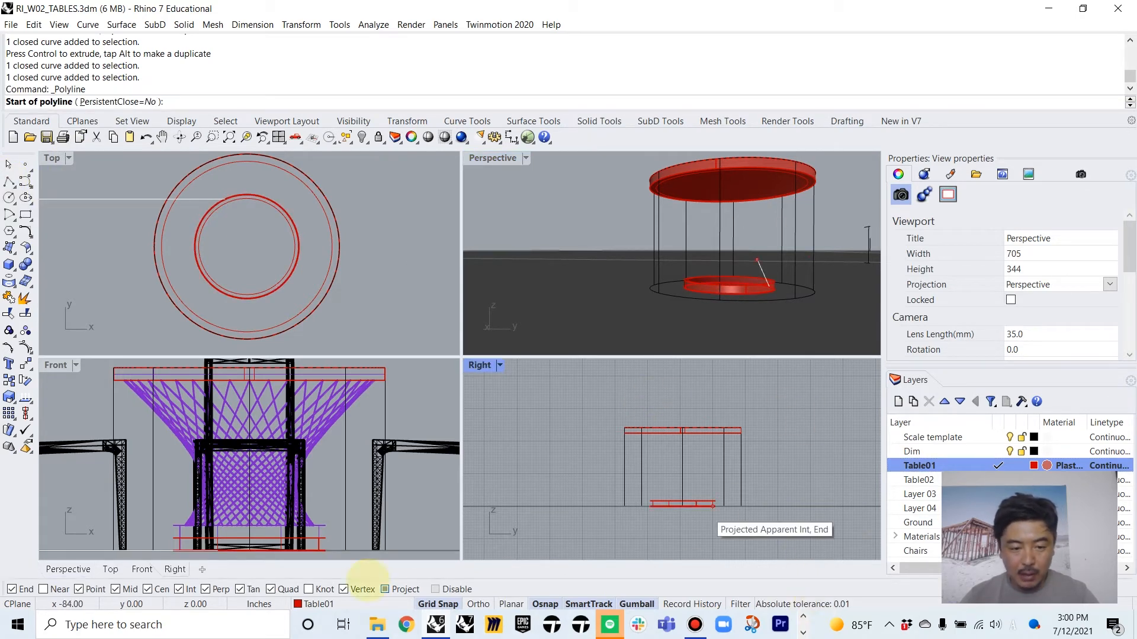
pyautogui.click(384, 589)
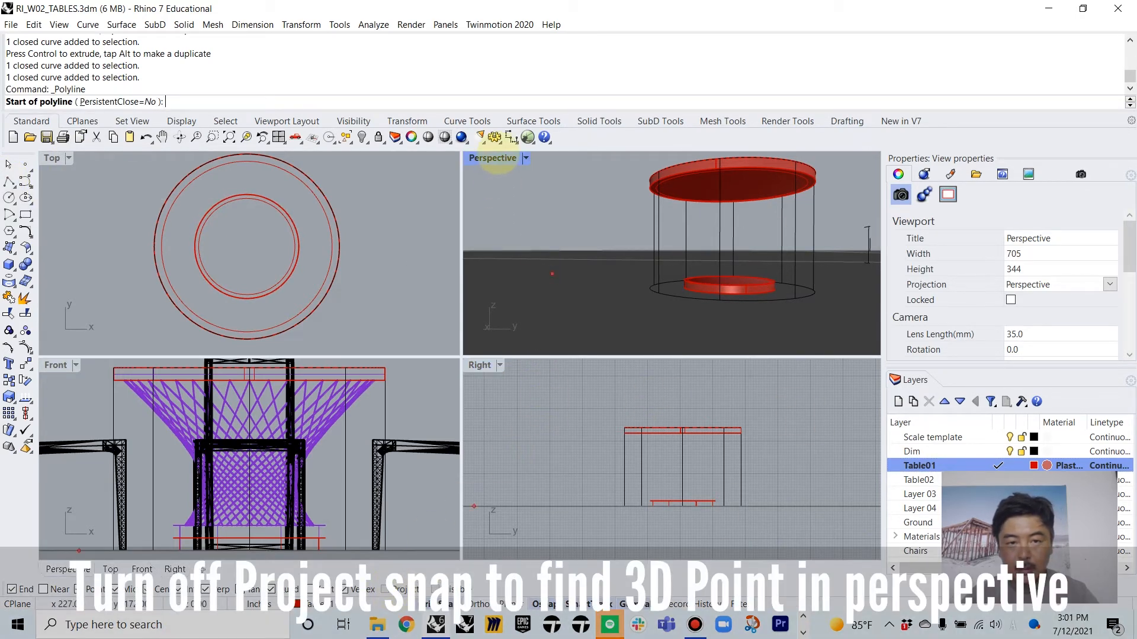
pyautogui.doubleClick(495, 158)
pyautogui.scroll(5, 604, 393)
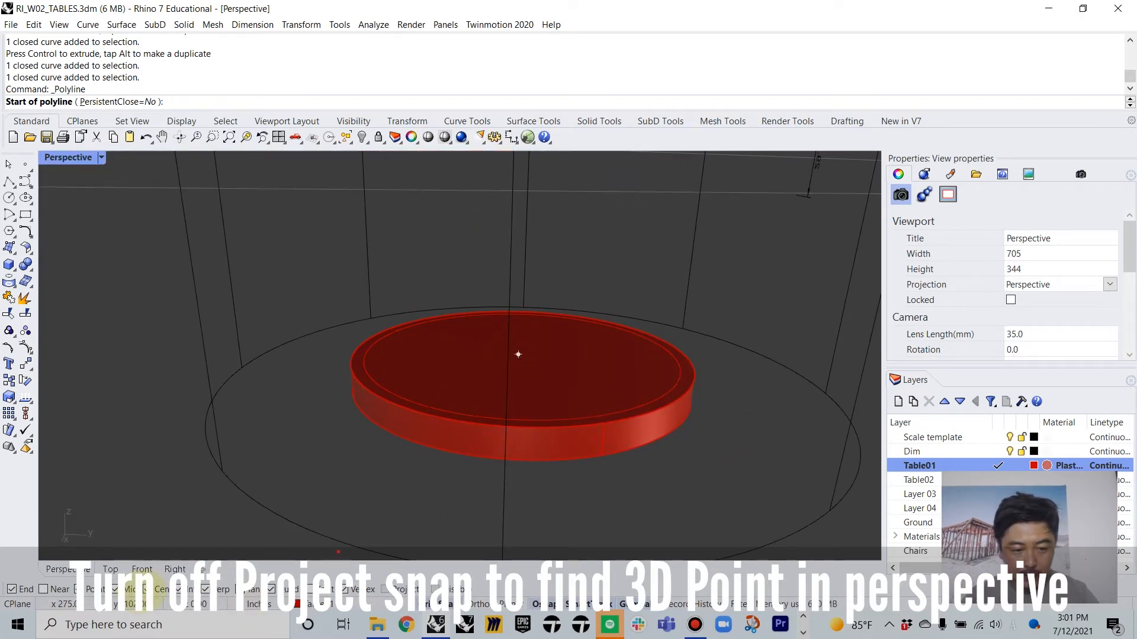
pyautogui.moveTo(495, 300); pyautogui.dragTo(402, 273, button='right')
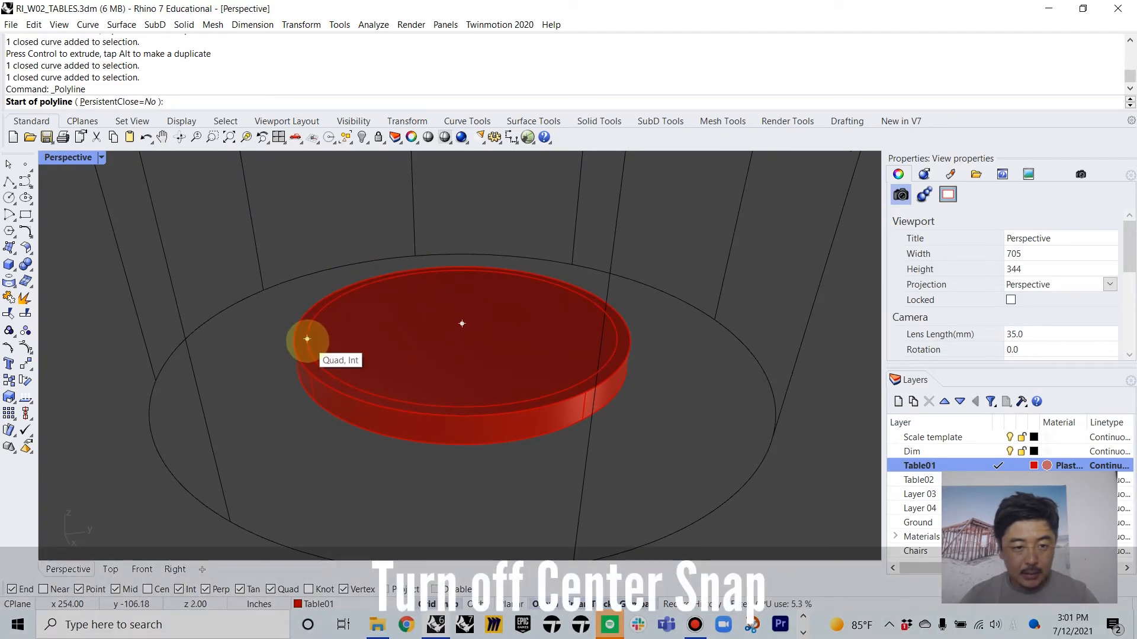
pyautogui.click(307, 339)
pyautogui.scroll(-6, 438, 349)
pyautogui.moveTo(433, 477); pyautogui.dragTo(351, 233, button='right')
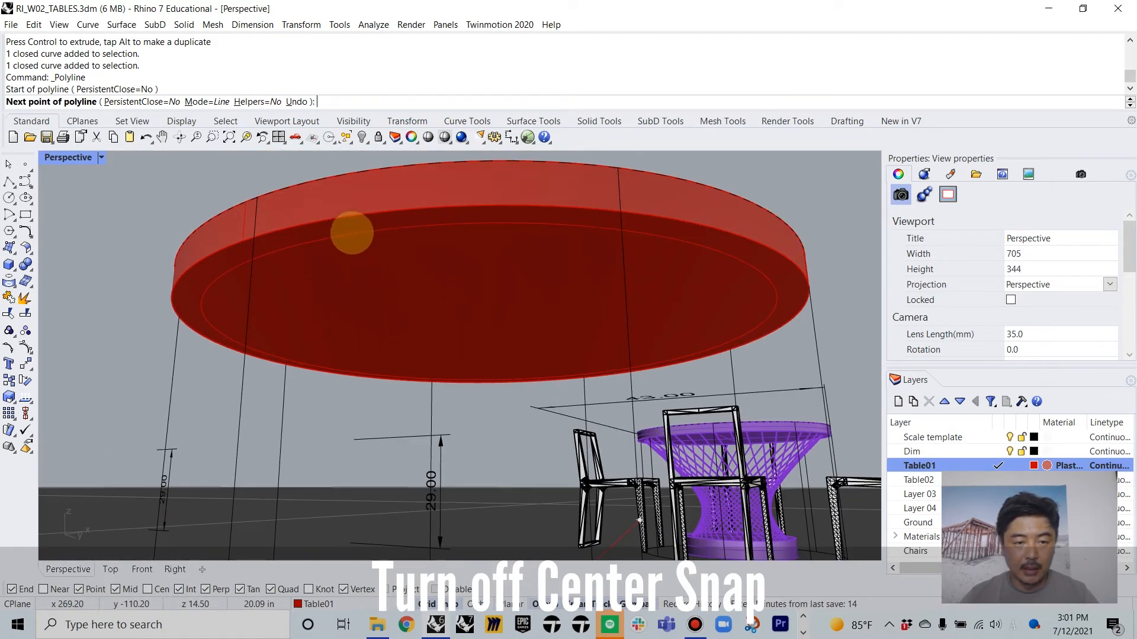
pyautogui.click(282, 248)
pyautogui.rightClick(330, 330)
pyautogui.moveTo(329, 329); pyautogui.dragTo(521, 395, button='right')
pyautogui.click(324, 400)
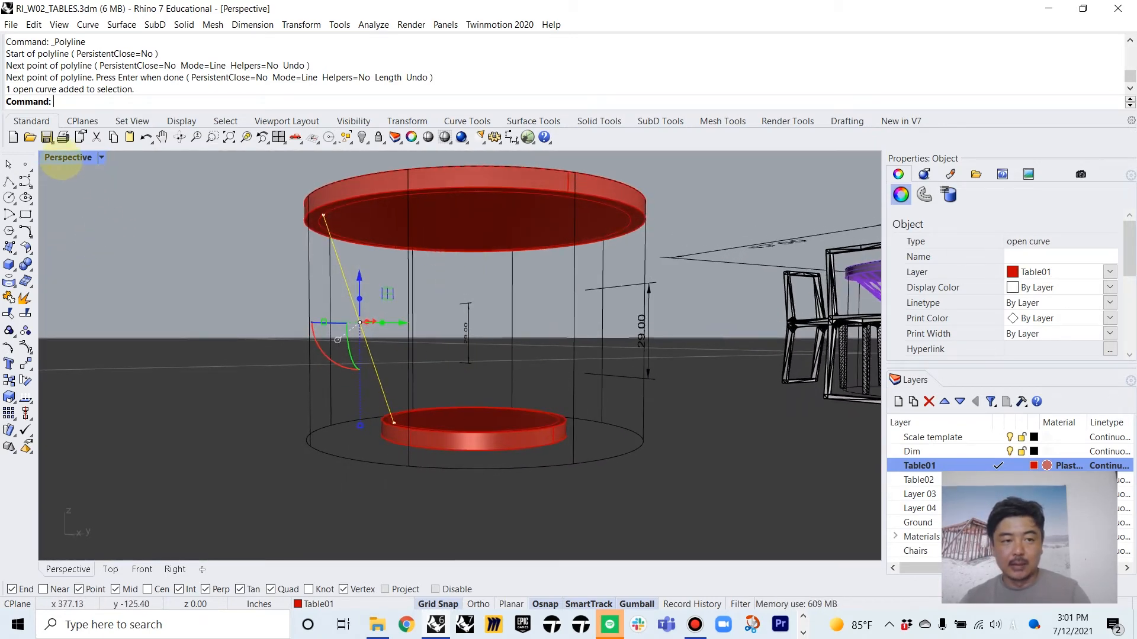
pyautogui.doubleClick(65, 158)
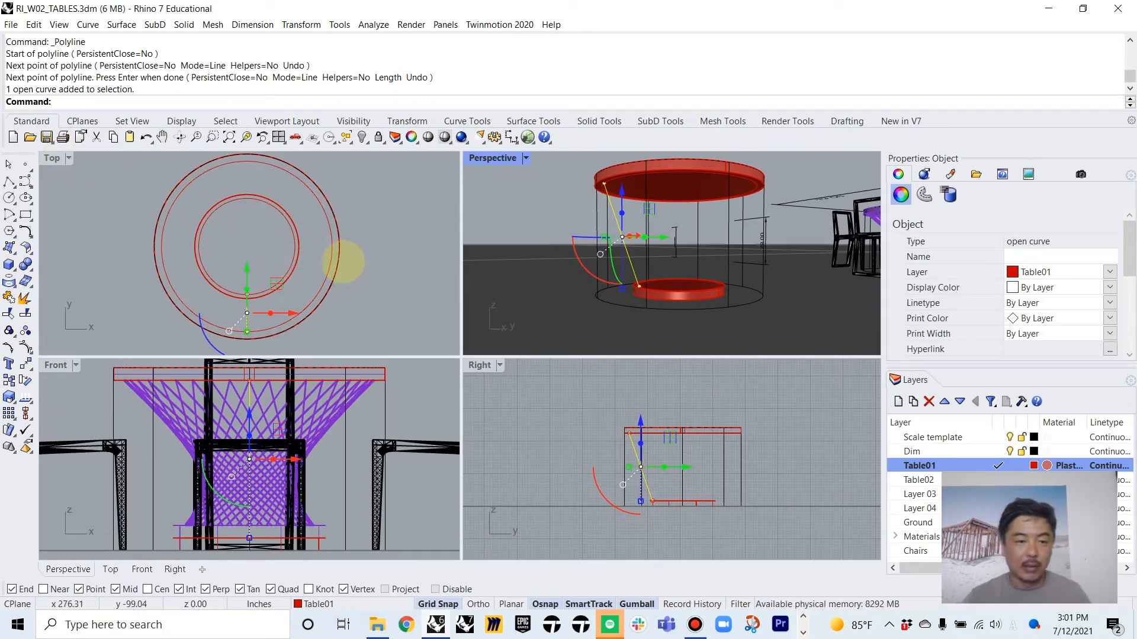
pyautogui.click(379, 219)
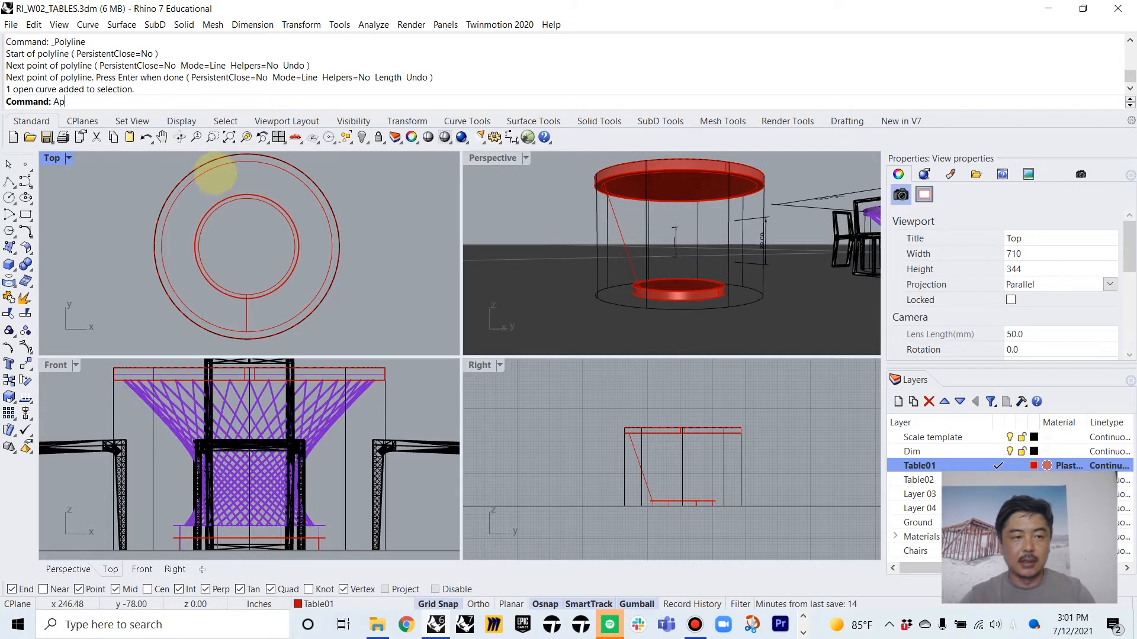
# Open the command help for ArrayPolar, restart the command, and view its command-line options in the enlarged help area
pyautogui.write('ArrayPolar')
pyautogui.press('Return')
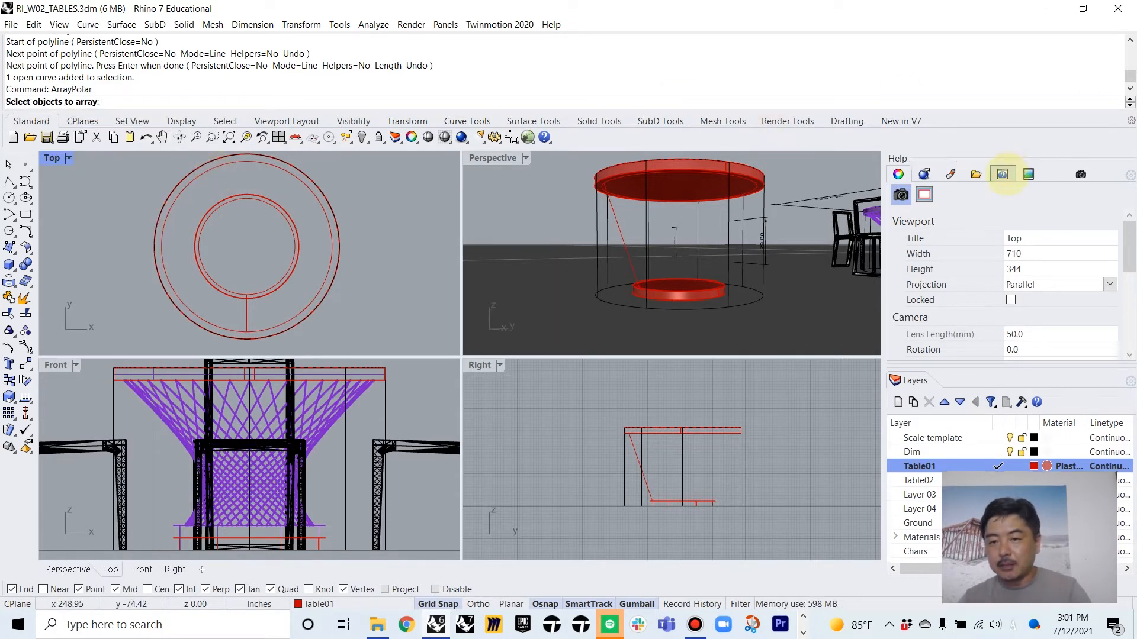
pyautogui.click(1004, 173)
pyautogui.press('Escape')
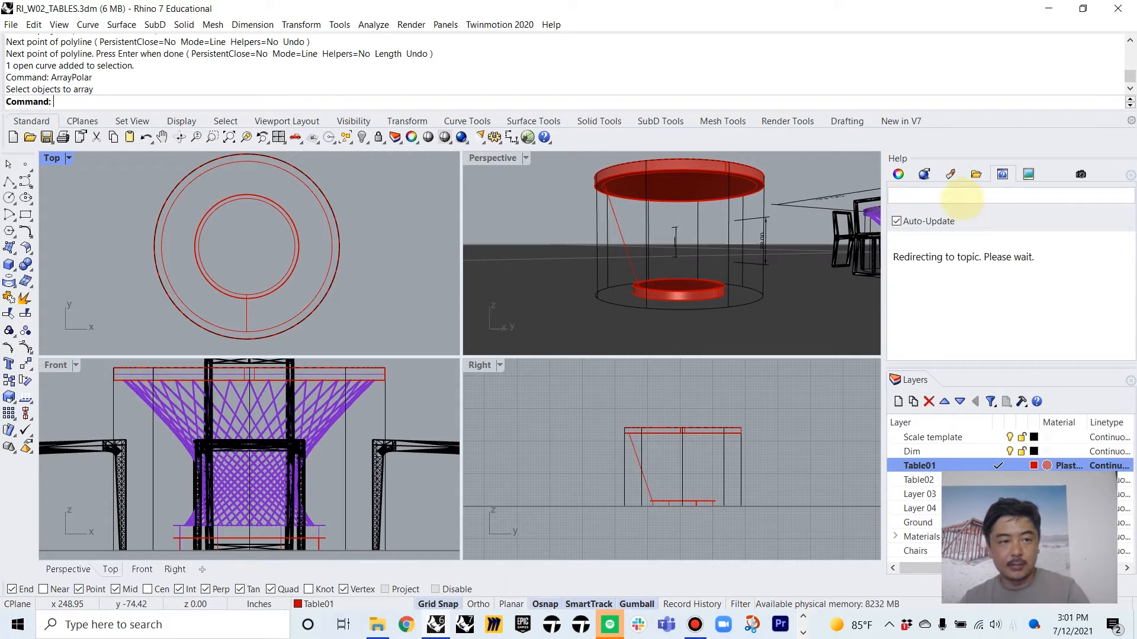
pyautogui.press('Return')
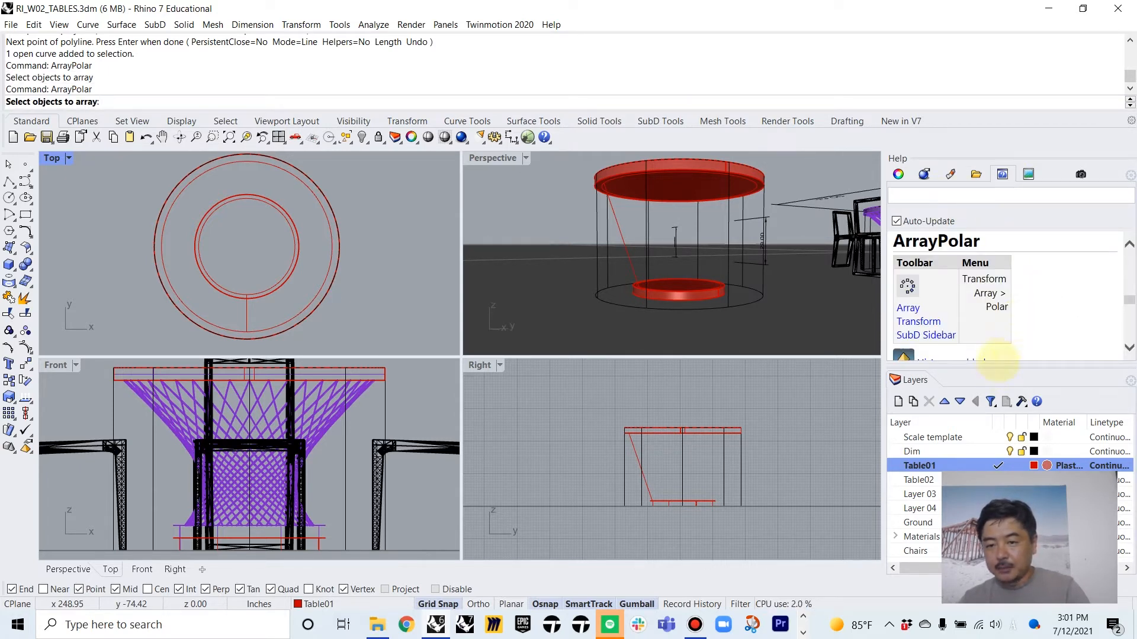
pyautogui.moveTo(1060, 367); pyautogui.dragTo(1059, 495)
pyautogui.scroll(-10, 1062, 374)
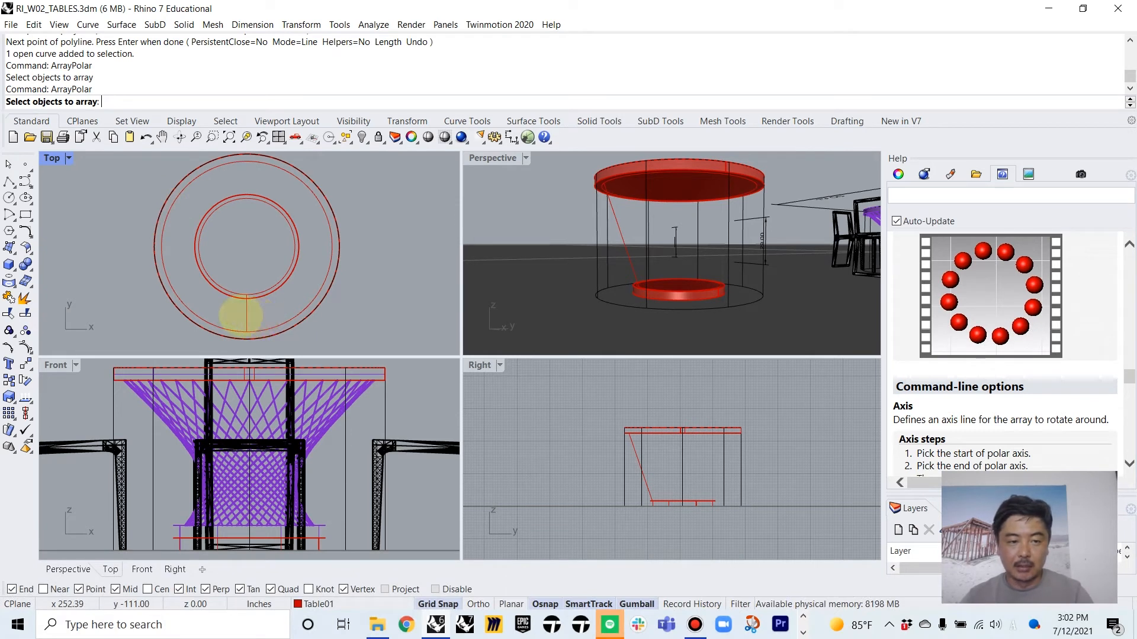
# Polar-array the slanted line around the center of the circles with 20 items over 360 degrees
pyautogui.click(246, 320)
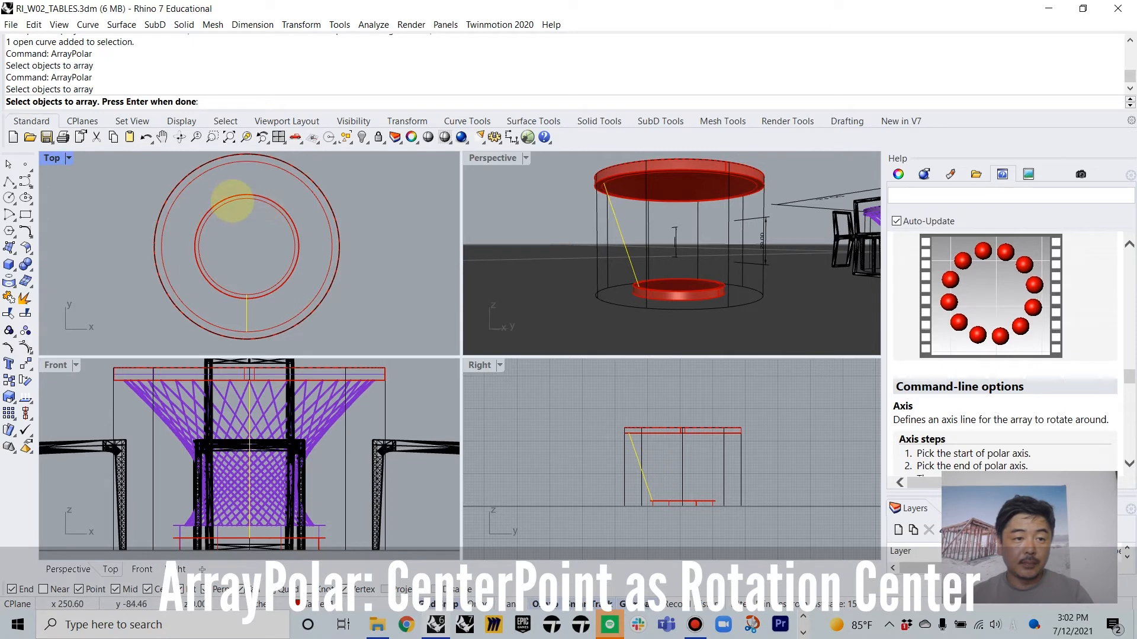
pyautogui.press('Return')
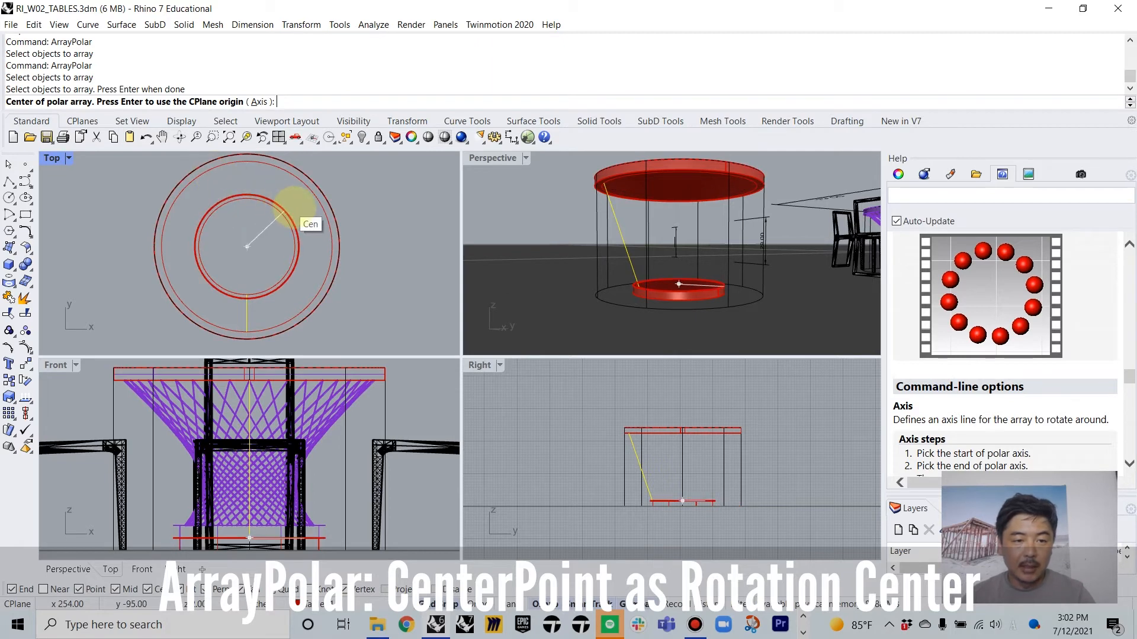
pyautogui.click(292, 216)
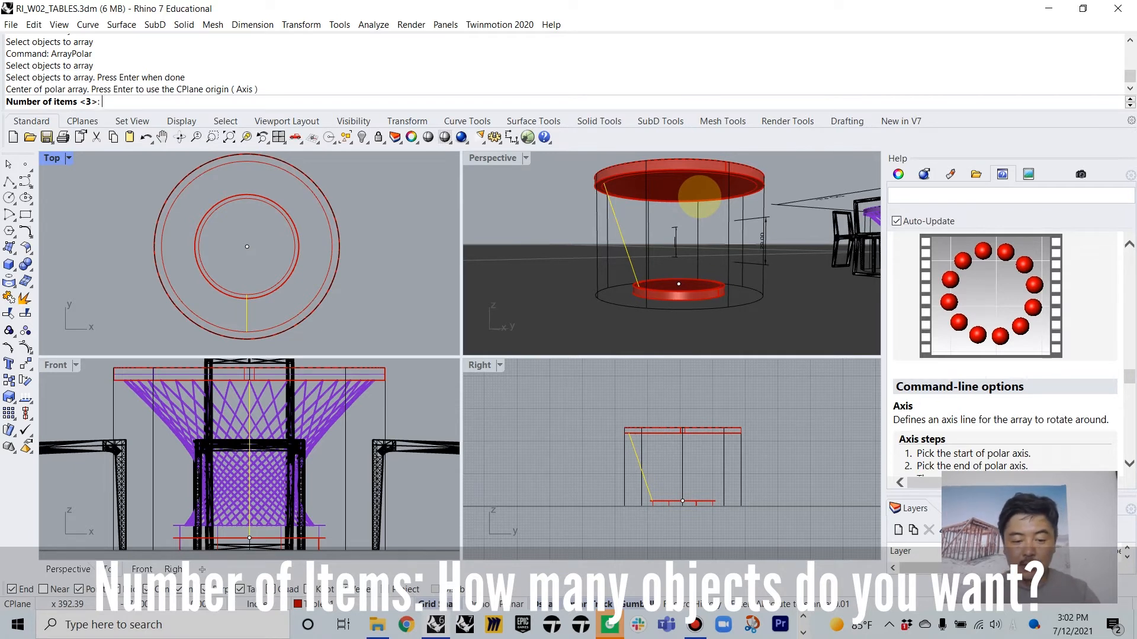
pyautogui.press('Return')
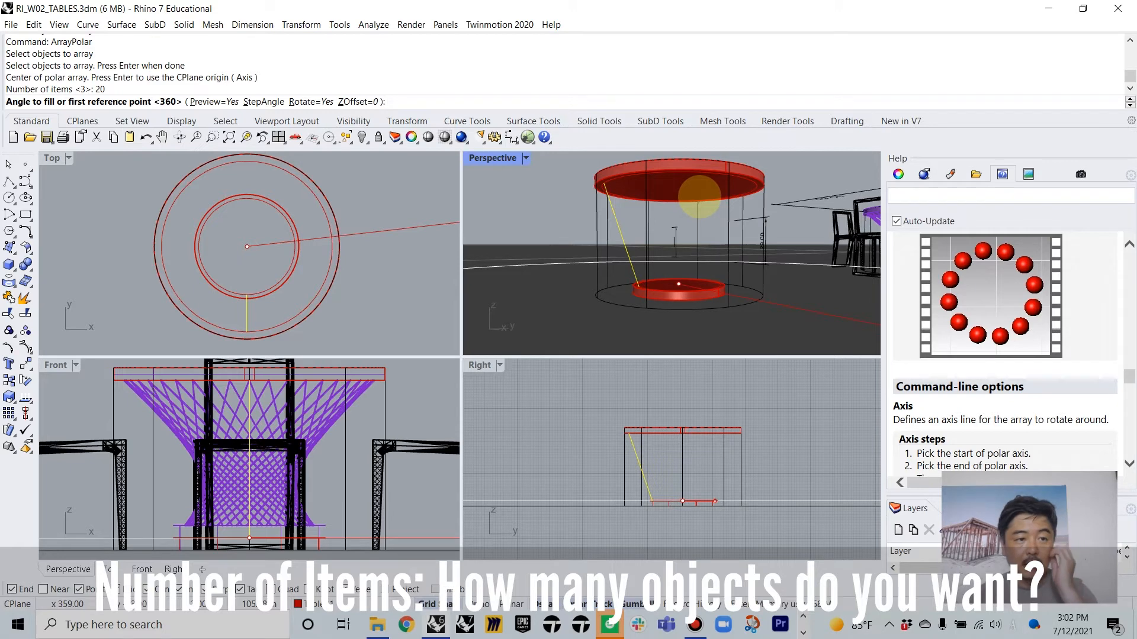
pyautogui.press('Return')
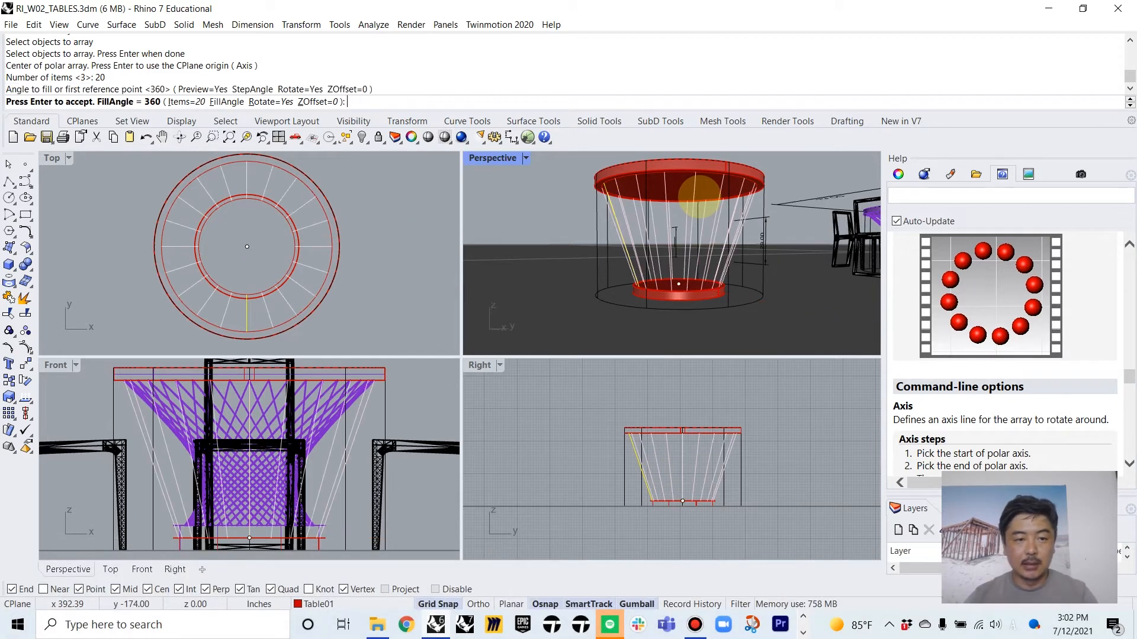
pyautogui.press('Return')
pyautogui.moveTo(787, 165); pyautogui.dragTo(621, 190, button='right')
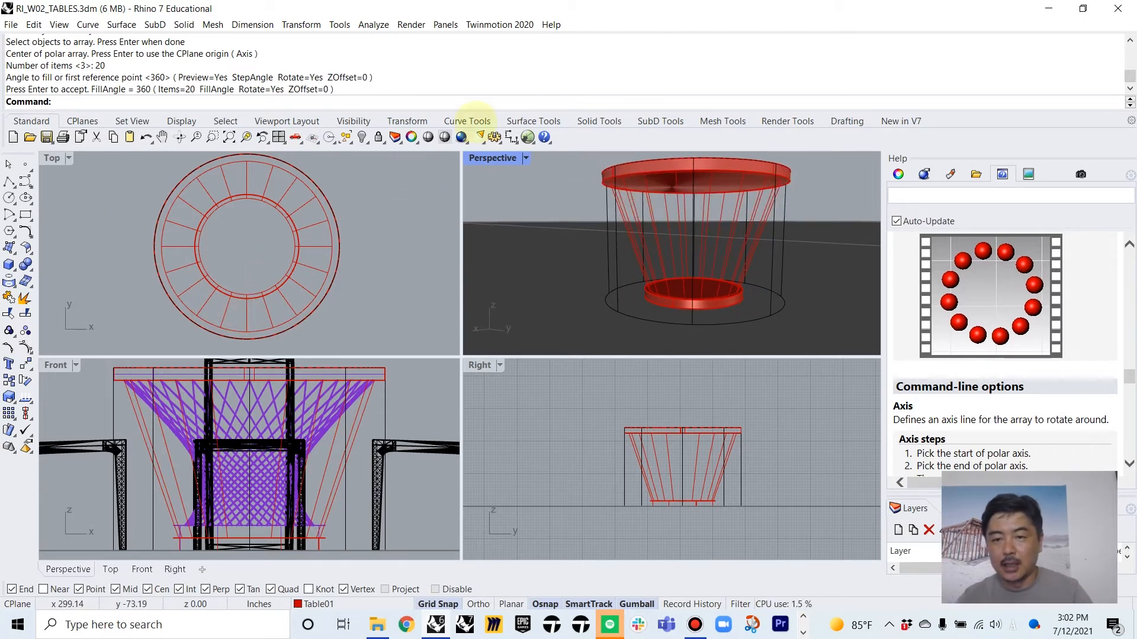
# Delete half of the arrayed lines, and undo both that deletion and the 20-item polar array
pyautogui.click(898, 173)
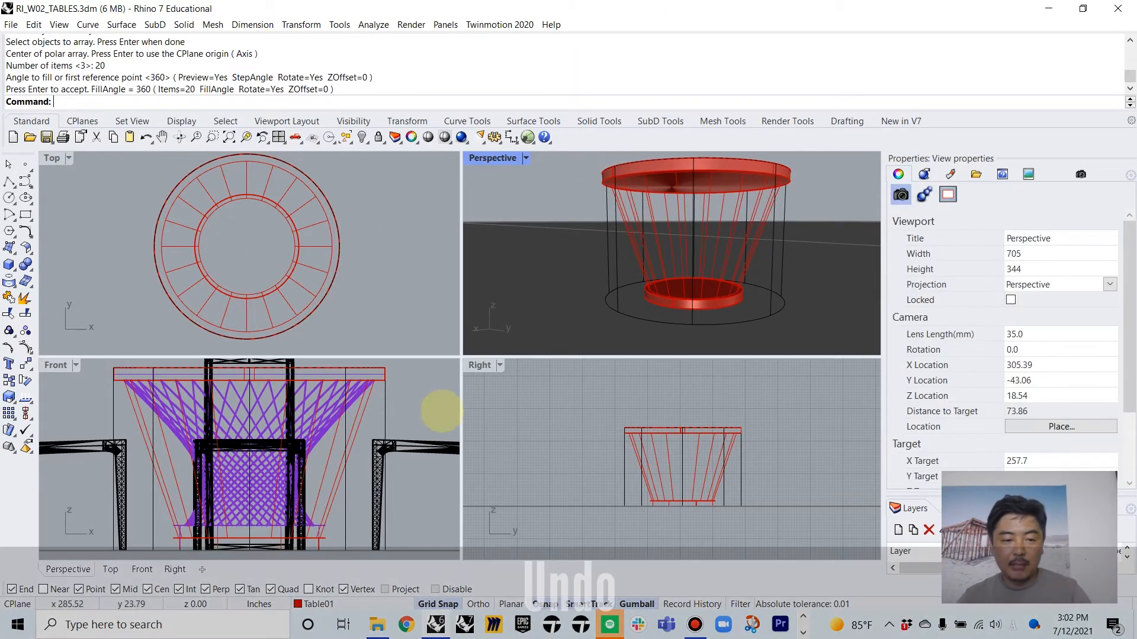
pyautogui.click(722, 444)
pyautogui.scroll(5, 684, 499)
pyautogui.moveTo(685, 500); pyautogui.dragTo(565, 497)
pyautogui.press('Delete')
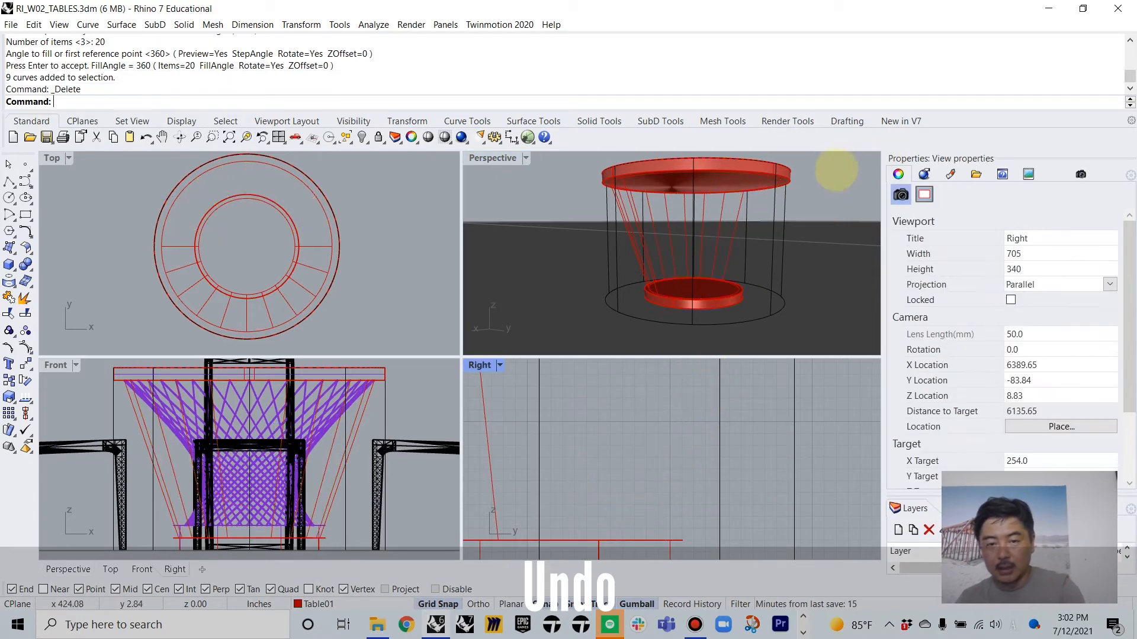
pyautogui.hotkey('ctrl', 'z')
pyautogui.hotkey('ctrl', 'z')
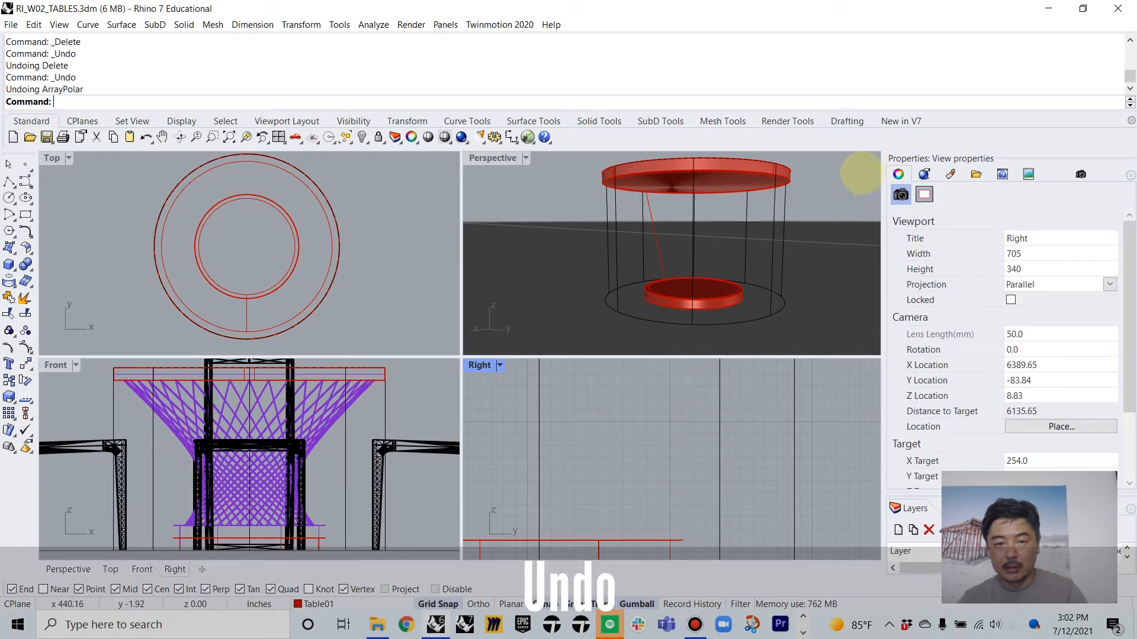
# Polar-array the slanted line around the center of the circles with 40 items over 360 degrees
pyautogui.click(653, 224)
pyautogui.write('ArrayPolar')
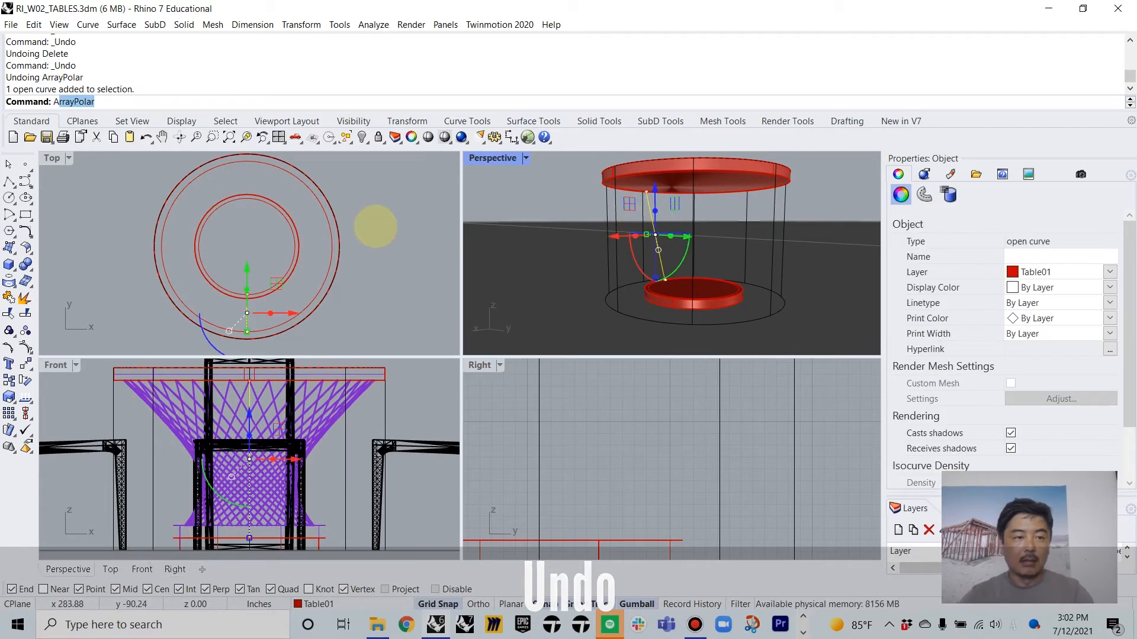
pyautogui.press('Return')
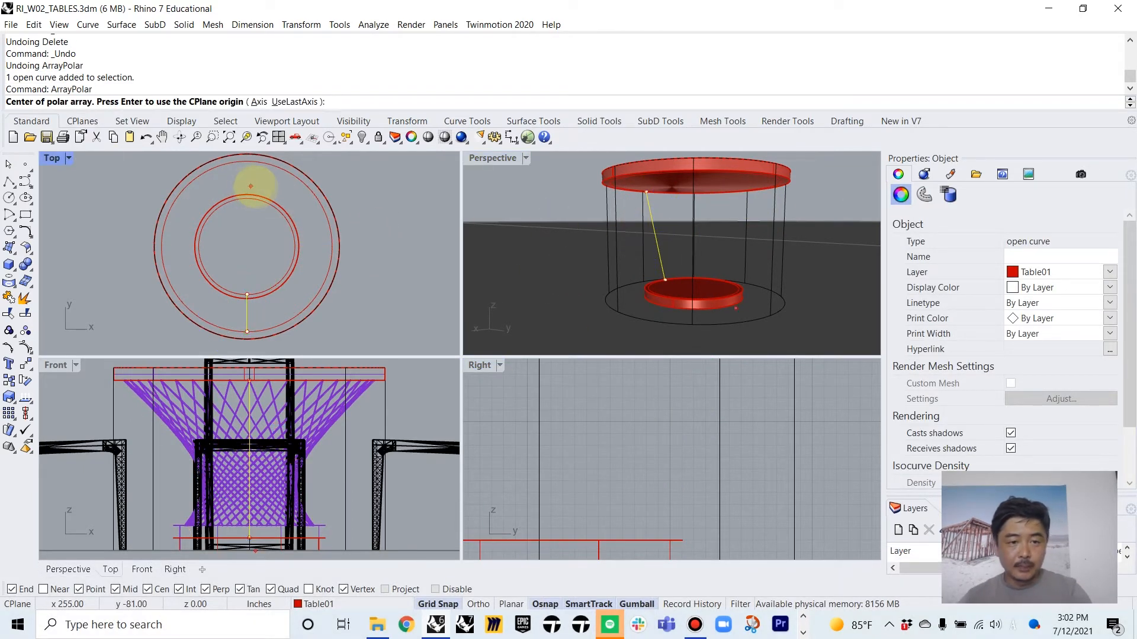
pyautogui.press('Return')
pyautogui.write('40')
pyautogui.press('Return')
pyautogui.press('Return')
pyautogui.press('Return')
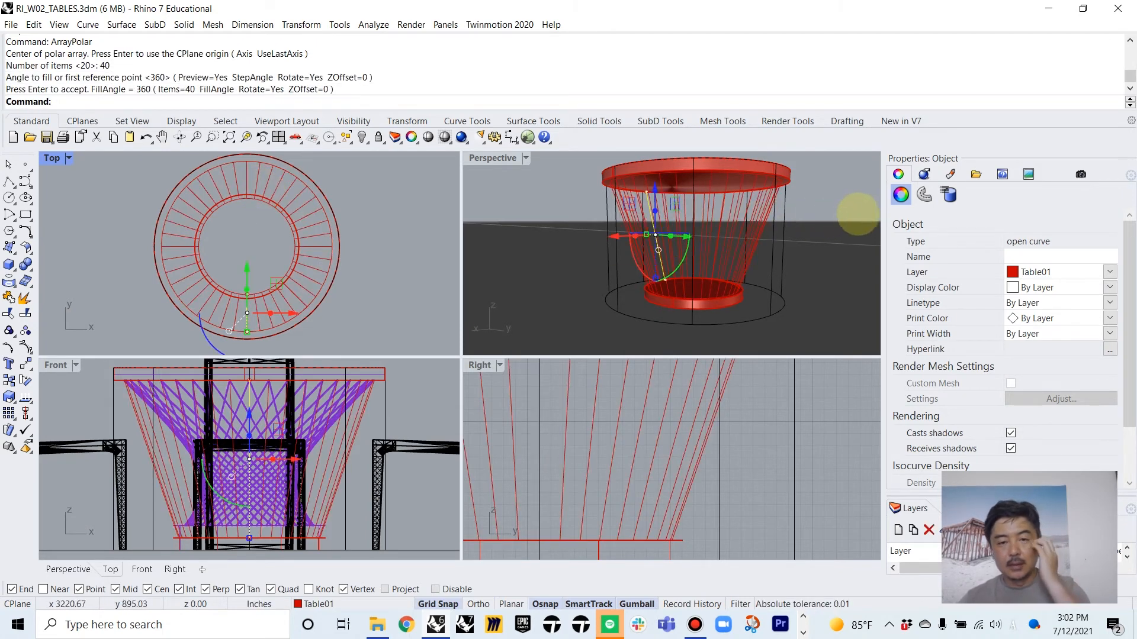
# Try to select all the arrayed lines with a crossing selection in the maximized Perspective view
pyautogui.click(858, 213)
pyautogui.moveTo(514, 175); pyautogui.dragTo(721, 272, button='right')
pyautogui.moveTo(647, 355); pyautogui.dragTo(609, 335, button='right')
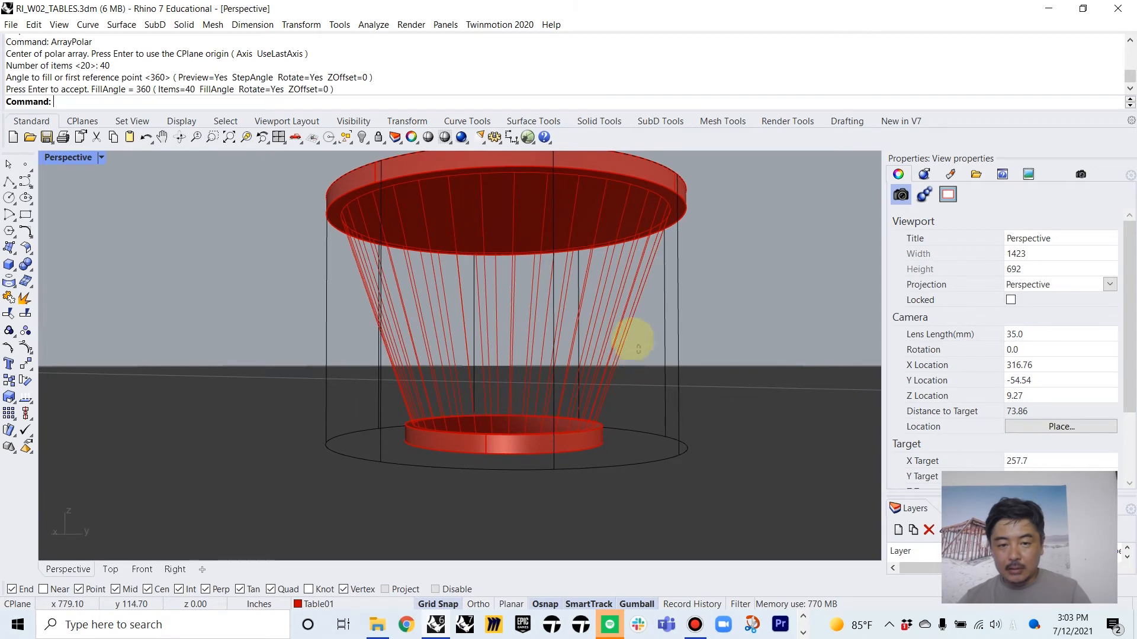
pyautogui.moveTo(613, 331); pyautogui.dragTo(596, 304)
pyautogui.click(741, 273)
pyautogui.moveTo(741, 273); pyautogui.dragTo(714, 294, button='right')
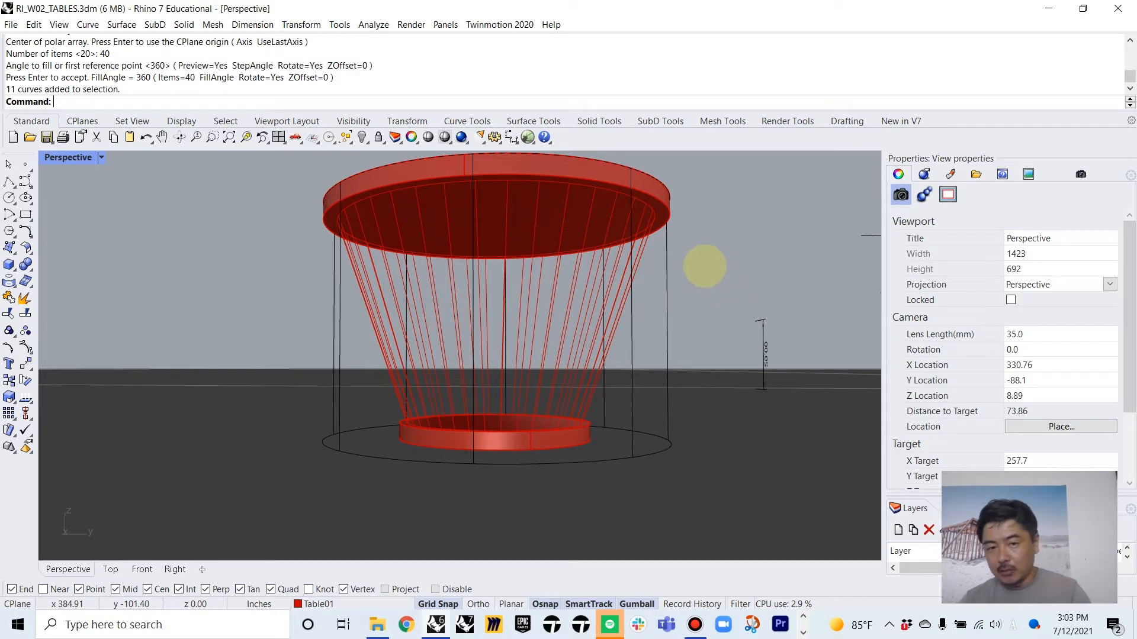
pyautogui.moveTo(698, 274); pyautogui.dragTo(82, 334)
pyautogui.click(705, 273)
pyautogui.moveTo(709, 272); pyautogui.dragTo(273, 312)
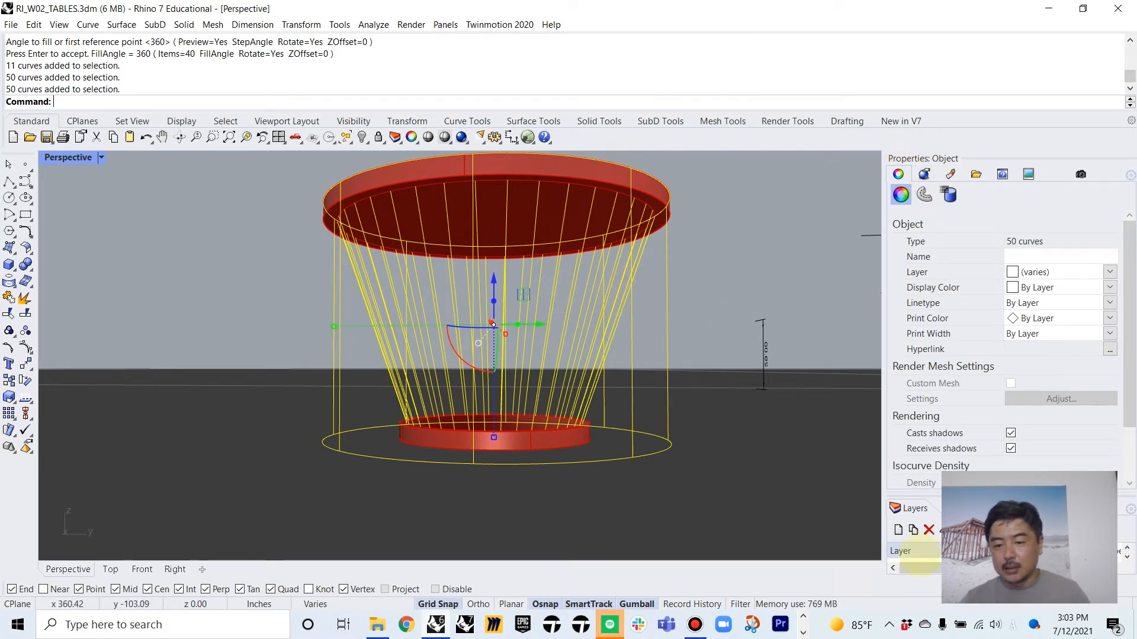
# Turn off the Scale template layer and select all the arrayed lines between base and tabletop
pyautogui.moveTo(947, 306); pyautogui.dragTo(948, 308)
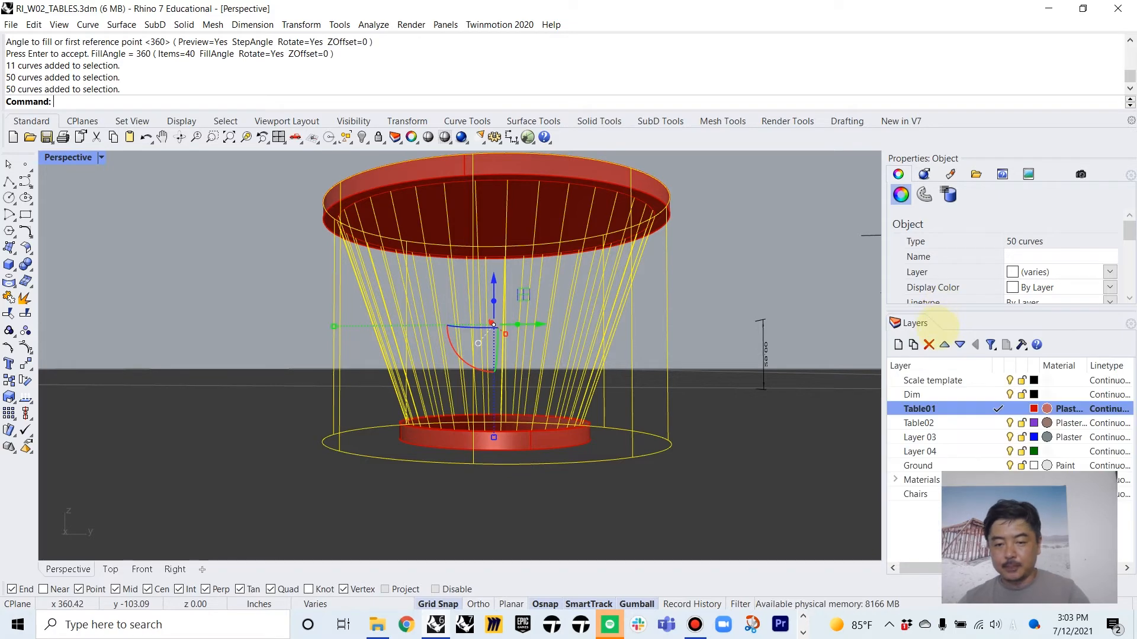
pyautogui.press('Tab')
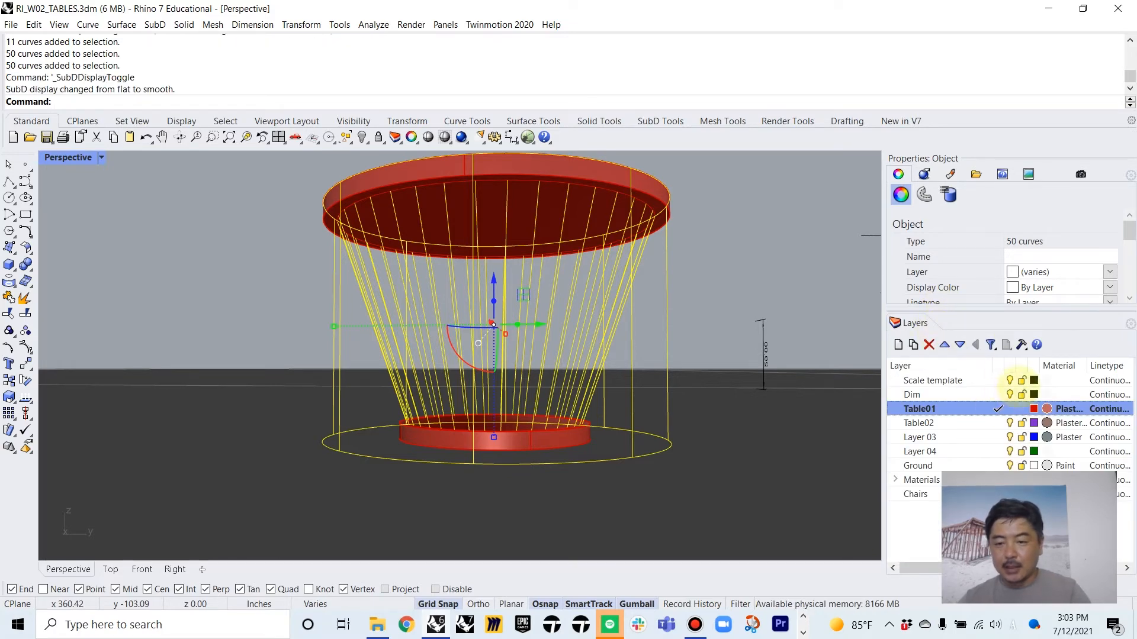
pyautogui.click(740, 297)
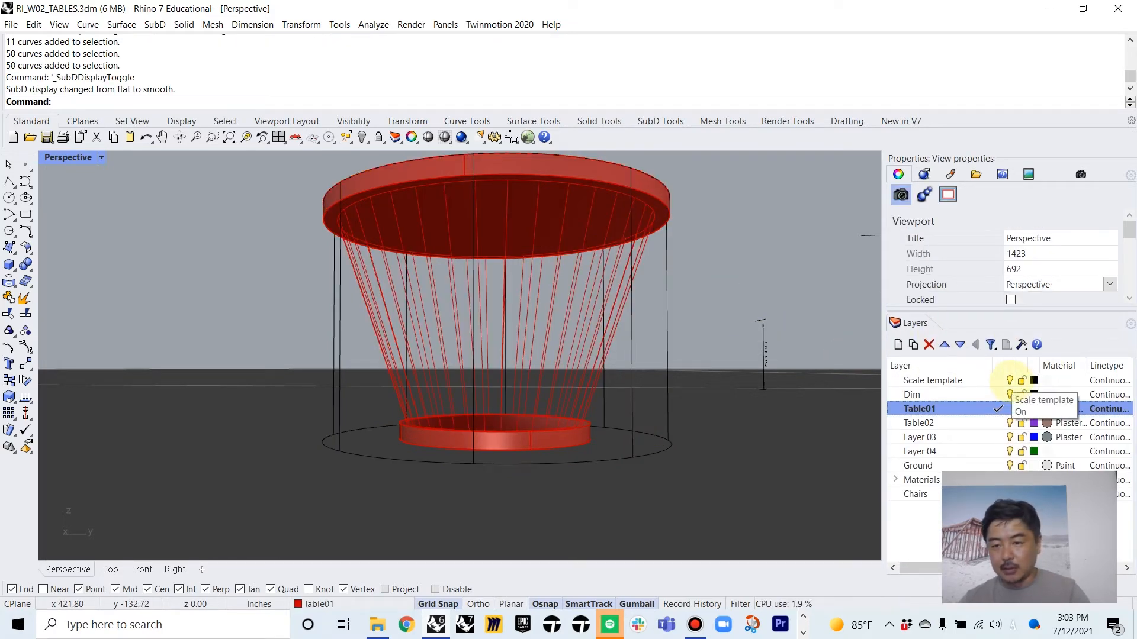
pyautogui.click(1010, 380)
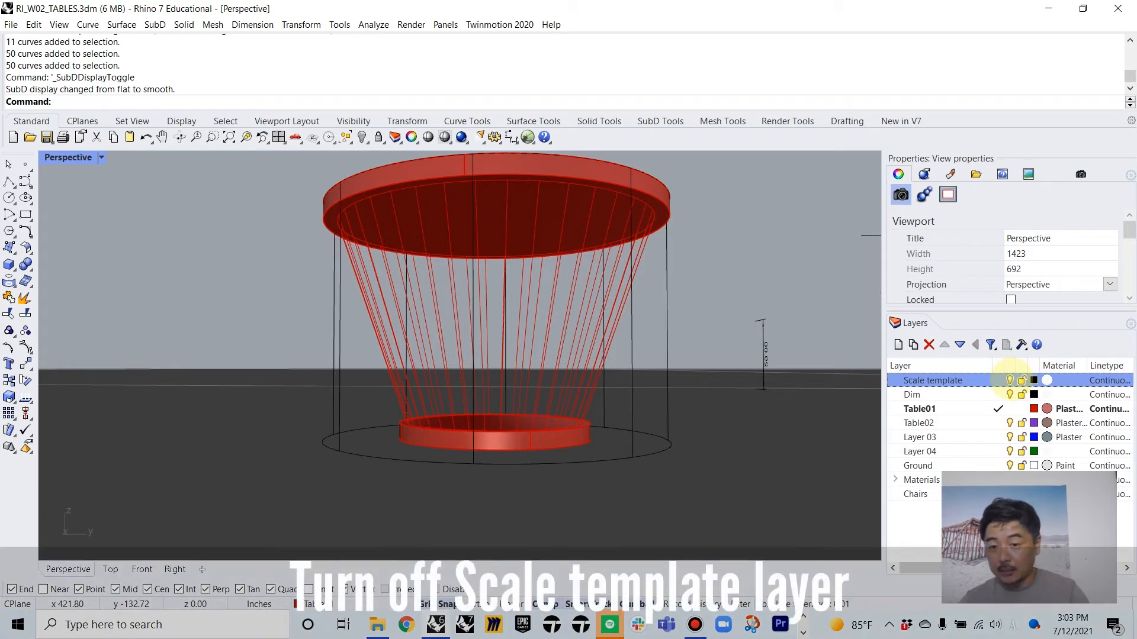
pyautogui.click(1010, 380)
pyautogui.moveTo(688, 309); pyautogui.dragTo(178, 340)
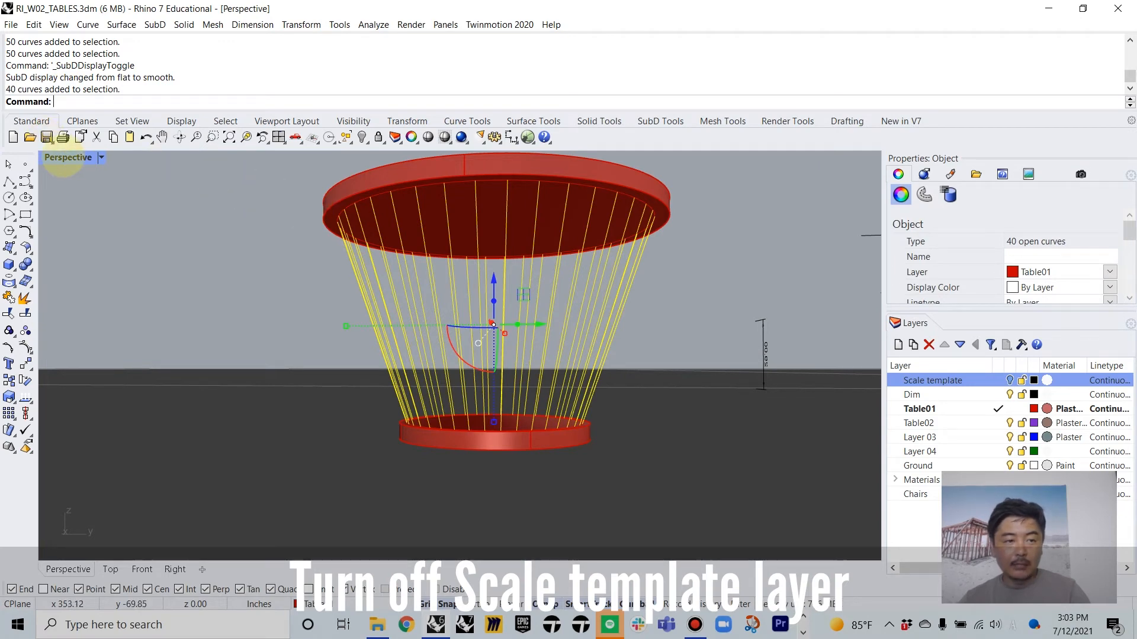
# Return to the four-viewport layout and turn on the control points of the 40 arrayed lines
pyautogui.doubleClick(67, 158)
pyautogui.moveTo(787, 219); pyautogui.dragTo(762, 229, button='right')
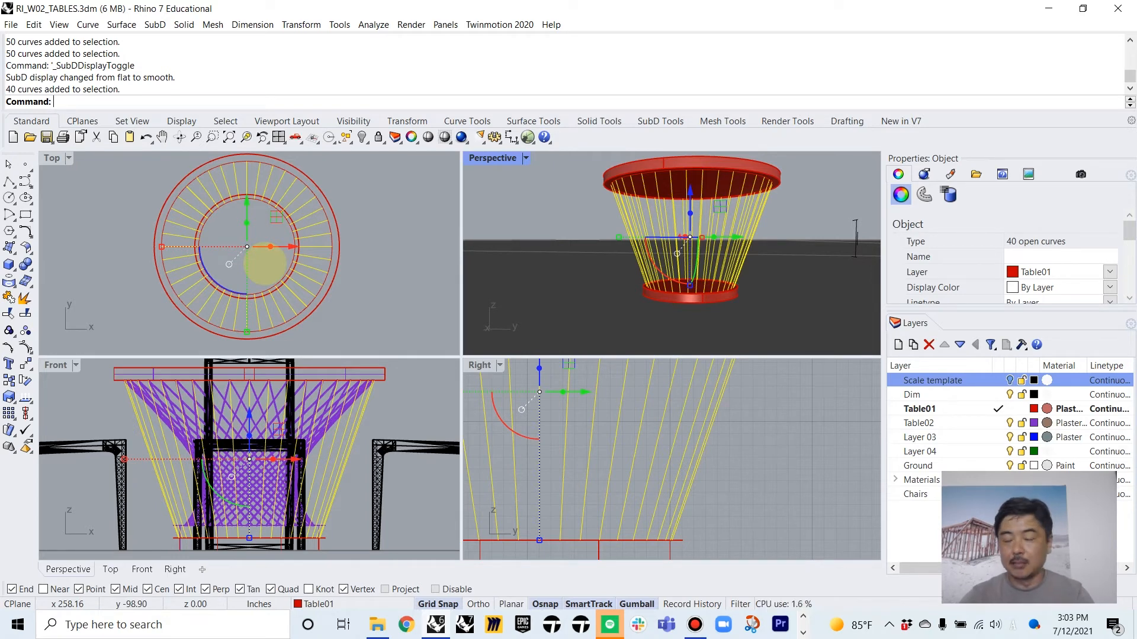
pyautogui.write('On')
pyautogui.press('Return')
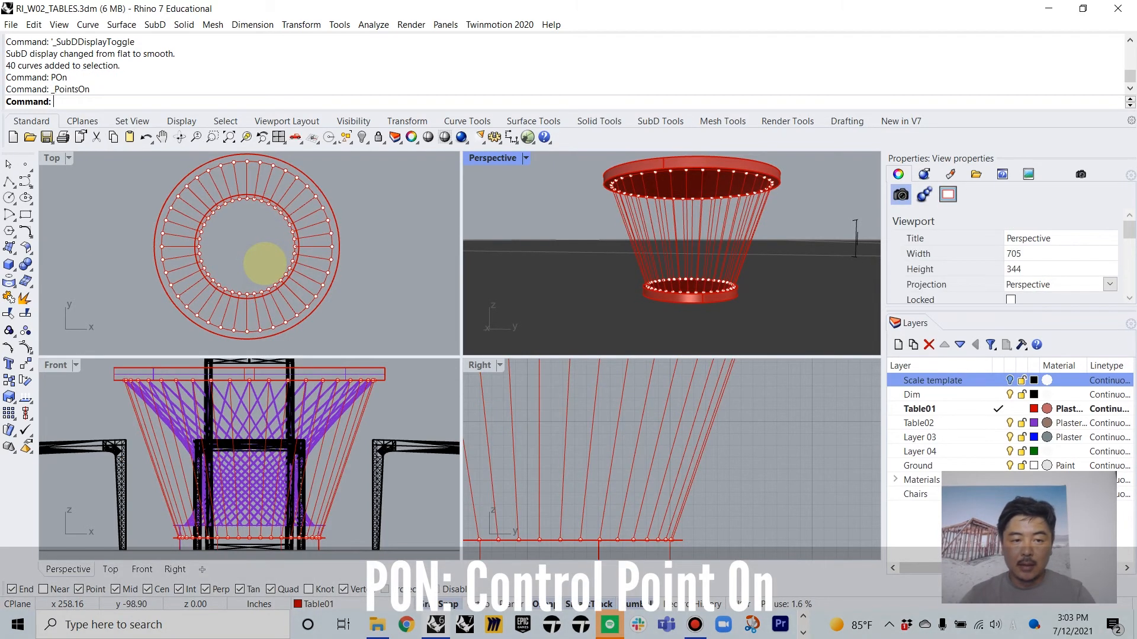
# Select the lines' upper control points under the tabletop and rotate them clockwise about a quarter turn around the center in the Top view
pyautogui.scroll(-5, 752, 485)
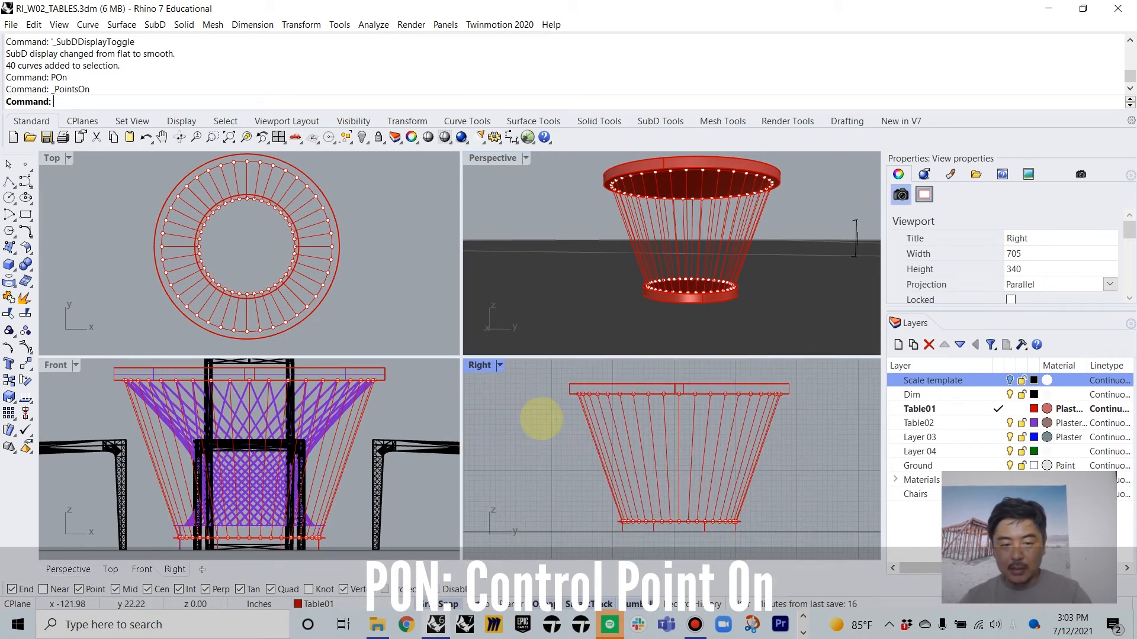
pyautogui.moveTo(515, 420); pyautogui.dragTo(846, 373)
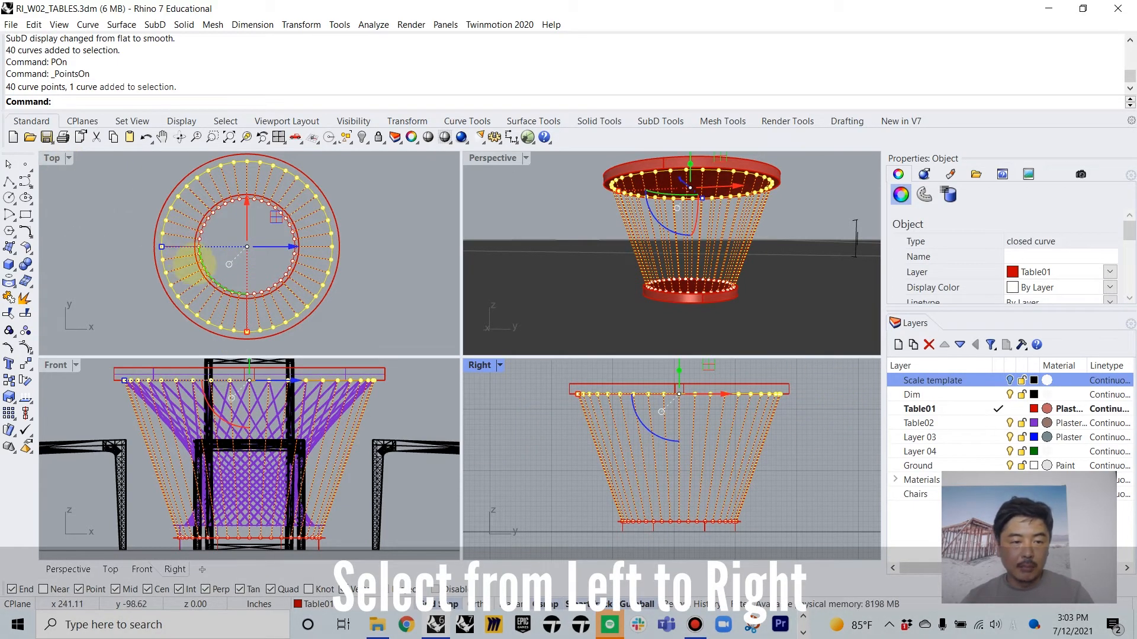
pyautogui.moveTo(207, 269); pyautogui.dragTo(243, 204)
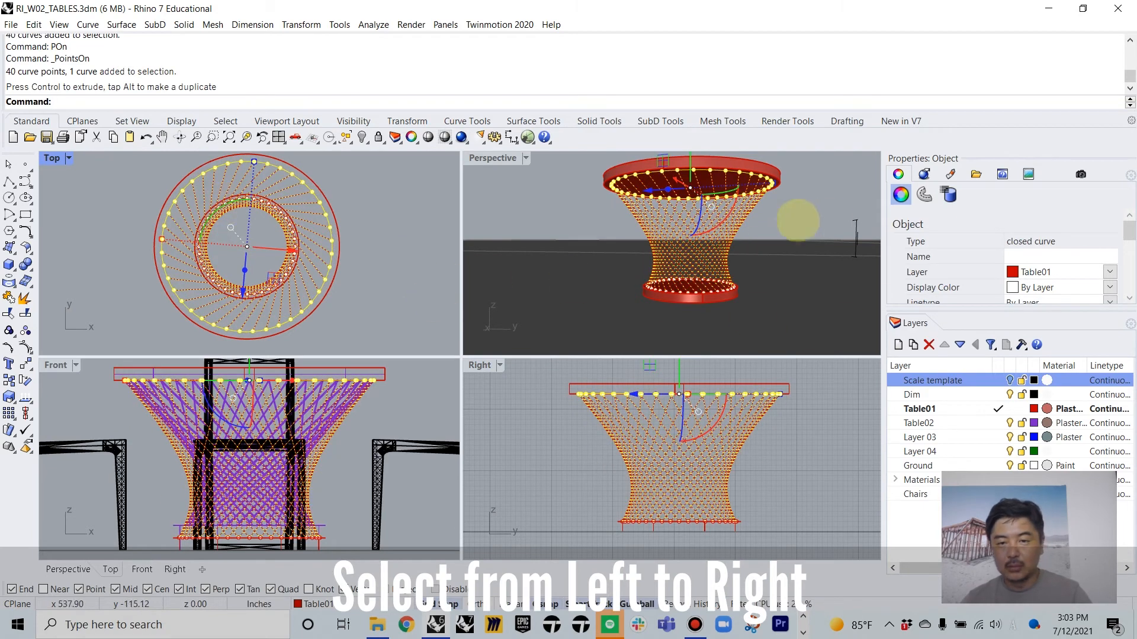
pyautogui.click(798, 221)
pyautogui.moveTo(712, 242); pyautogui.dragTo(701, 244, button='right')
# Pipe all 40 twisted lattice lines with a radius of 0.1 and flat caps
pyautogui.moveTo(795, 450); pyautogui.dragTo(535, 469)
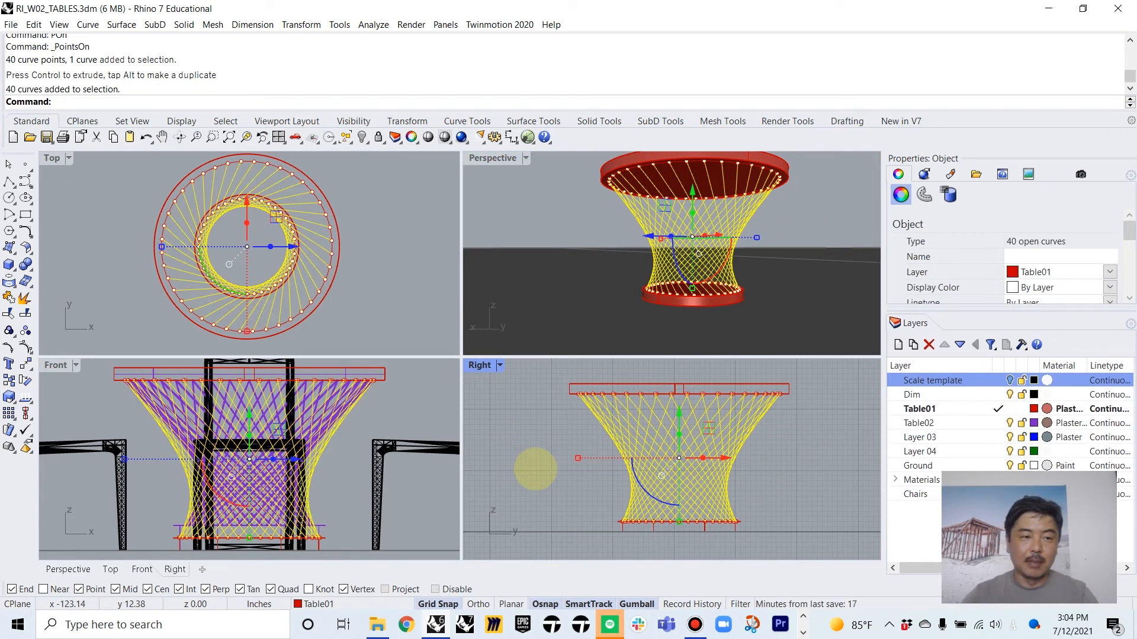
pyautogui.write('pe')
pyautogui.press('Return')
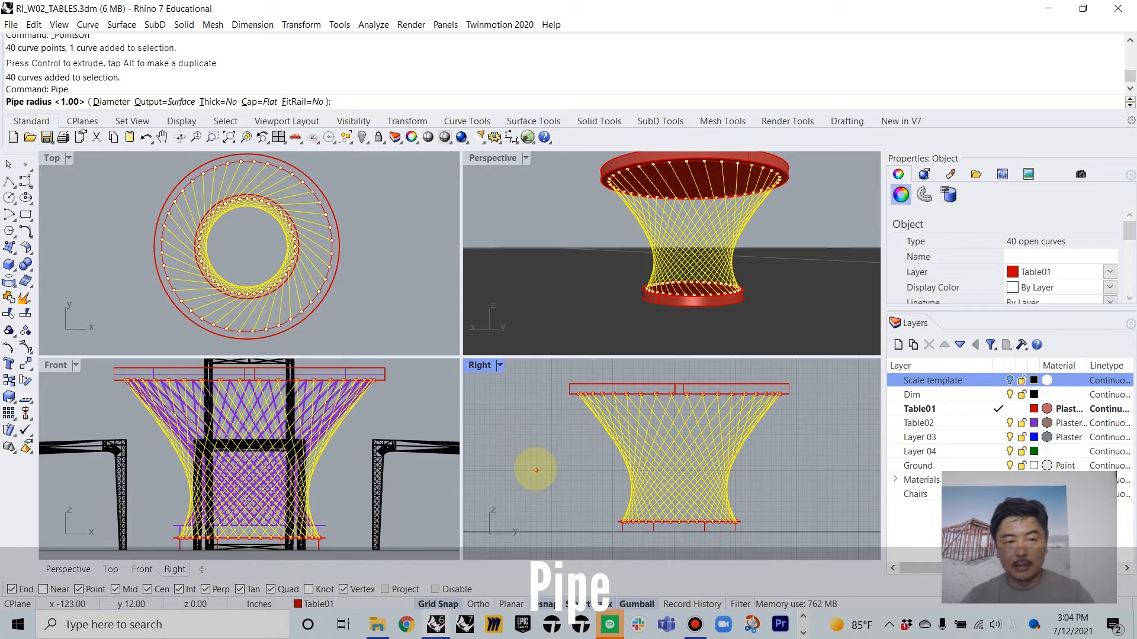
pyautogui.write('.1')
pyautogui.rightClick(535, 469)
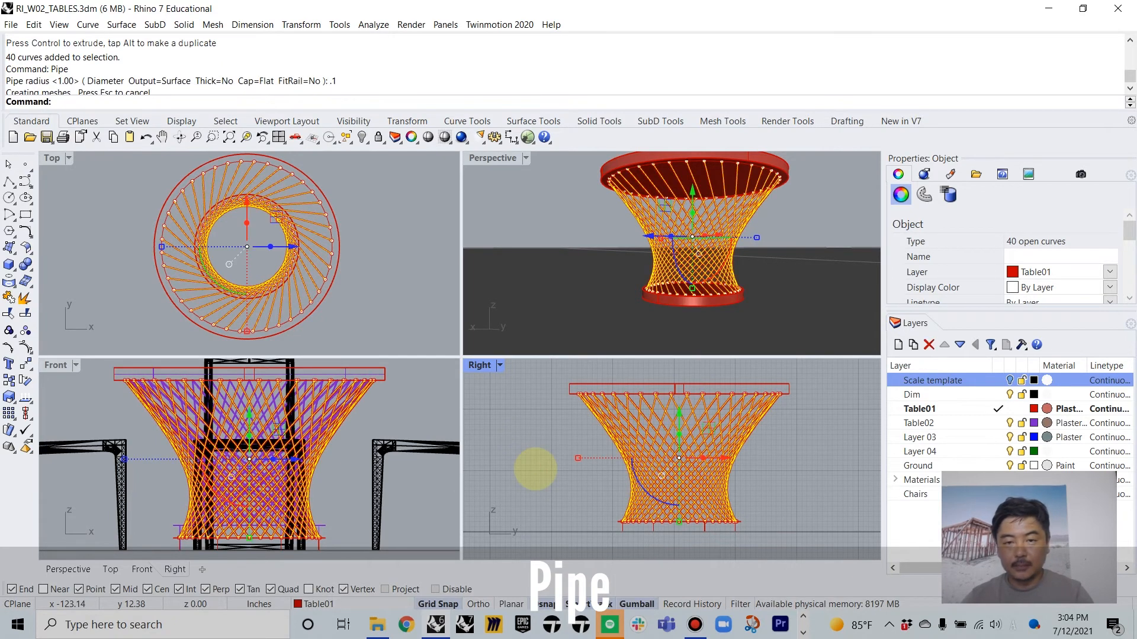
pyautogui.click(781, 203)
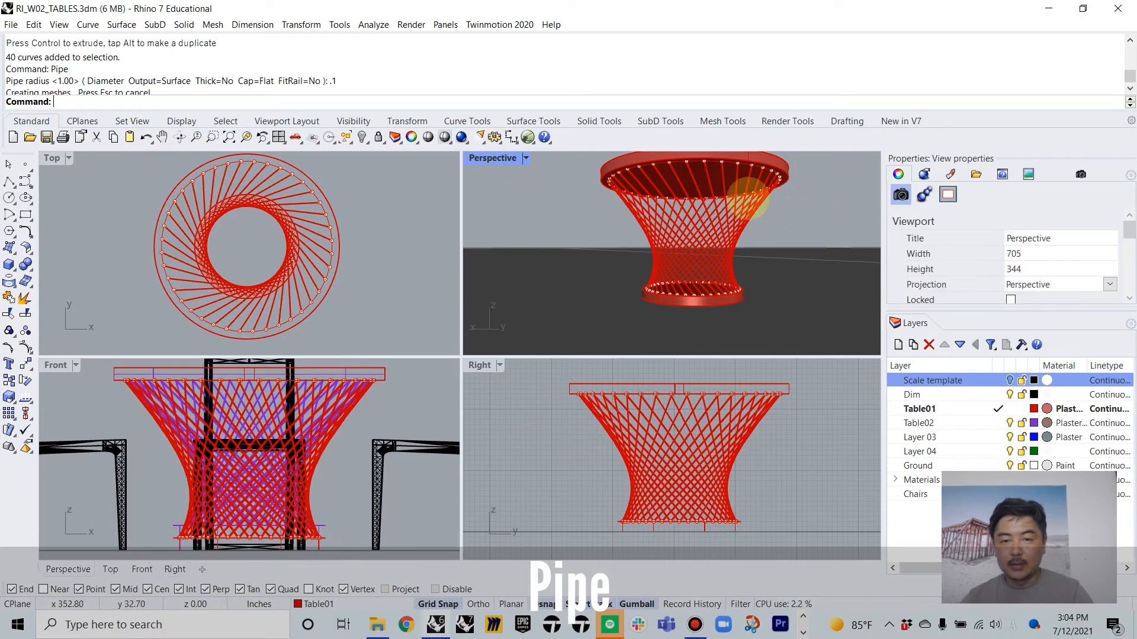
pyautogui.doubleClick(480, 157)
pyautogui.scroll(-6, 601, 307)
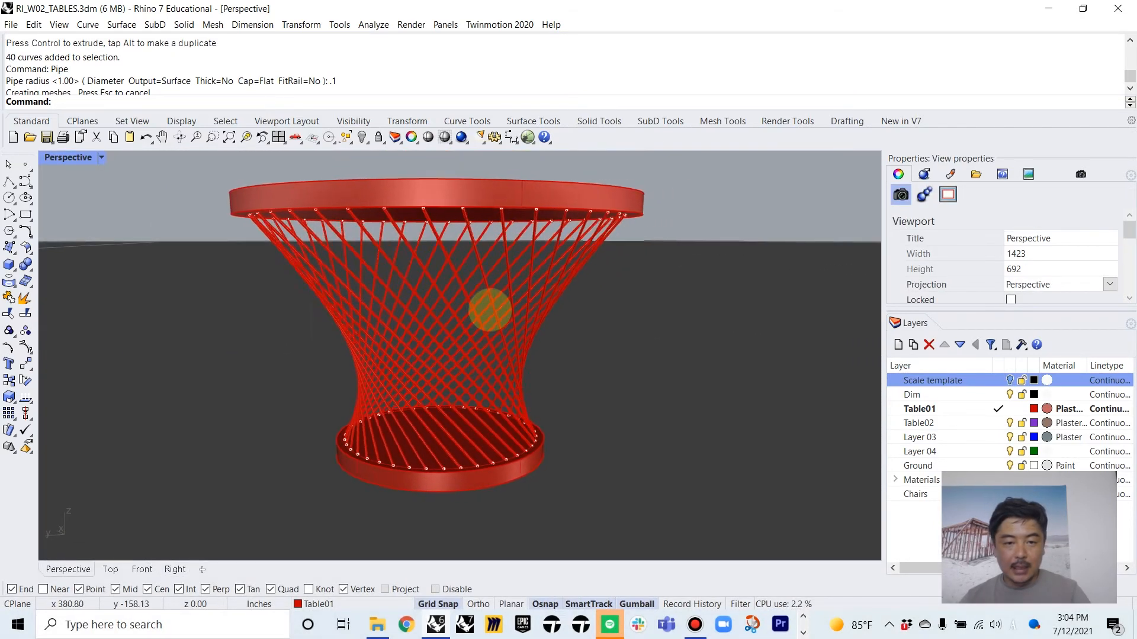
pyautogui.scroll(5, 539, 328)
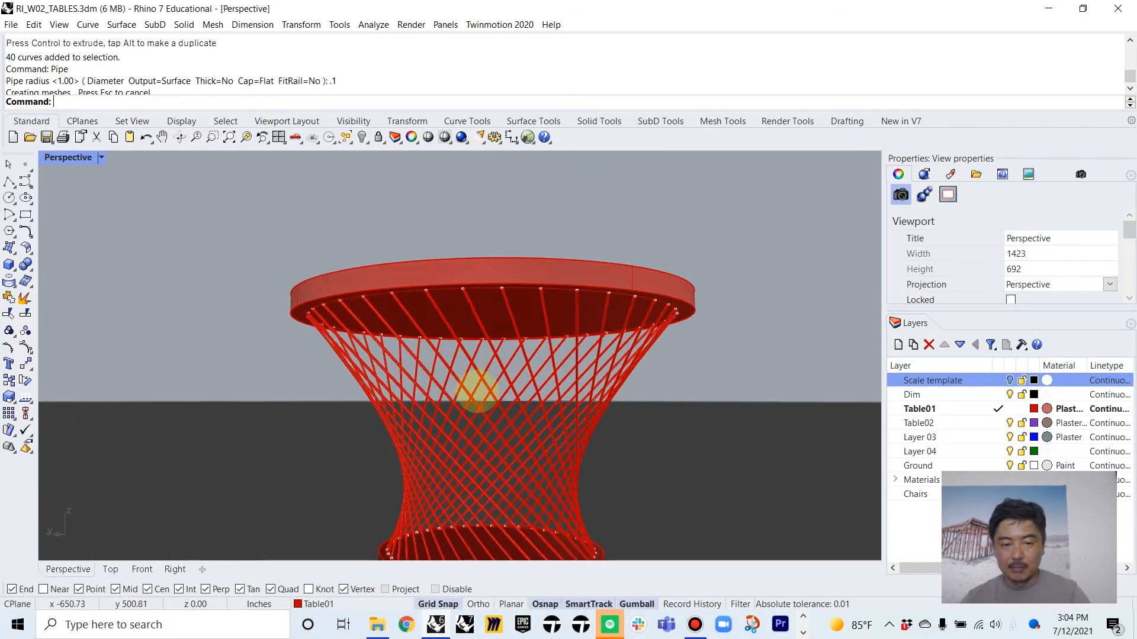
# Return to the four-viewport layout and hide both round tables with their chairs, template and dimension
pyautogui.moveTo(619, 328); pyautogui.dragTo(275, 380, button='right')
pyautogui.scroll(5, 429, 301)
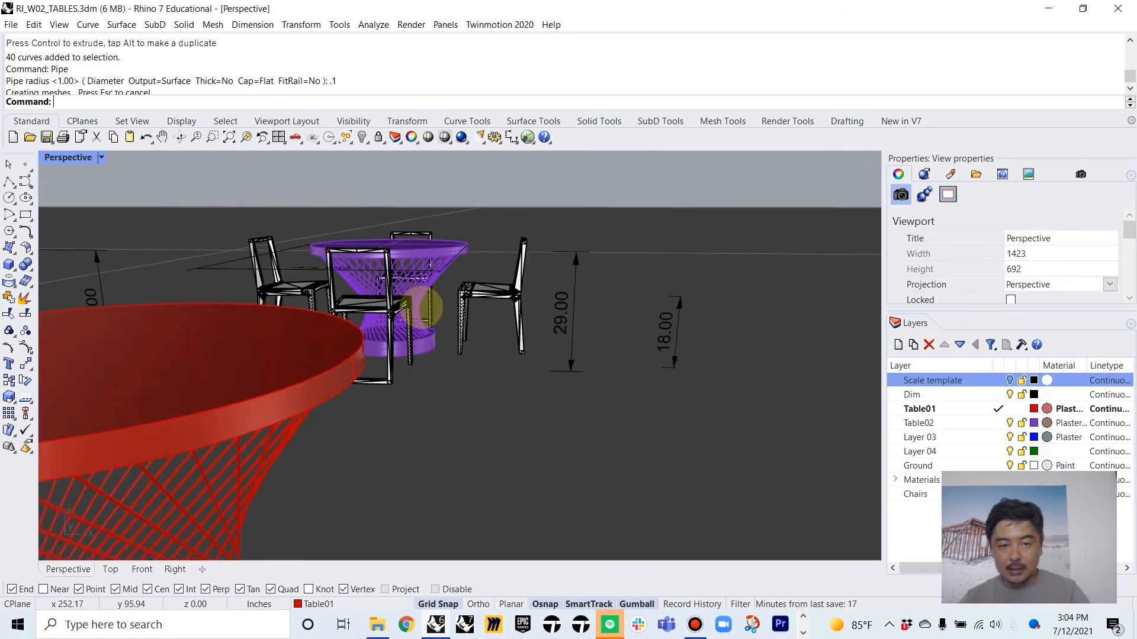
pyautogui.scroll(-5, 438, 293)
pyautogui.moveTo(464, 285); pyautogui.dragTo(390, 324, button='right')
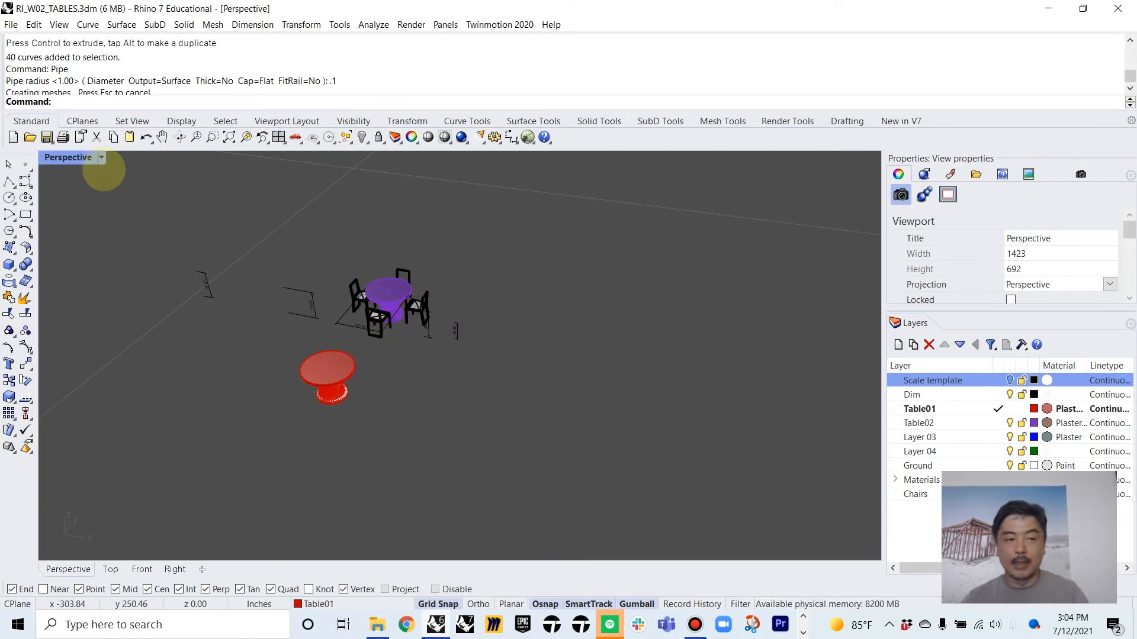
pyautogui.doubleClick(68, 157)
pyautogui.scroll(-5, 267, 265)
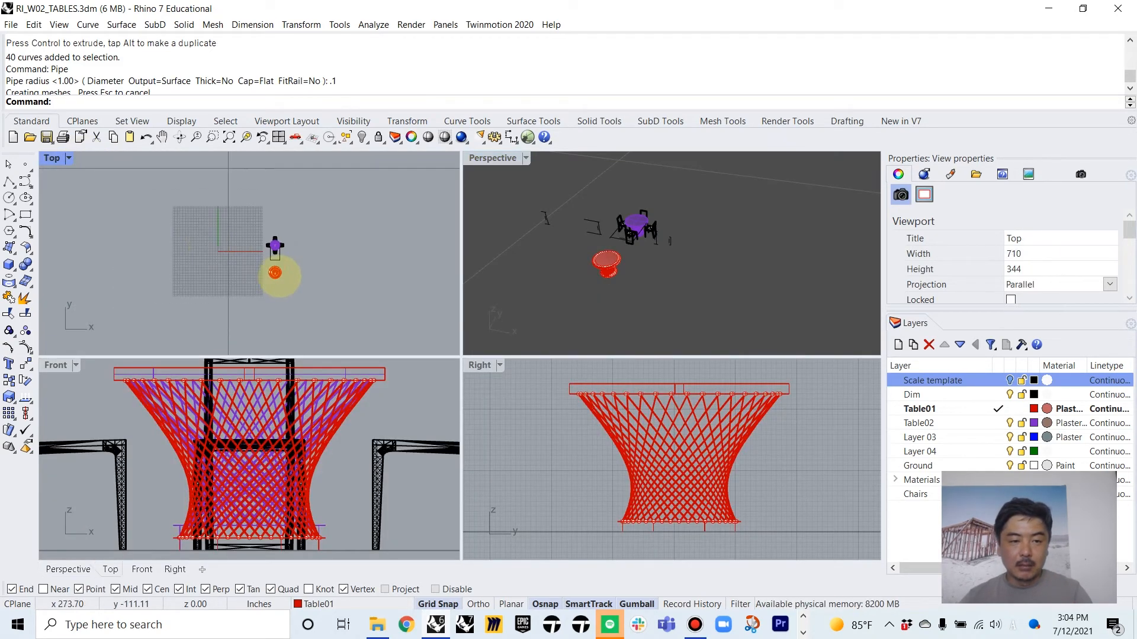
pyautogui.moveTo(155, 207); pyautogui.dragTo(386, 329)
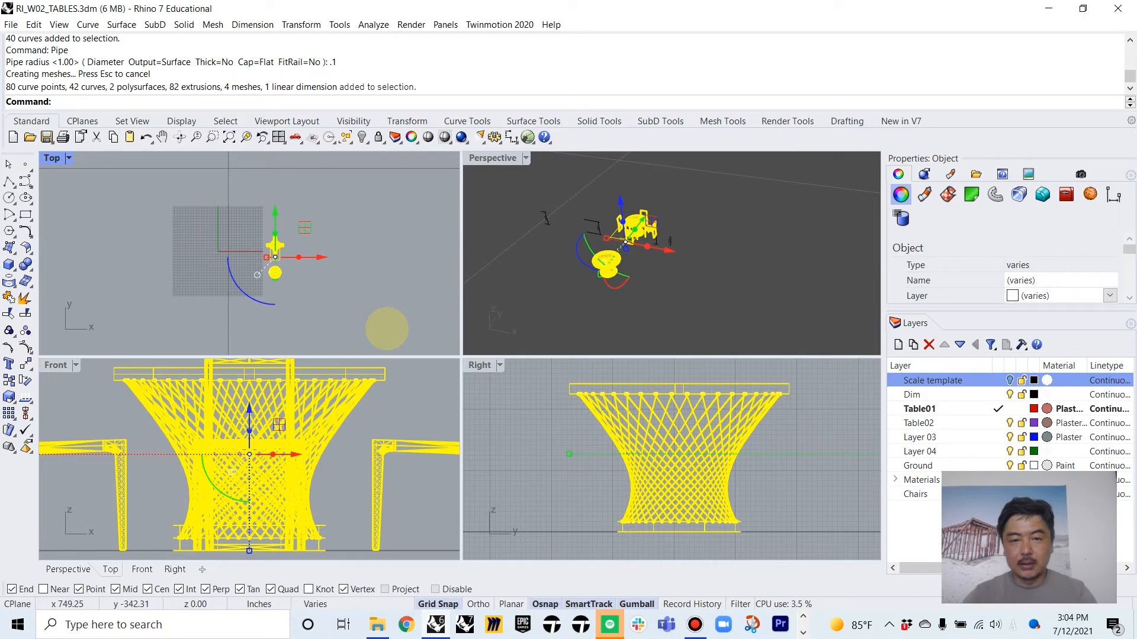
pyautogui.press('Return')
# Use ShowSelected to bring back only the hidden sofa and green coffee table with its dimensions
pyautogui.hotkey('ctrl', 'alt', 'h')
pyautogui.hotkey('ctrl', 'z')
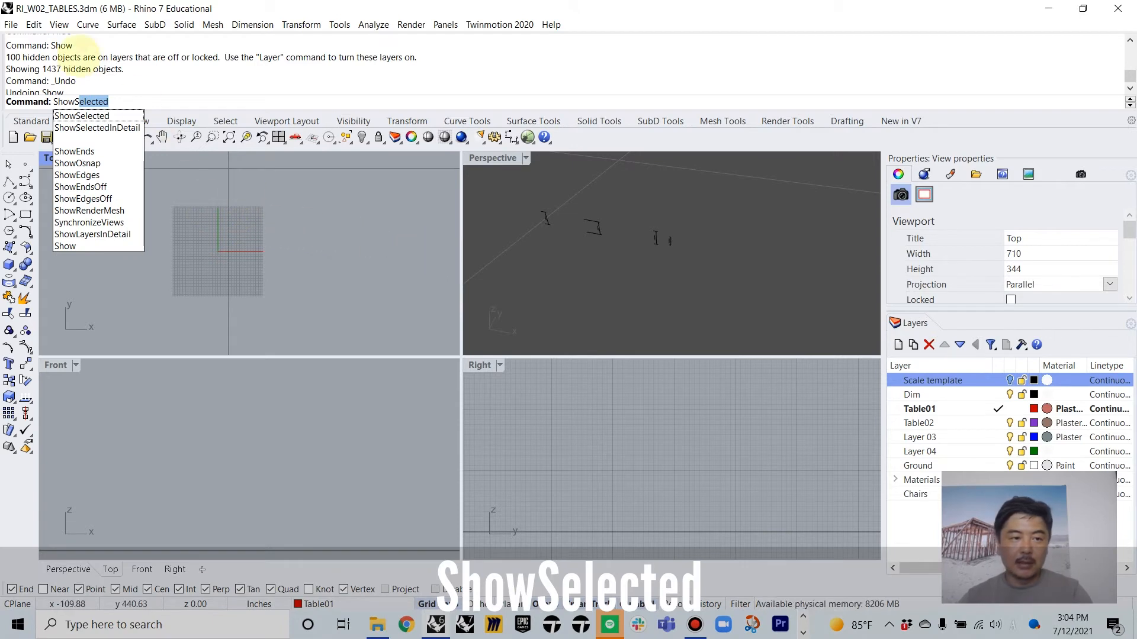
pyautogui.press('Return')
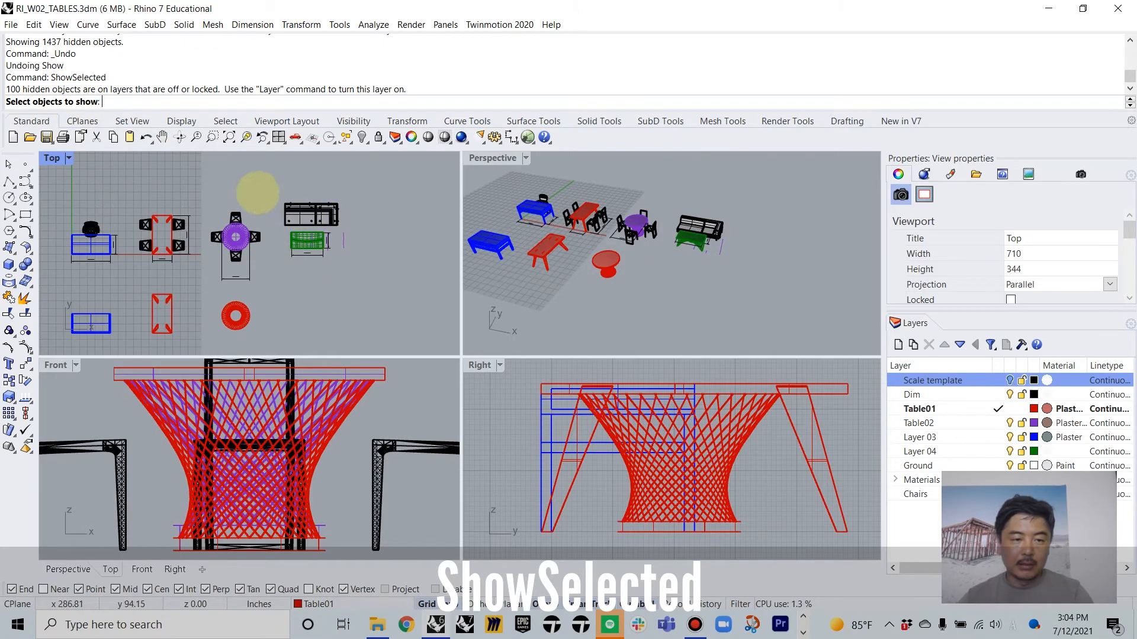
pyautogui.moveTo(266, 190); pyautogui.dragTo(381, 283)
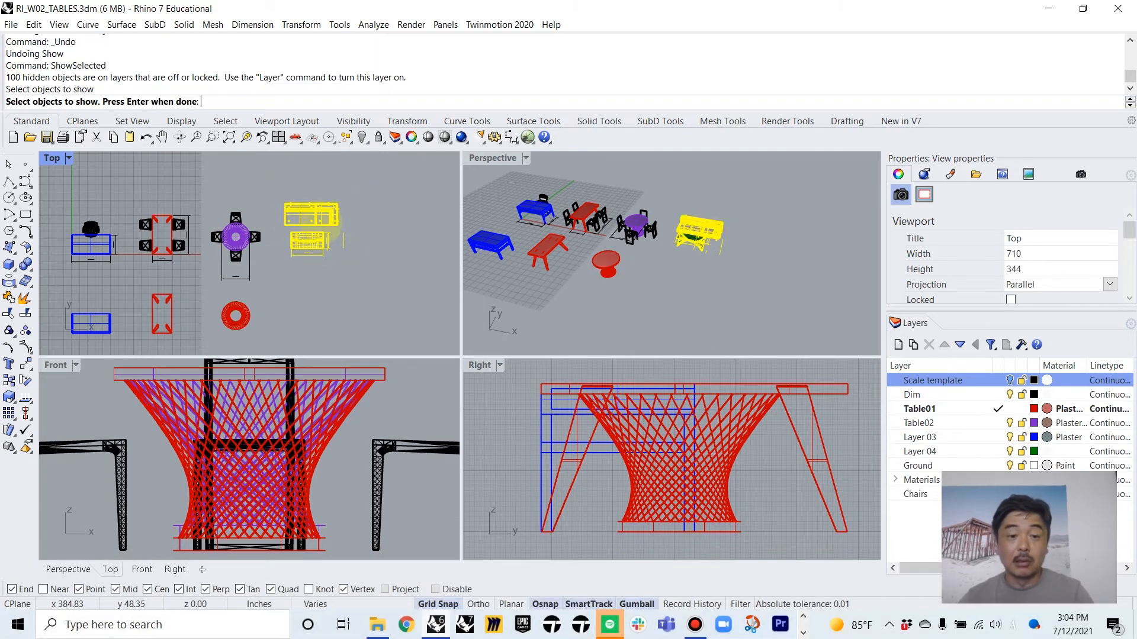
pyautogui.press('Return')
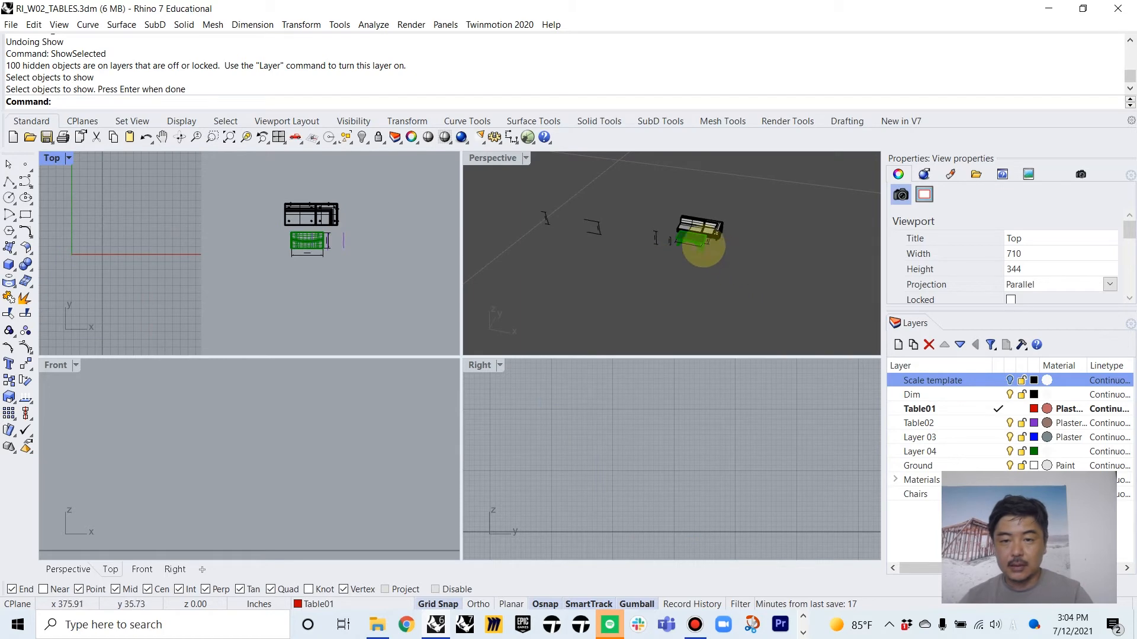
# Select the green coffee table's curved base and zoom all viewports to it with ZSA
pyautogui.scroll(5, 691, 243)
pyautogui.scroll(3, 696, 260)
pyautogui.click(692, 263)
pyautogui.write('Z')
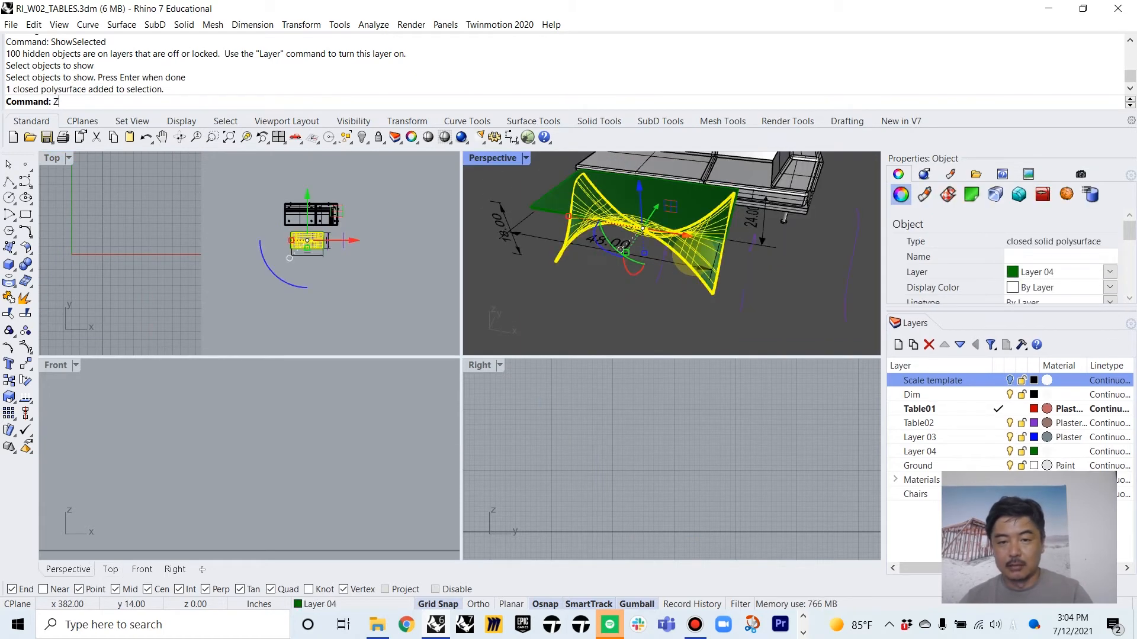
pyautogui.write('SA')
pyautogui.press('Return')
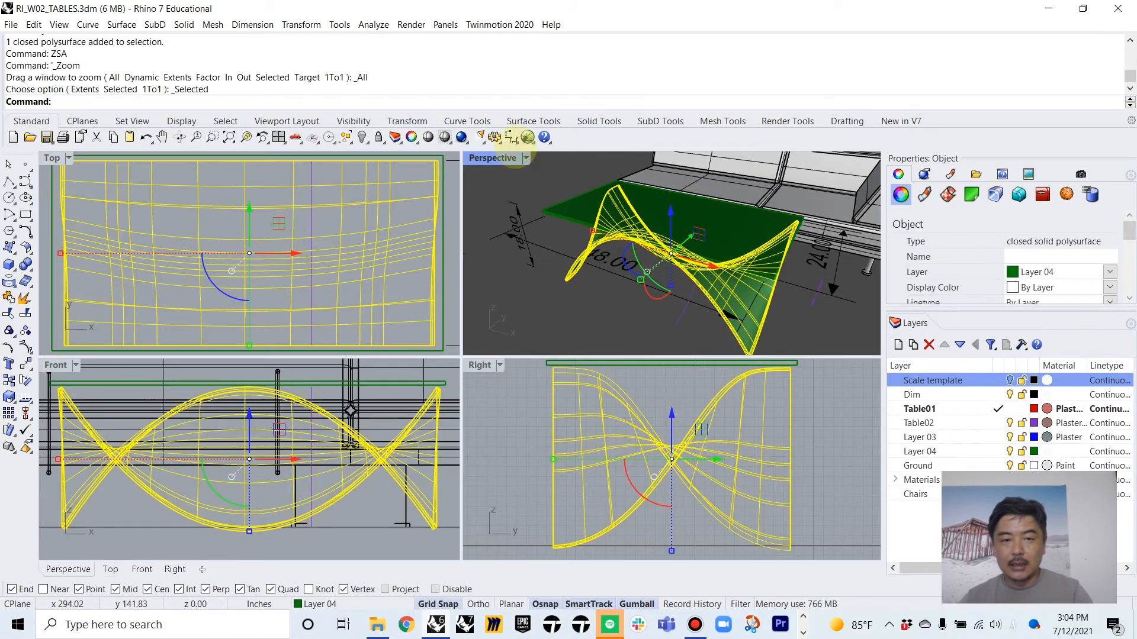
# Maximize the Perspective view, set it to Rendered display and examine the coffee table and its curved base
pyautogui.doubleClick(492, 158)
pyautogui.scroll(-4, 540, 237)
pyautogui.click(443, 209)
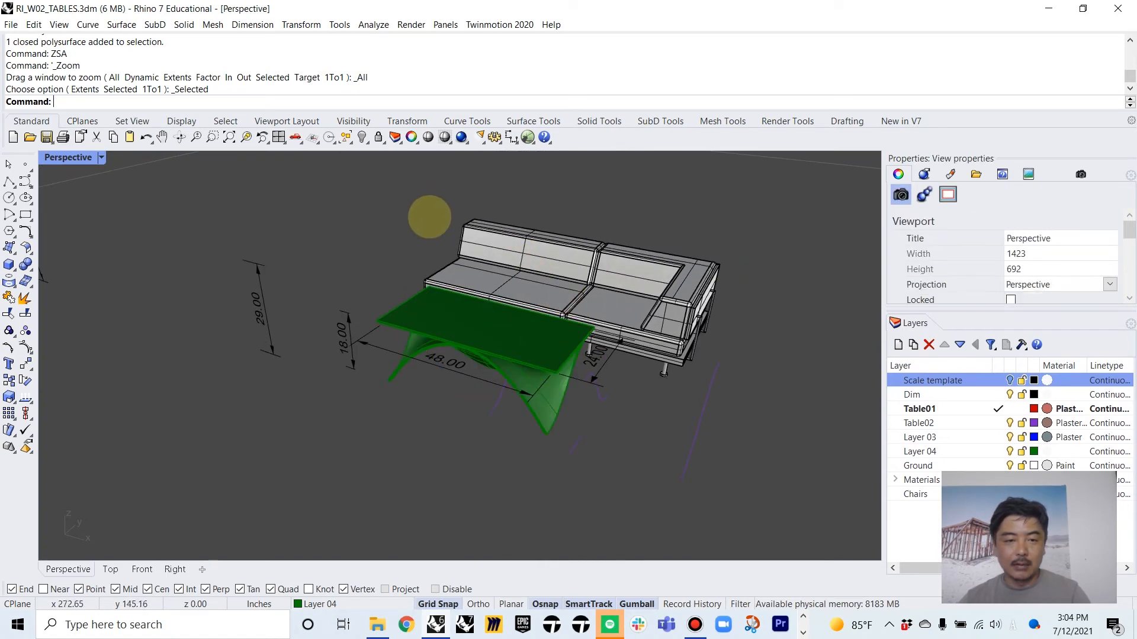
pyautogui.click(56, 160)
pyautogui.click(142, 202)
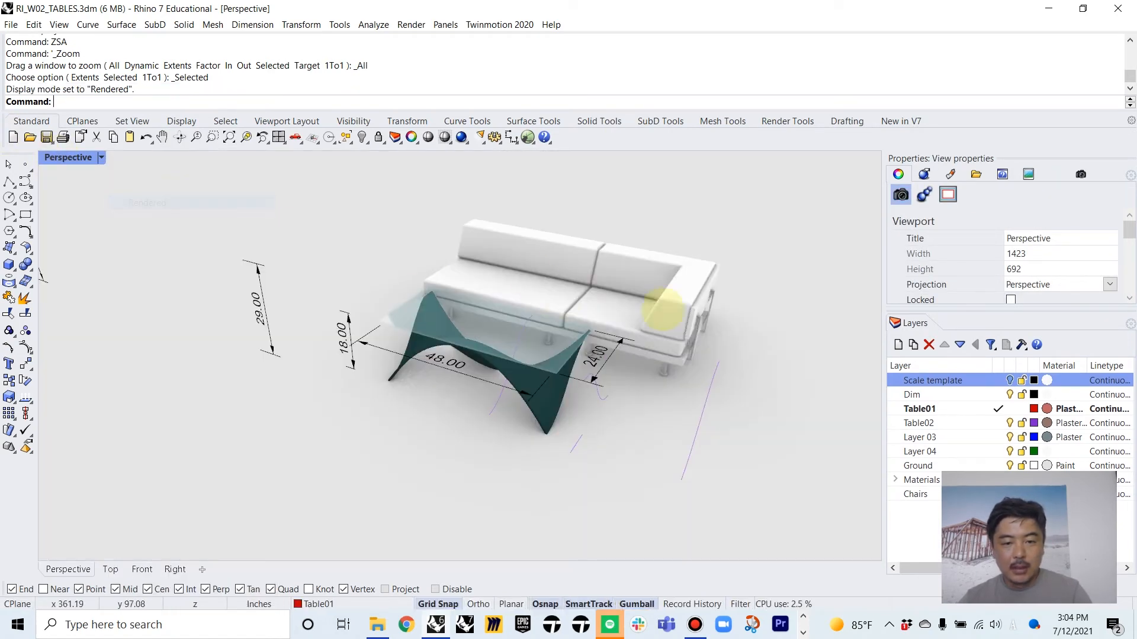
pyautogui.moveTo(552, 322); pyautogui.dragTo(450, 233, button='right')
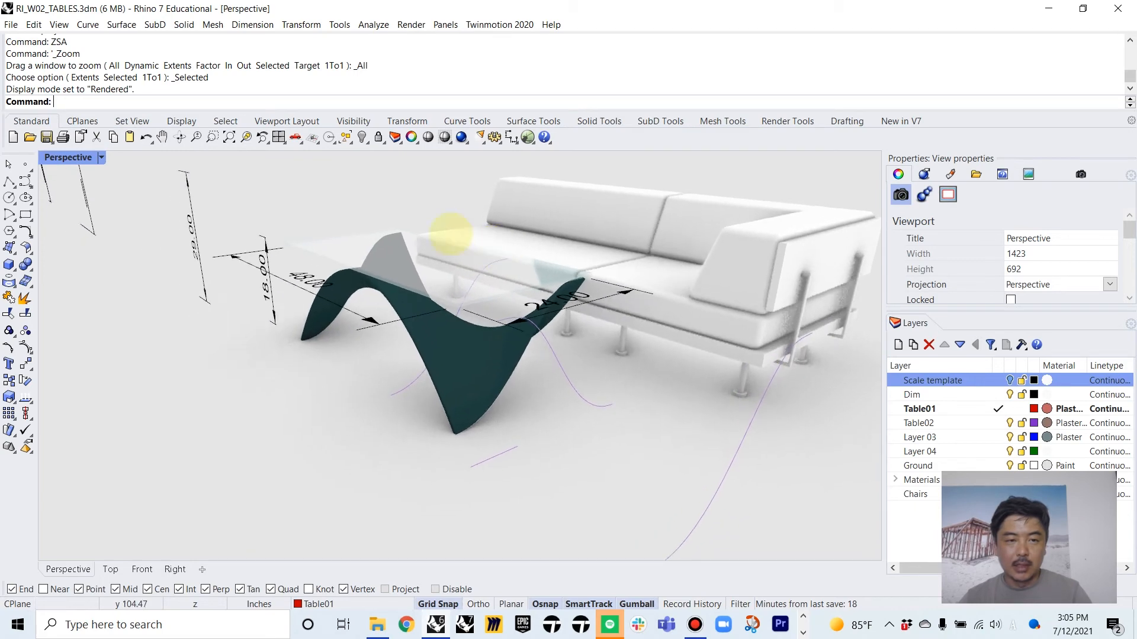
# Return to the four-viewport layout, turn on the Scale template layer and make it current
pyautogui.doubleClick(59, 158)
pyautogui.scroll(-5, 330, 225)
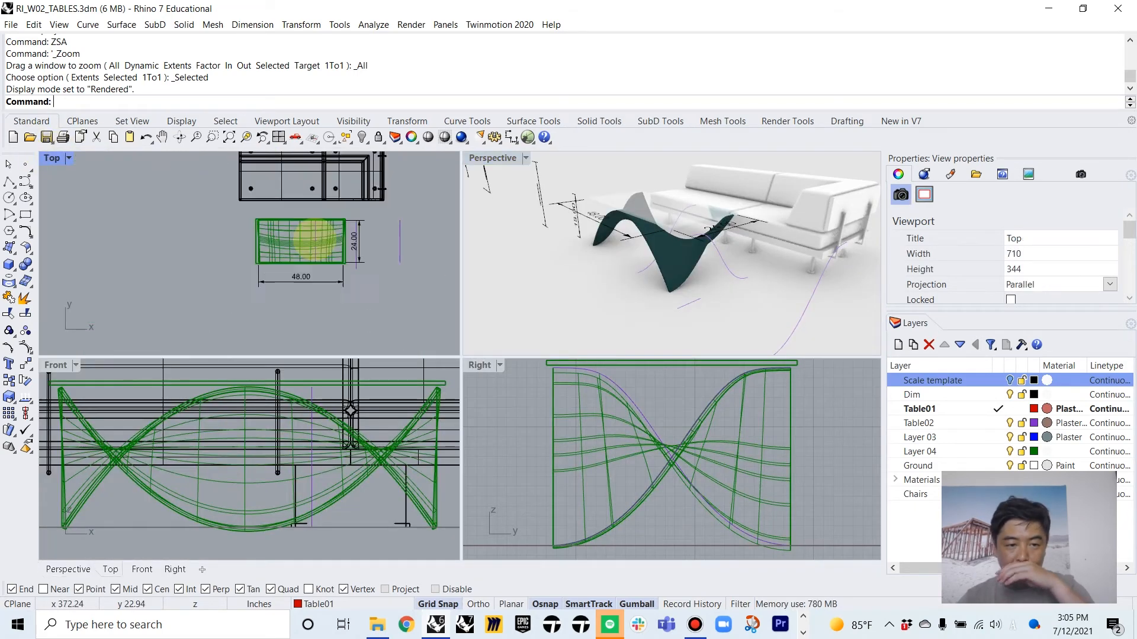
pyautogui.moveTo(320, 258); pyautogui.dragTo(337, 232, button='right')
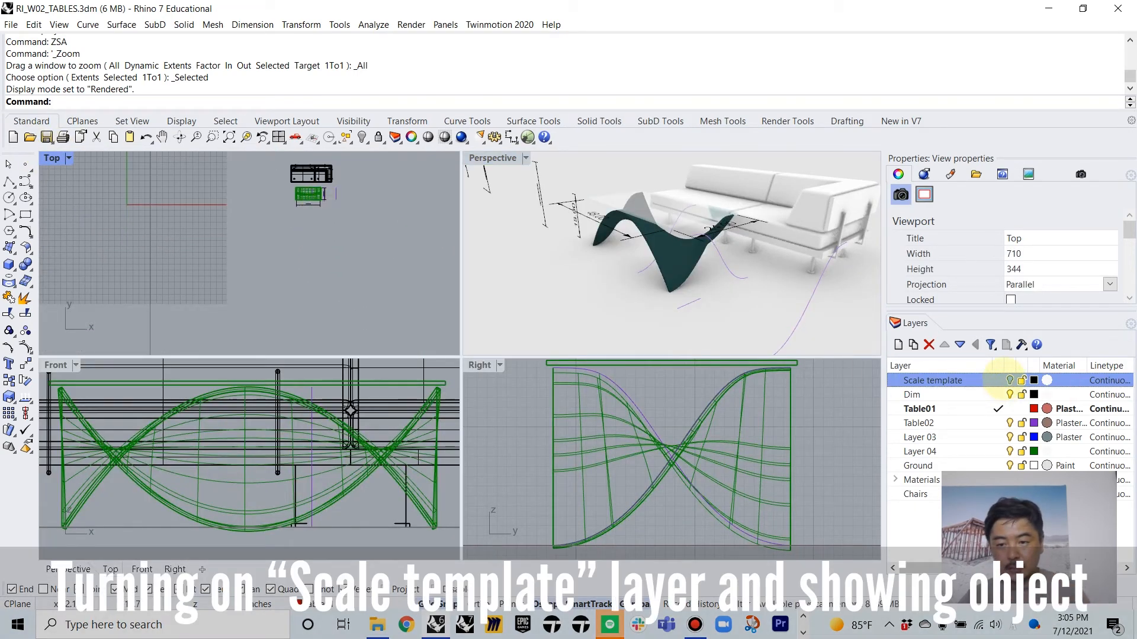
pyautogui.click(1000, 380)
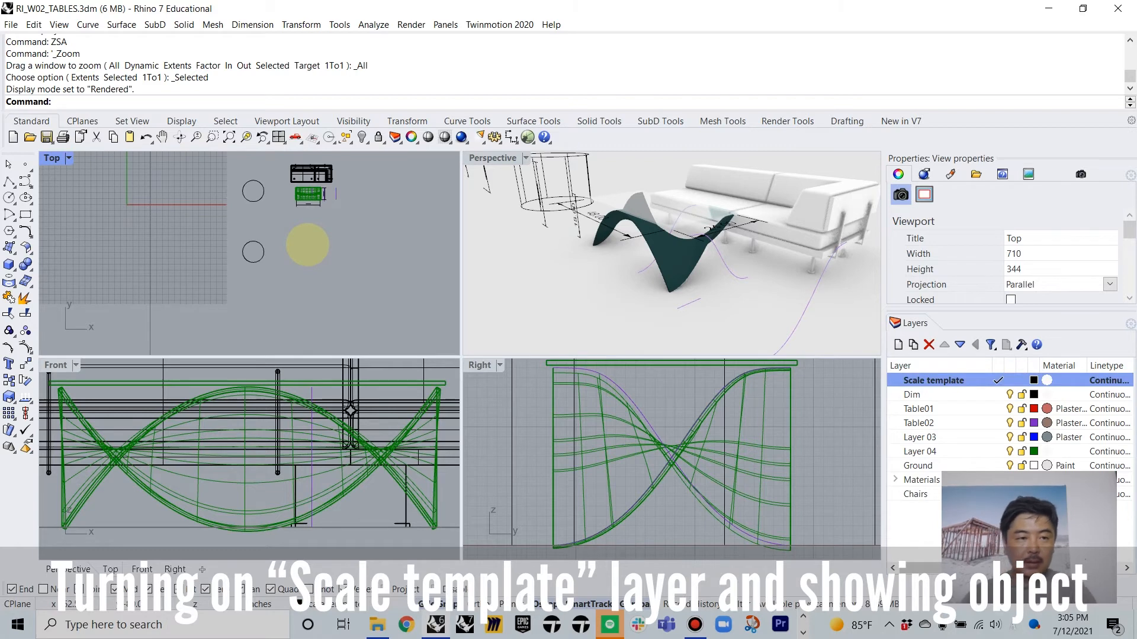
# Show the hidden box template below the coffee table with ShowSelected and hide the two cylindrical templates
pyautogui.write('ShowSelected')
pyautogui.press('Return')
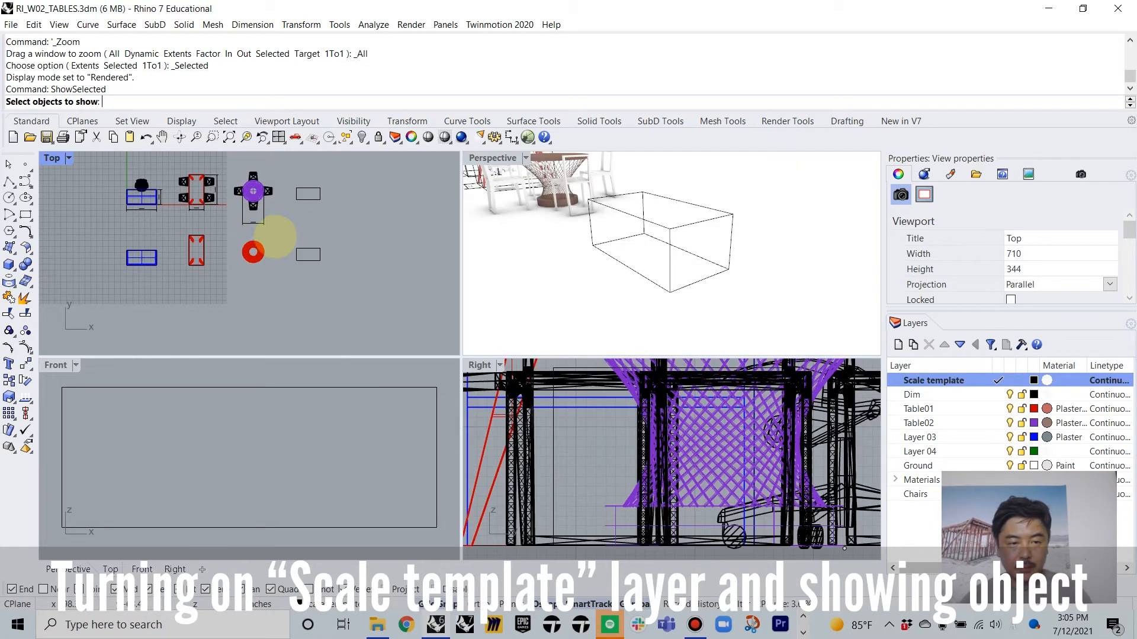
pyautogui.moveTo(198, 172); pyautogui.dragTo(271, 293)
pyautogui.press('Return')
pyautogui.write('Hide')
pyautogui.press('Return')
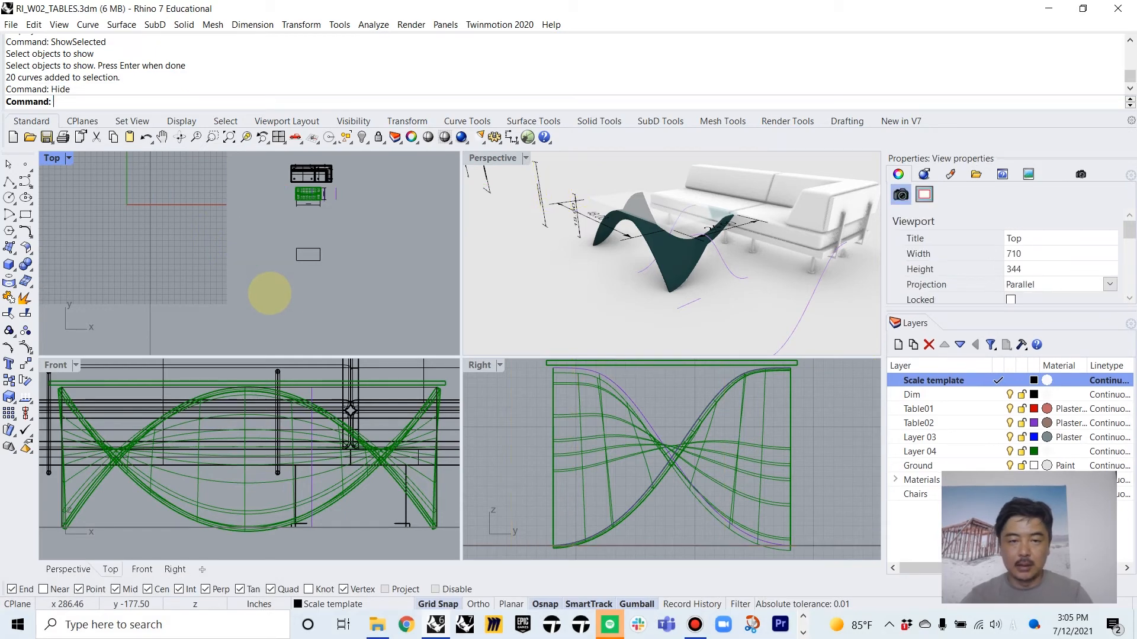
# Set the Perspective view to Shaded display and zoom all viewports to the empty box template with ZSA
pyautogui.click(526, 158)
pyautogui.click(567, 189)
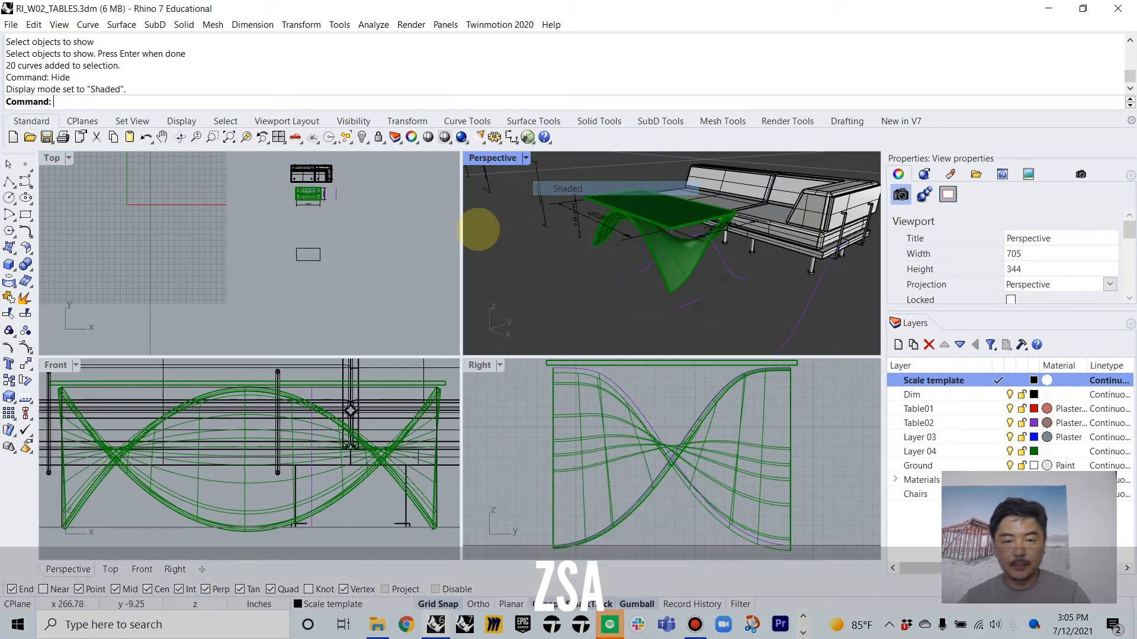
pyautogui.moveTo(356, 274); pyautogui.dragTo(299, 248)
pyautogui.write('ZS')
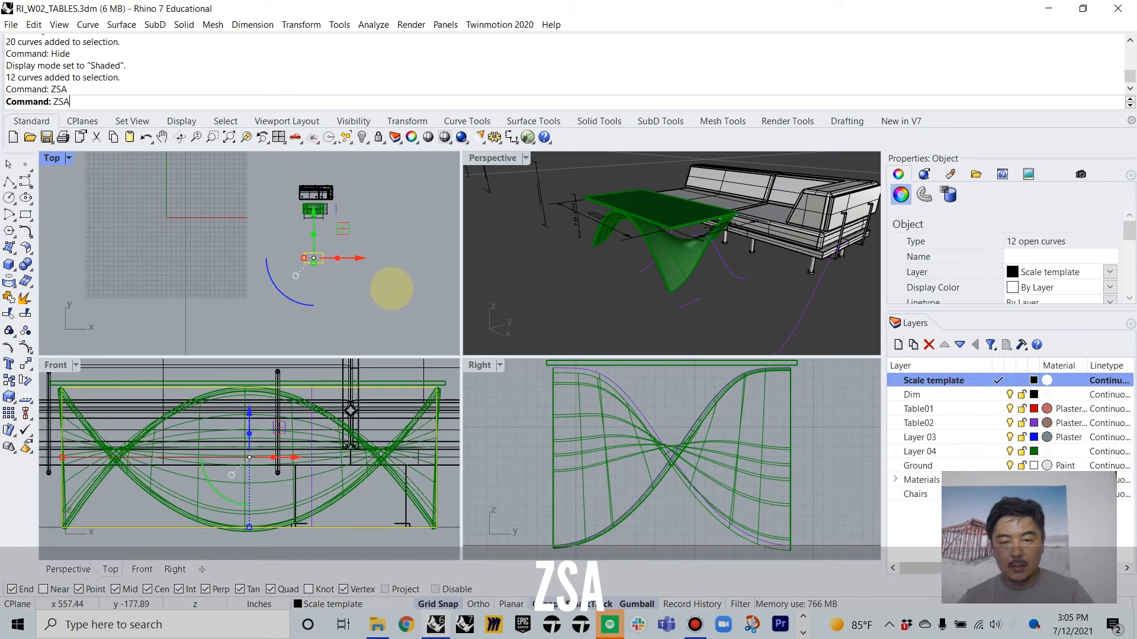
pyautogui.write('A')
pyautogui.press('Return')
pyautogui.click(411, 241)
pyautogui.scroll(-3, 421, 239)
pyautogui.moveTo(327, 233); pyautogui.dragTo(292, 228, button='right')
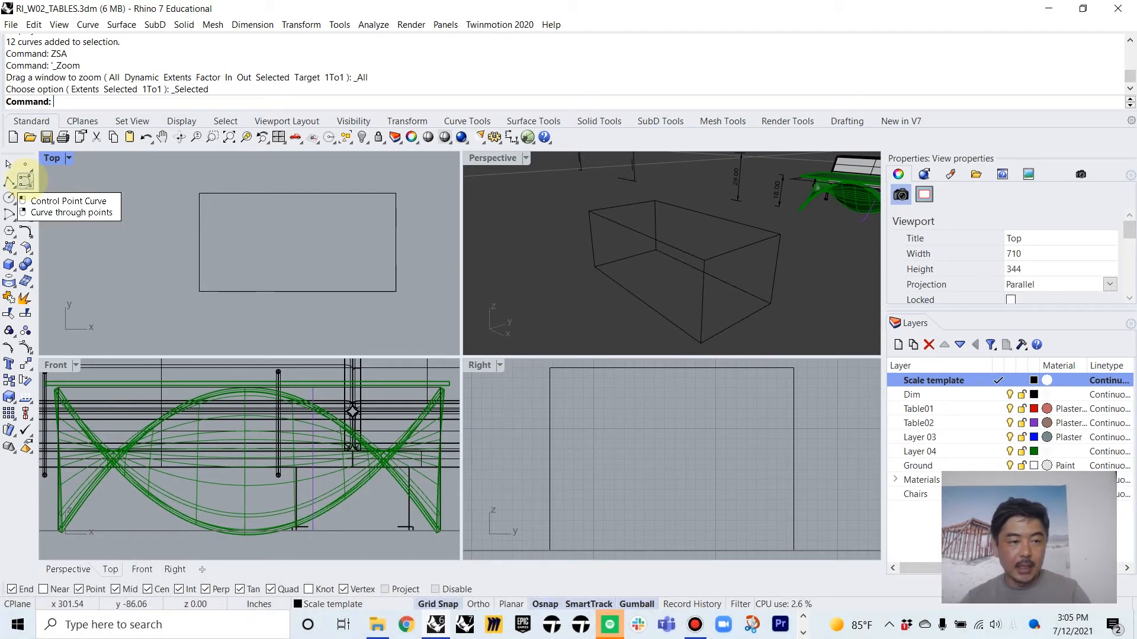
# Start an interpolated curve (InterpCrv) and maximize the Right view of the box template
pyautogui.click(25, 179)
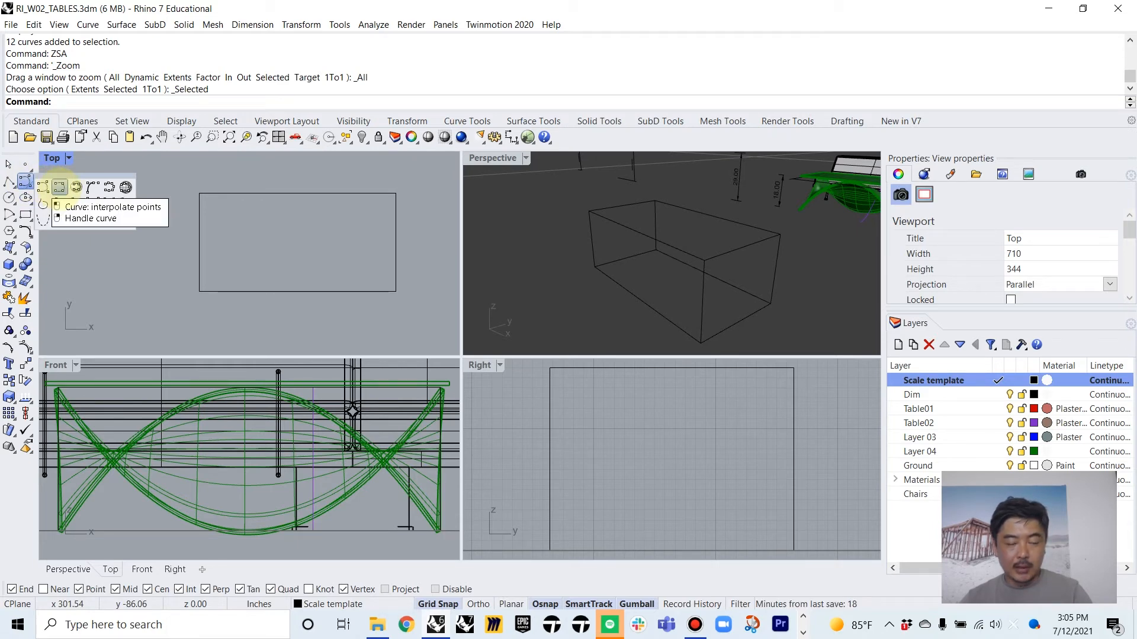
pyautogui.click(59, 188)
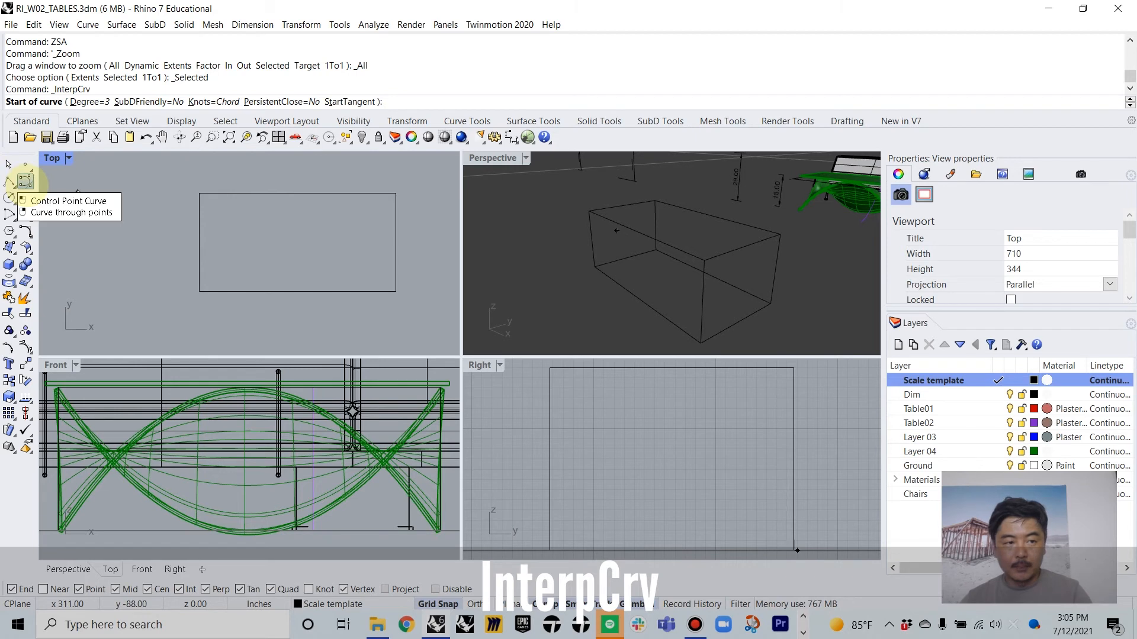
pyautogui.click(25, 181)
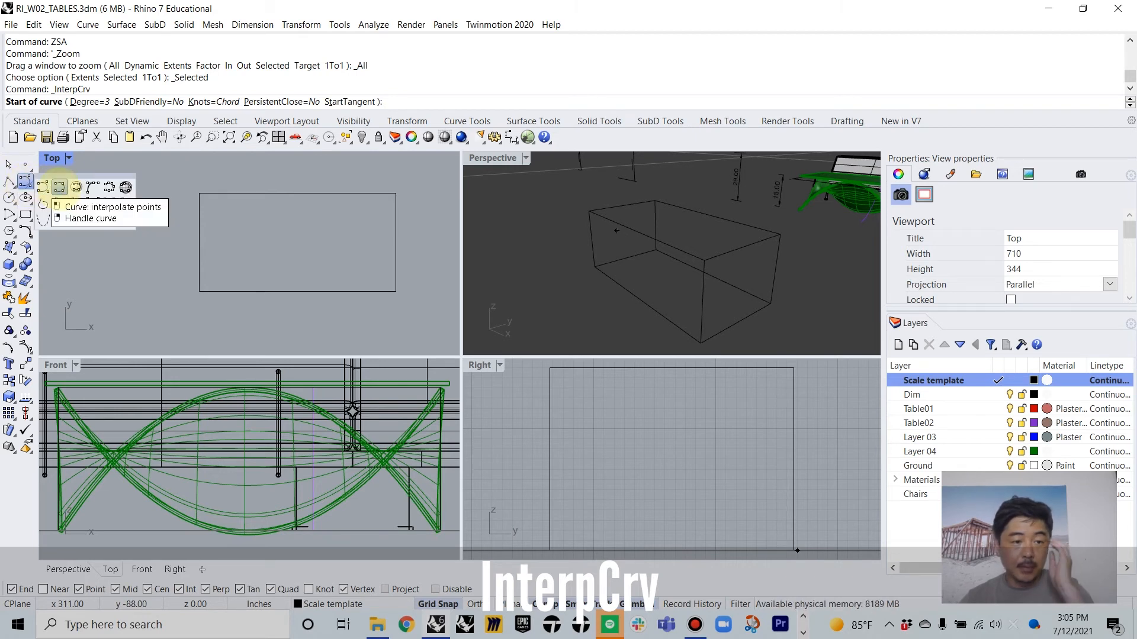
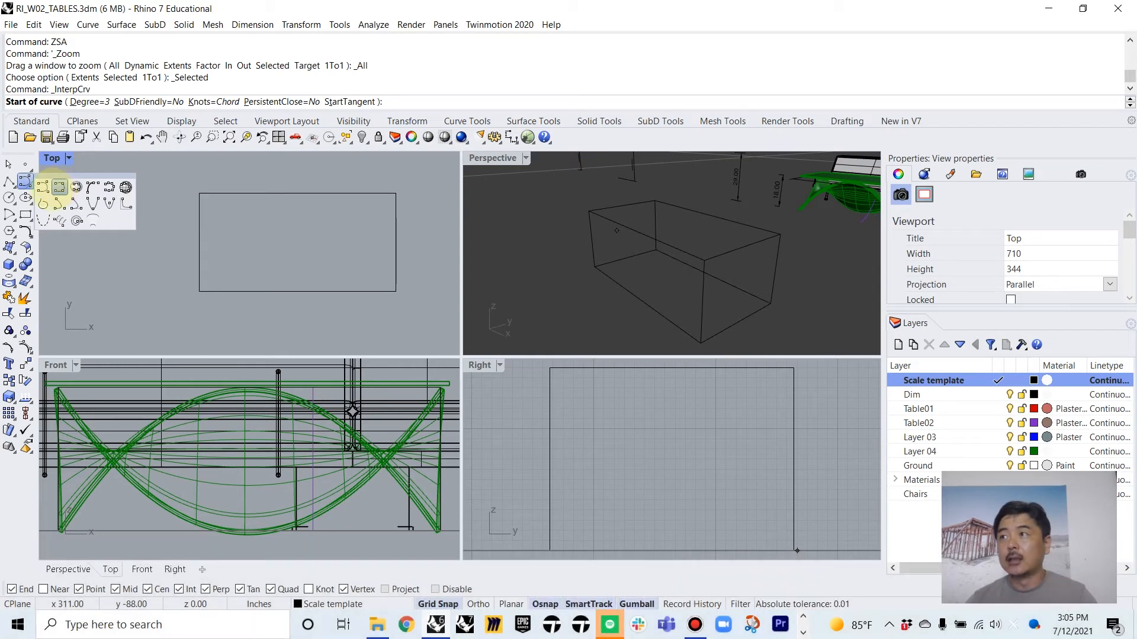
pyautogui.click(59, 187)
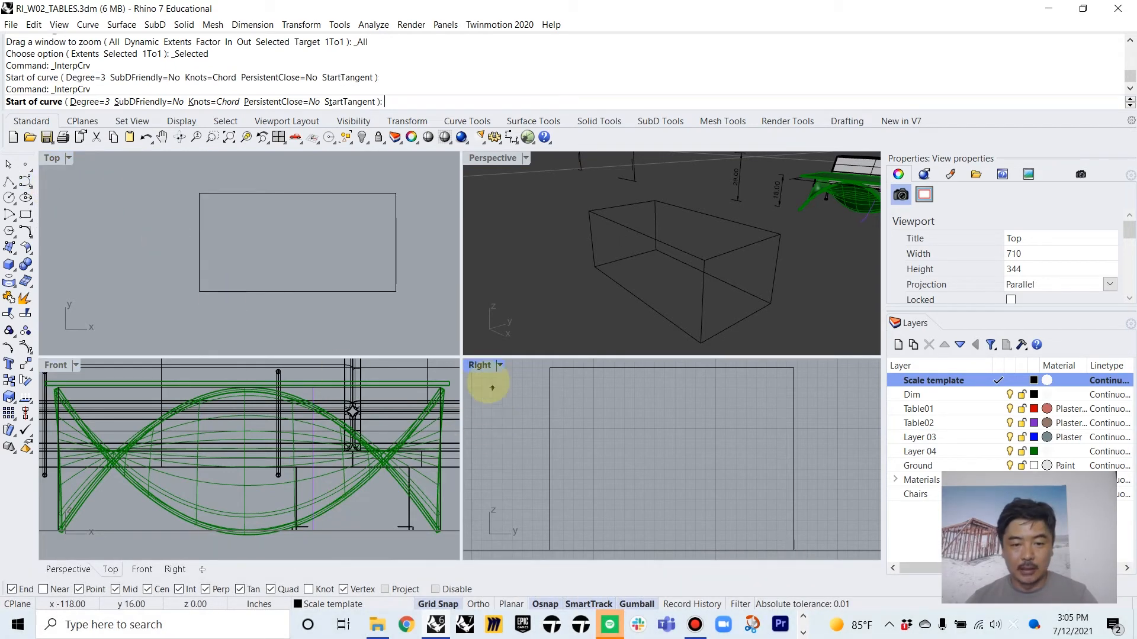
pyautogui.doubleClick(480, 364)
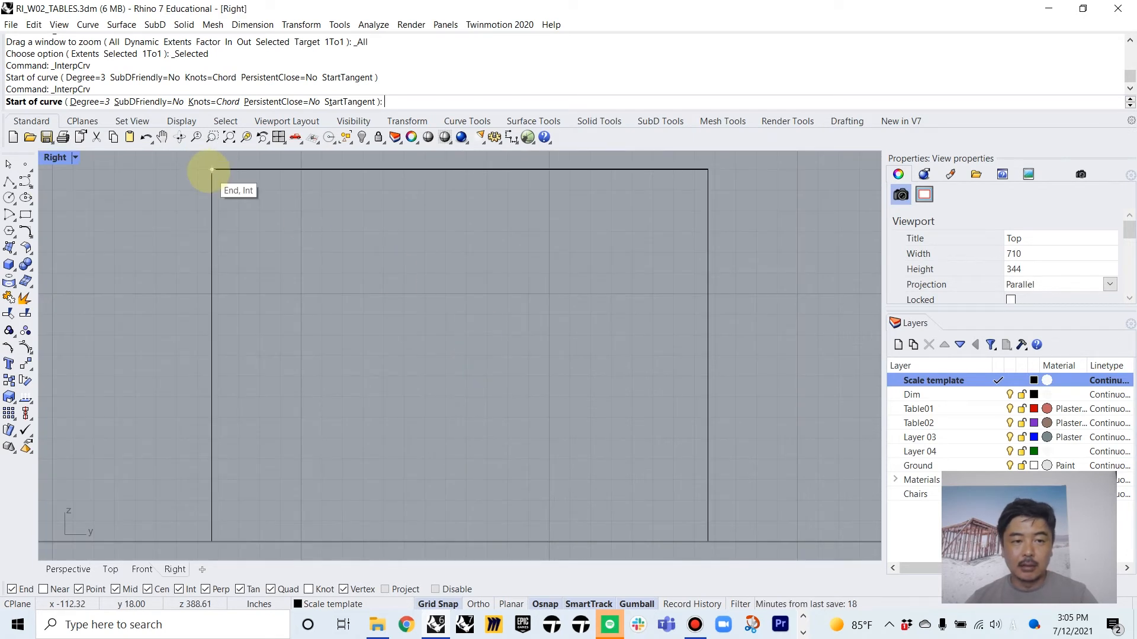
pyautogui.click(212, 169)
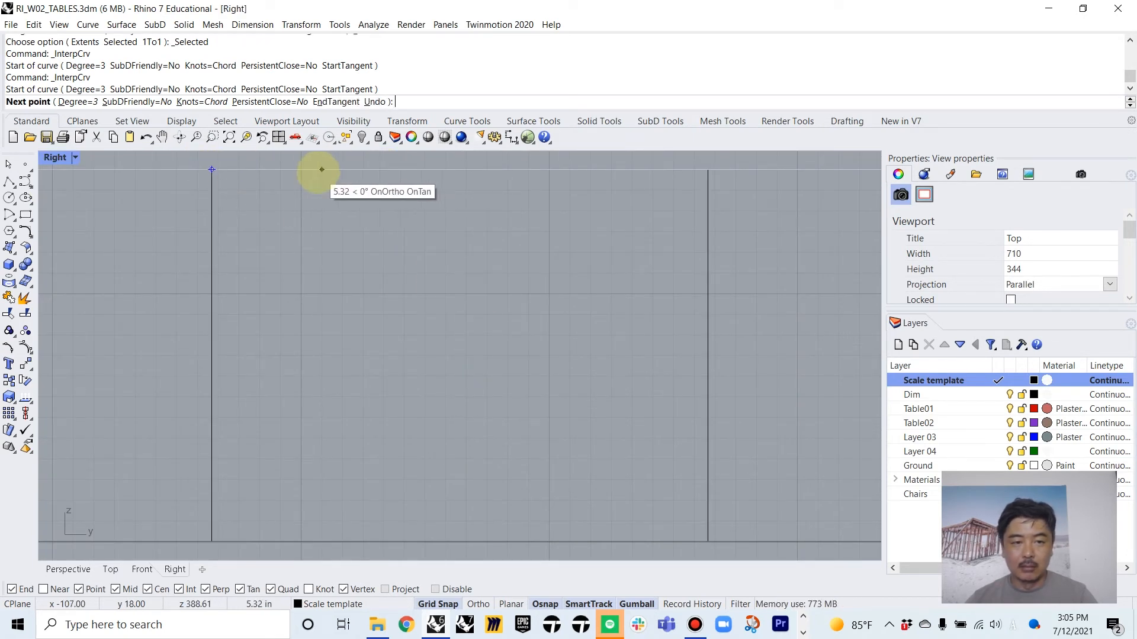
pyautogui.click(342, 169)
pyautogui.scroll(-6, 512, 318)
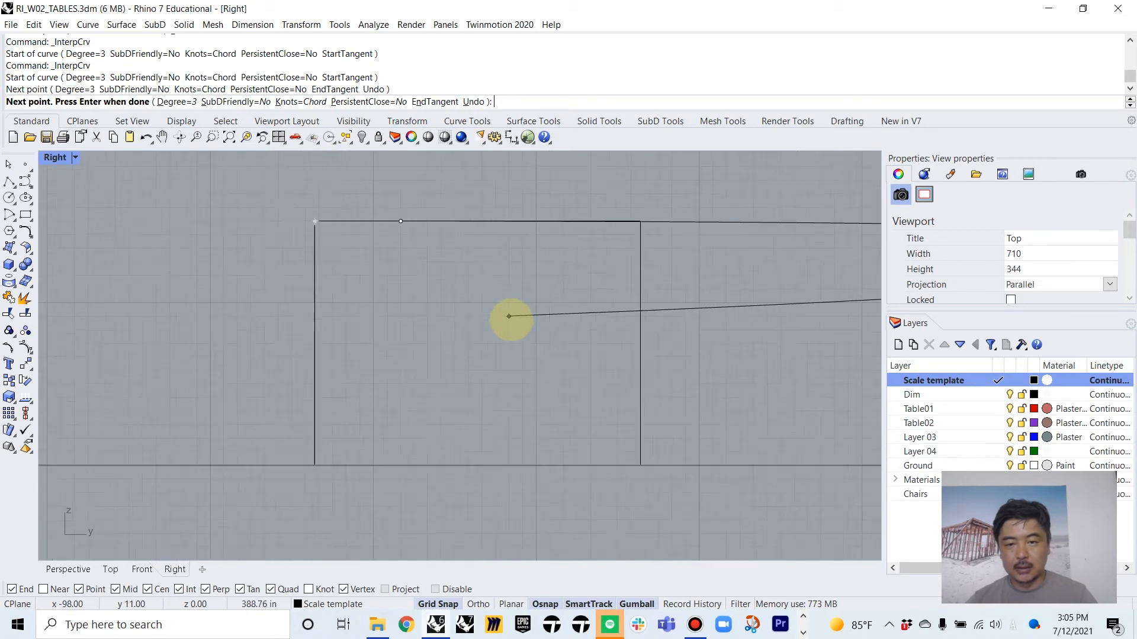
pyautogui.press('Escape')
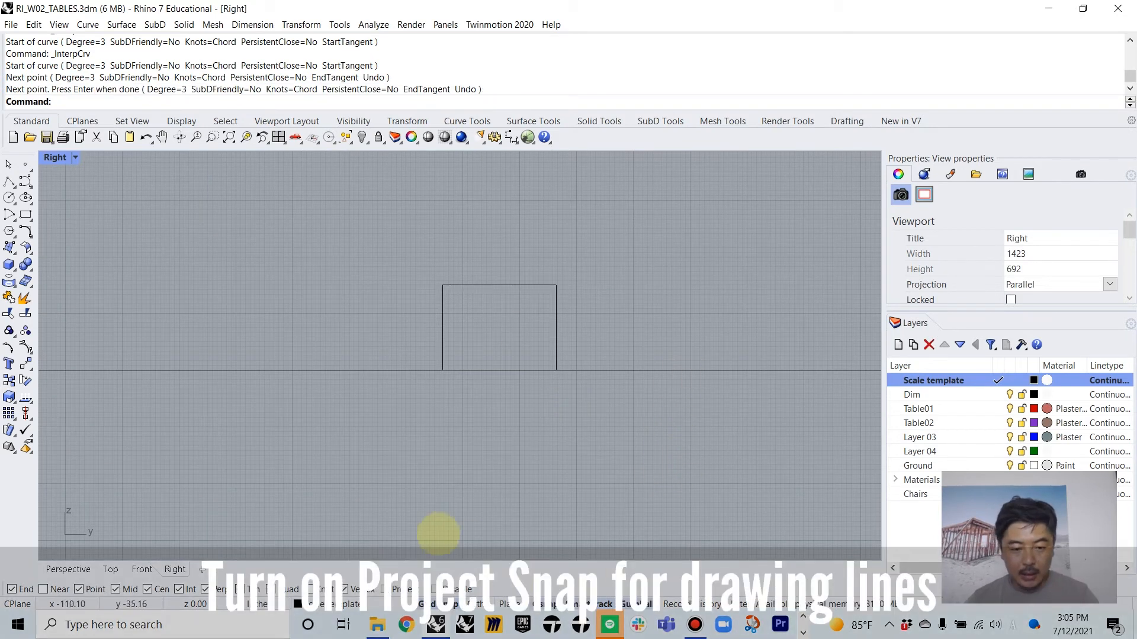
# Try an interpolated curve from the template's upper-left corner to a point inside it in the Right view
pyautogui.press('Return')
pyautogui.click(443, 285)
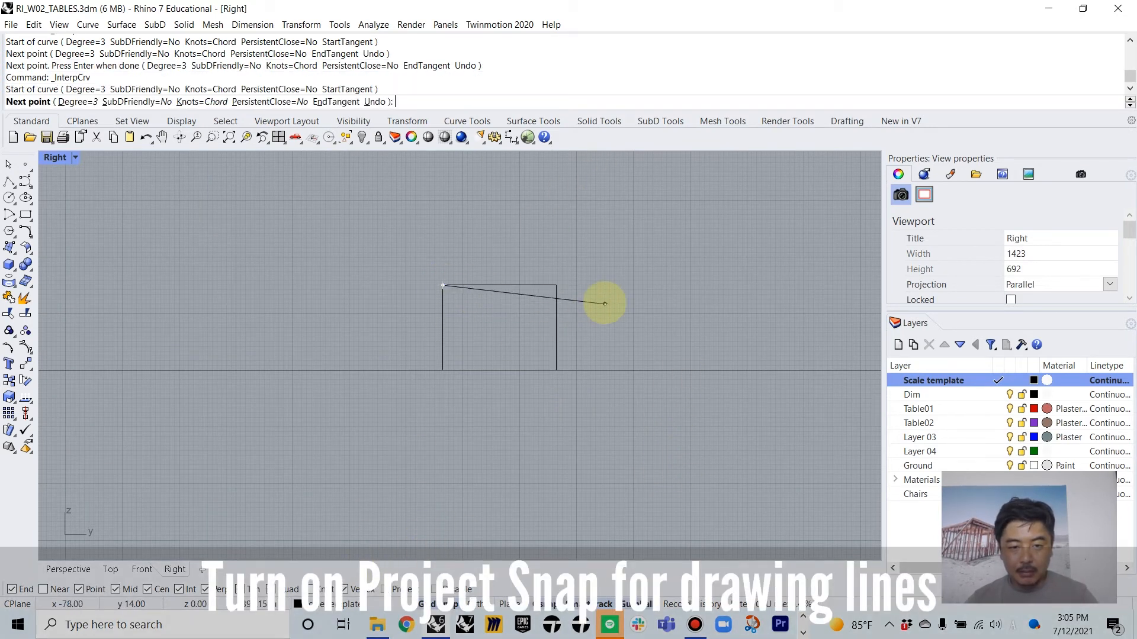
pyautogui.click(524, 309)
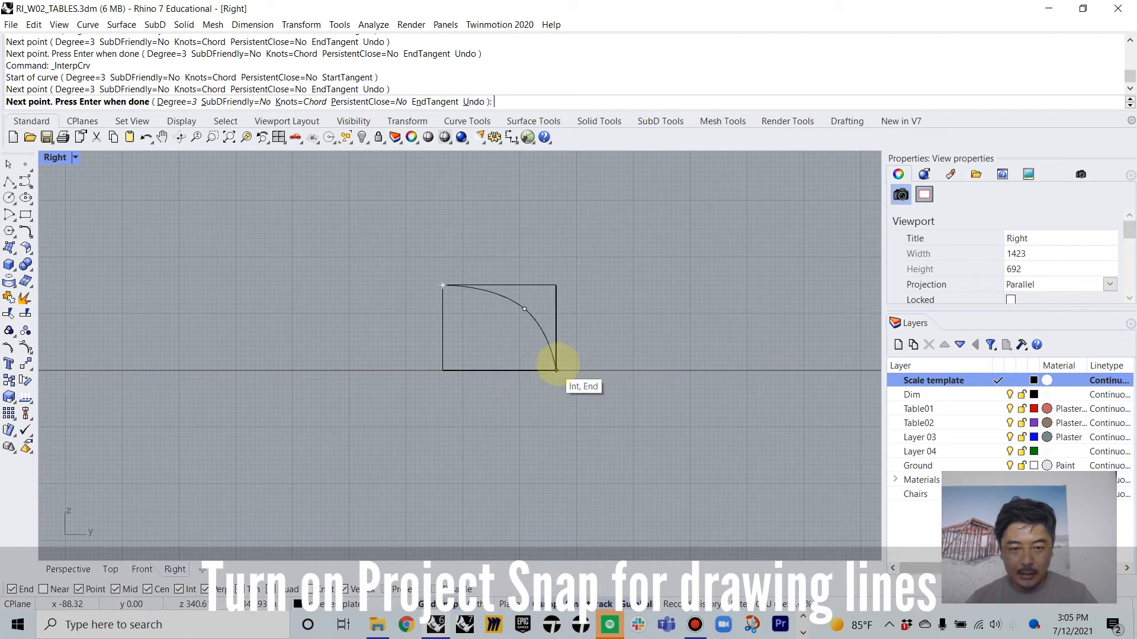
pyautogui.rightClick(515, 389)
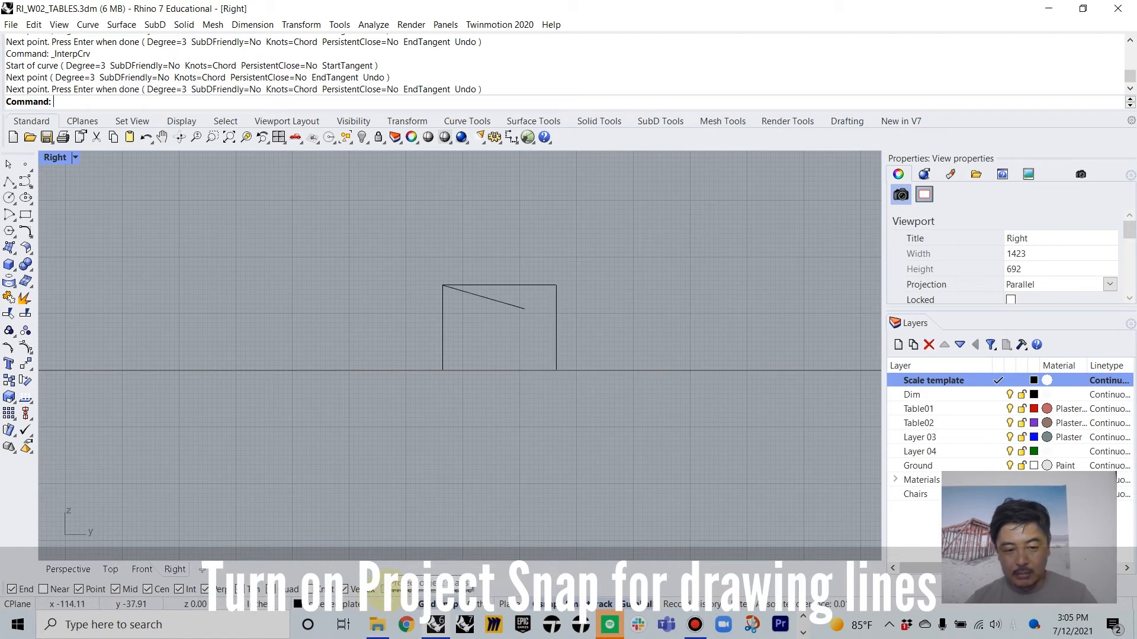
# Turn on the Project object snap and delete the trial curve inside the template
pyautogui.scroll(7, 516, 319)
pyautogui.click(491, 265)
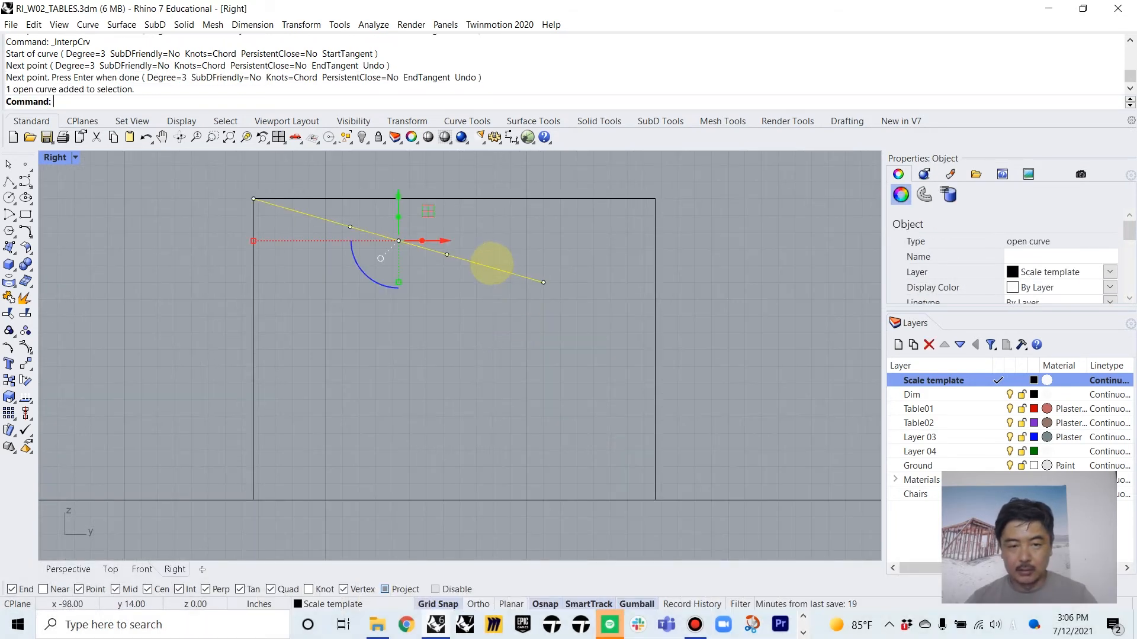
pyautogui.press('Delete')
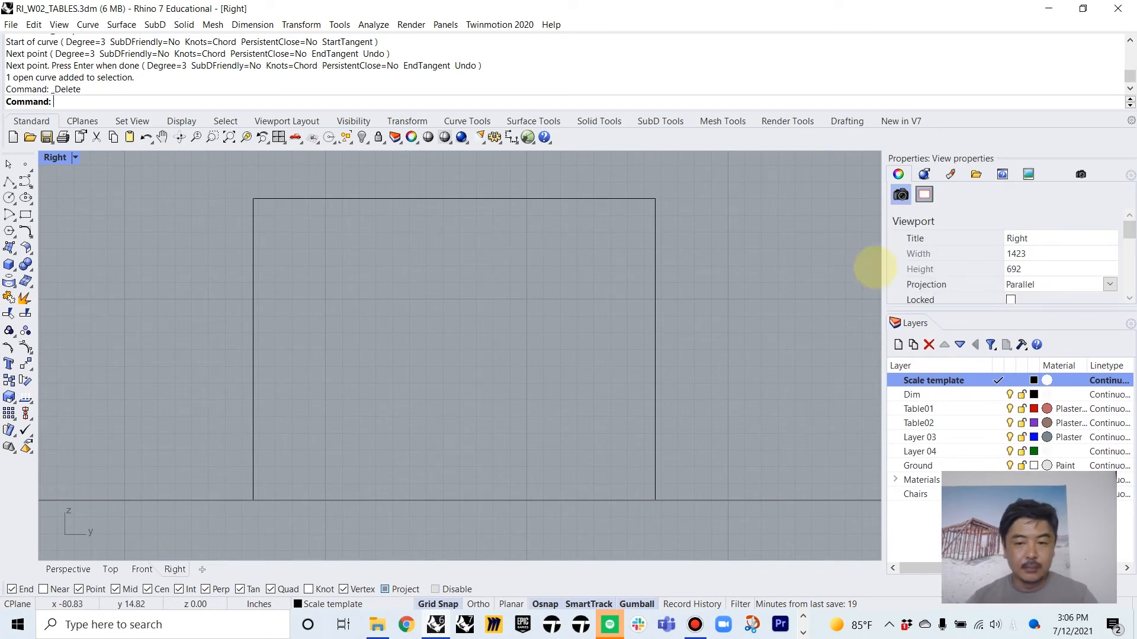
# On Layer 03, with the Center snap off, draw an interpolated S-curve from the template's upper-left corner through both horizontal edges to the lower-right corner
pyautogui.click(998, 437)
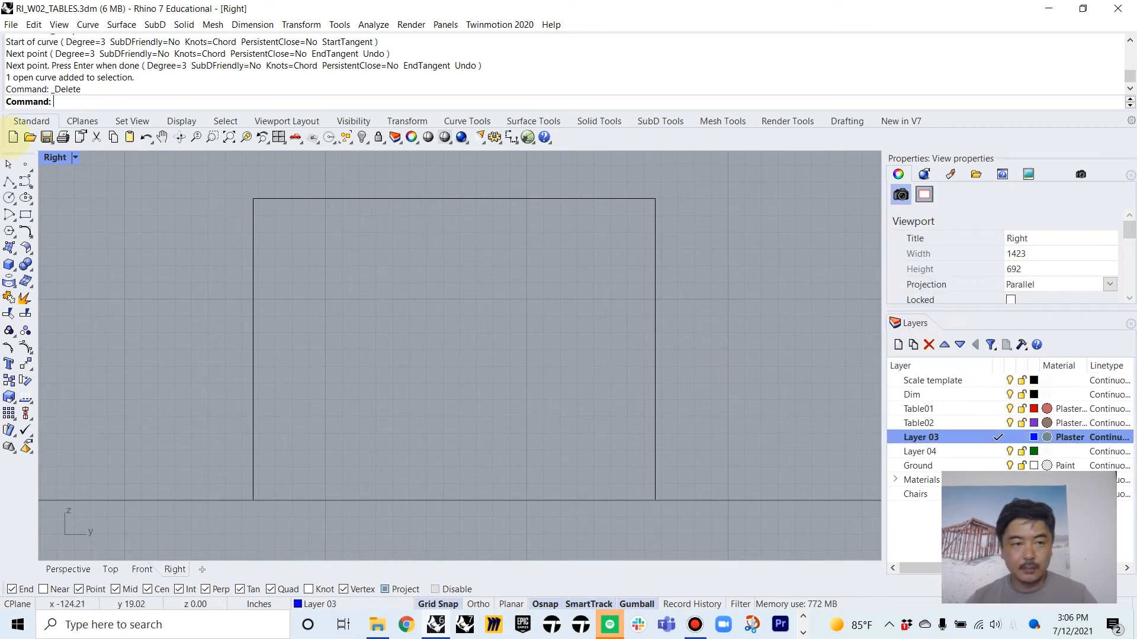
pyautogui.click(25, 181)
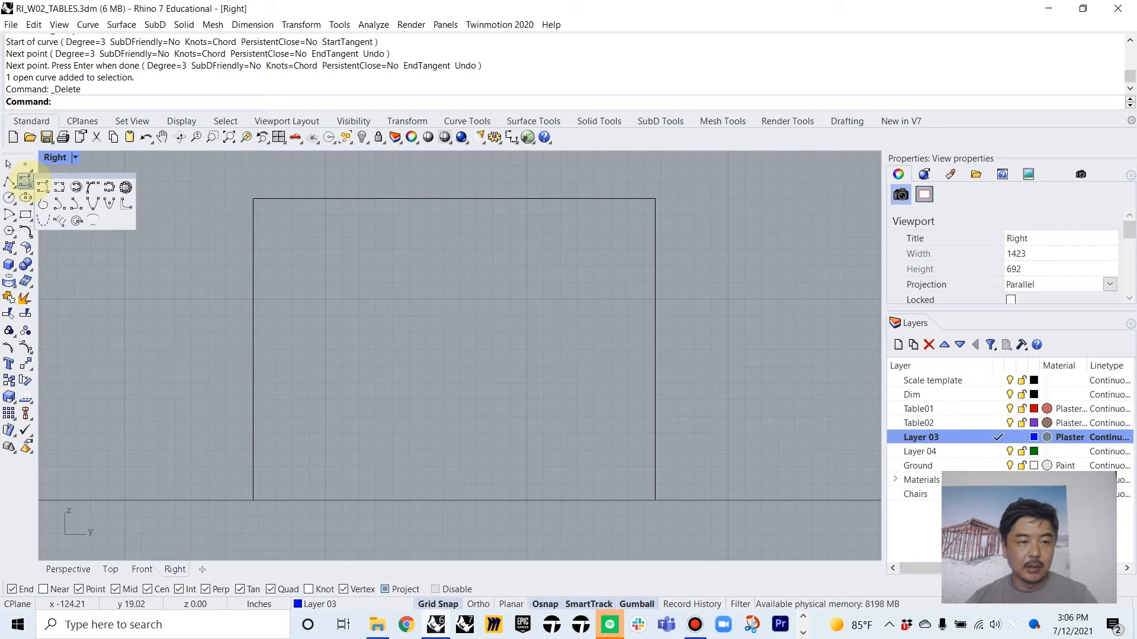
pyautogui.click(59, 187)
pyautogui.click(254, 198)
pyautogui.click(343, 198)
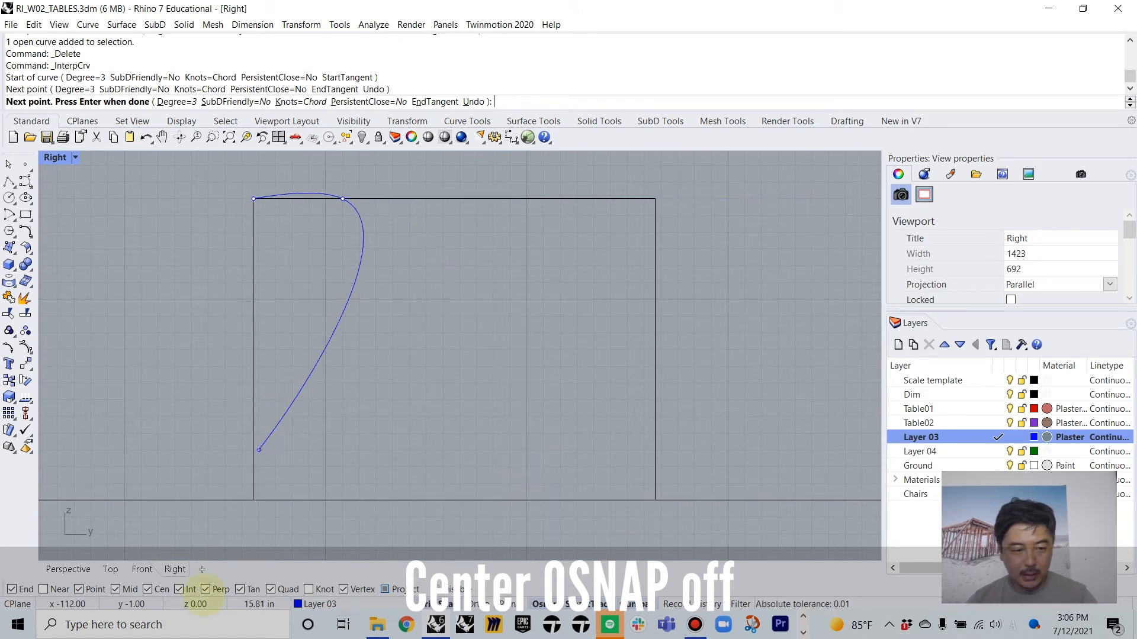
pyautogui.click(159, 589)
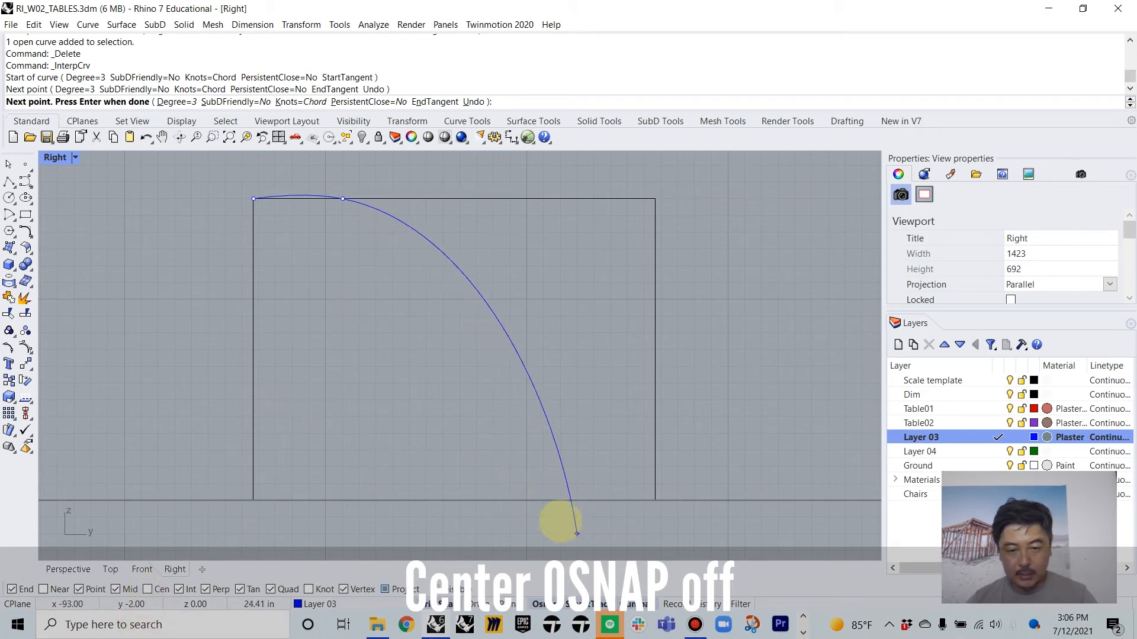
pyautogui.click(526, 500)
pyautogui.click(655, 500)
pyautogui.press('Return')
# Reshape the S-curve by moving its two middle control points inside the template and adjusting the point near its lower end
pyautogui.moveTo(538, 352); pyautogui.dragTo(304, 488)
pyautogui.scroll(-3, 456, 183)
pyautogui.press('Escape')
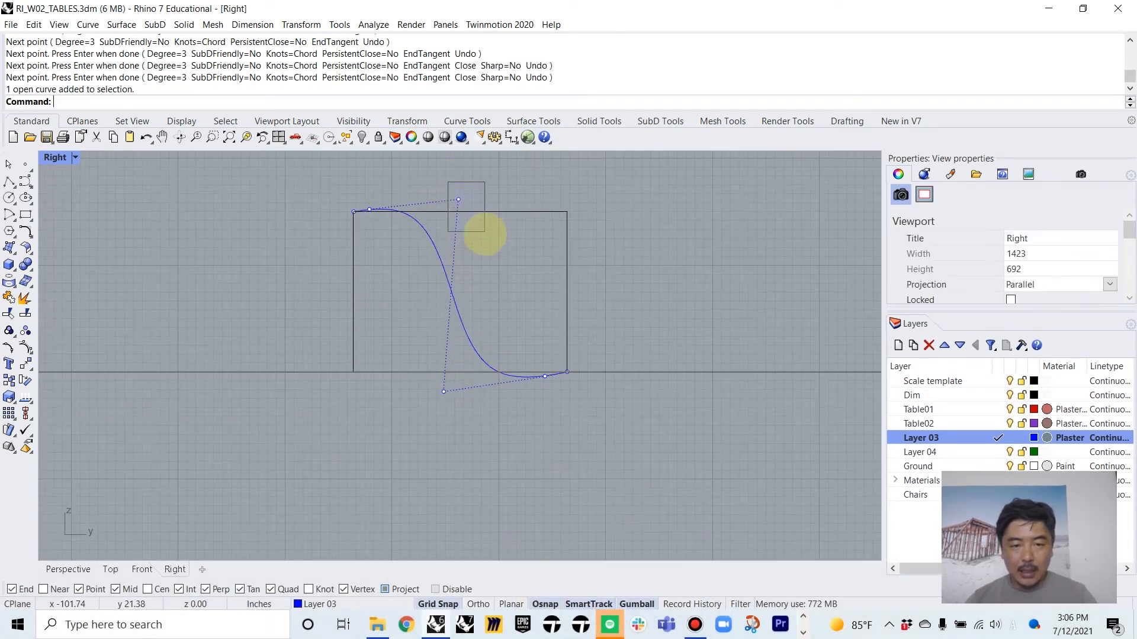
pyautogui.click(458, 200)
pyautogui.moveTo(459, 165); pyautogui.dragTo(482, 228)
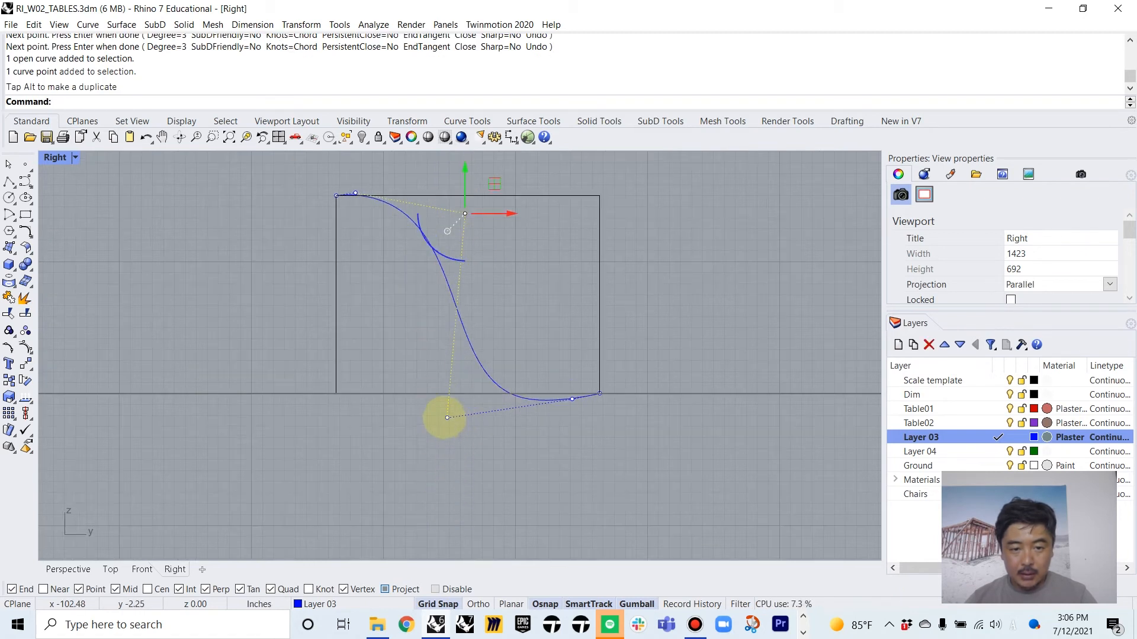
pyautogui.moveTo(447, 418); pyautogui.dragTo(449, 316)
pyautogui.scroll(5, 520, 367)
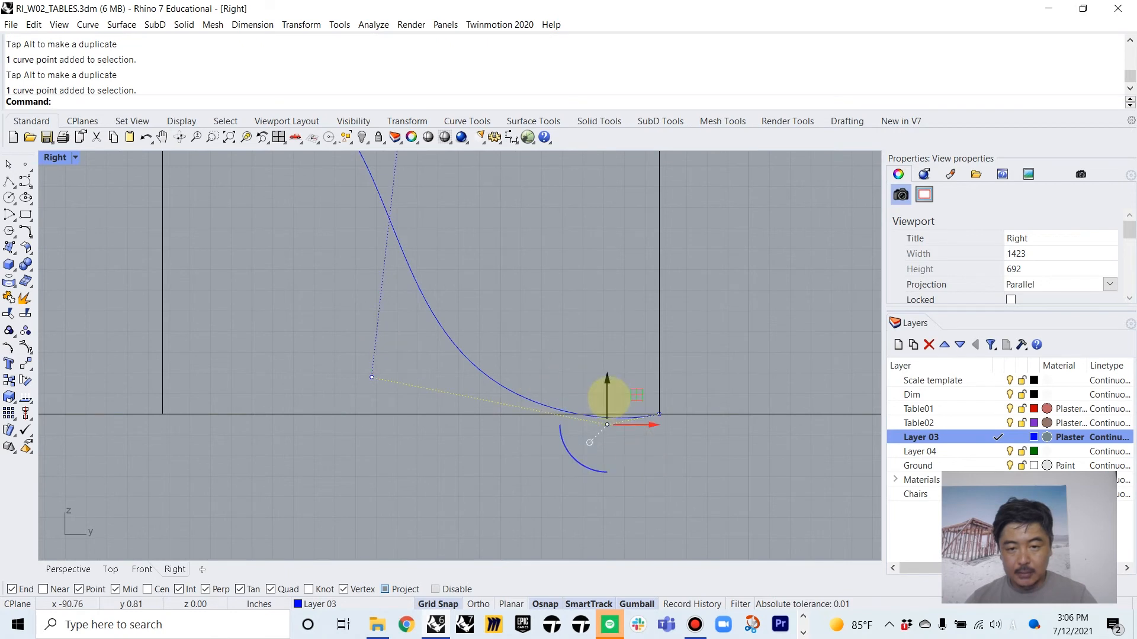
pyautogui.moveTo(641, 425); pyautogui.dragTo(554, 370)
# Adjust the S-curve's upper control points so the curve starts flat along the template's upper edge and bends inward smoothly
pyautogui.scroll(-3, 460, 264)
pyautogui.scroll(3, 475, 279)
pyautogui.click(474, 280)
pyautogui.click(409, 256)
pyautogui.moveTo(454, 256); pyautogui.dragTo(484, 241)
pyautogui.scroll(4, 449, 247)
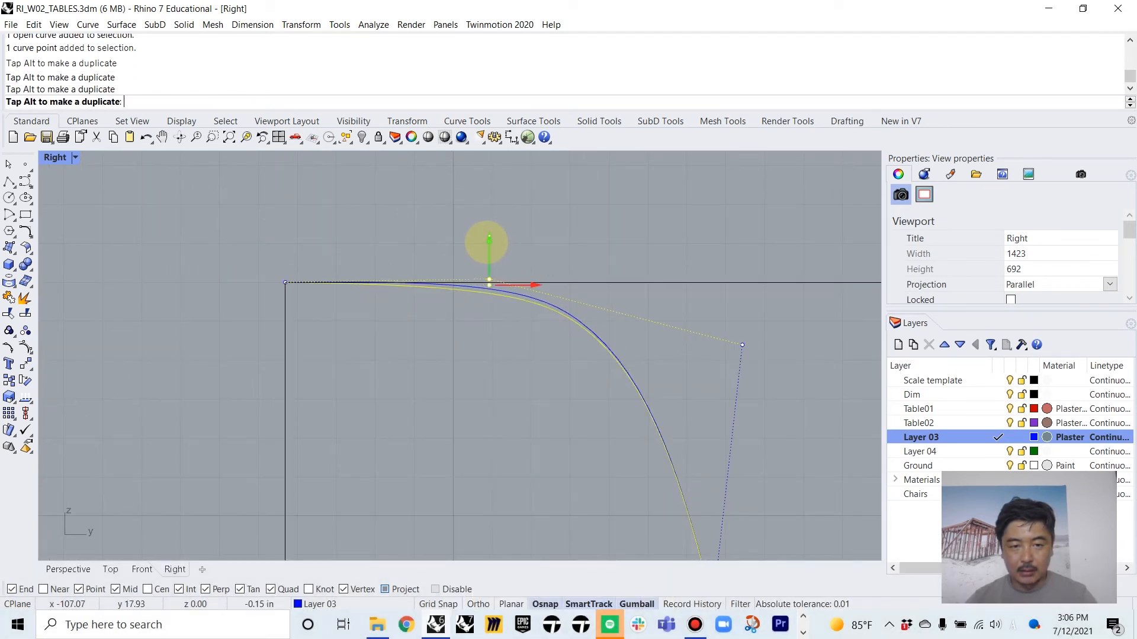
pyautogui.scroll(-3, 618, 322)
pyautogui.moveTo(618, 322); pyautogui.dragTo(511, 284, button='right')
pyautogui.click(570, 289)
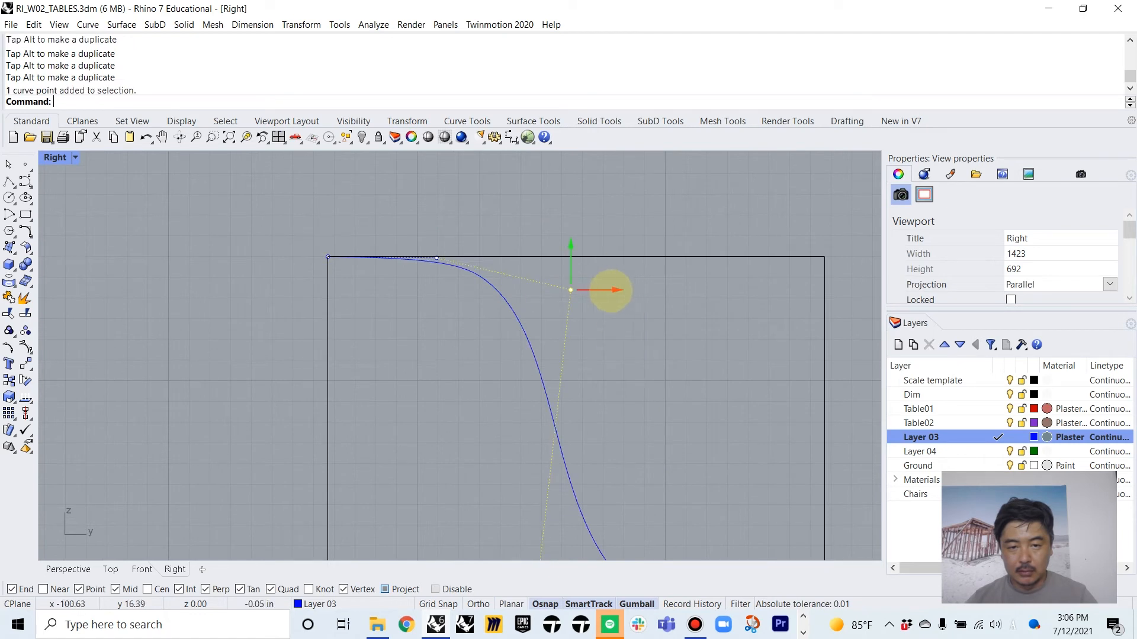
pyautogui.moveTo(611, 291); pyautogui.dragTo(634, 221)
pyautogui.press('Escape')
# Move the S-curve in the Top view onto the left end of the empty box template
pyautogui.scroll(-5, 662, 279)
pyautogui.moveTo(672, 301); pyautogui.dragTo(601, 309, button='right')
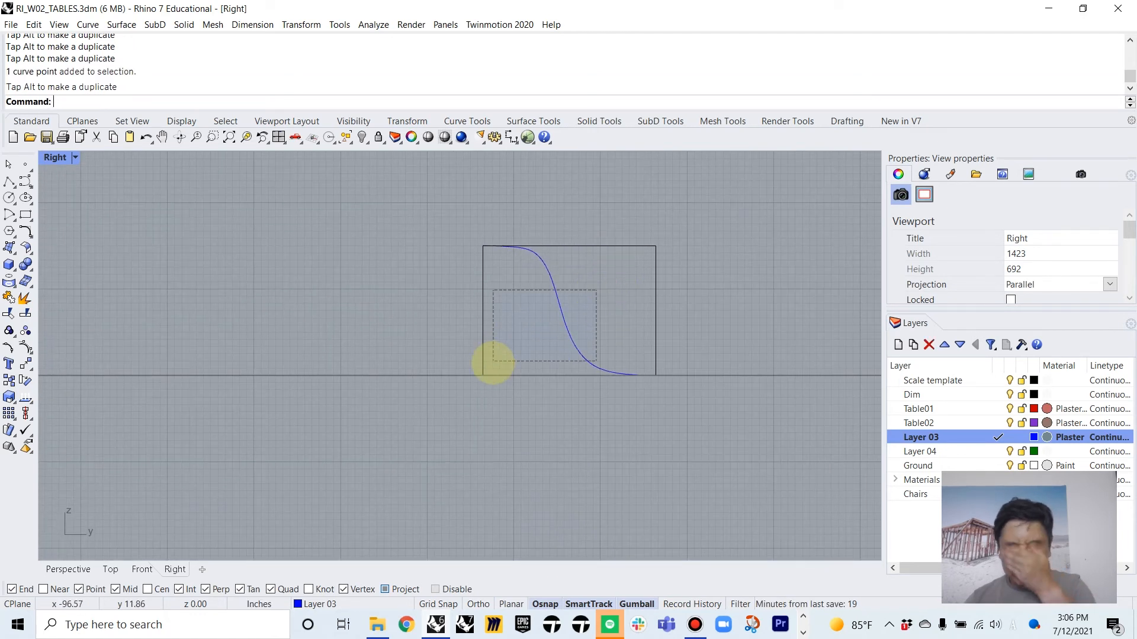
pyautogui.moveTo(493, 361); pyautogui.dragTo(494, 362)
pyautogui.doubleClick(55, 158)
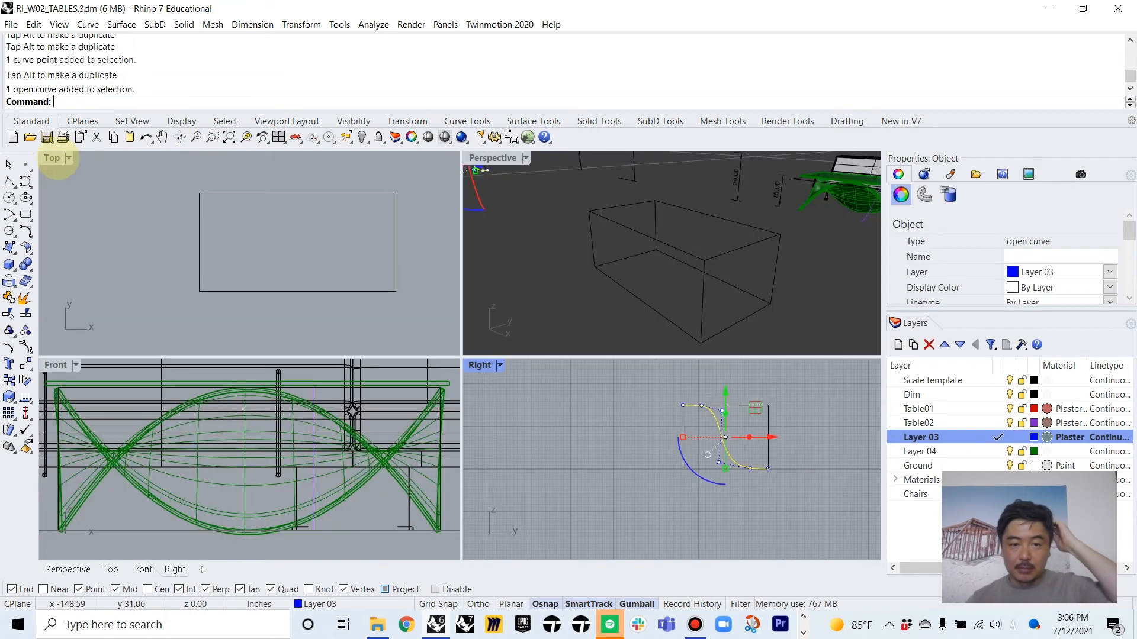
pyautogui.click(325, 244)
pyautogui.scroll(-5, 325, 243)
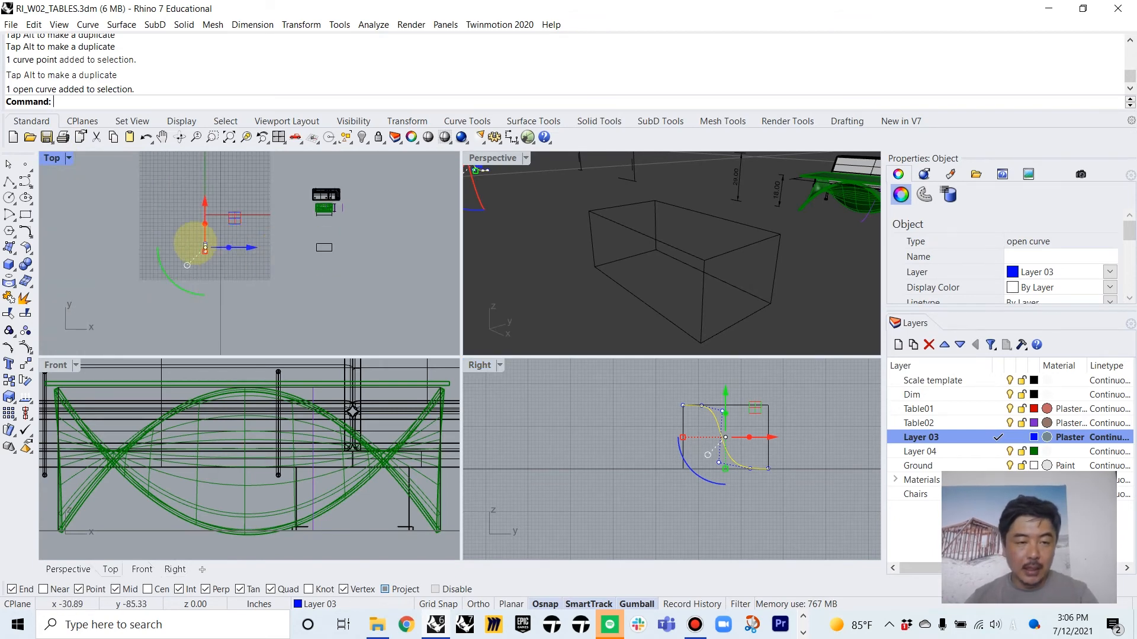
pyautogui.scroll(3, 194, 242)
pyautogui.doubleClick(52, 158)
pyautogui.moveTo(434, 350); pyautogui.dragTo(773, 350)
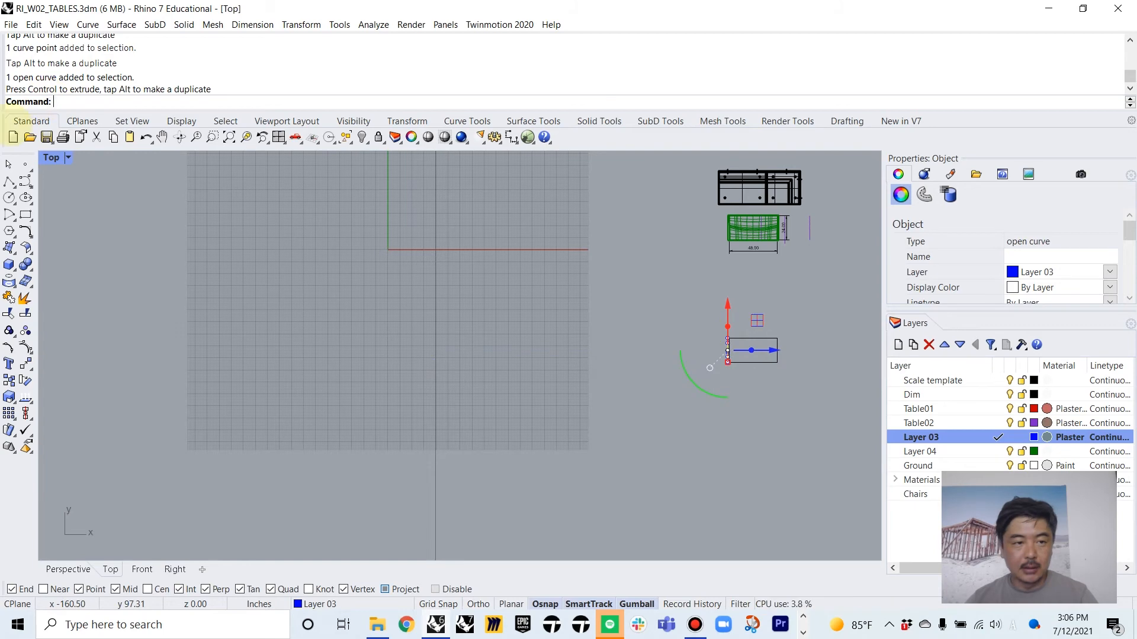
pyautogui.doubleClick(51, 157)
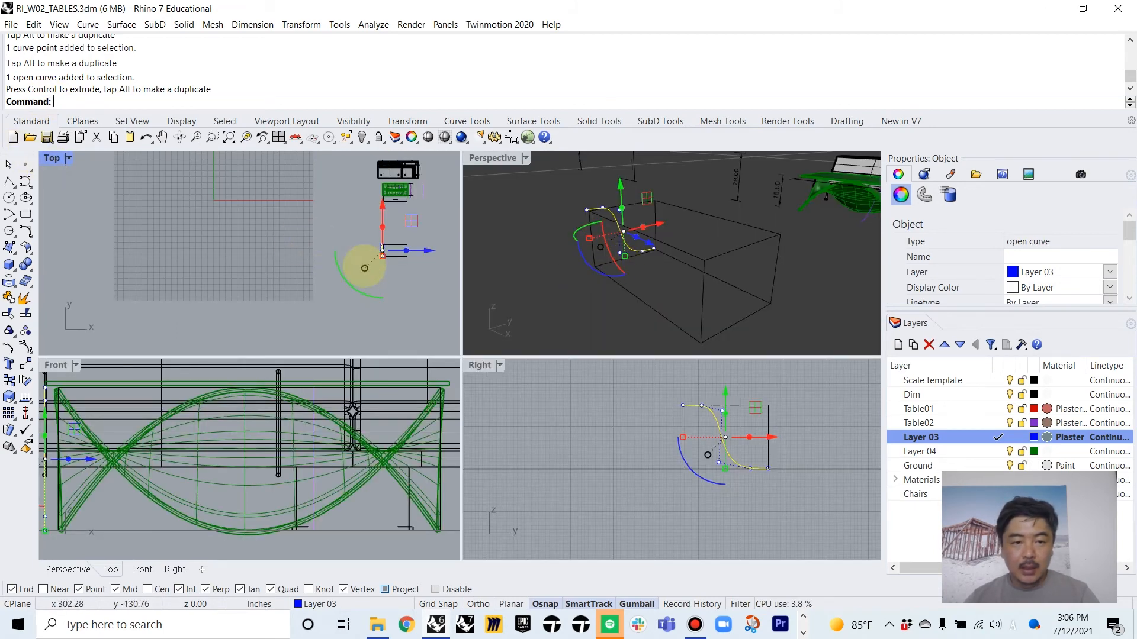
pyautogui.moveTo(362, 262); pyautogui.dragTo(259, 228, button='right')
pyautogui.scroll(5, 259, 229)
pyautogui.moveTo(292, 216); pyautogui.dragTo(299, 225)
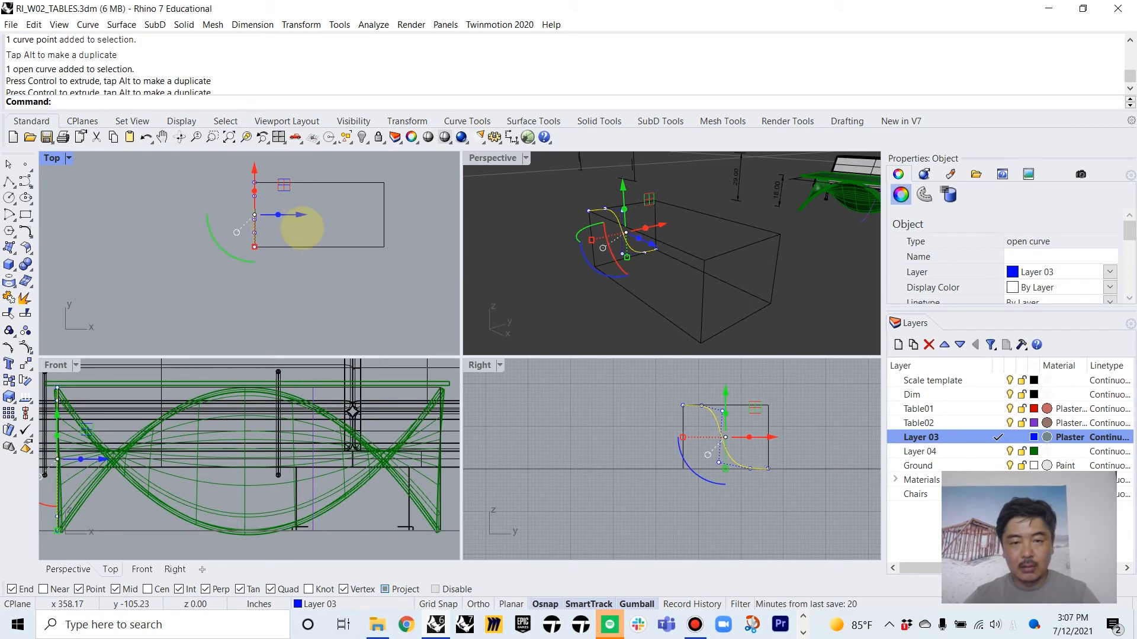
# Copy the S-curve along the template's length, placing one copy near the middle and one at the right end
pyautogui.press('Return')
pyautogui.click(290, 224)
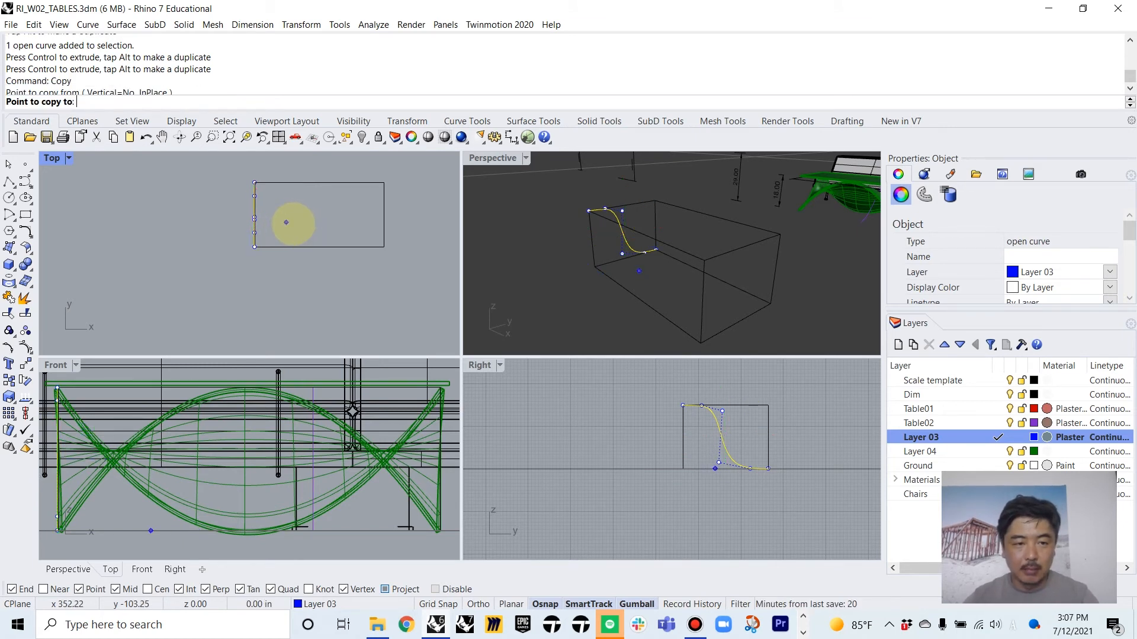
pyautogui.click(398, 222)
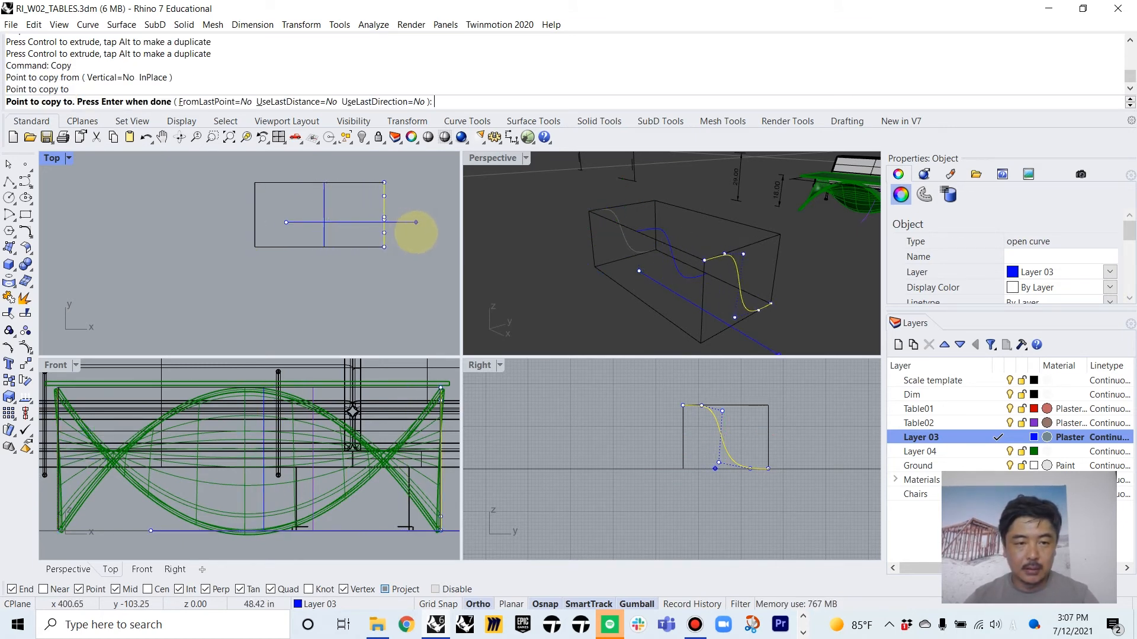
pyautogui.press('Return')
# Flip the right-end copy of the S-curve vertically within the template's height using gumball scaling in the Right view
pyautogui.click(767, 429)
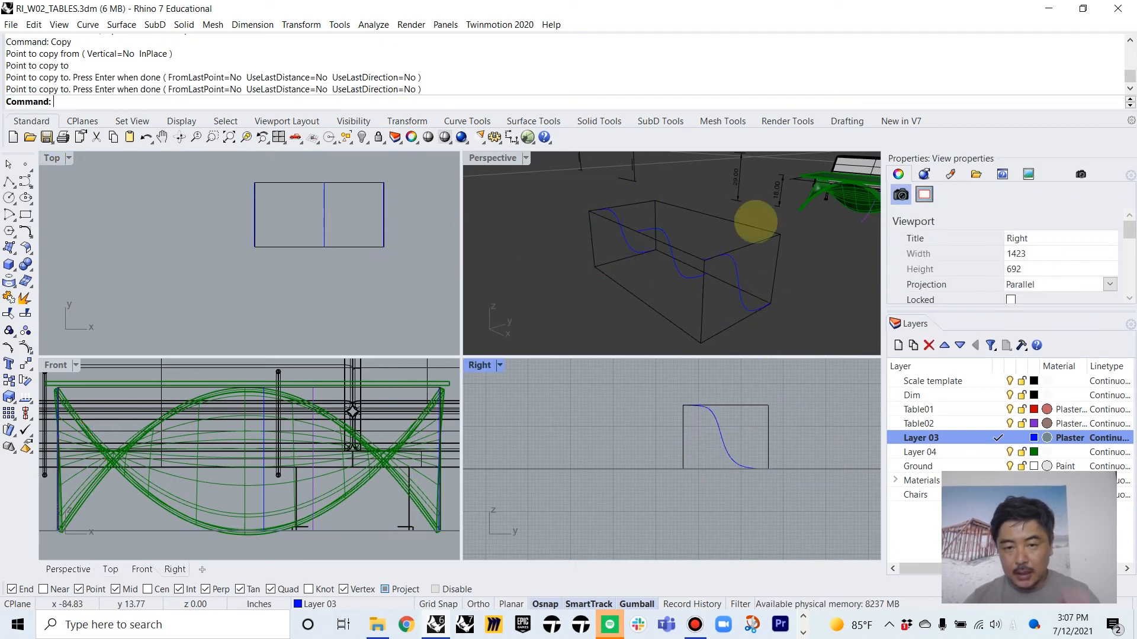
pyautogui.click(739, 270)
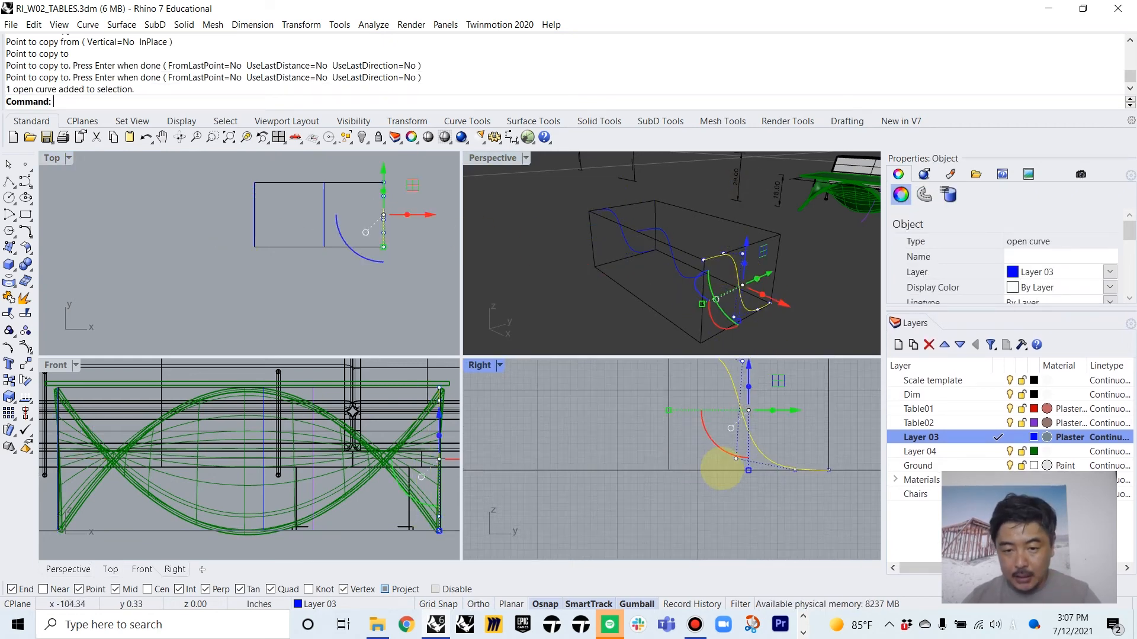
pyautogui.moveTo(745, 470); pyautogui.dragTo(746, 505, button='right')
pyautogui.moveTo(749, 506); pyautogui.dragTo(751, 386)
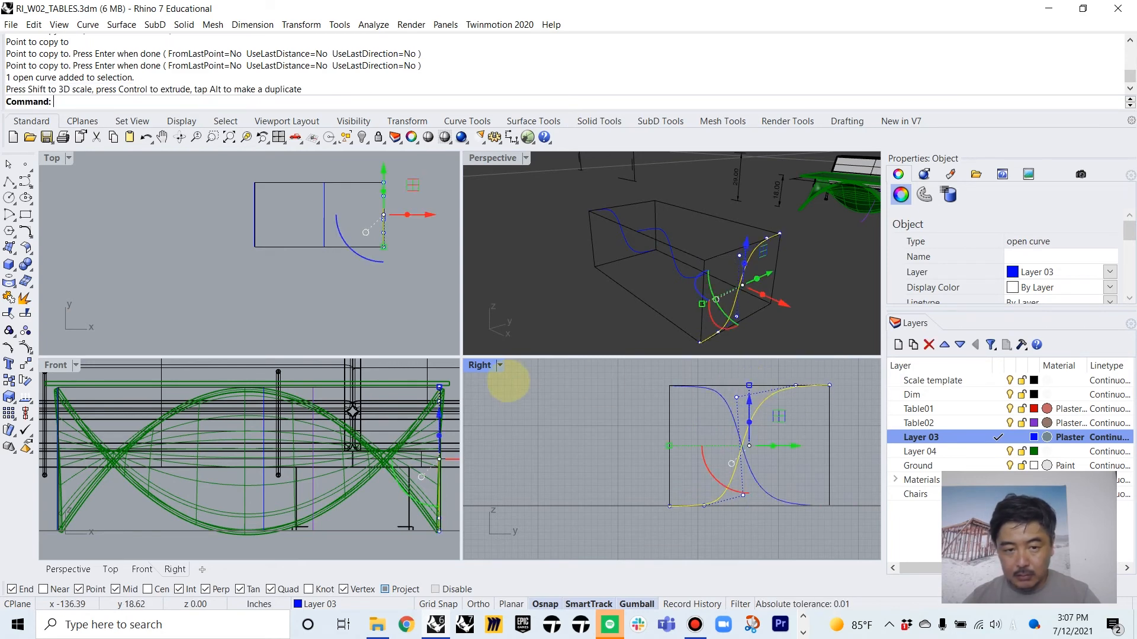
pyautogui.hotkey('ctrl', 'z')
pyautogui.doubleClick(480, 366)
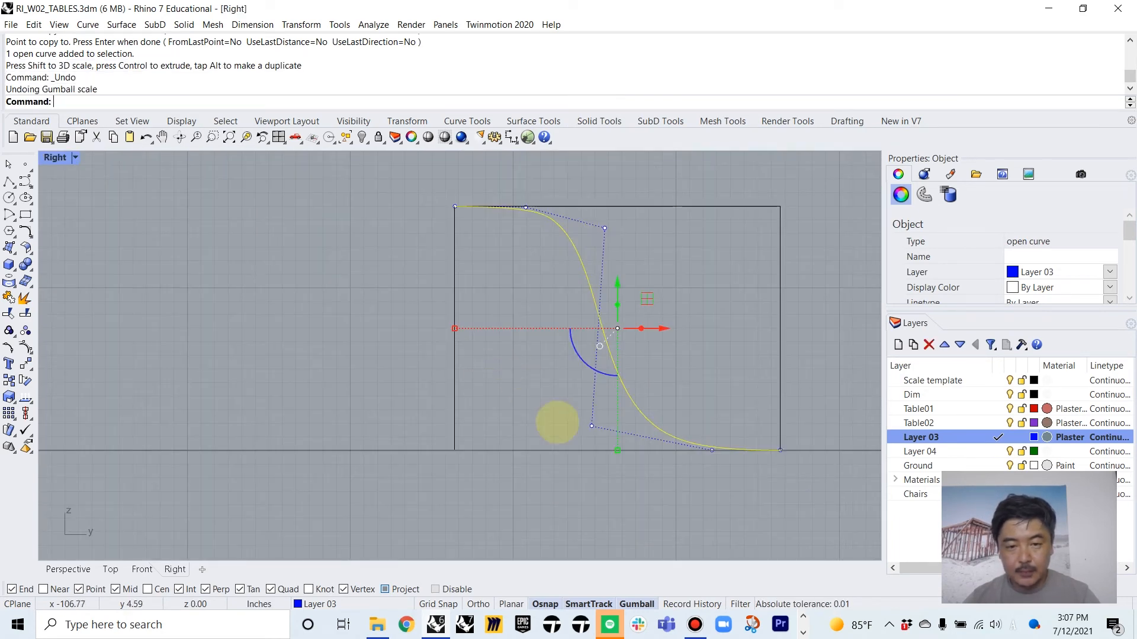
pyautogui.moveTo(617, 456); pyautogui.dragTo(639, 207)
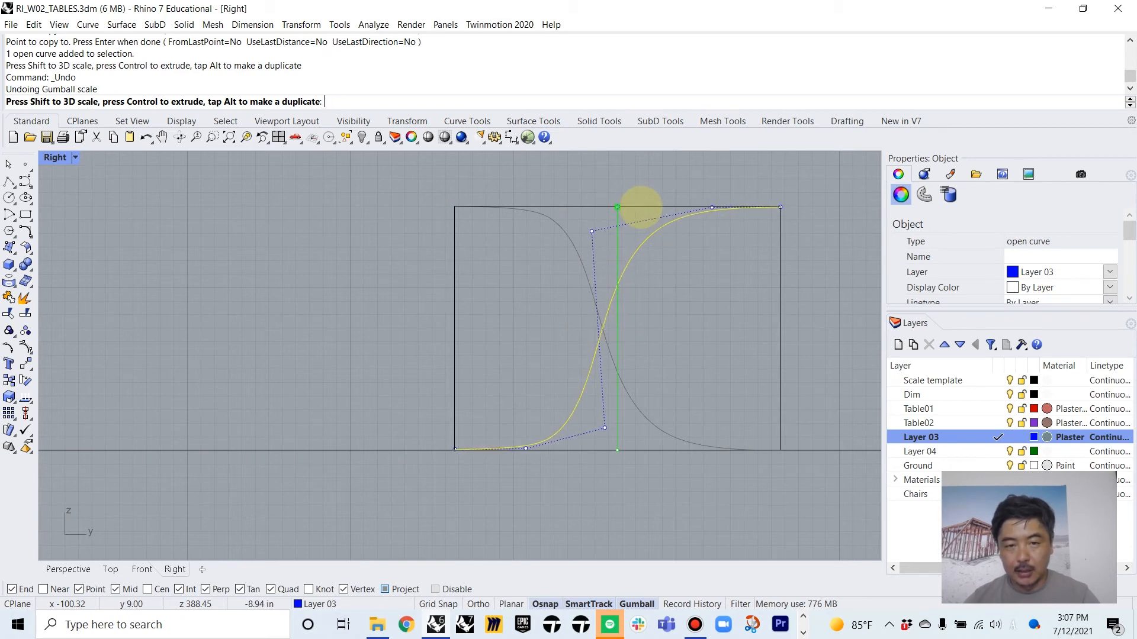
pyautogui.moveTo(639, 207); pyautogui.dragTo(640, 209)
pyautogui.doubleClick(55, 157)
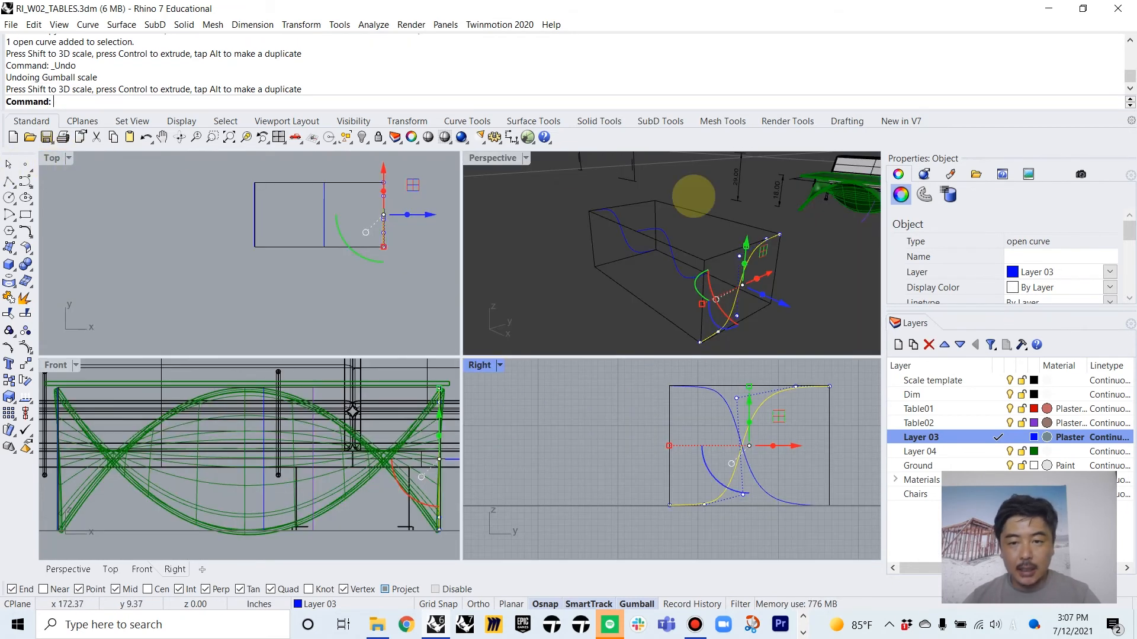
# Scale the middle copy of the curve vertically in the Right view until it is nearly flat at the template's mid-height
pyautogui.click(677, 261)
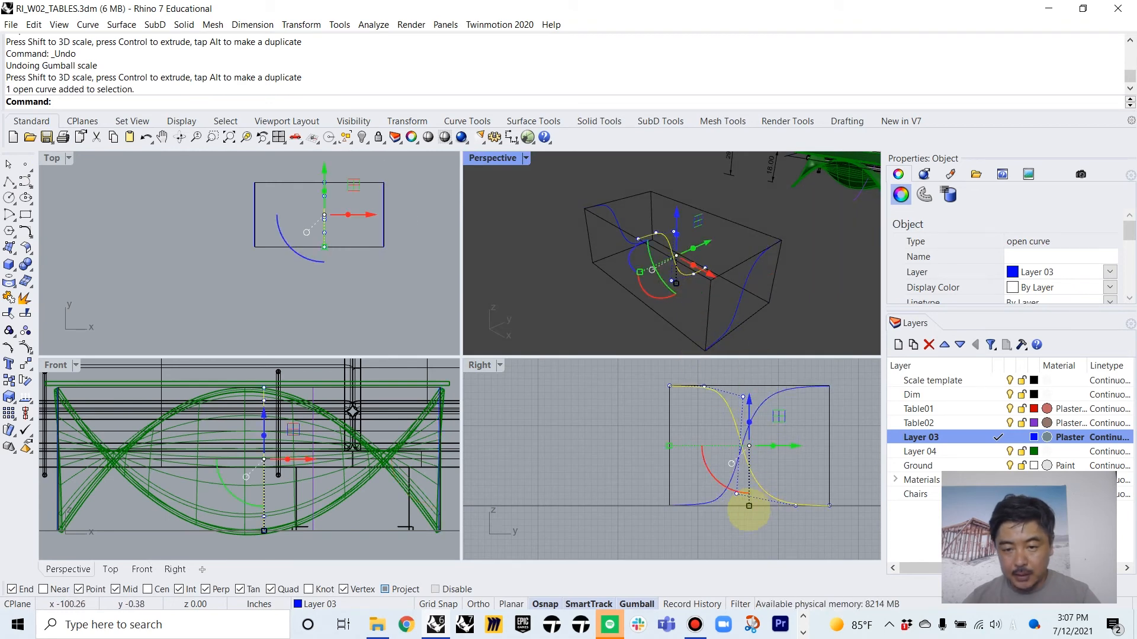
pyautogui.moveTo(749, 507); pyautogui.dragTo(749, 496)
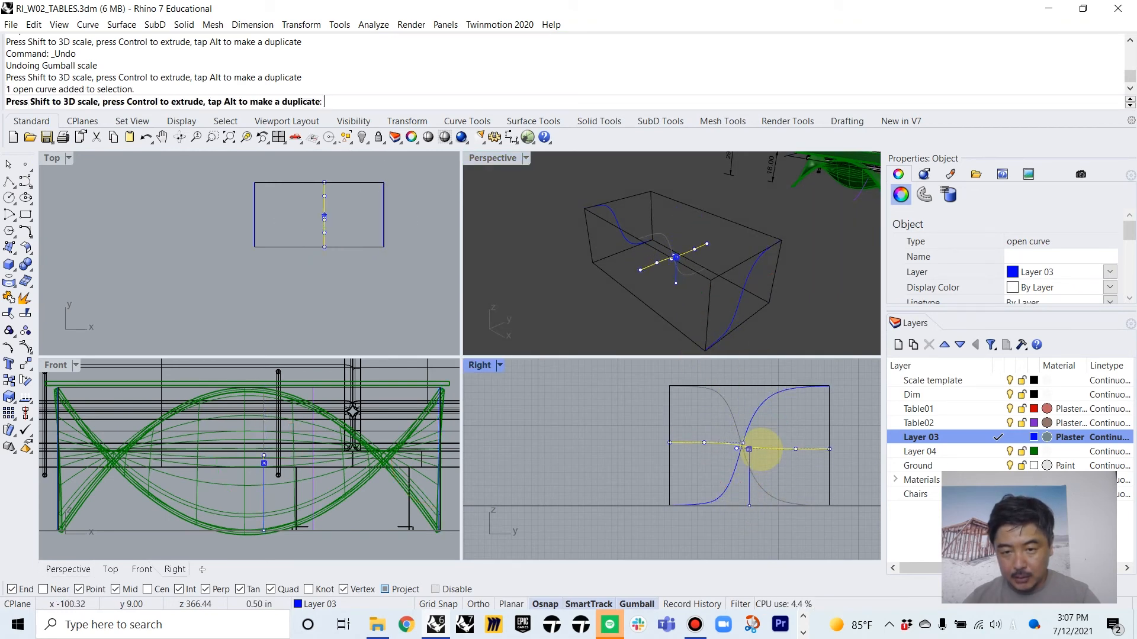
pyautogui.moveTo(762, 454); pyautogui.dragTo(762, 454)
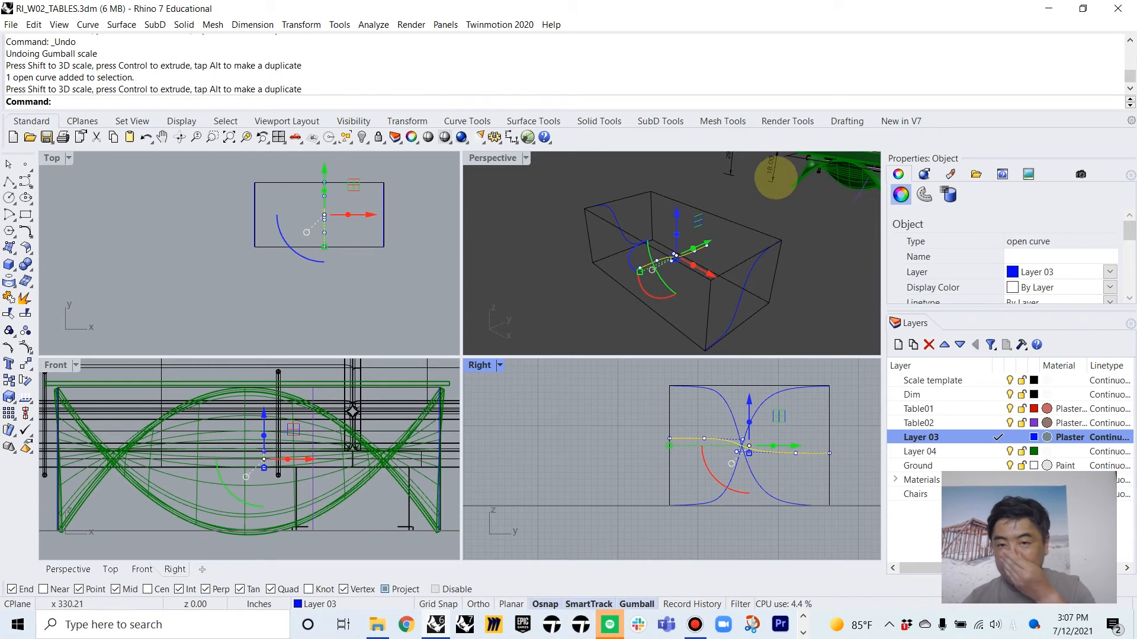
# Loft a surface through the three profile curves, from one end of the template through the middle curve to the other end
pyautogui.moveTo(773, 195); pyautogui.dragTo(486, 159, button='right')
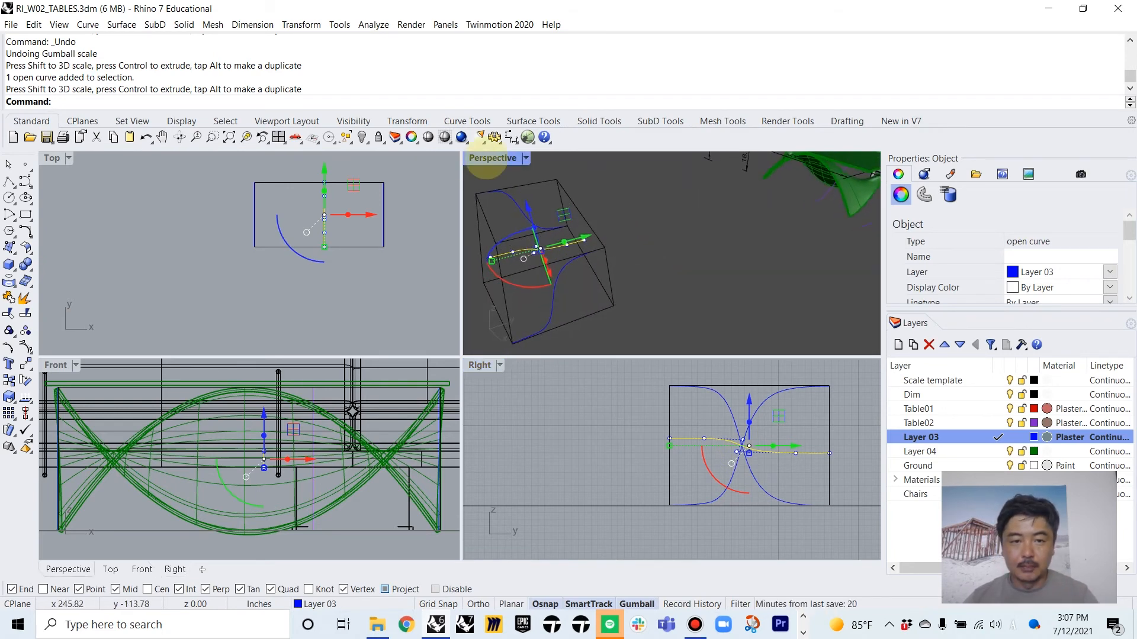
pyautogui.doubleClick(487, 159)
pyautogui.moveTo(554, 331); pyautogui.dragTo(741, 299, button='right')
pyautogui.click(489, 328)
pyautogui.moveTo(741, 299); pyautogui.dragTo(608, 320, button='right')
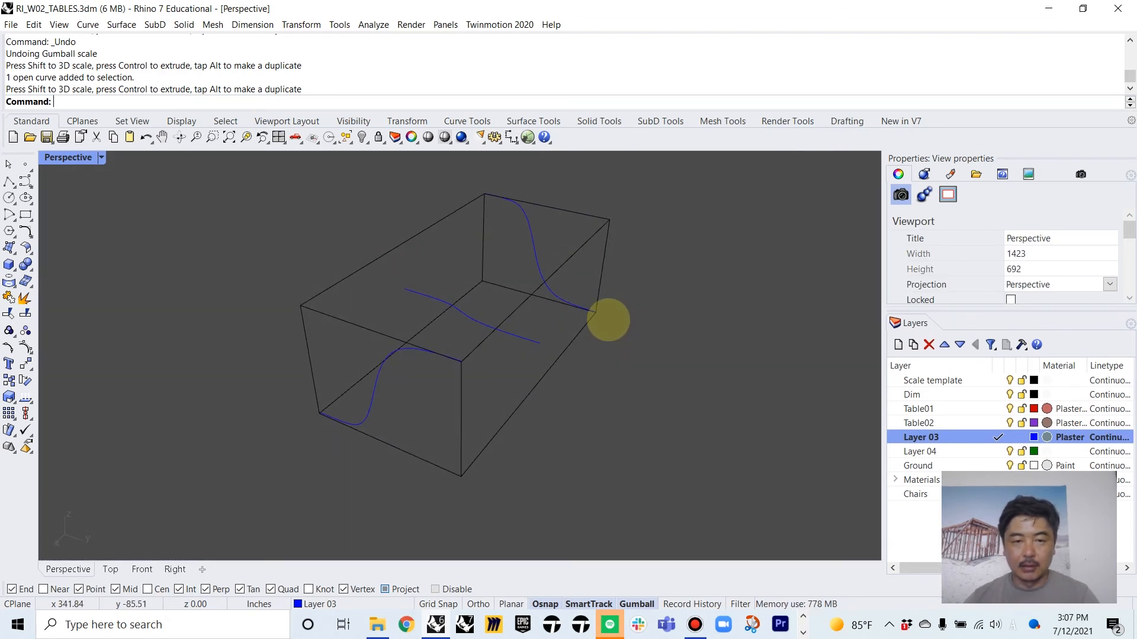
pyautogui.write('oft')
pyautogui.press('Return')
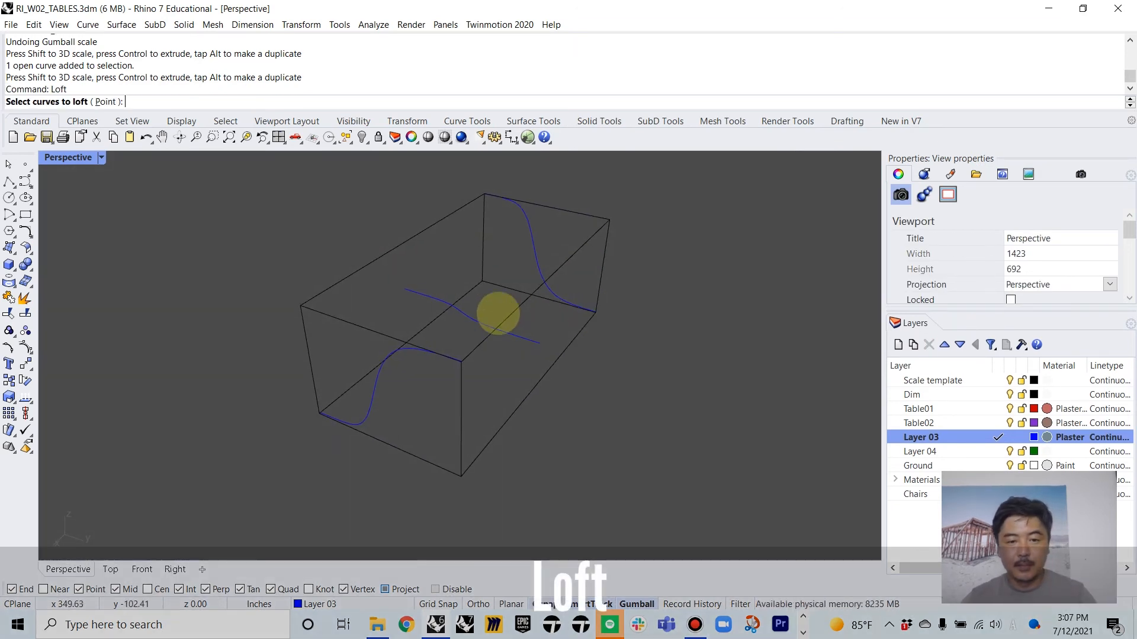
pyautogui.click(454, 361)
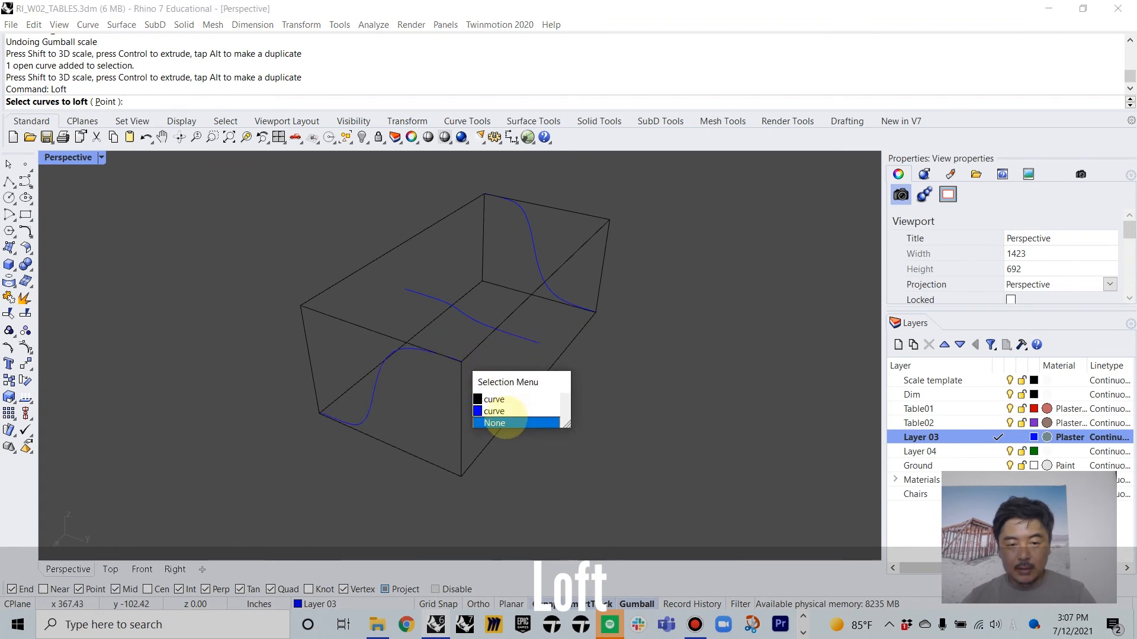
pyautogui.click(500, 411)
pyautogui.click(531, 341)
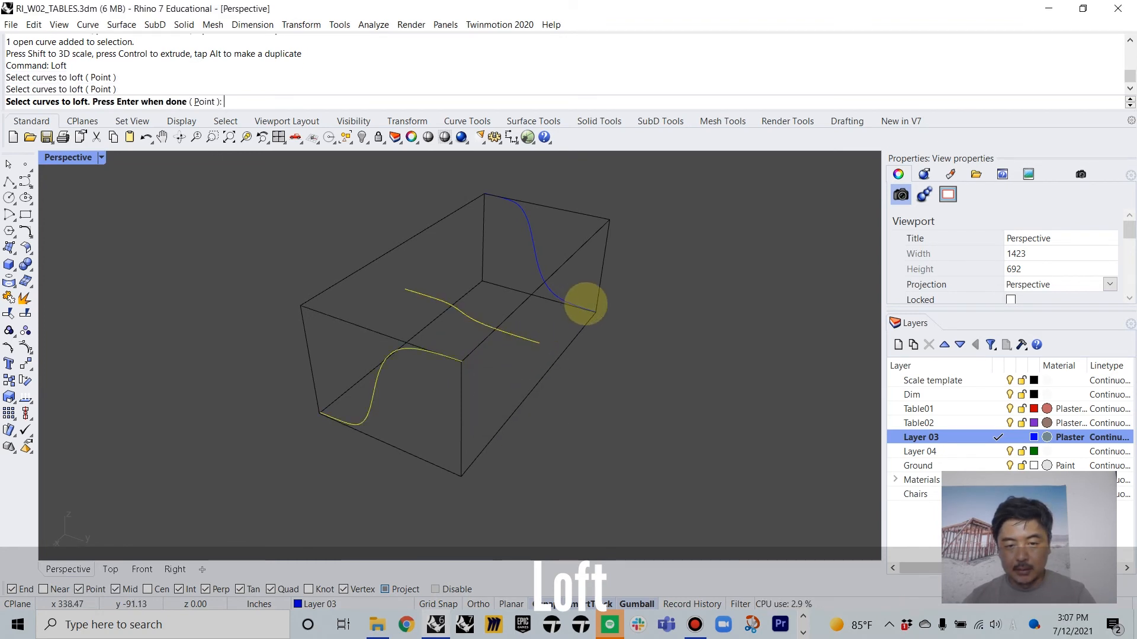
pyautogui.click(585, 304)
pyautogui.click(612, 343)
pyautogui.rightClick(729, 320)
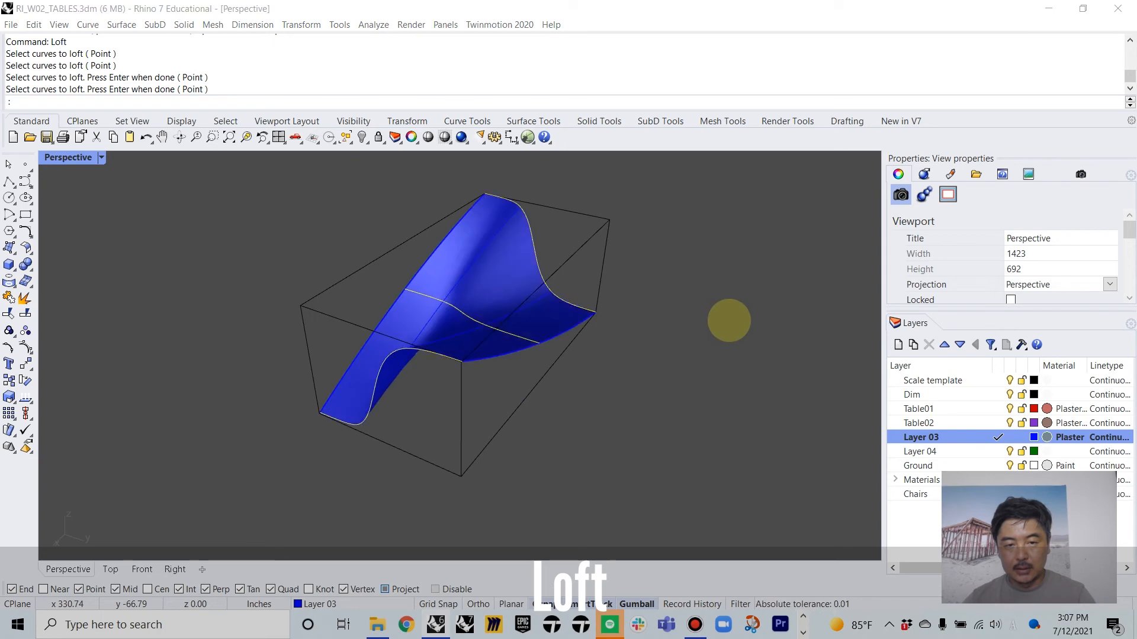
pyautogui.click(545, 424)
# Select the middle profile curve and raise it slightly relative to the lofted surface
pyautogui.moveTo(438, 454); pyautogui.dragTo(340, 390, button='right')
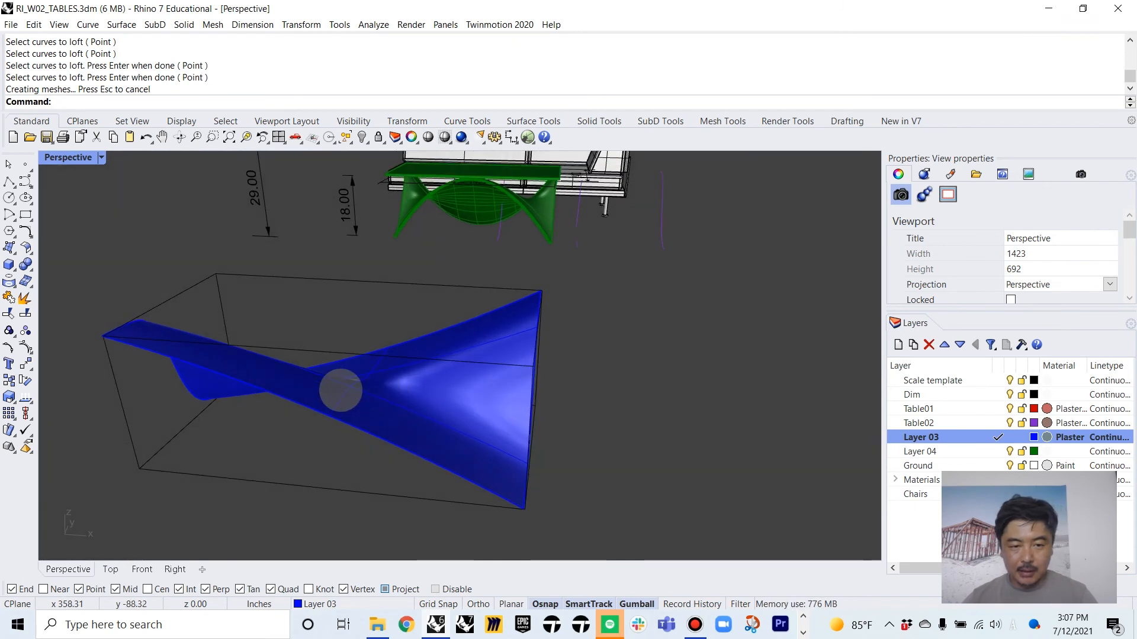
pyautogui.click(358, 403)
pyautogui.click(385, 433)
pyautogui.moveTo(470, 375); pyautogui.dragTo(353, 325, button='right')
pyautogui.moveTo(361, 320); pyautogui.dragTo(398, 248)
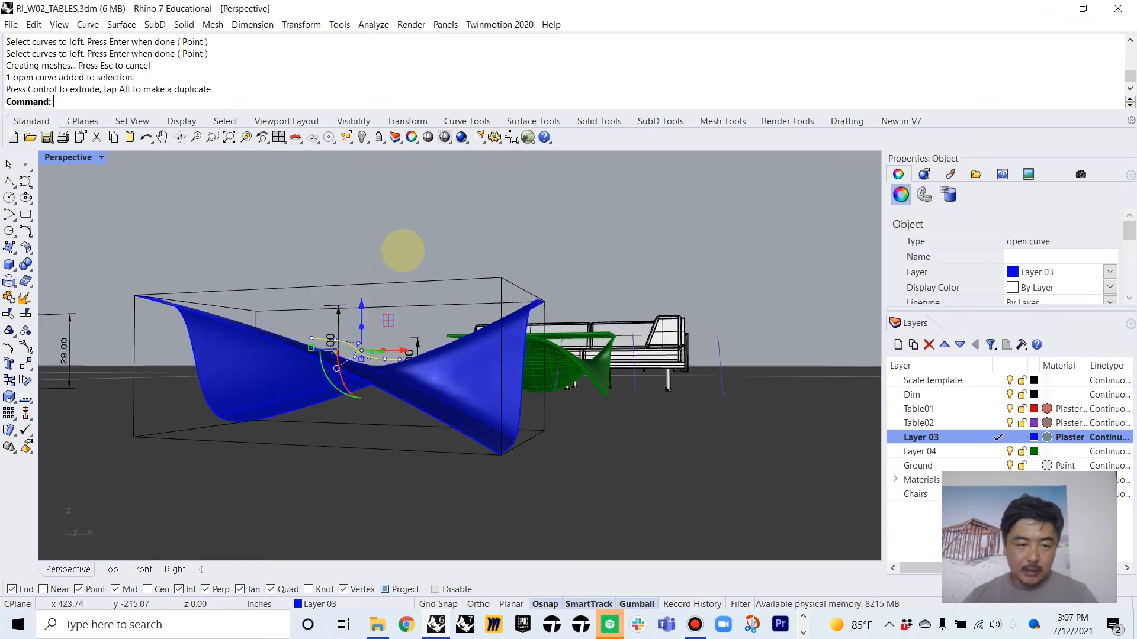
pyautogui.click(459, 274)
pyautogui.moveTo(459, 274); pyautogui.dragTo(518, 299, button='right')
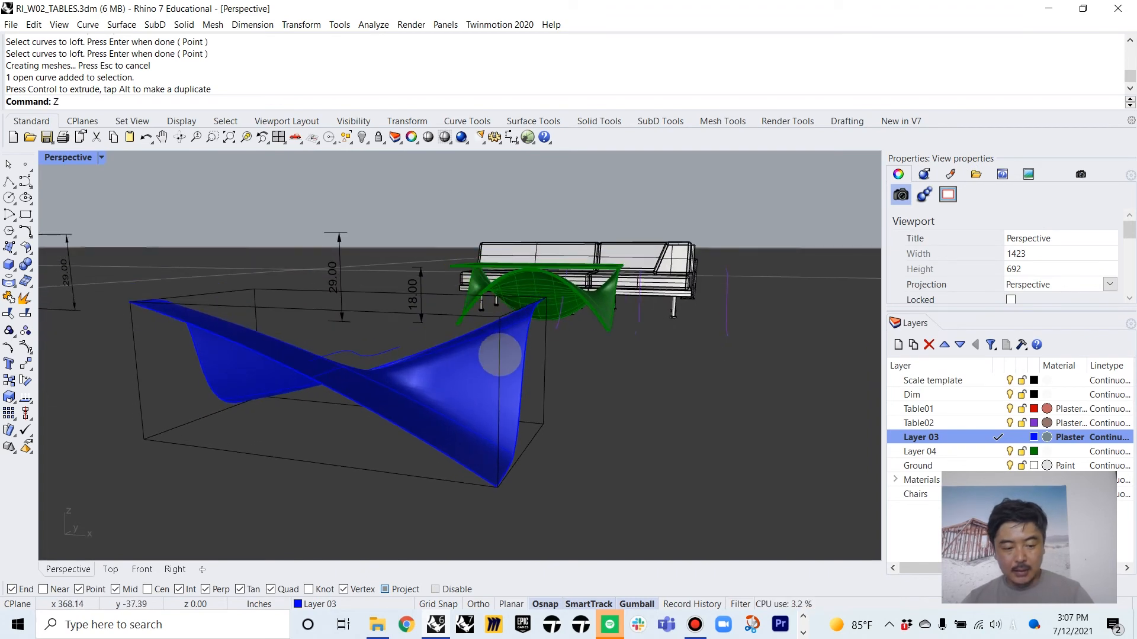
# Undo the raise of the middle profile curve and delete the lofted surface, keeping only the profile curves
pyautogui.click(486, 381)
pyautogui.hotkey('ctrl', 'z')
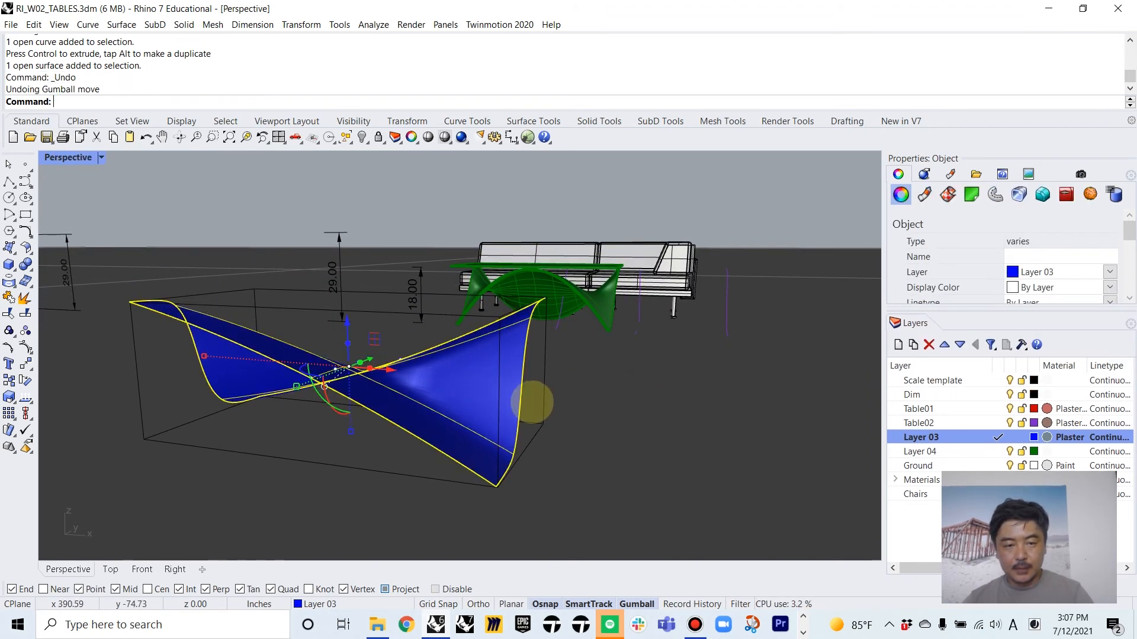
pyautogui.click(604, 405)
pyautogui.moveTo(605, 405); pyautogui.dragTo(396, 363, button='right')
pyautogui.click(396, 364)
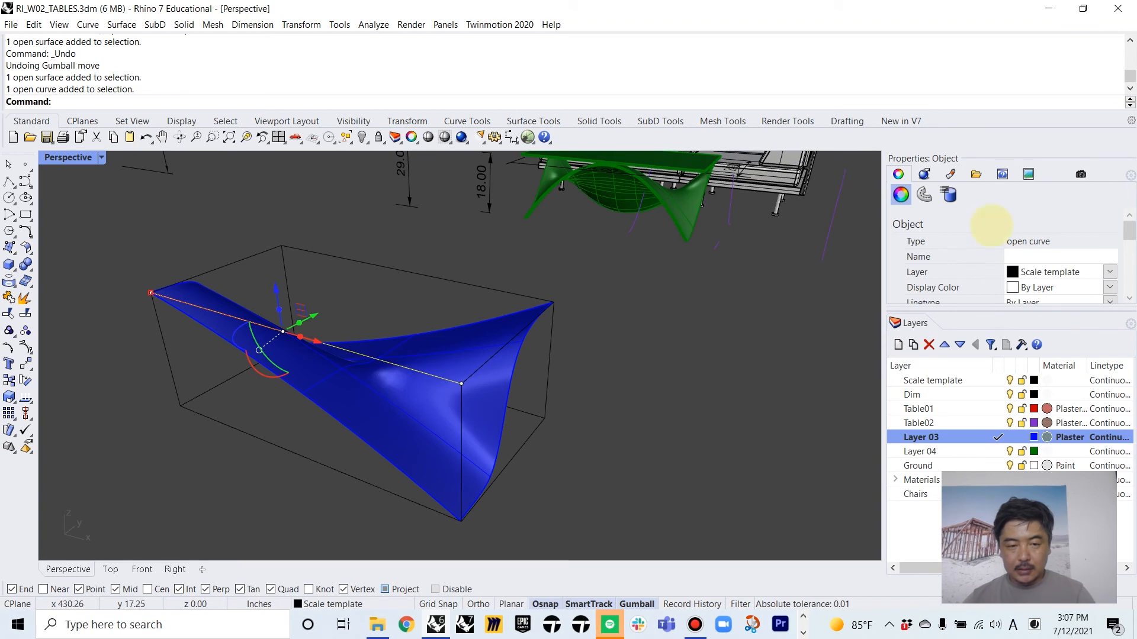
pyautogui.click(456, 349)
pyautogui.press('Delete')
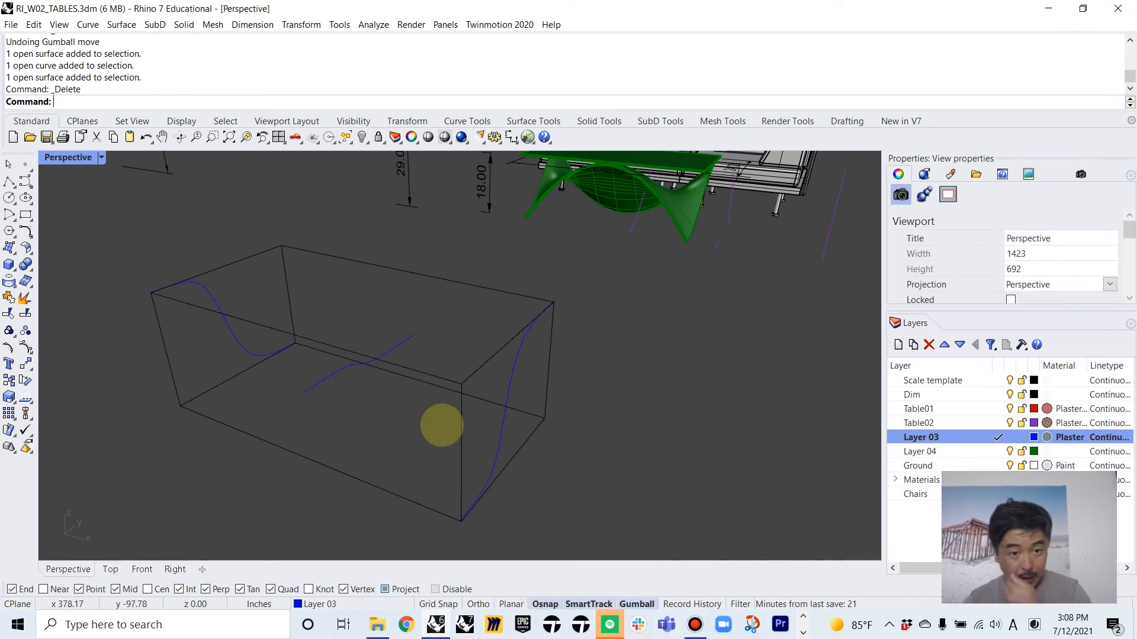
# Move the nearly flat middle profile curve along the template's length, away from the center toward the left end
pyautogui.click(340, 372)
pyautogui.moveTo(418, 350); pyautogui.dragTo(399, 385, button='right')
pyautogui.moveTo(394, 384); pyautogui.dragTo(327, 369)
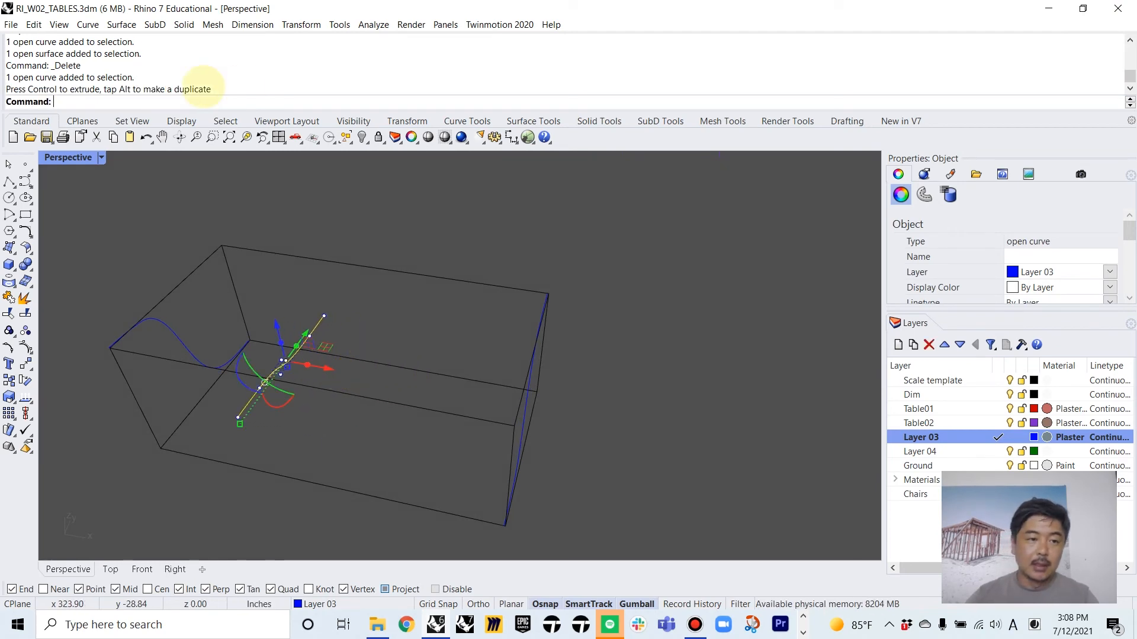
# Mirror the flat profile curve in the Top view across the midpoint of the template's long side, keeping the original
pyautogui.doubleClick(68, 157)
pyautogui.click(52, 158)
pyautogui.click(127, 173)
pyautogui.click(301, 205)
pyautogui.click(294, 206)
pyautogui.write('mirror')
pyautogui.press('Return')
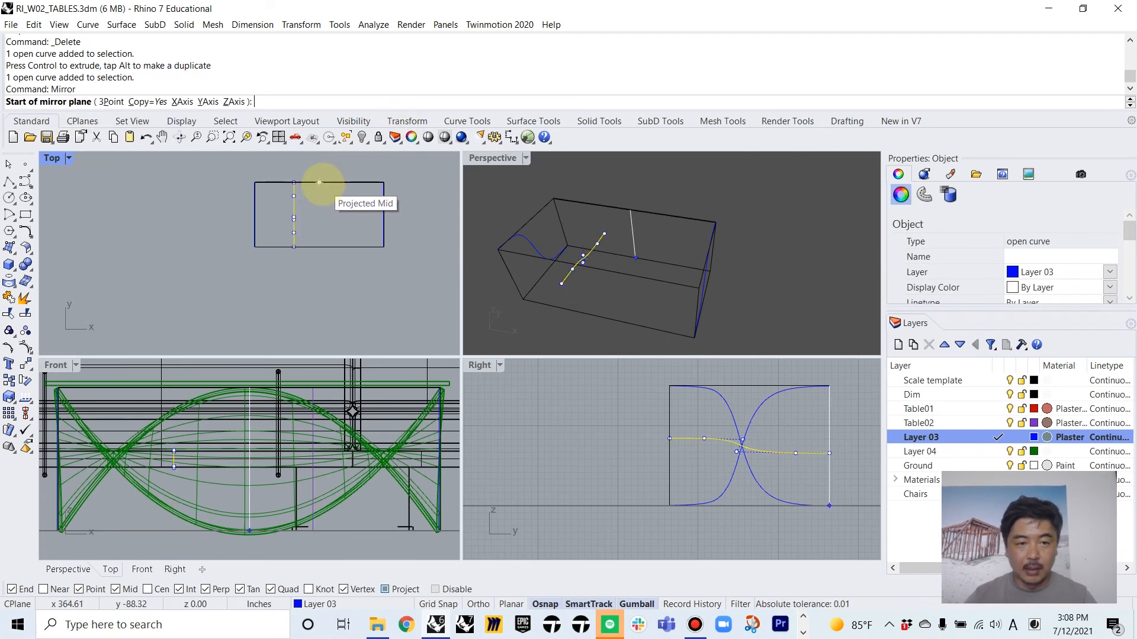
pyautogui.click(319, 183)
pyautogui.click(319, 215)
# Rotate the mirrored profile curve half a turn in the Top view so its slope runs opposite to the original
pyautogui.click(676, 201)
pyautogui.moveTo(730, 277); pyautogui.dragTo(574, 234, button='right')
pyautogui.click(621, 255)
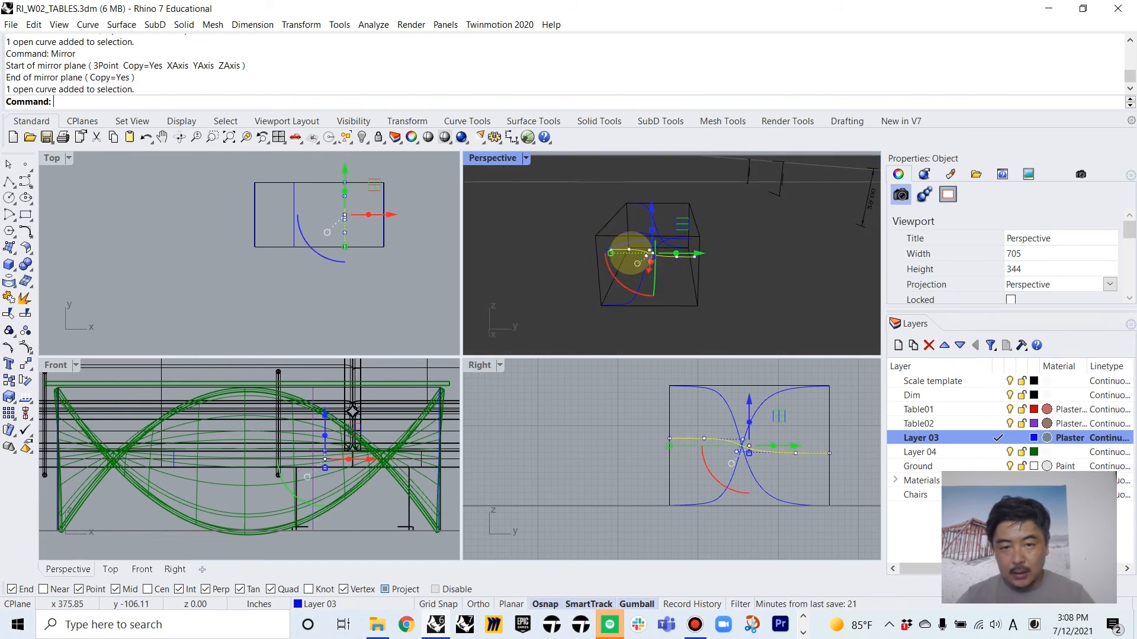
pyautogui.moveTo(314, 265); pyautogui.dragTo(363, 186)
pyautogui.click(437, 286)
pyautogui.moveTo(744, 279); pyautogui.dragTo(695, 276, button='right')
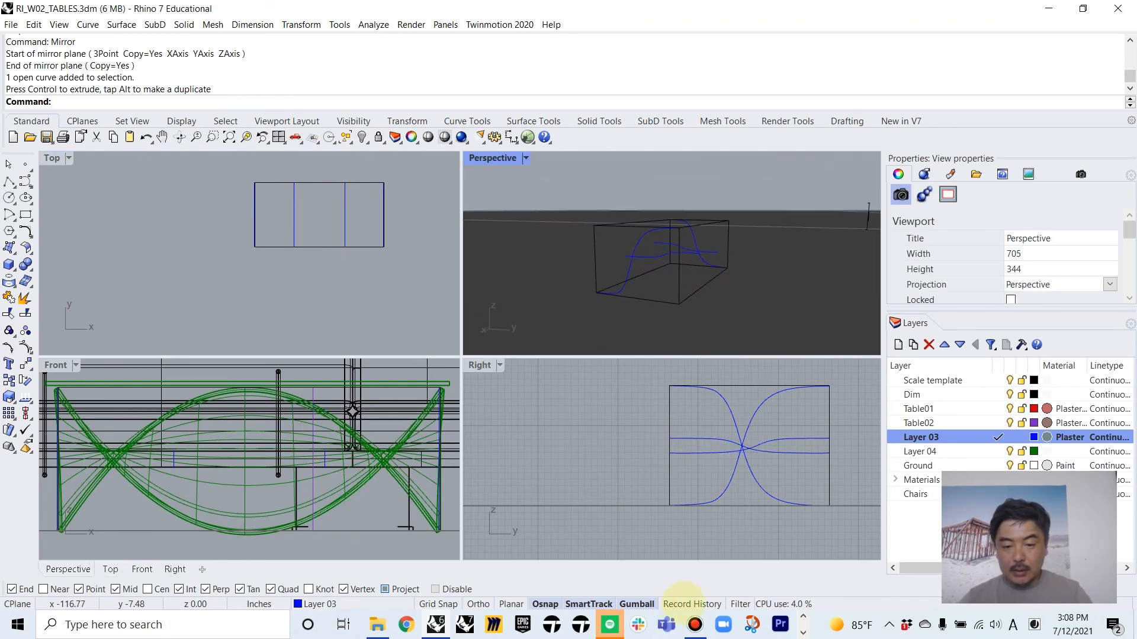
# Turn on history recording and loft a surface through the four profile curves in order from one end to the other
pyautogui.click(691, 603)
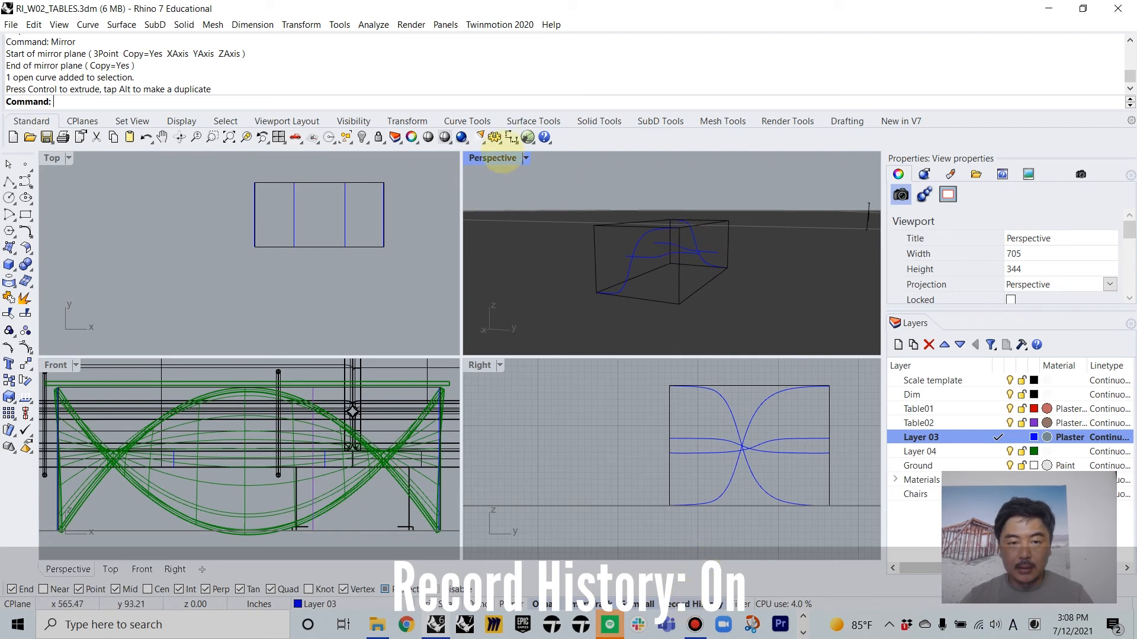
pyautogui.doubleClick(493, 158)
pyautogui.moveTo(509, 189); pyautogui.dragTo(582, 341, button='right')
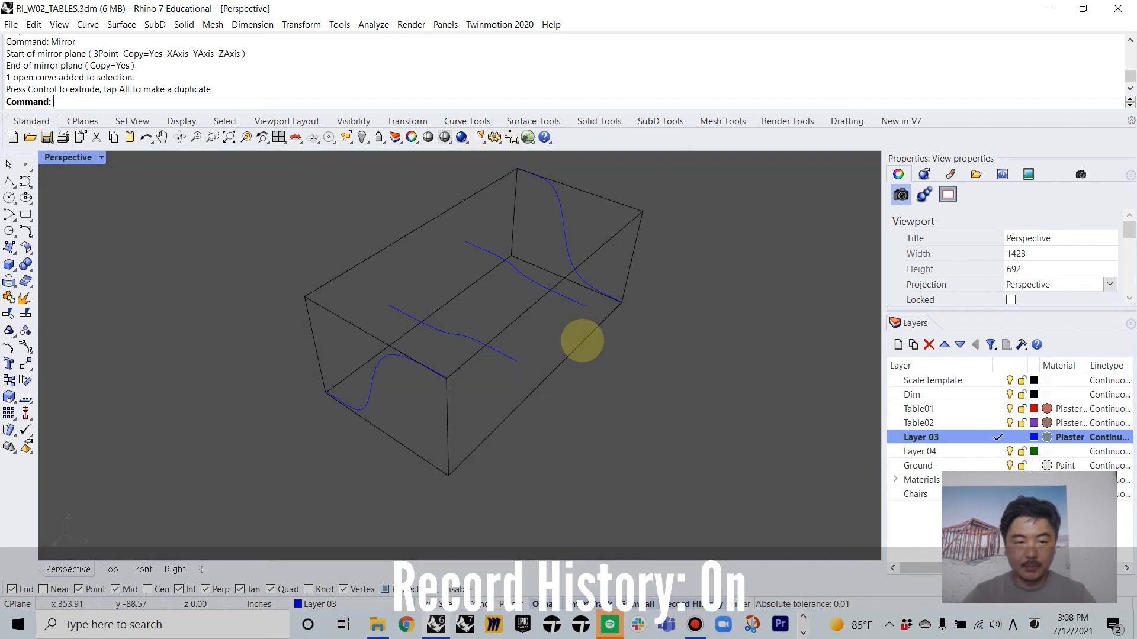
pyautogui.press('Return')
pyautogui.click(453, 378)
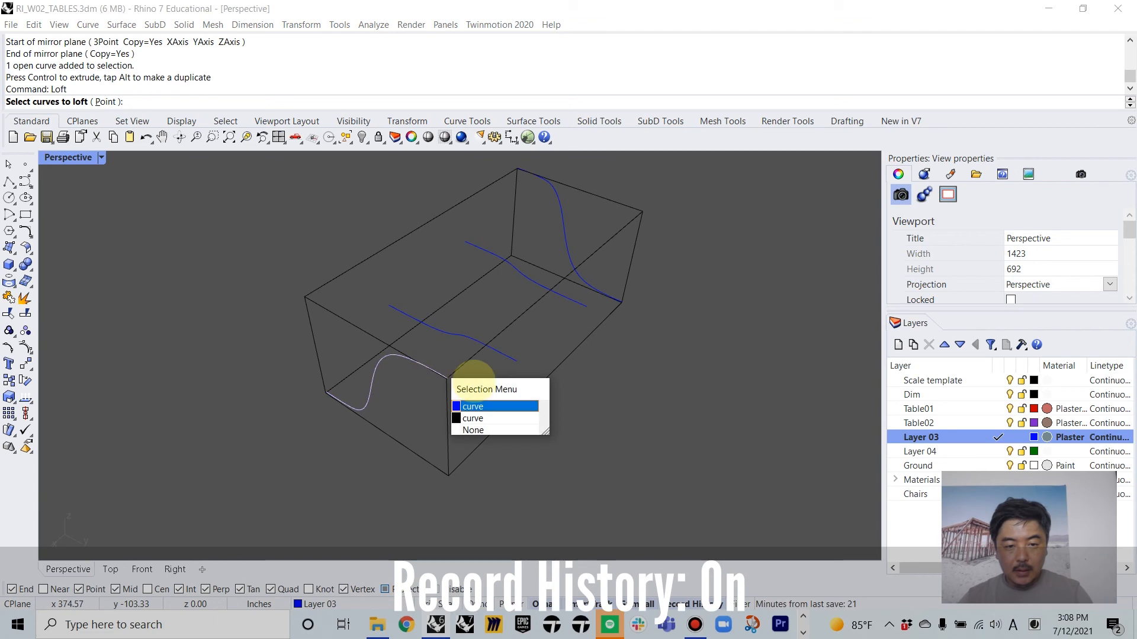
pyautogui.click(480, 407)
pyautogui.click(506, 354)
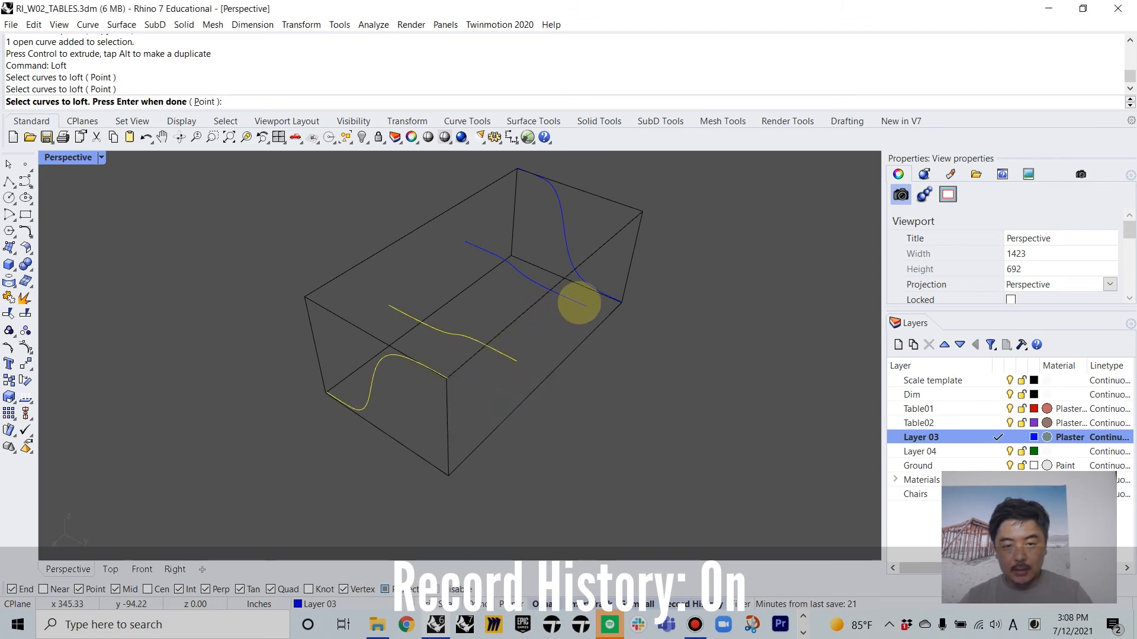
pyautogui.click(578, 303)
pyautogui.click(597, 286)
pyautogui.press('Return')
pyautogui.press('Return')
pyautogui.moveTo(736, 304); pyautogui.dragTo(555, 406, button='right')
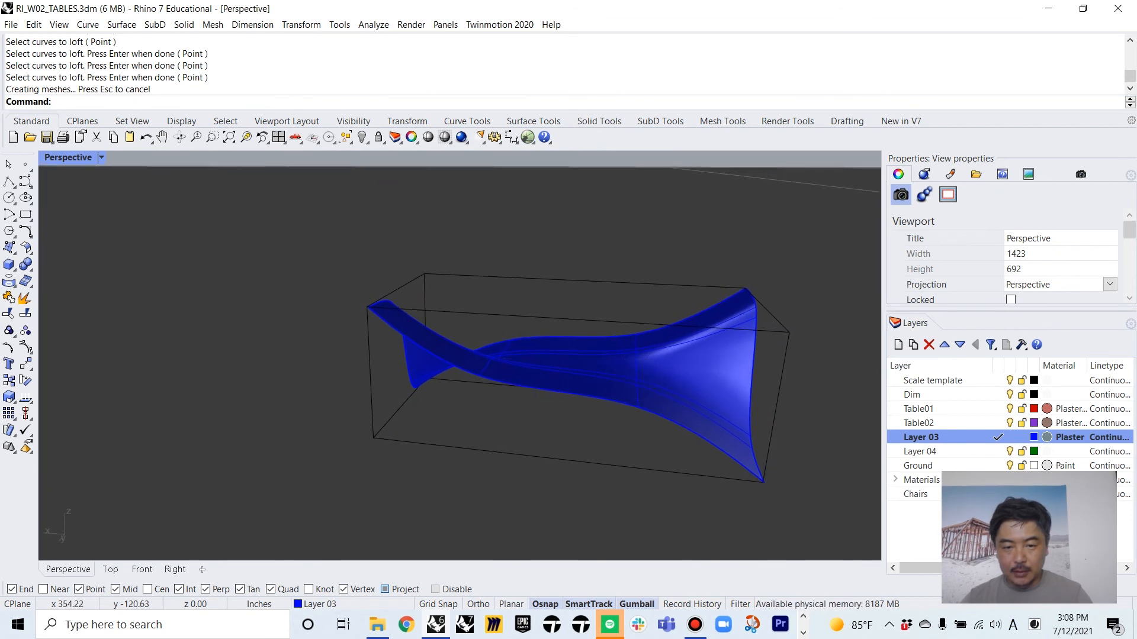
# Select the mirrored inner profile curve within the loft and move it lengthwise toward the template's middle
pyautogui.click(645, 370)
pyautogui.click(636, 372)
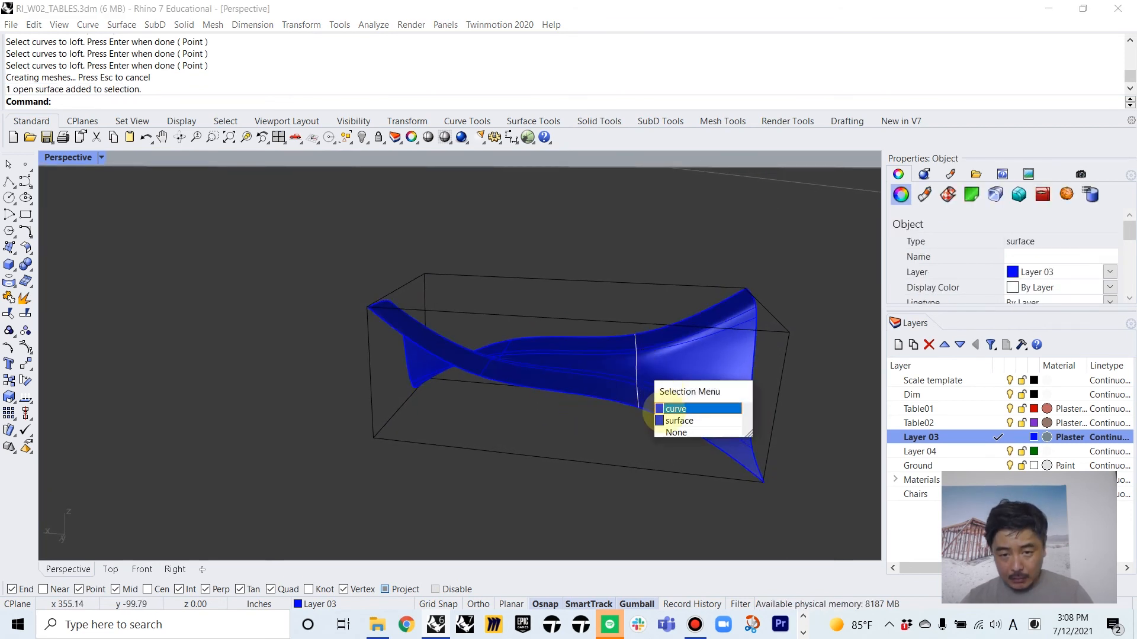
pyautogui.click(674, 409)
pyautogui.click(548, 279)
pyautogui.click(628, 235)
pyautogui.moveTo(628, 236); pyautogui.dragTo(550, 241, button='right')
pyautogui.scroll(5, 569, 371)
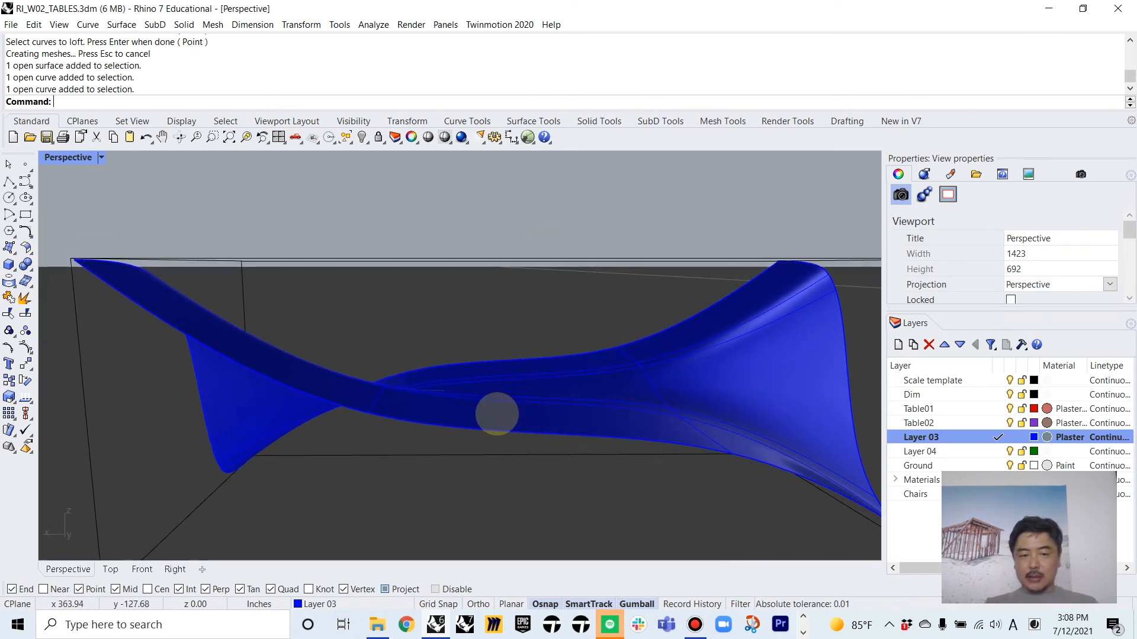
pyautogui.click(378, 400)
pyautogui.click(414, 436)
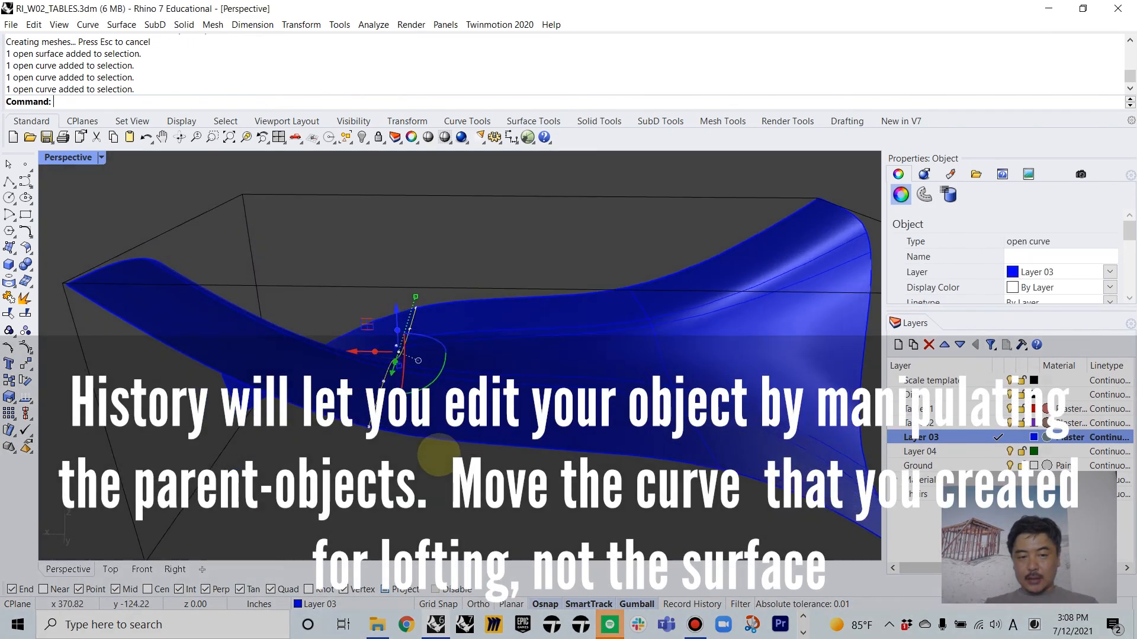
pyautogui.moveTo(352, 352); pyautogui.dragTo(409, 349)
pyautogui.moveTo(450, 331); pyautogui.dragTo(497, 349, button='right')
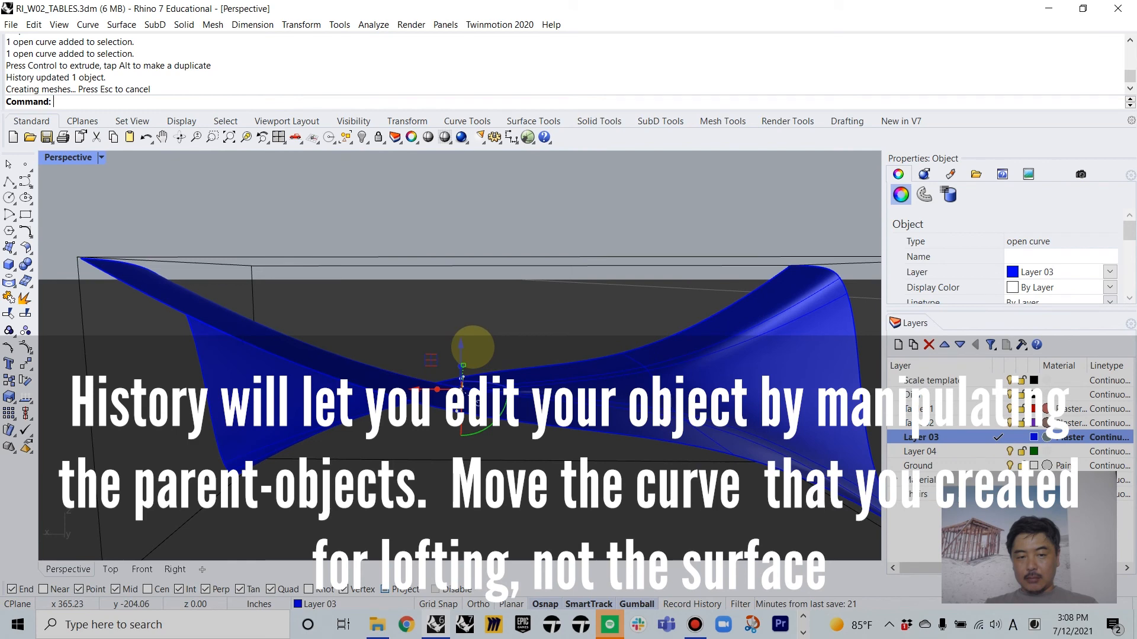
# Raise the selected inner profile curve so that side of the lofted surface arches upward near the template's top
pyautogui.moveTo(458, 339); pyautogui.dragTo(460, 322)
pyautogui.moveTo(562, 316); pyautogui.dragTo(520, 314, button='right')
pyautogui.moveTo(461, 318); pyautogui.dragTo(468, 277)
pyautogui.moveTo(474, 284); pyautogui.dragTo(460, 267, button='right')
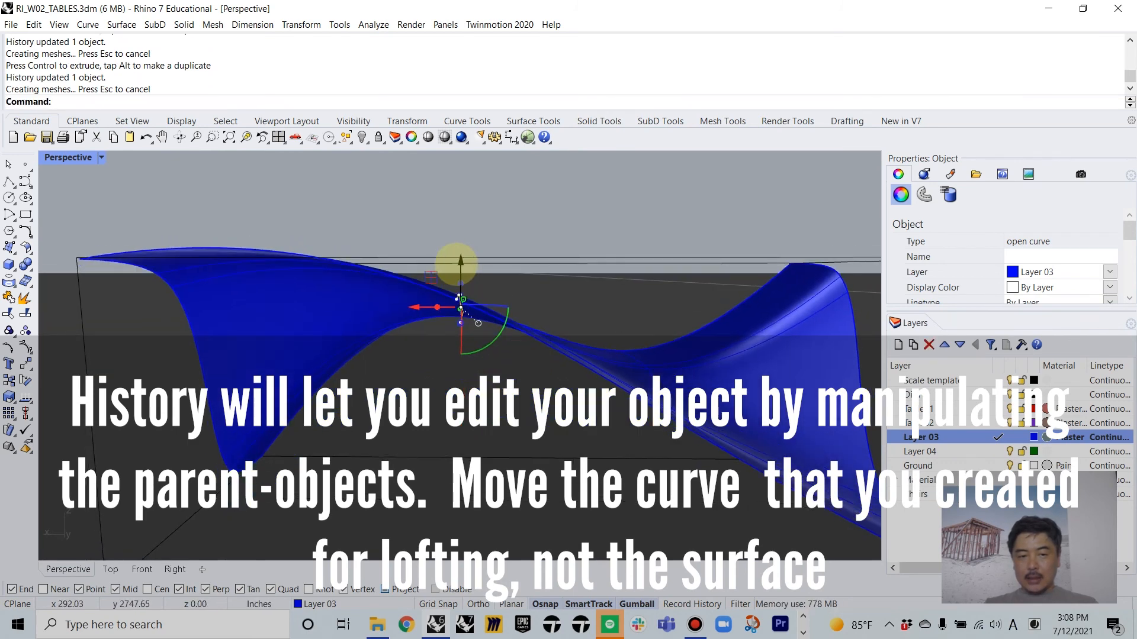
pyautogui.moveTo(460, 275); pyautogui.dragTo(460, 278)
# Select the other inner profile curve and lower it so the loft dips there, forming a continuous wave
pyautogui.click(681, 403)
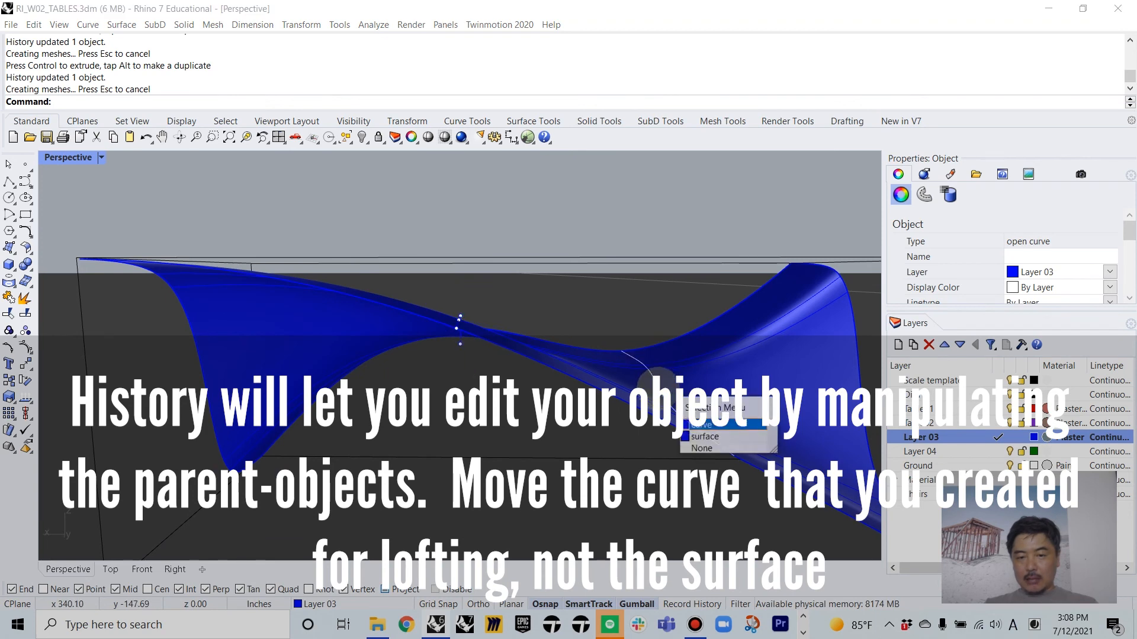
pyautogui.click(708, 424)
pyautogui.moveTo(707, 424); pyautogui.dragTo(665, 355, button='right')
pyautogui.moveTo(669, 441); pyautogui.dragTo(696, 427)
pyautogui.moveTo(696, 426); pyautogui.dragTo(586, 403, button='right')
pyautogui.moveTo(587, 342); pyautogui.dragTo(589, 343)
pyautogui.moveTo(589, 343)
pyautogui.mouseDown(button='right')
pyautogui.moveTo(609, 362)
pyautogui.moveTo(419, 393)
pyautogui.moveTo(399, 362)
pyautogui.moveTo(485, 363)
pyautogui.moveTo(383, 356)
pyautogui.moveTo(543, 343)
pyautogui.moveTo(460, 391)
pyautogui.moveTo(708, 375)
pyautogui.moveTo(588, 322)
pyautogui.mouseUp(button='right')
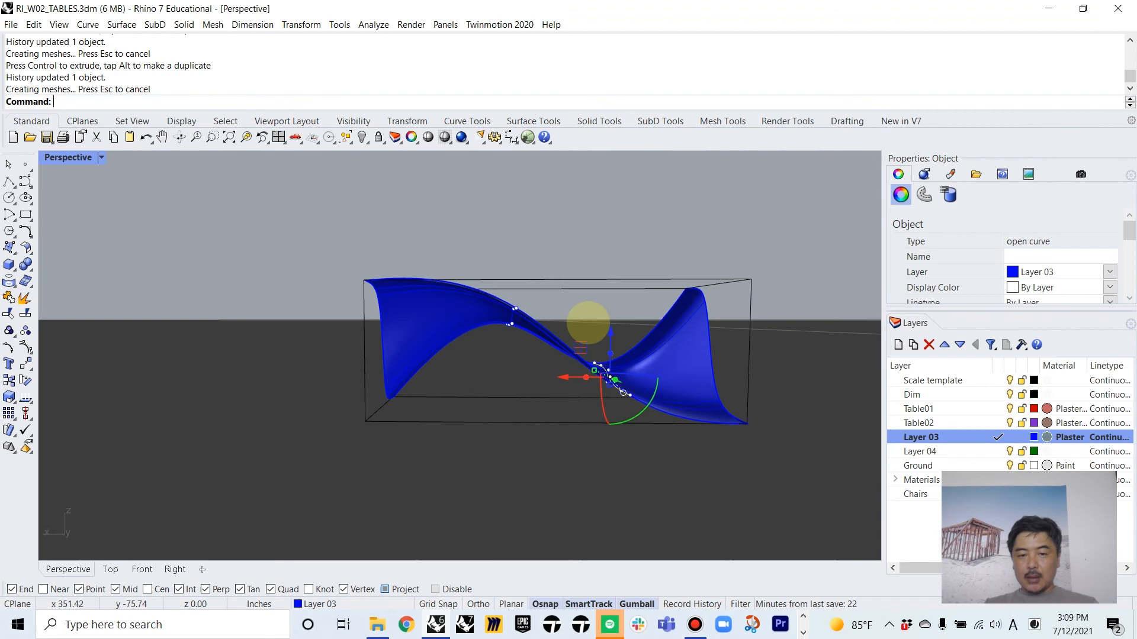
pyautogui.press('Escape')
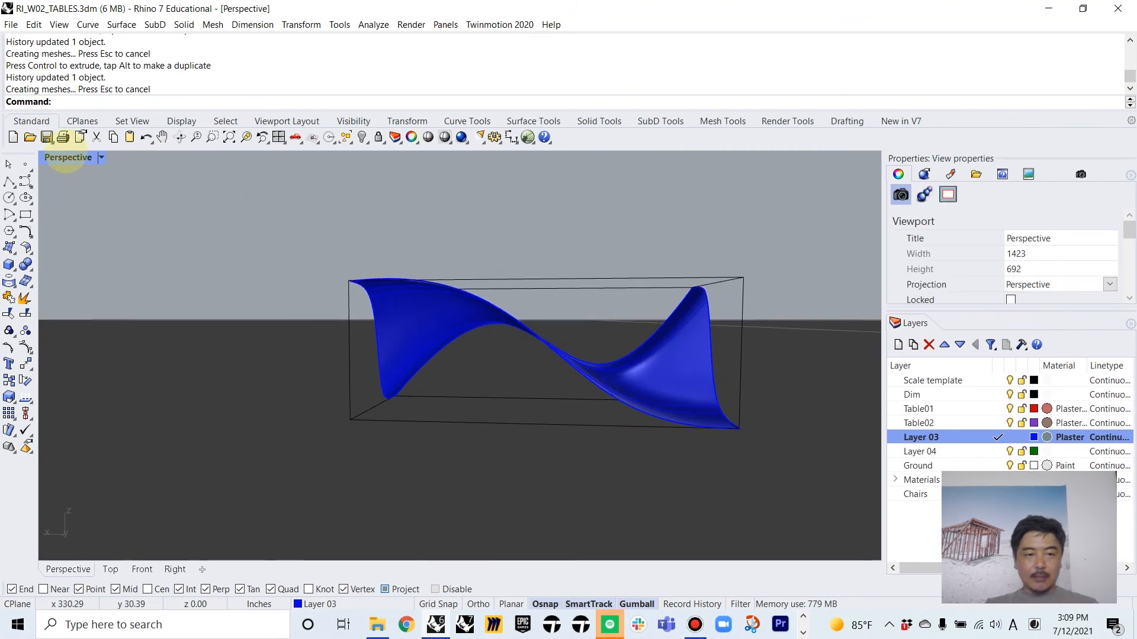
# Start OffsetSrf on the lofted surface and flip the offset direction so it points downward
pyautogui.doubleClick(68, 158)
pyautogui.moveTo(651, 308); pyautogui.dragTo(792, 308, button='right')
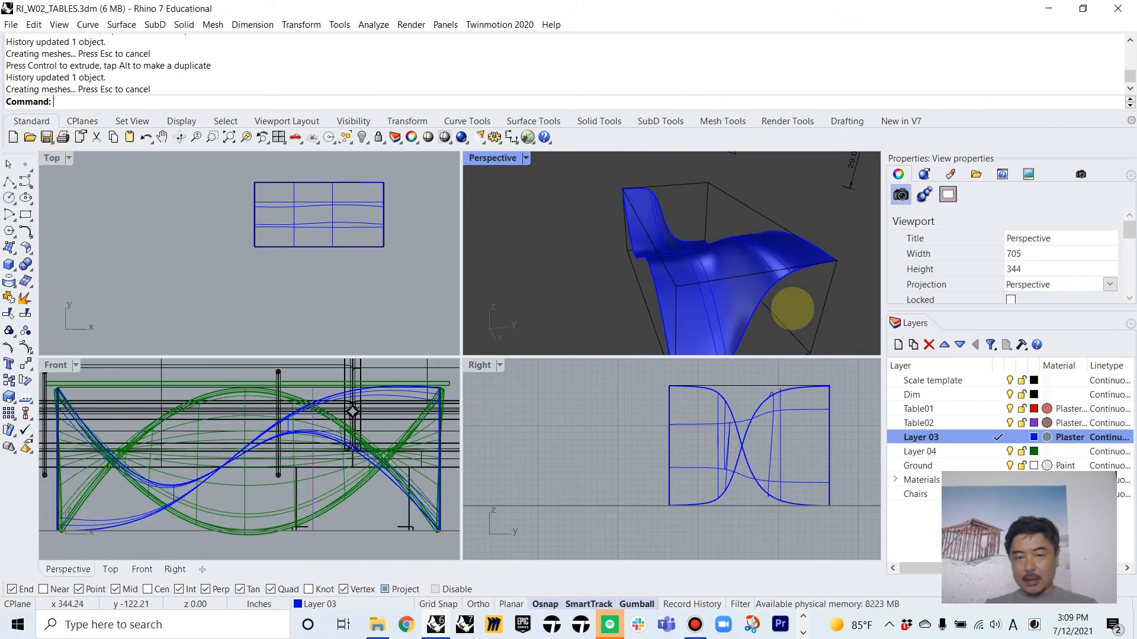
pyautogui.doubleClick(483, 165)
pyautogui.moveTo(505, 411); pyautogui.dragTo(498, 370, button='right')
pyautogui.scroll(3, 497, 364)
pyautogui.click(502, 356)
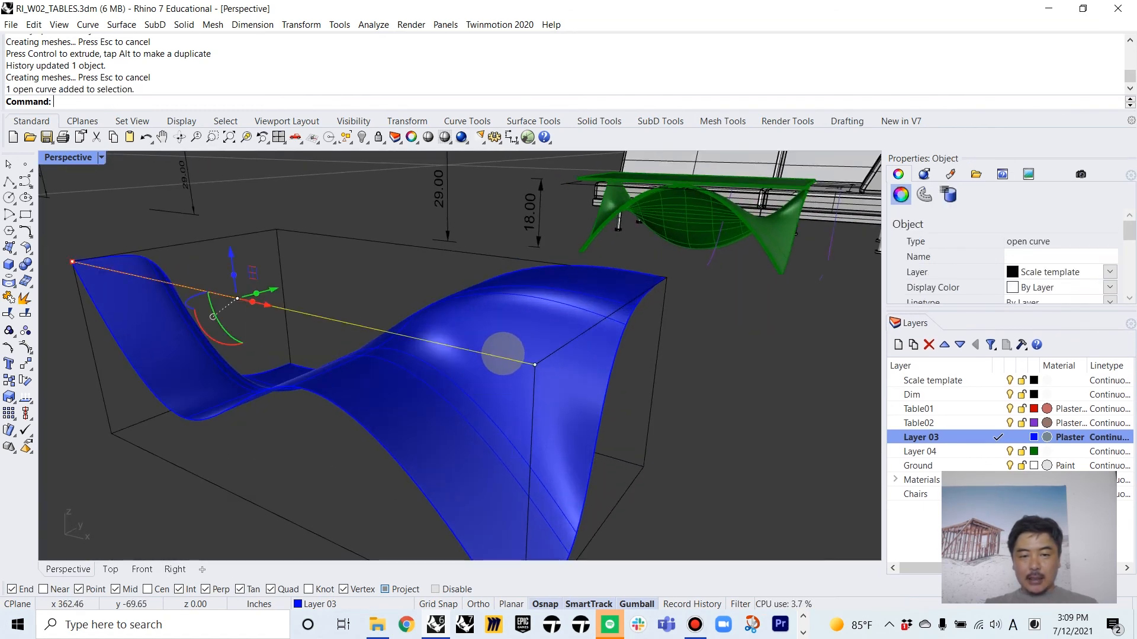
pyautogui.keyDown('shift'); pyautogui.click(546, 326); pyautogui.keyUp('shift')
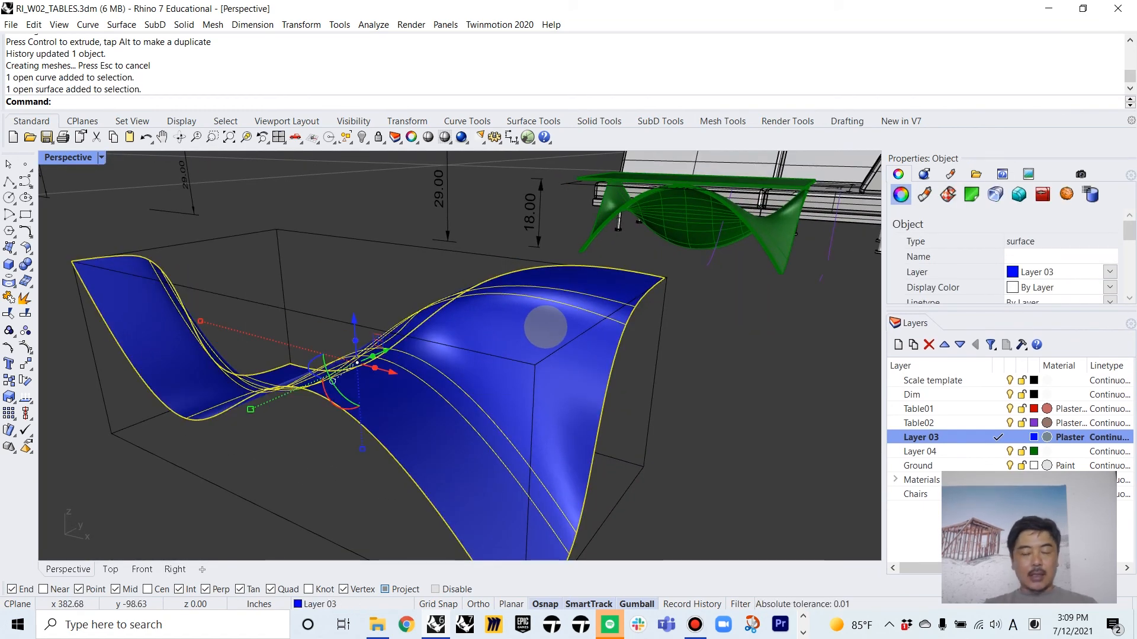
pyautogui.write('Srf')
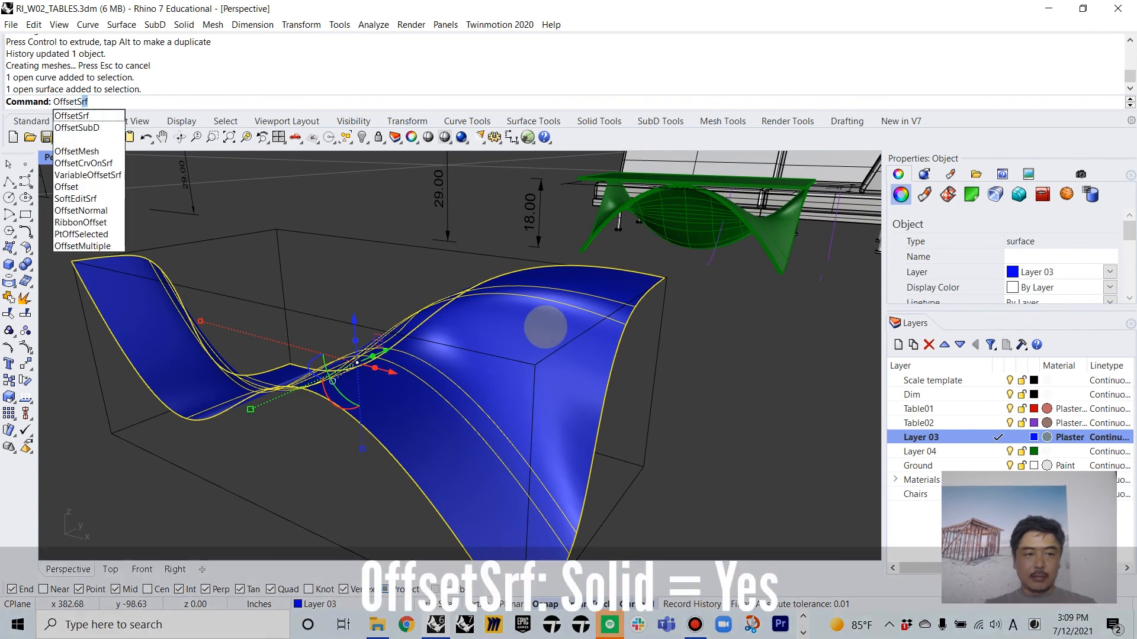
pyautogui.press('Return')
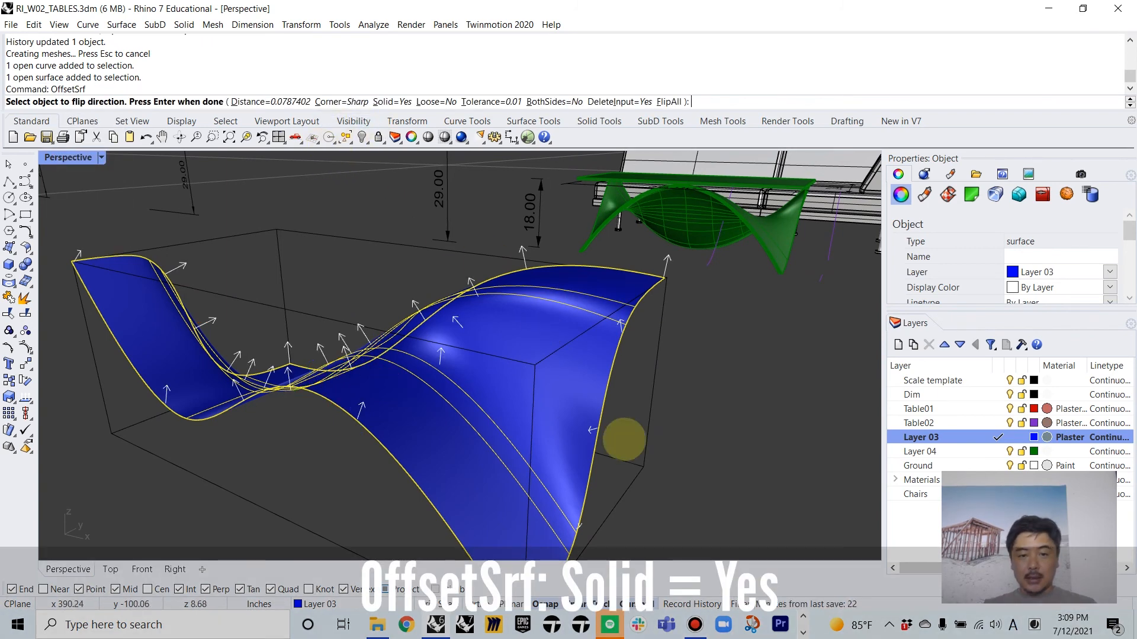
pyautogui.click(627, 439)
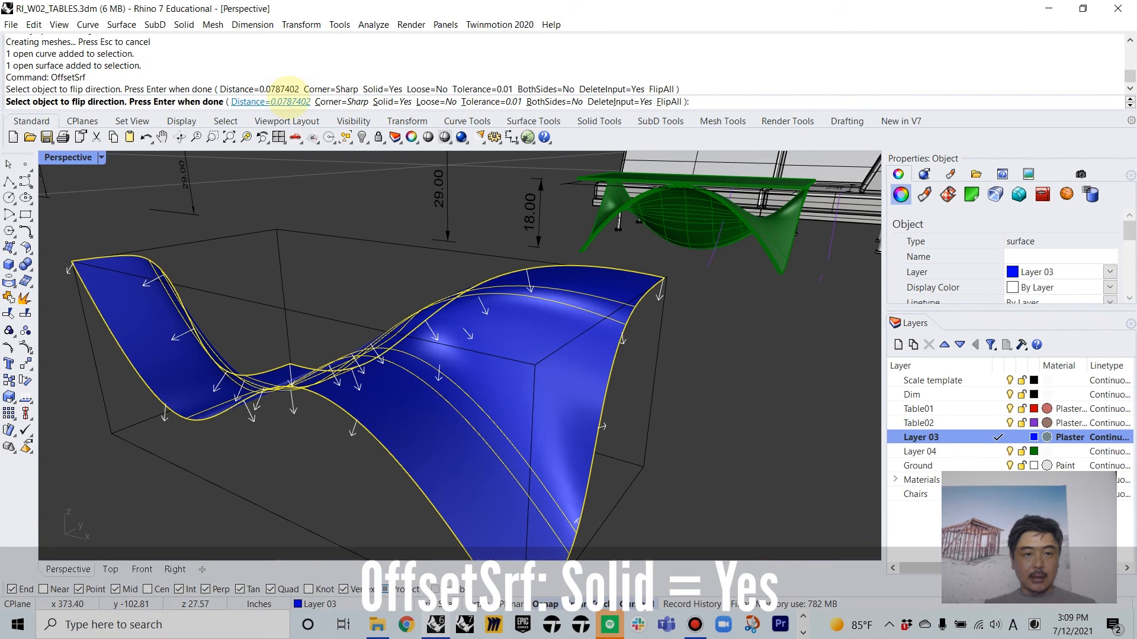
# Offset the lofted surface by a distance of 0.5 with Solid=Yes to thicken it, accepting the broken history
pyautogui.click(288, 101)
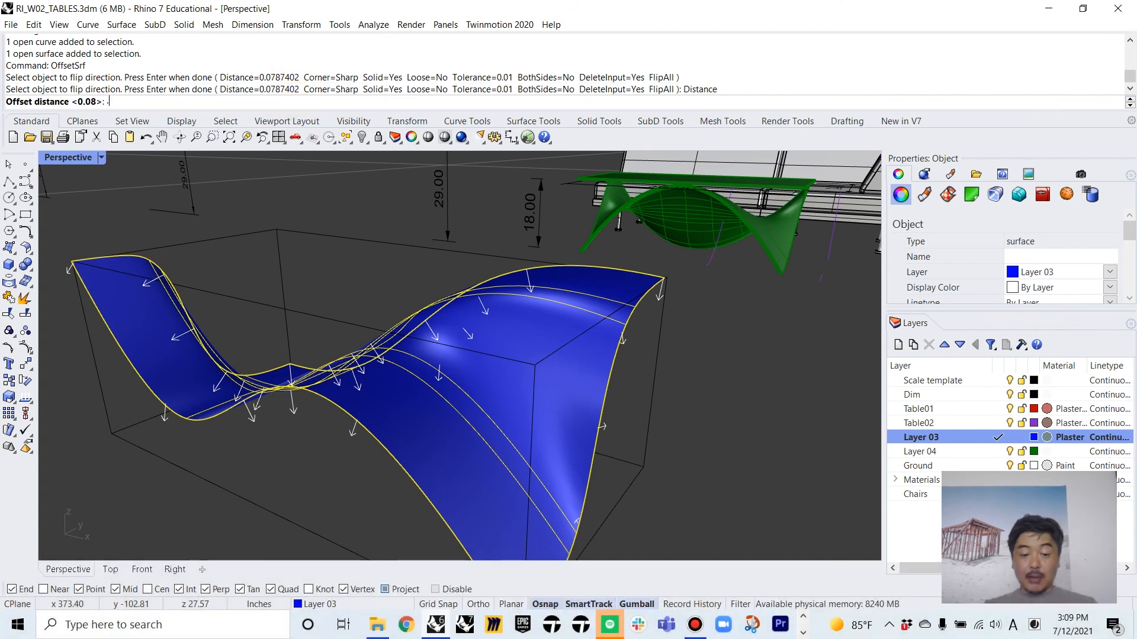
pyautogui.press('Return')
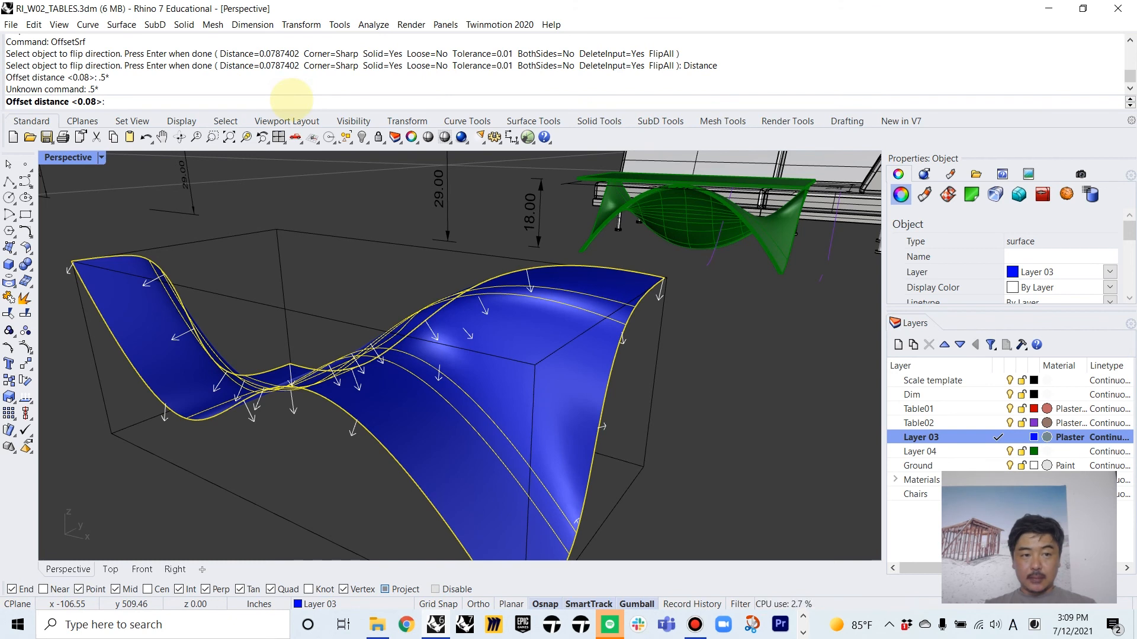
pyautogui.press('Return')
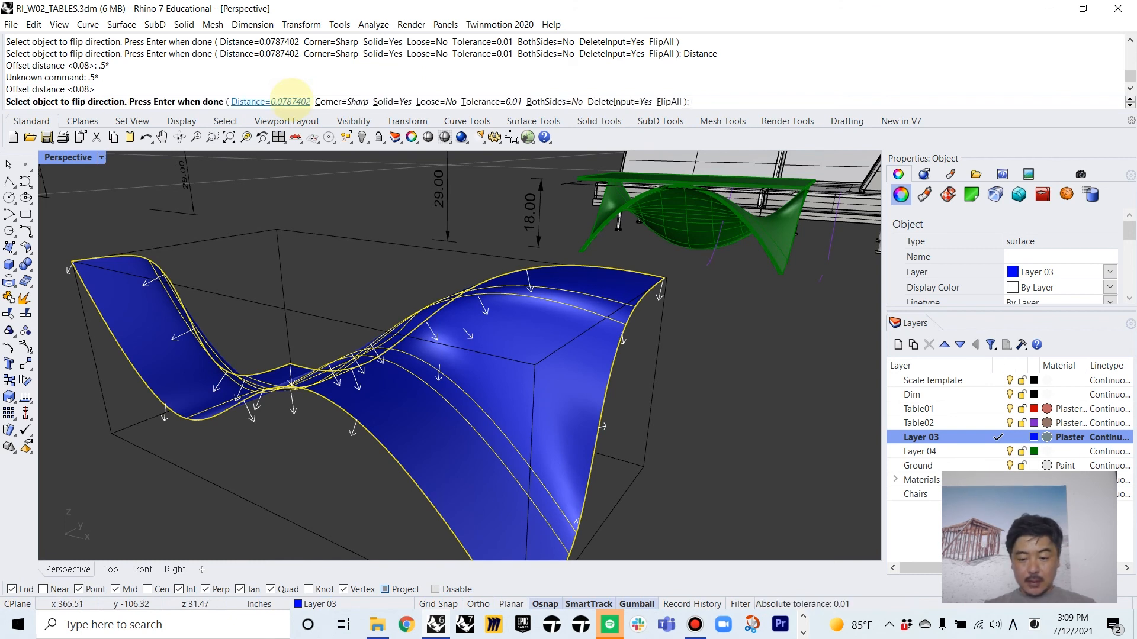
pyautogui.write('.5')
pyautogui.press('Return')
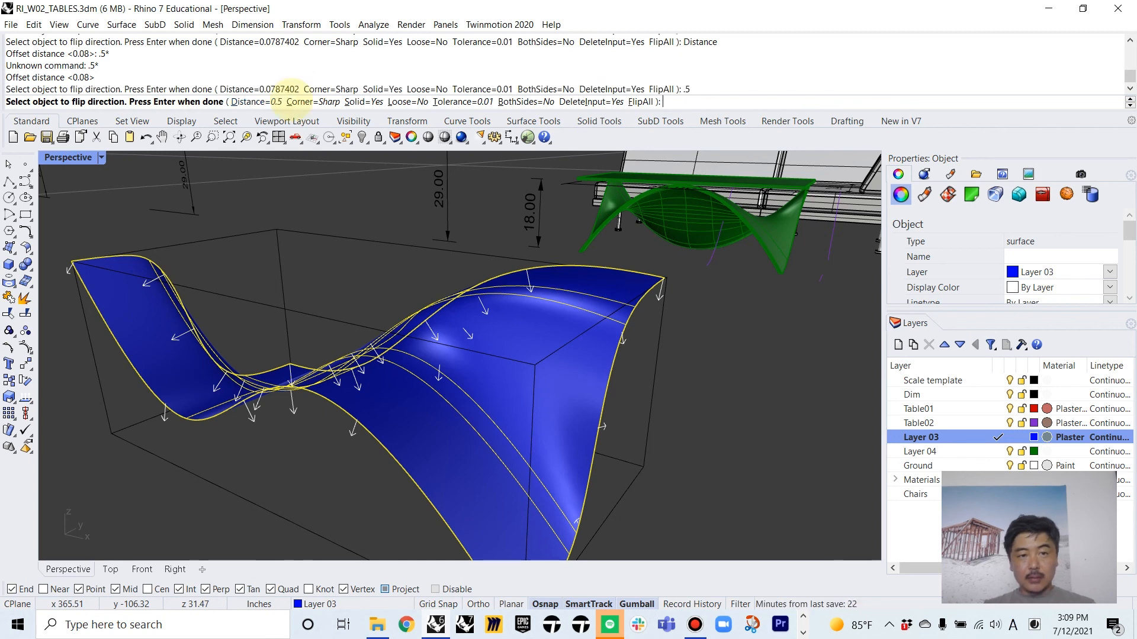
pyautogui.press('Return')
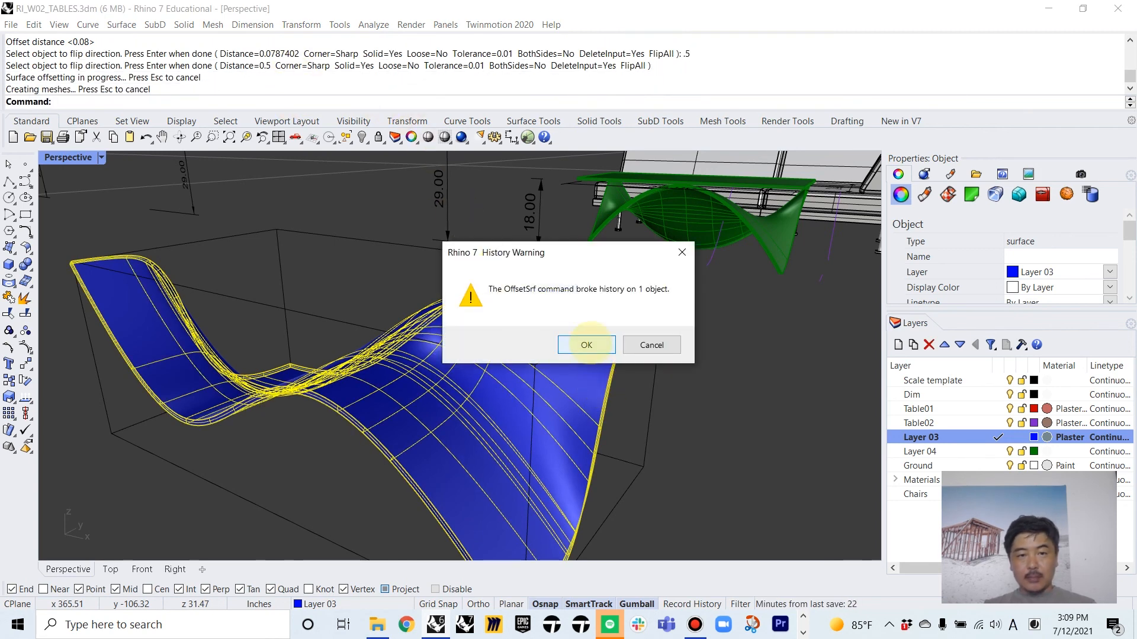
pyautogui.click(586, 344)
# Draw a 0.5-inch-high box in the Top view, with its base slightly overhanging the thickened wave base's rectangular footprint on all sides
pyautogui.click(397, 201)
pyautogui.moveTo(401, 224)
pyautogui.mouseDown(button='right')
pyautogui.moveTo(464, 253)
pyautogui.moveTo(539, 238)
pyautogui.moveTo(419, 342)
pyautogui.moveTo(377, 345)
pyautogui.moveTo(348, 401)
pyautogui.moveTo(388, 373)
pyautogui.mouseUp(button='right')
pyautogui.click(438, 275)
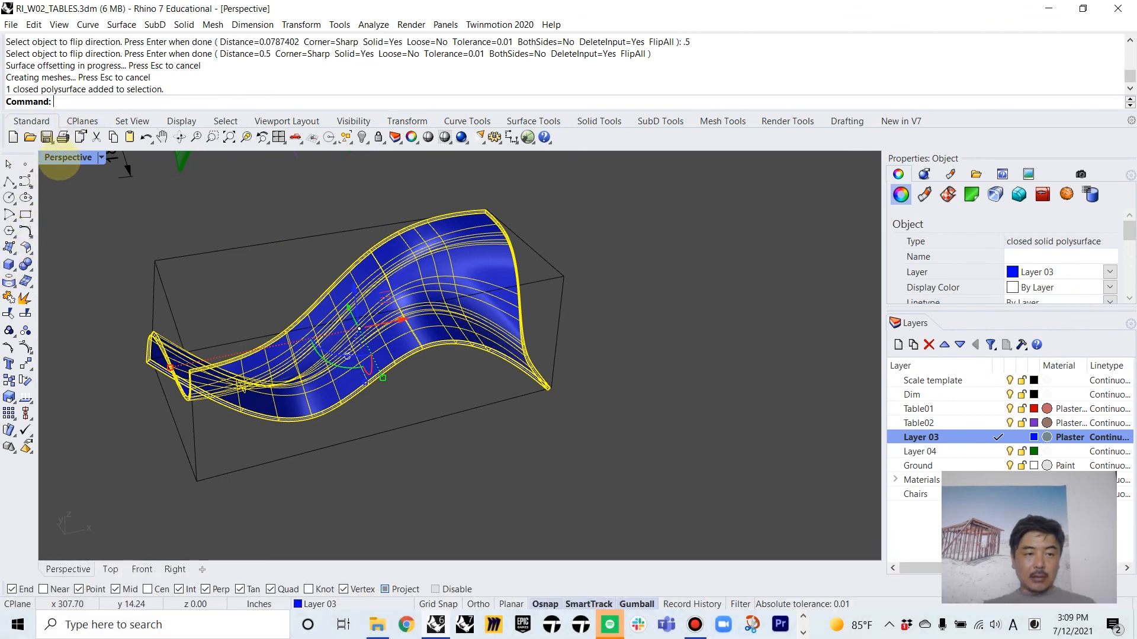
pyautogui.doubleClick(60, 159)
pyautogui.scroll(2, 216, 172)
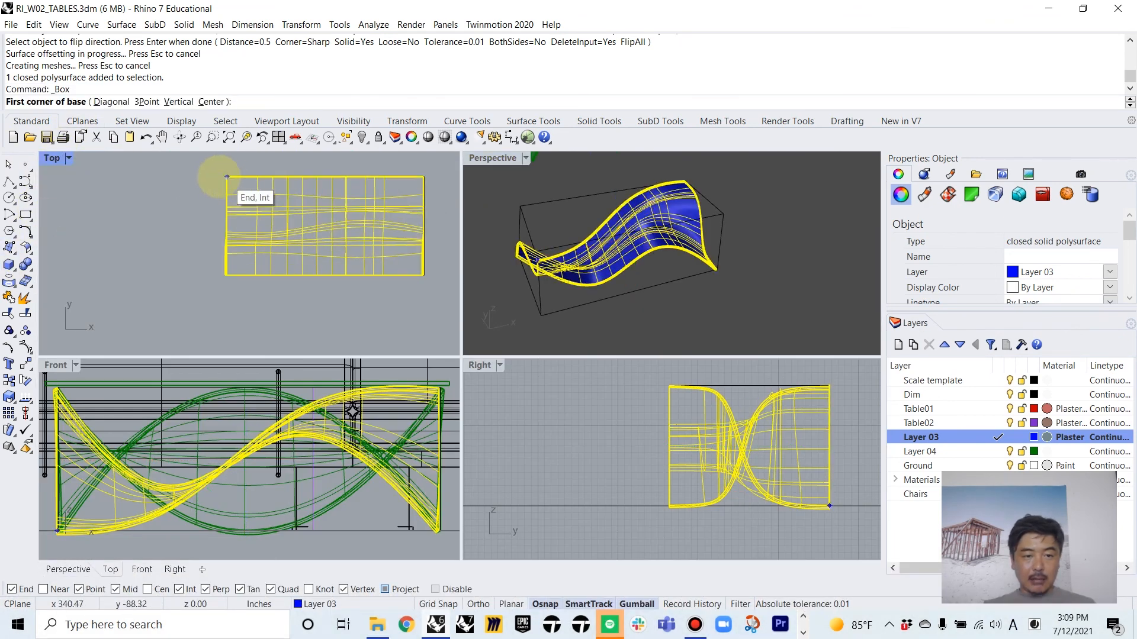
pyautogui.scroll(3, 217, 172)
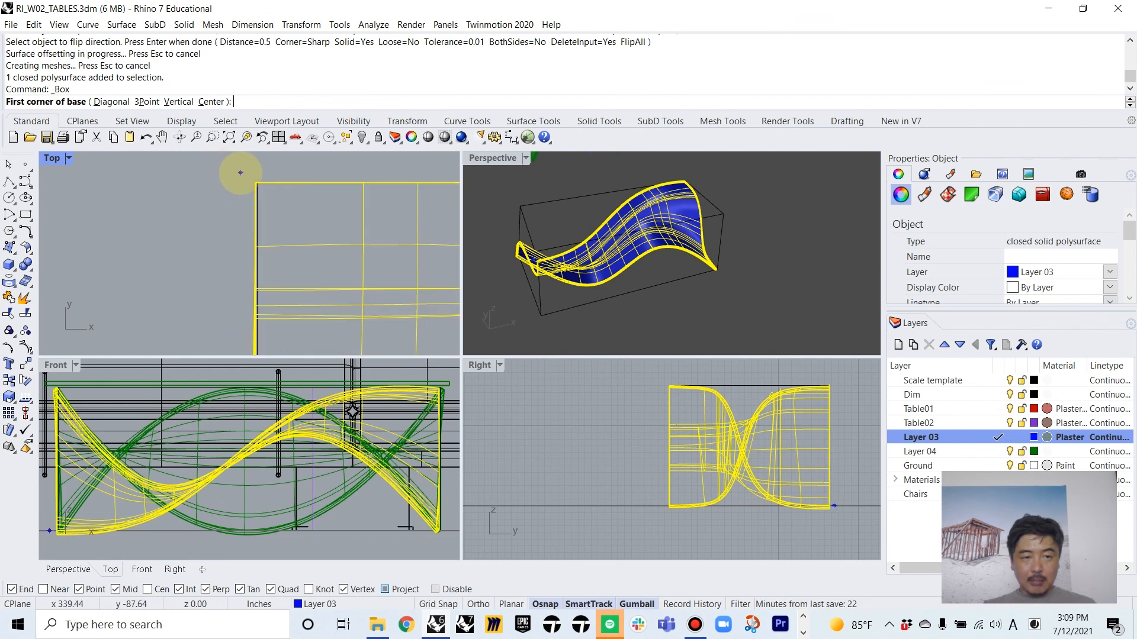
pyautogui.click(256, 184)
pyautogui.scroll(-2, 274, 198)
pyautogui.scroll(-1, 322, 267)
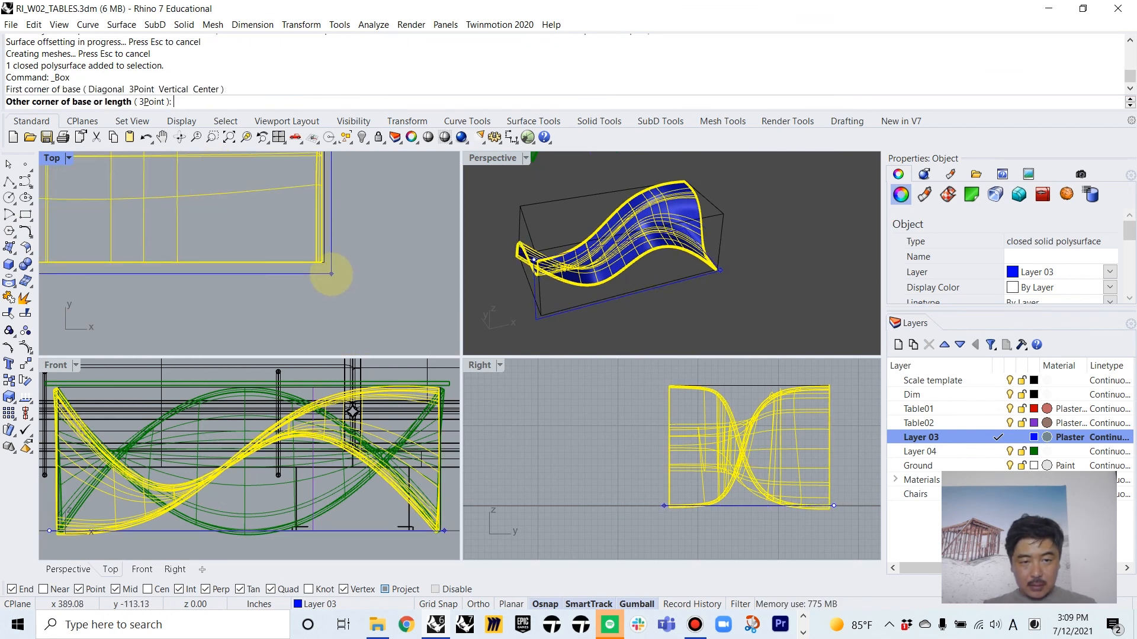
pyautogui.click(331, 273)
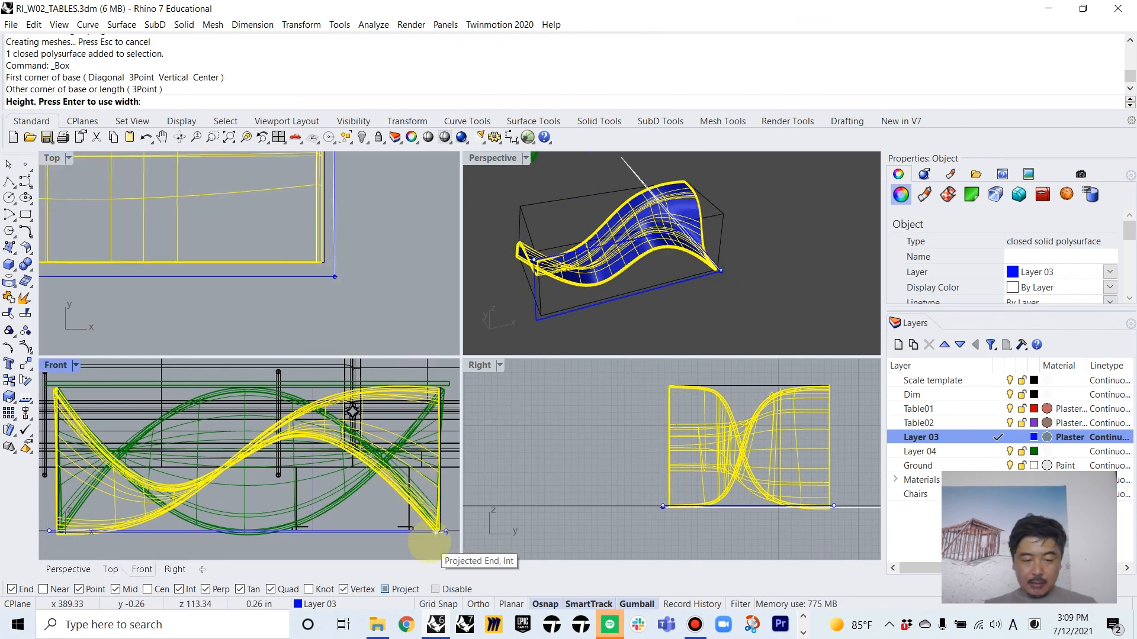
pyautogui.write('.5')
pyautogui.press('Return')
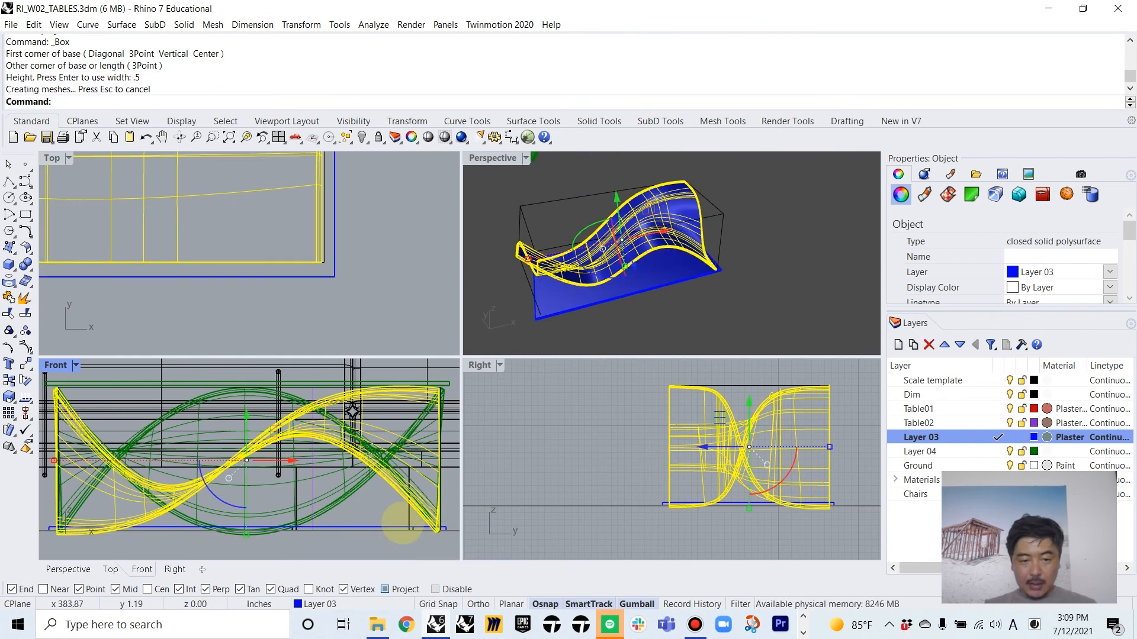
# Raise the thin box vertically in the Front view to sit on top of the wave-shaped base as its tabletop, and deselect it
pyautogui.scroll(-3, 400, 524)
pyautogui.moveTo(319, 503); pyautogui.dragTo(323, 424)
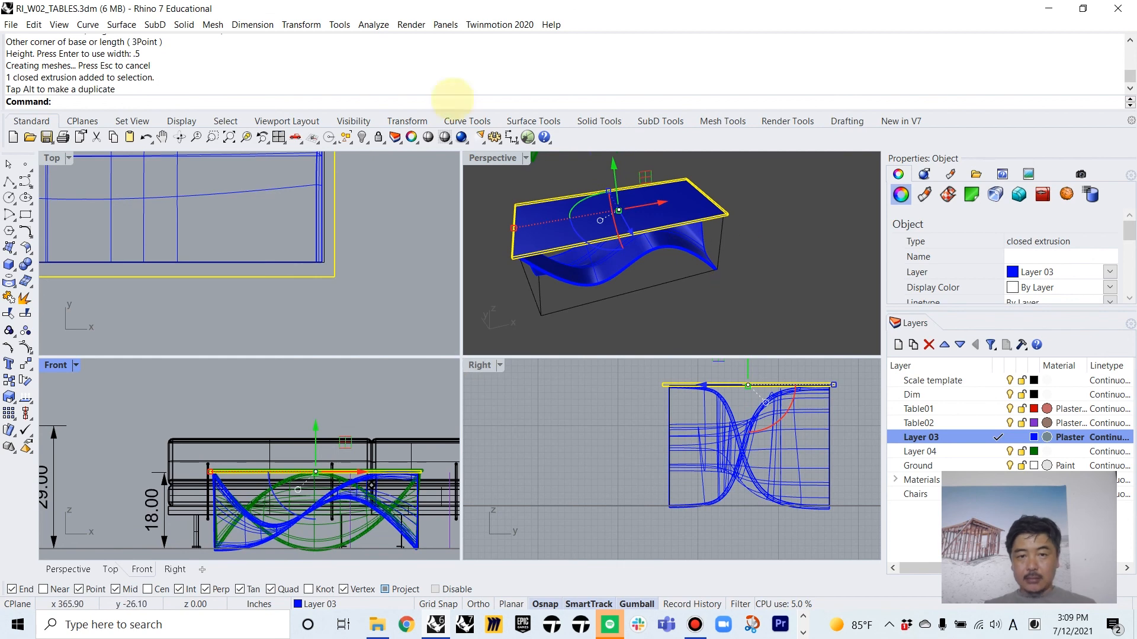
pyautogui.doubleClick(487, 159)
pyautogui.moveTo(482, 175); pyautogui.dragTo(507, 229, button='right')
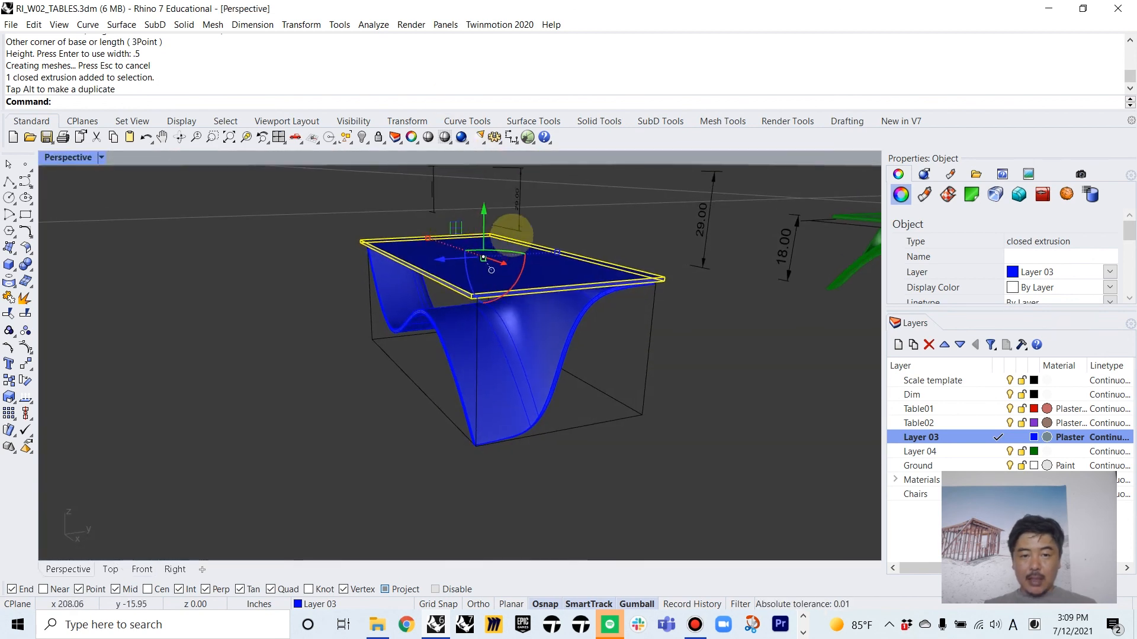
pyautogui.click(607, 231)
pyautogui.moveTo(608, 231); pyautogui.dragTo(490, 262, button='right')
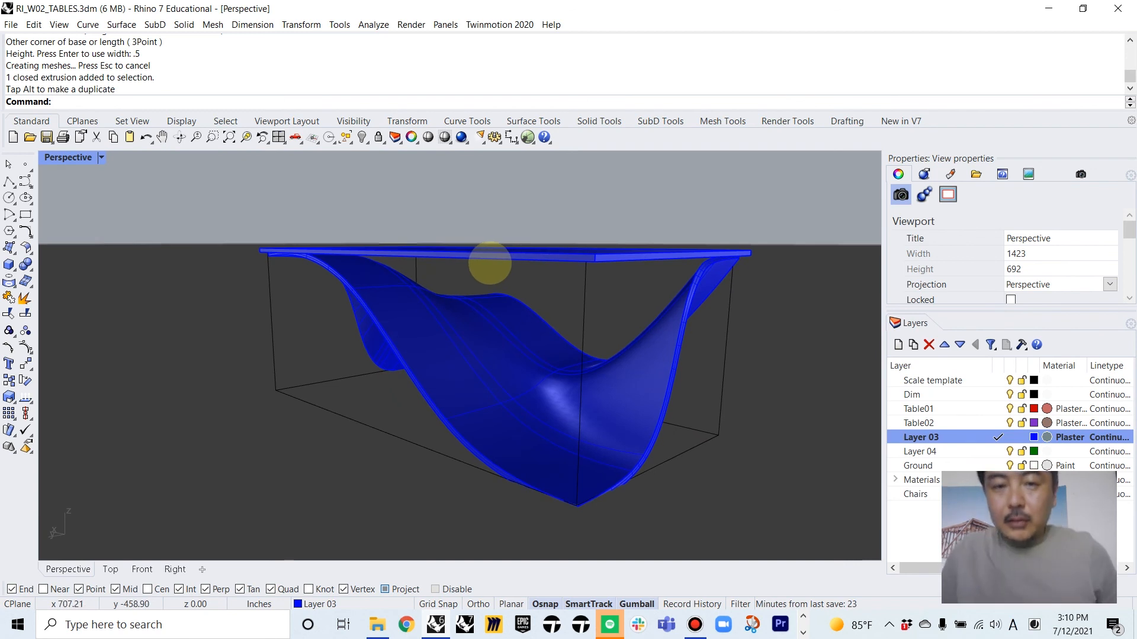
pyautogui.moveTo(487, 236); pyautogui.dragTo(533, 257, button='right')
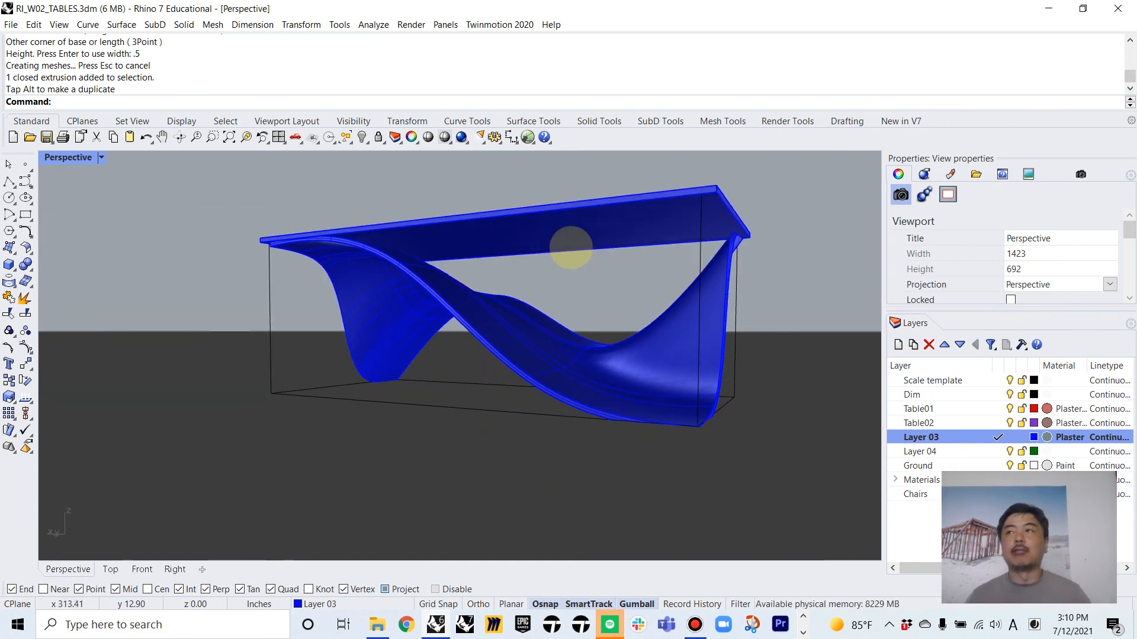